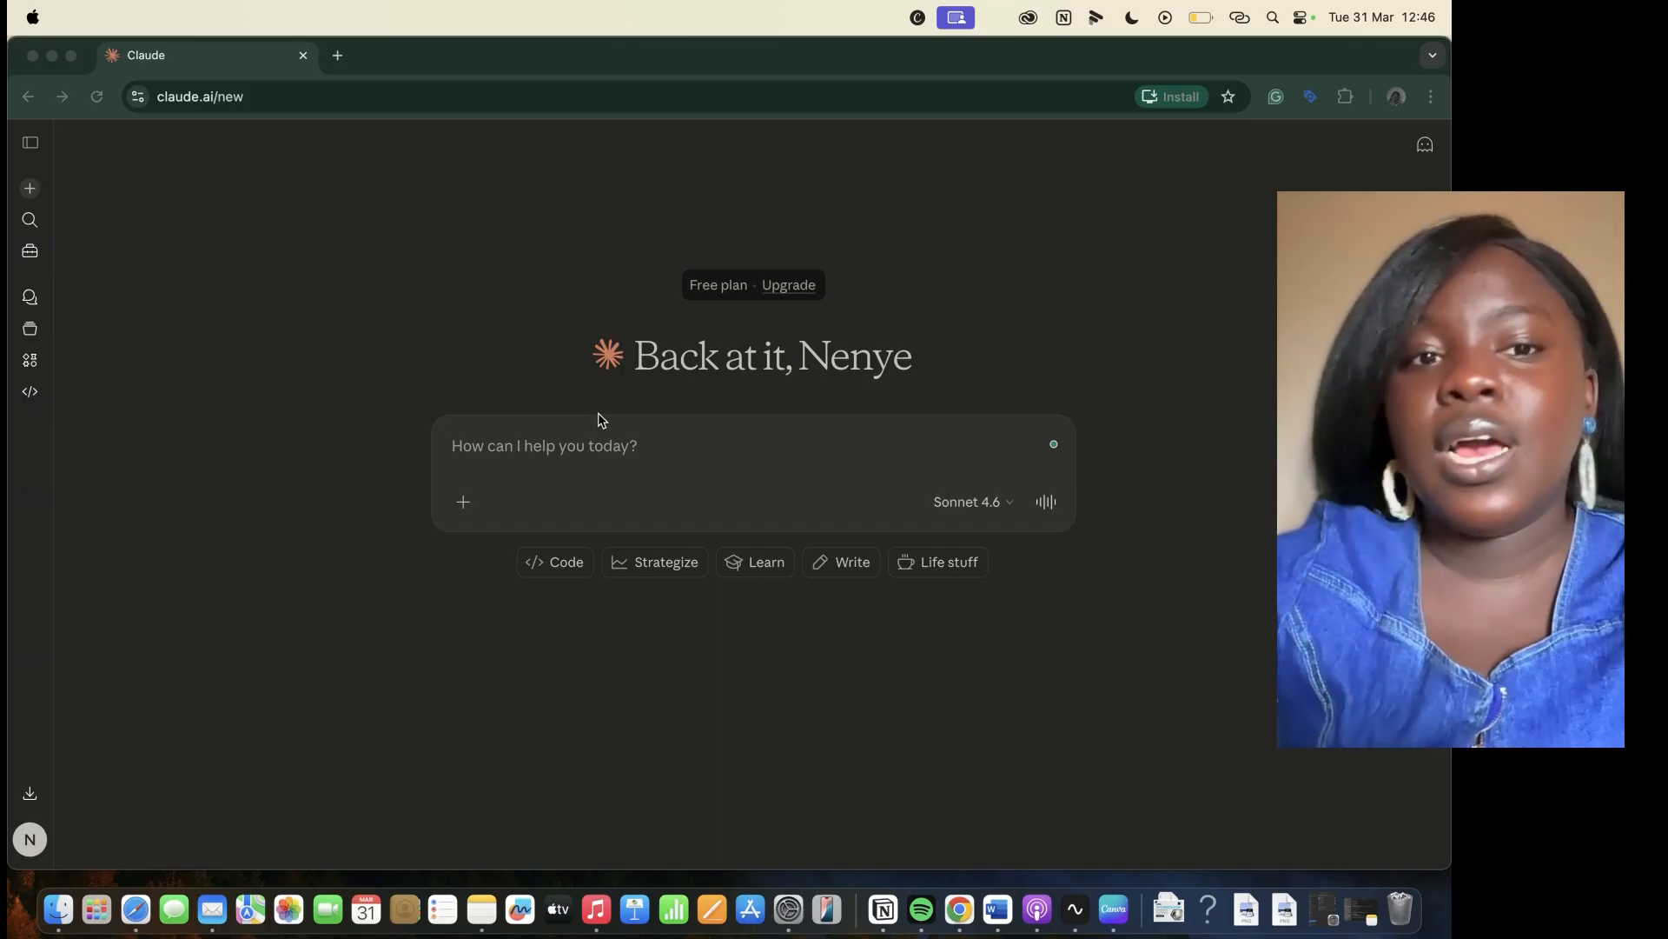
# Browse the connectors directory, search it for "canva" and start connecting the Canva connector
pyautogui.click(467, 508)
pyautogui.click(463, 504)
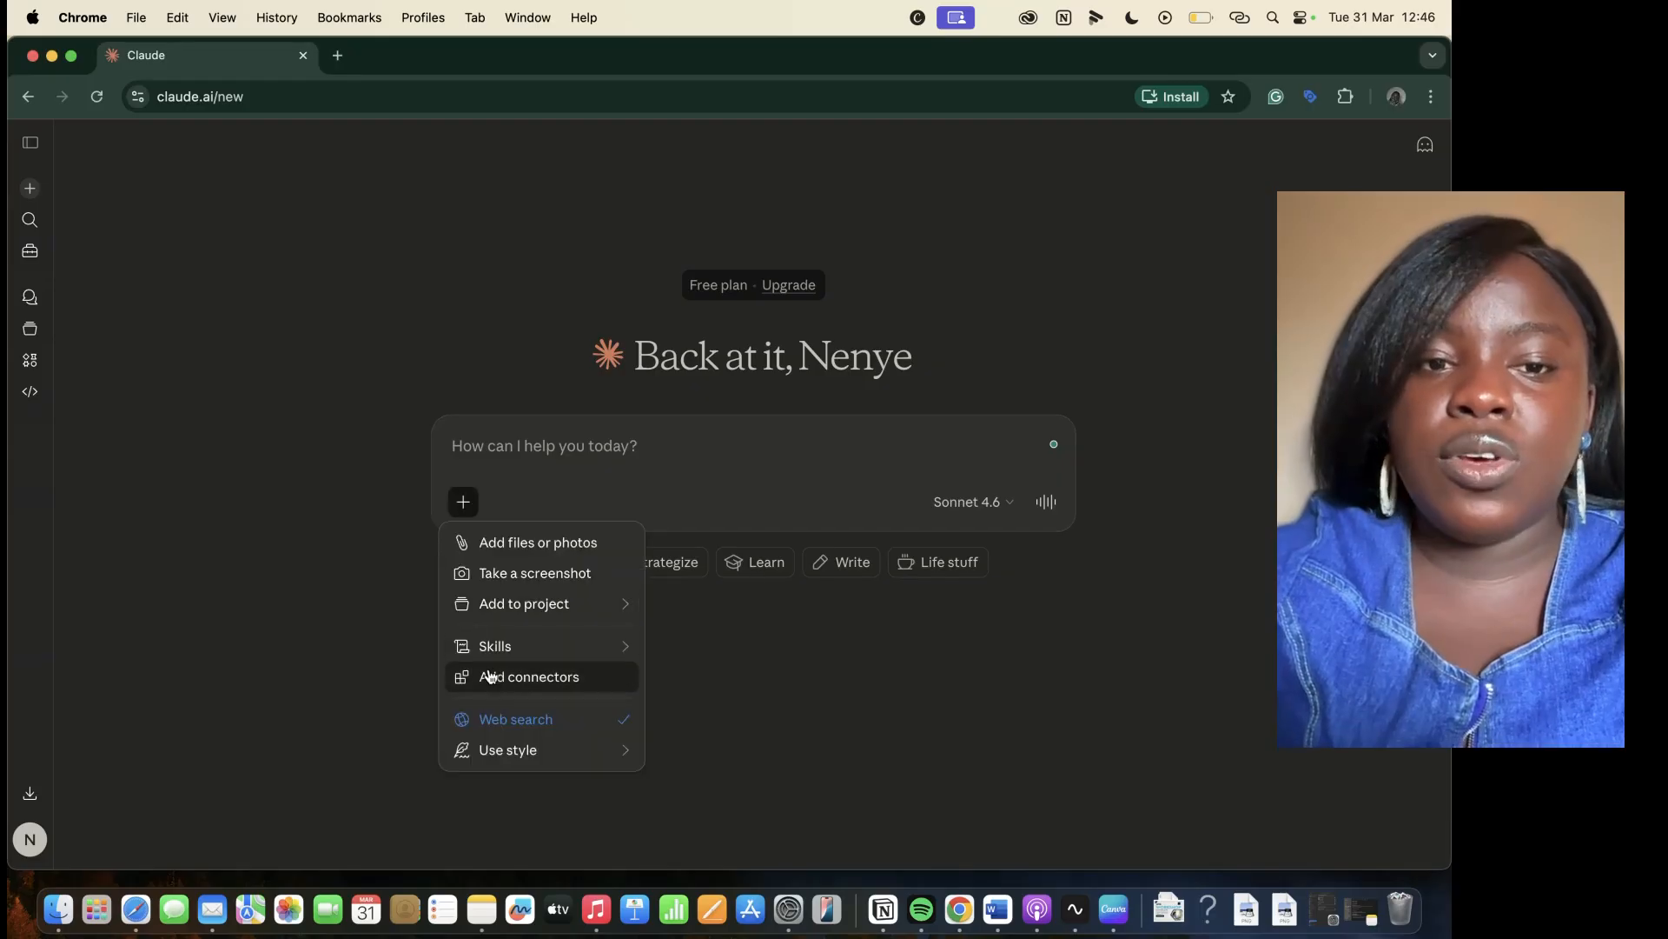
pyautogui.click(548, 678)
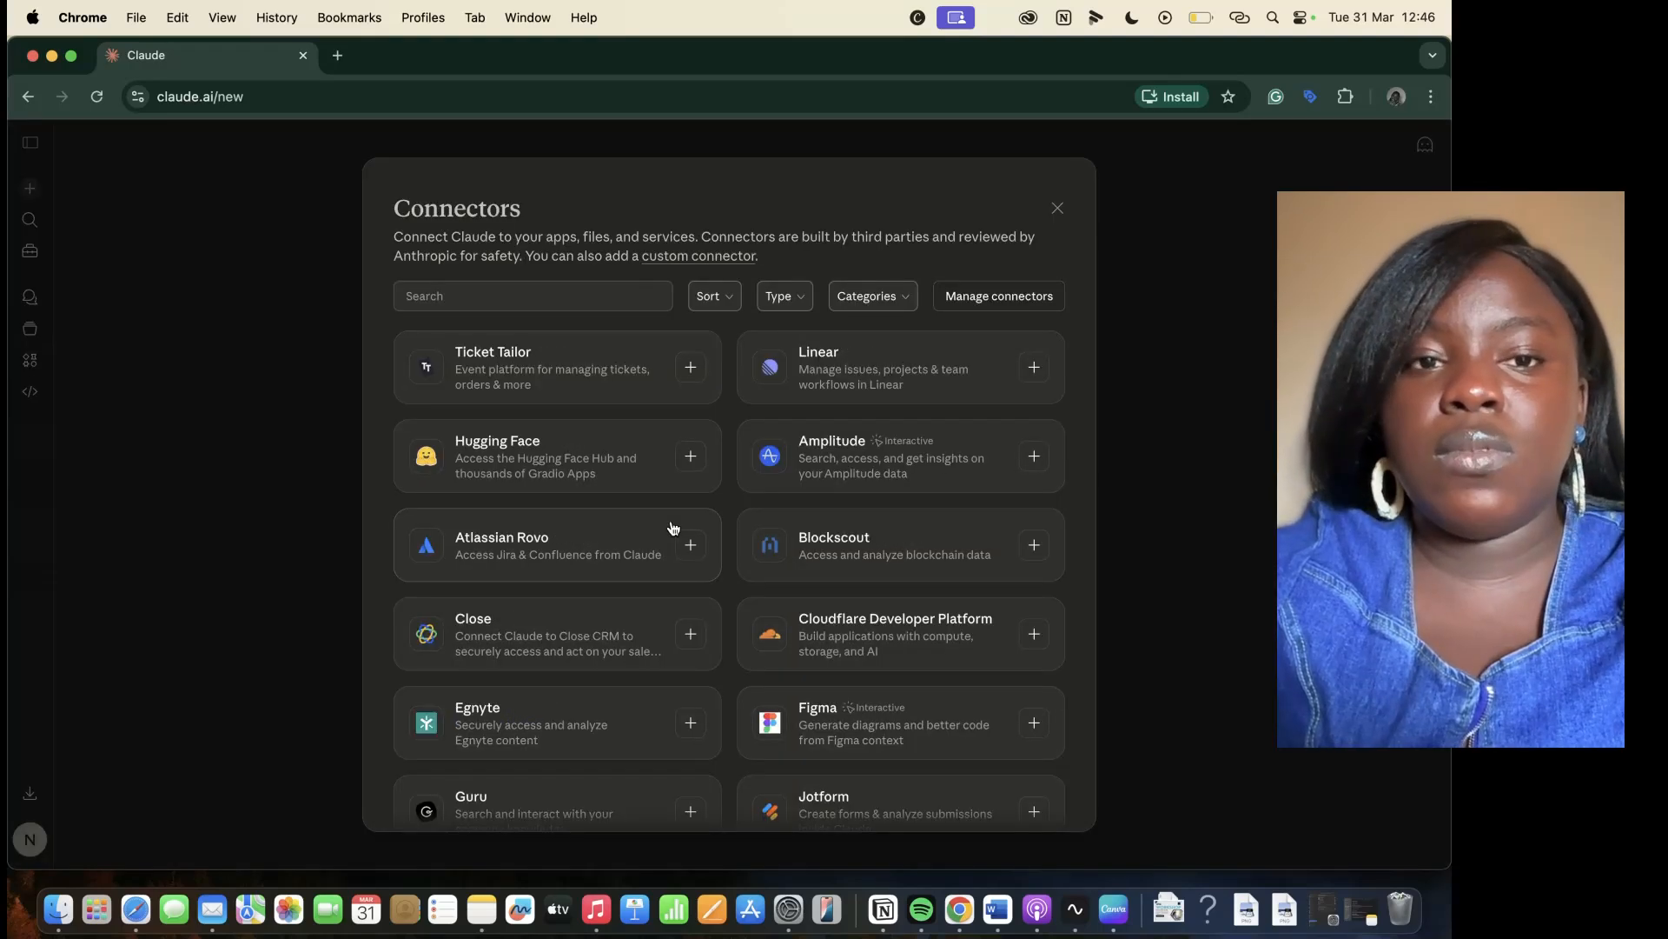
pyautogui.scroll(-10, 673, 528)
pyautogui.scroll(-2, 674, 527)
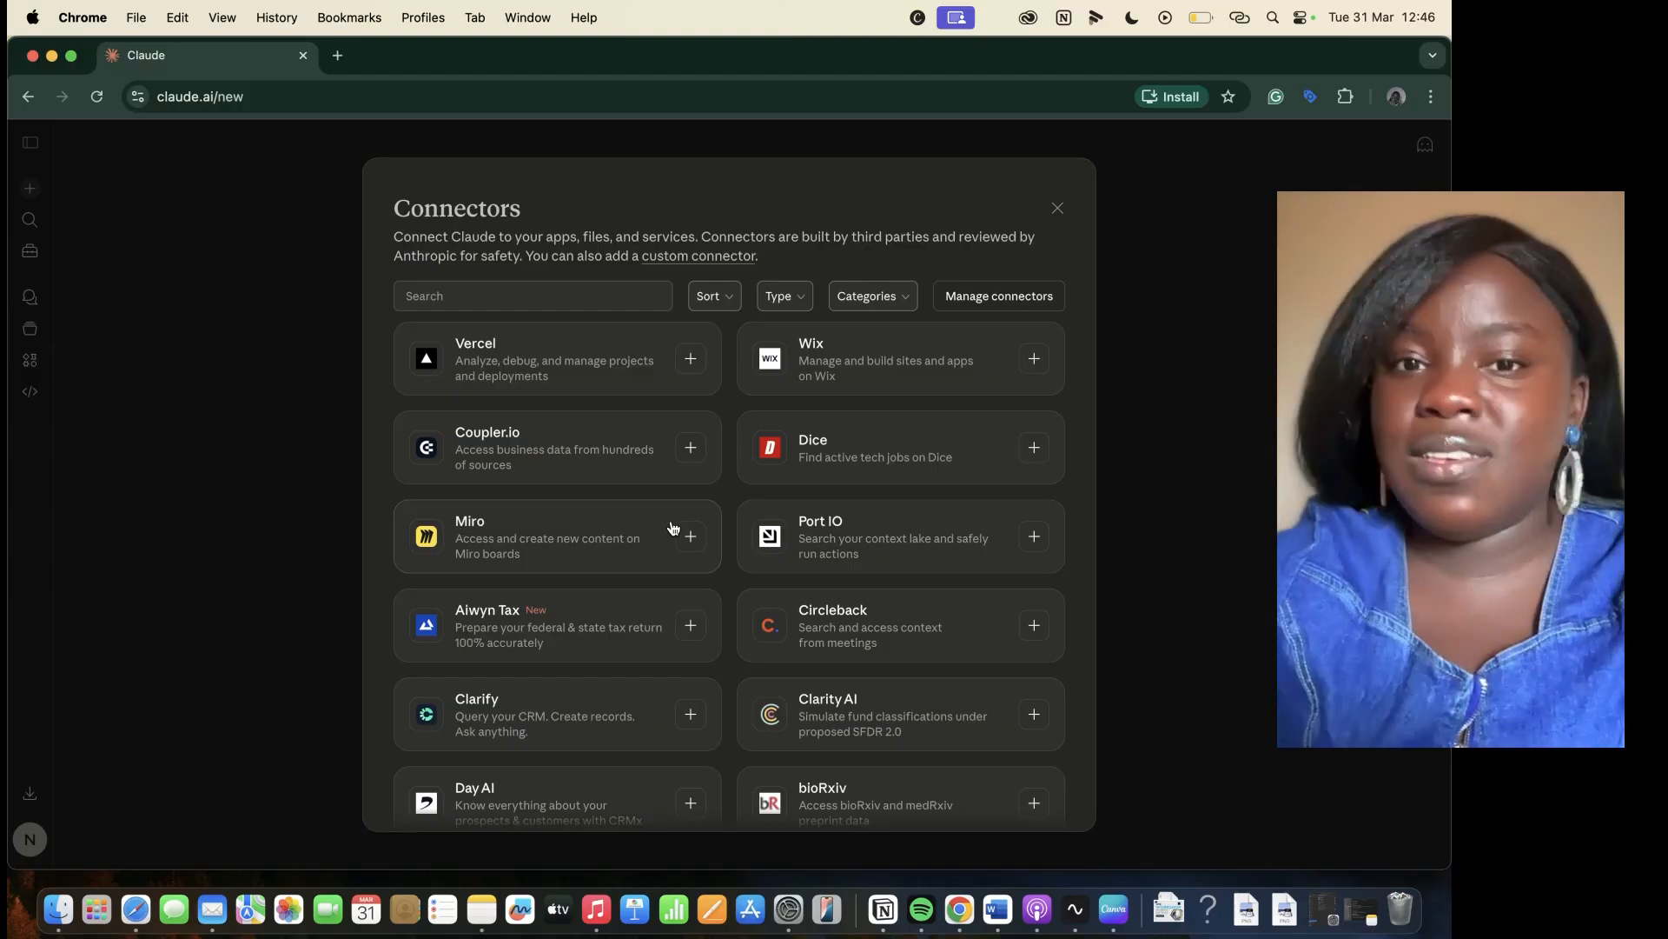
pyautogui.scroll(5, 674, 527)
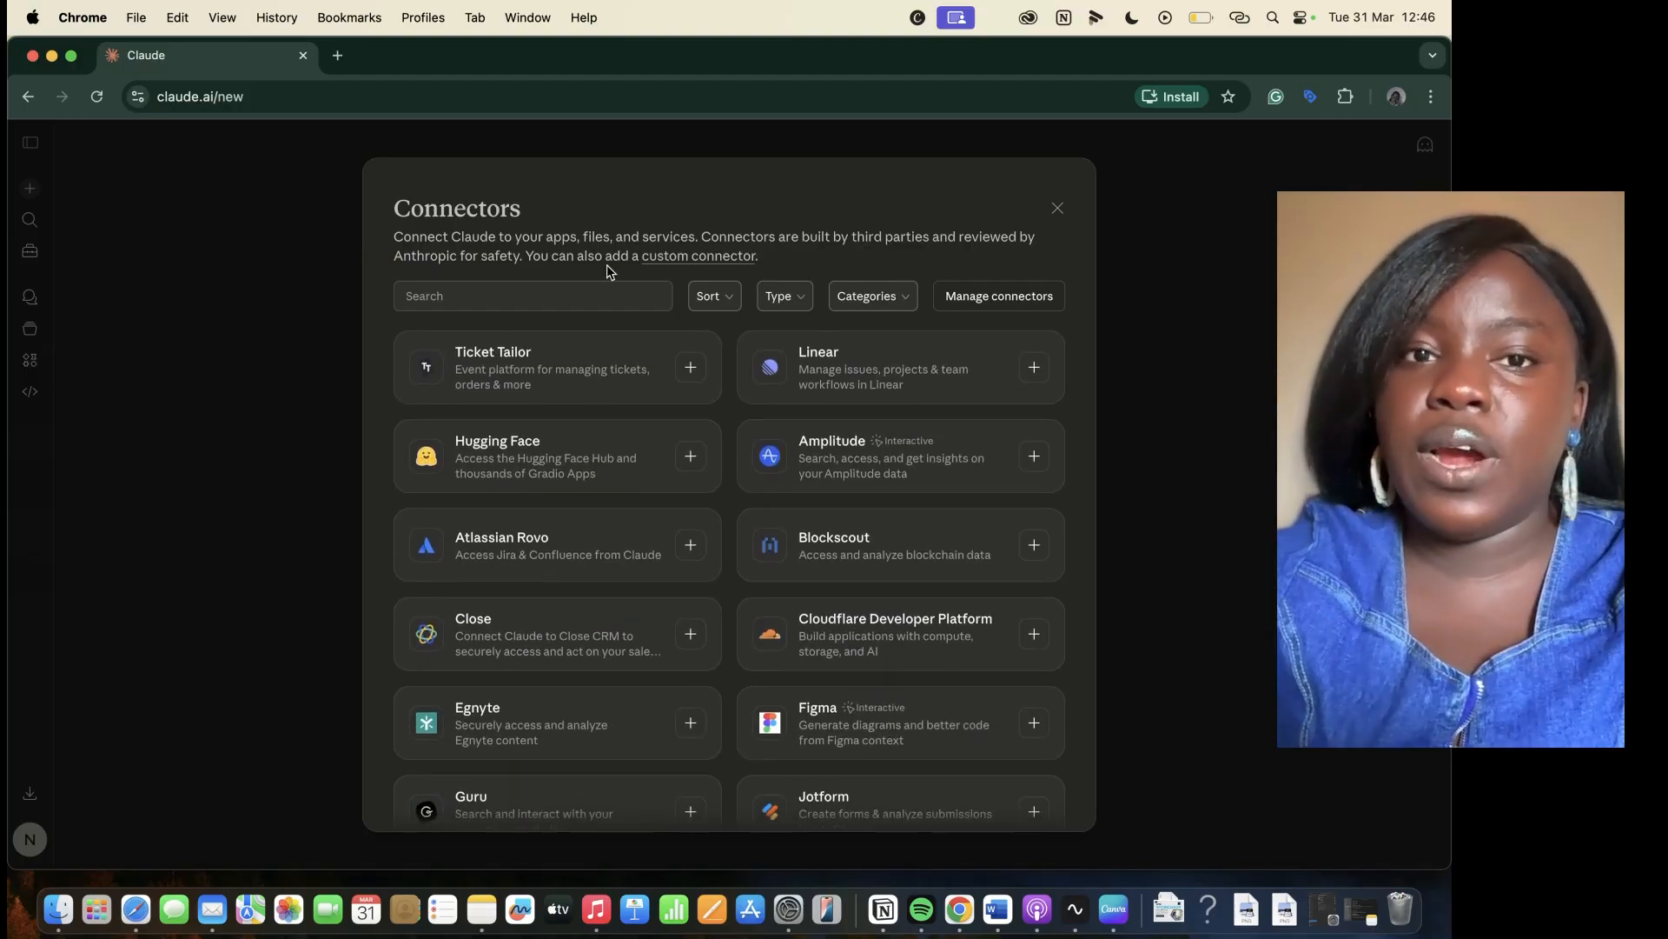
pyautogui.click(612, 297)
pyautogui.write('canva')
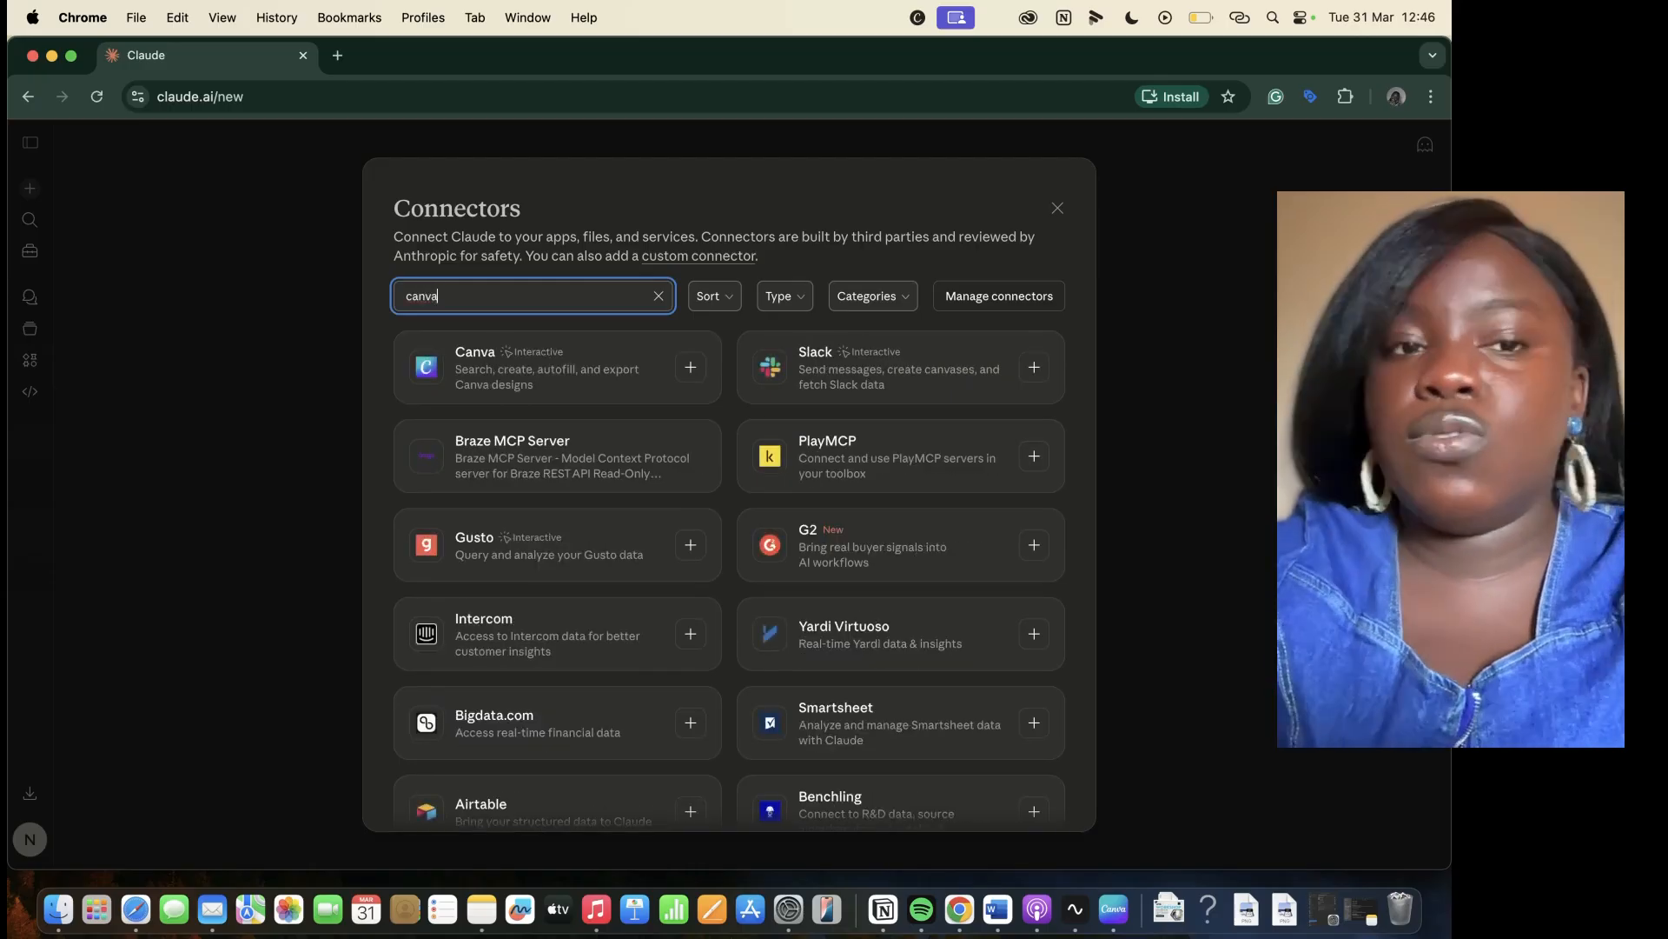
pyautogui.click(690, 368)
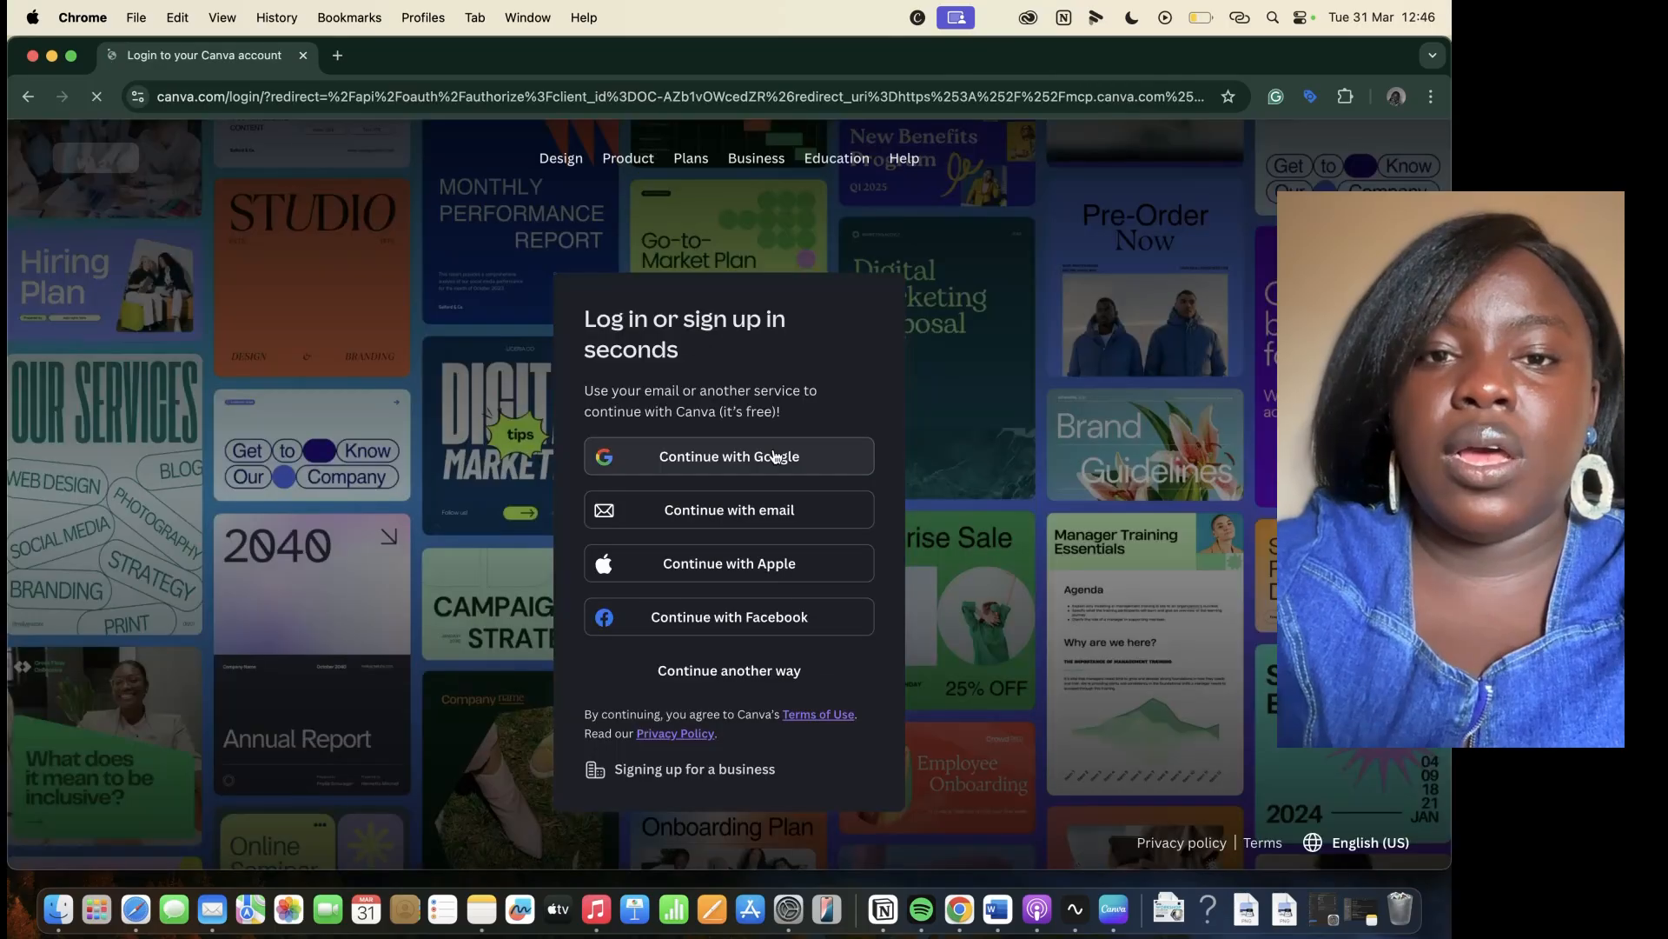
# Log in to Canva with the Google account, review the requested permissions and allow the Canva AI Connector access
pyautogui.click(776, 455)
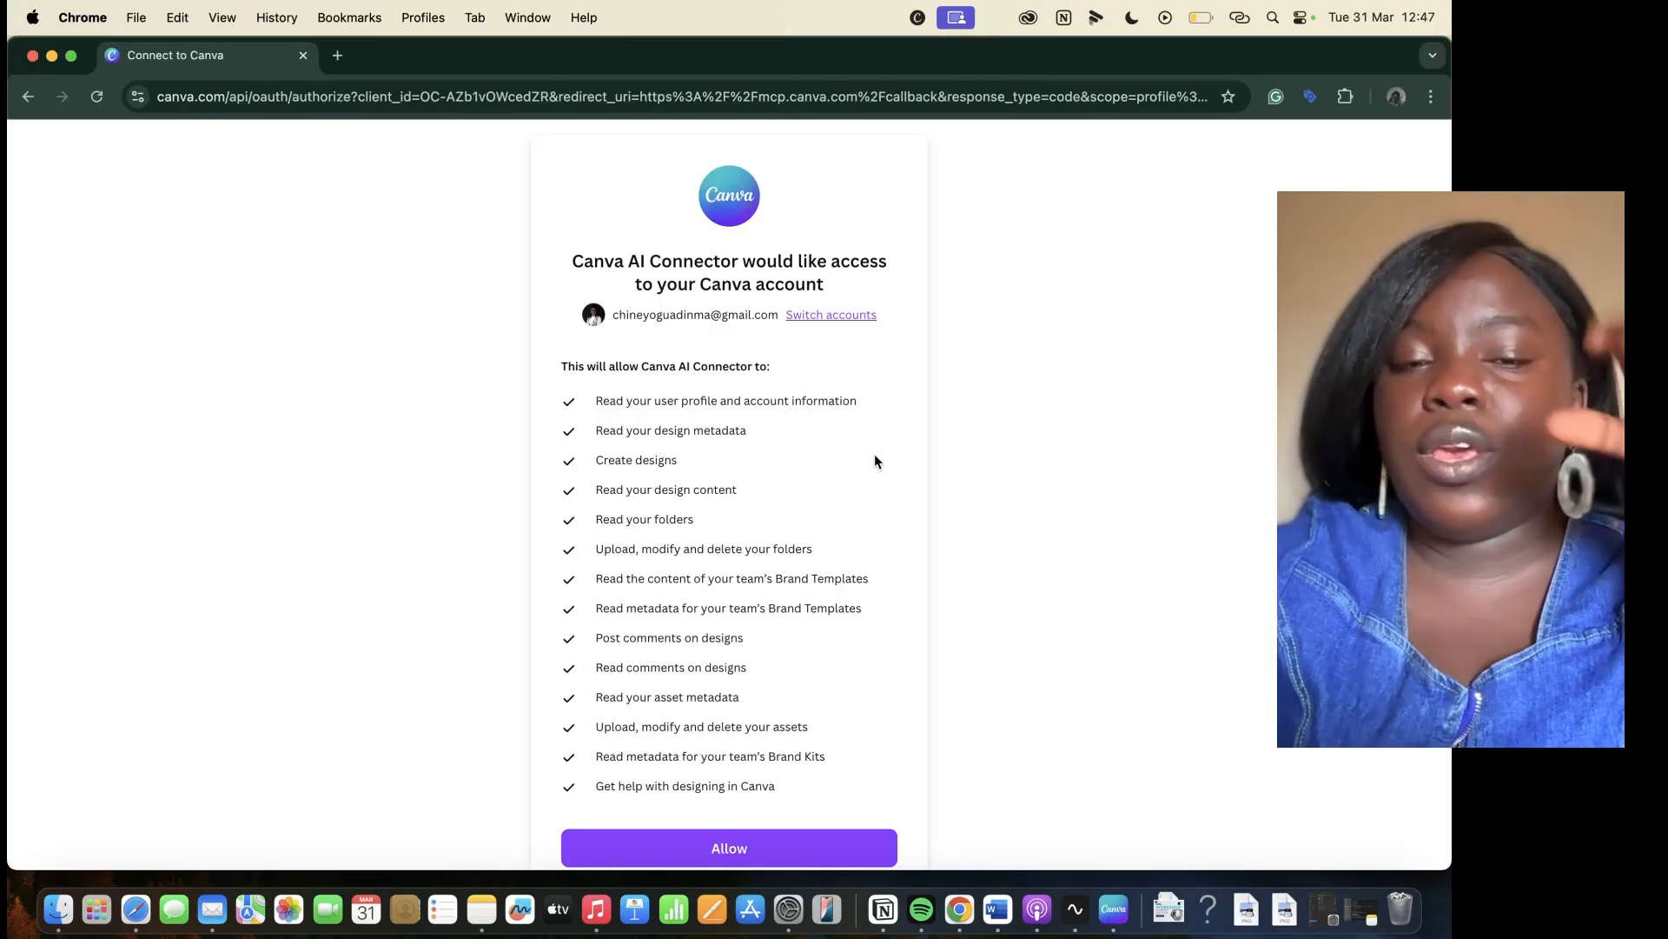
pyautogui.scroll(-3, 874, 460)
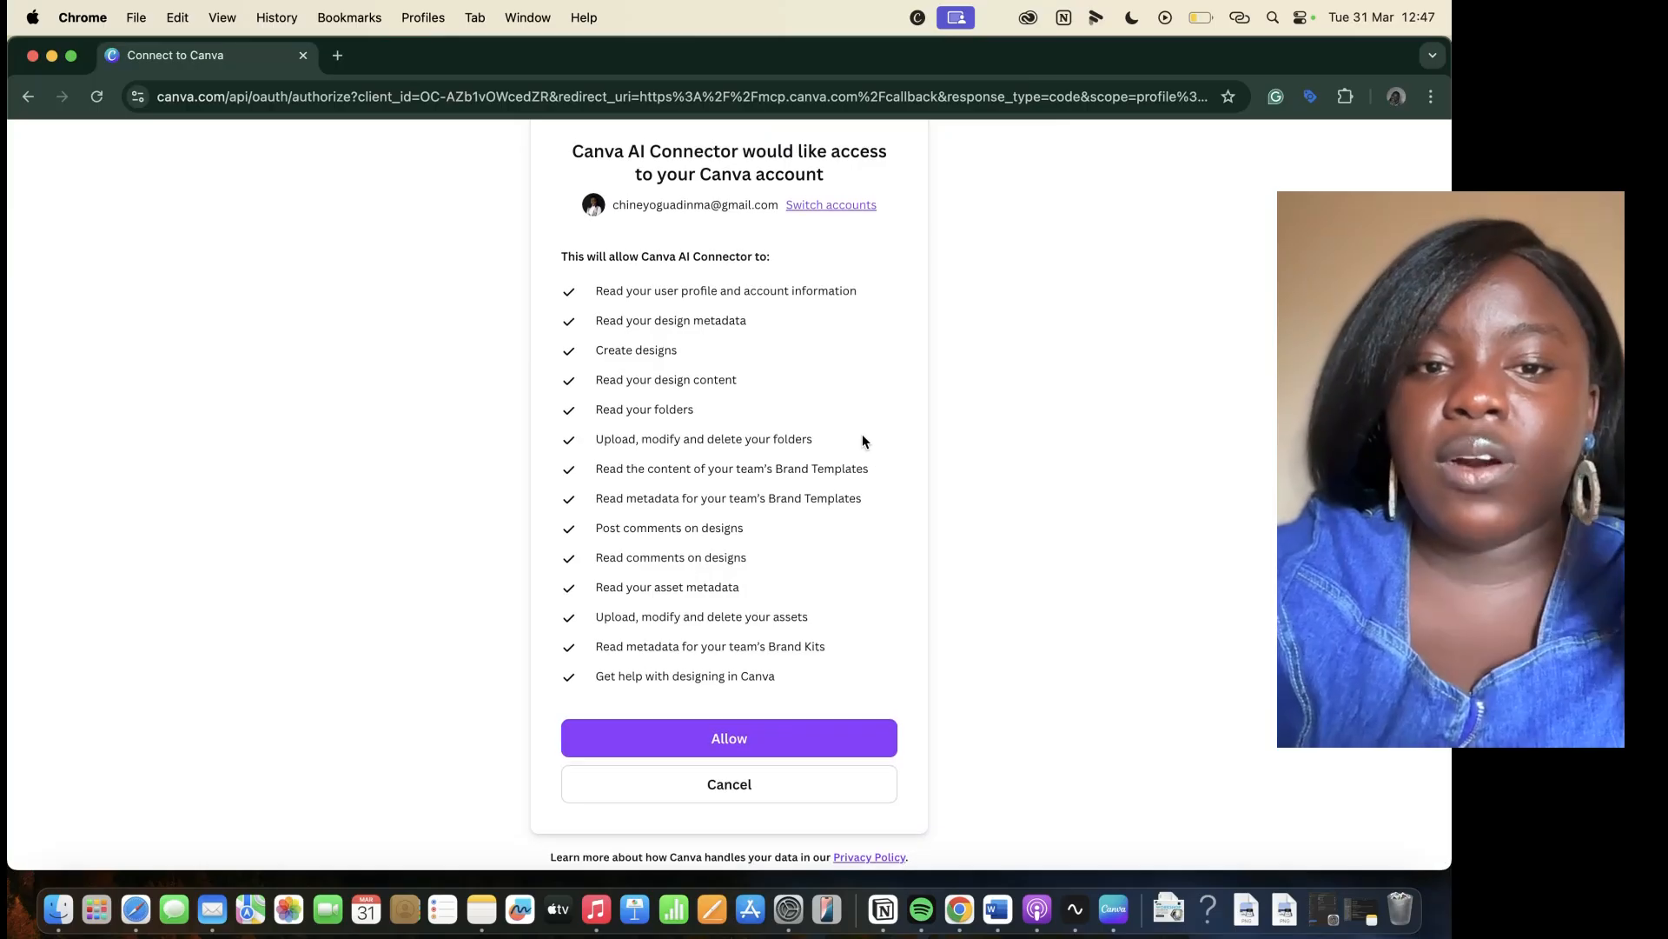
pyautogui.scroll(3, 863, 439)
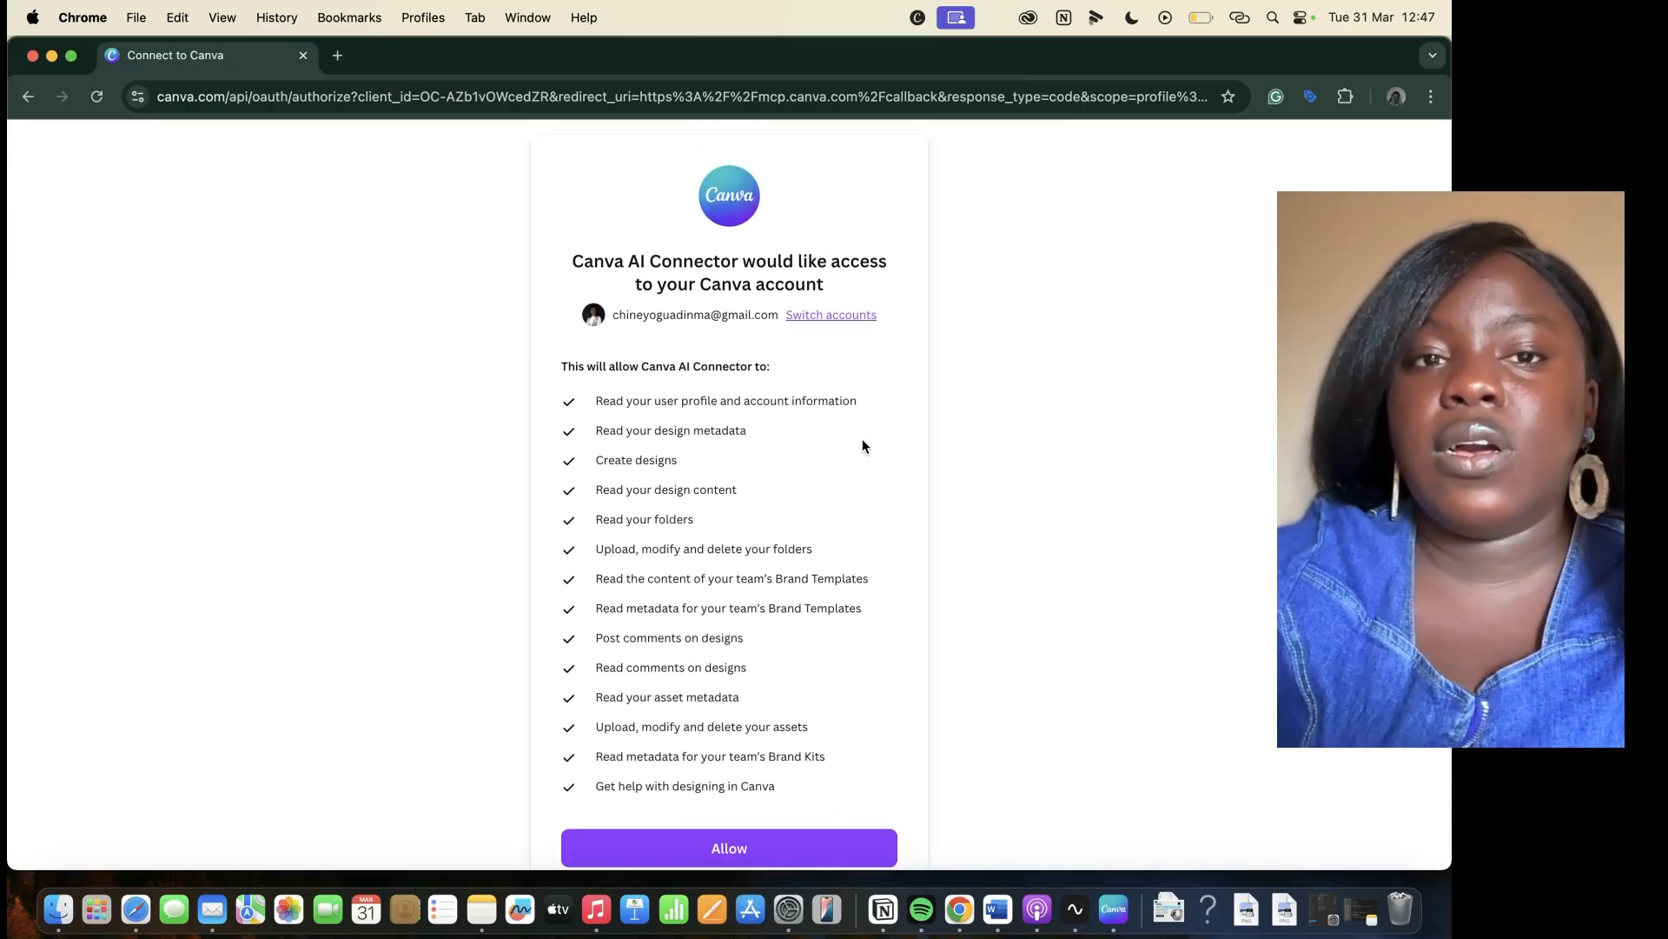
pyautogui.scroll(-3, 863, 445)
pyautogui.scroll(3, 863, 445)
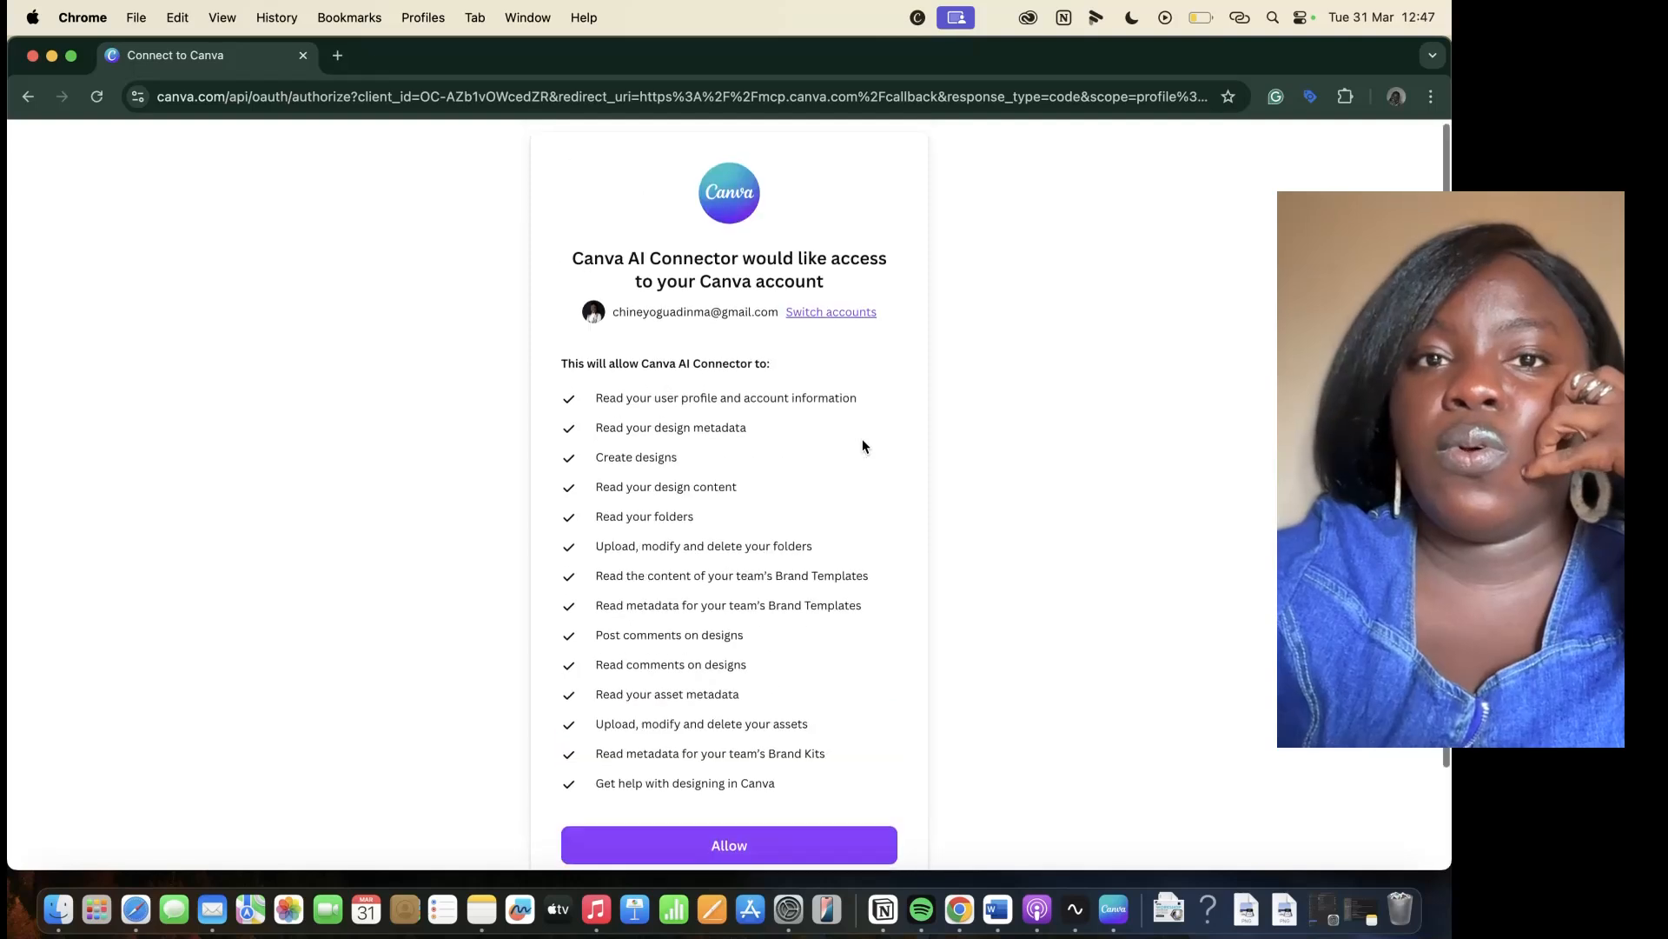
pyautogui.scroll(-2, 800, 732)
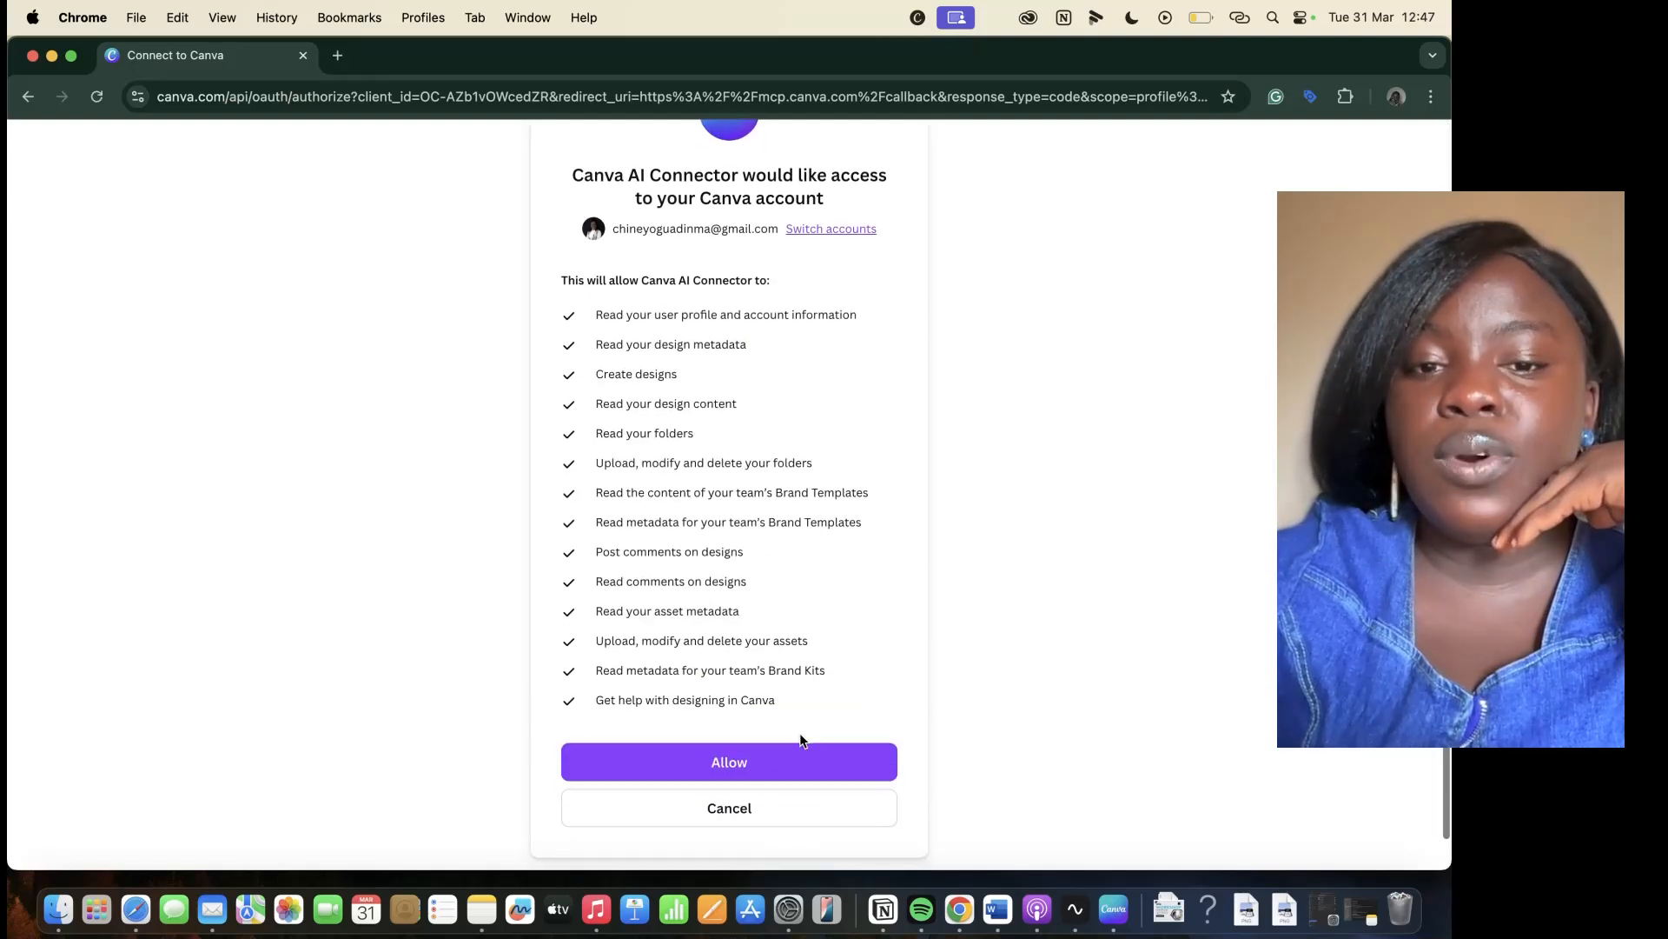
pyautogui.click(796, 756)
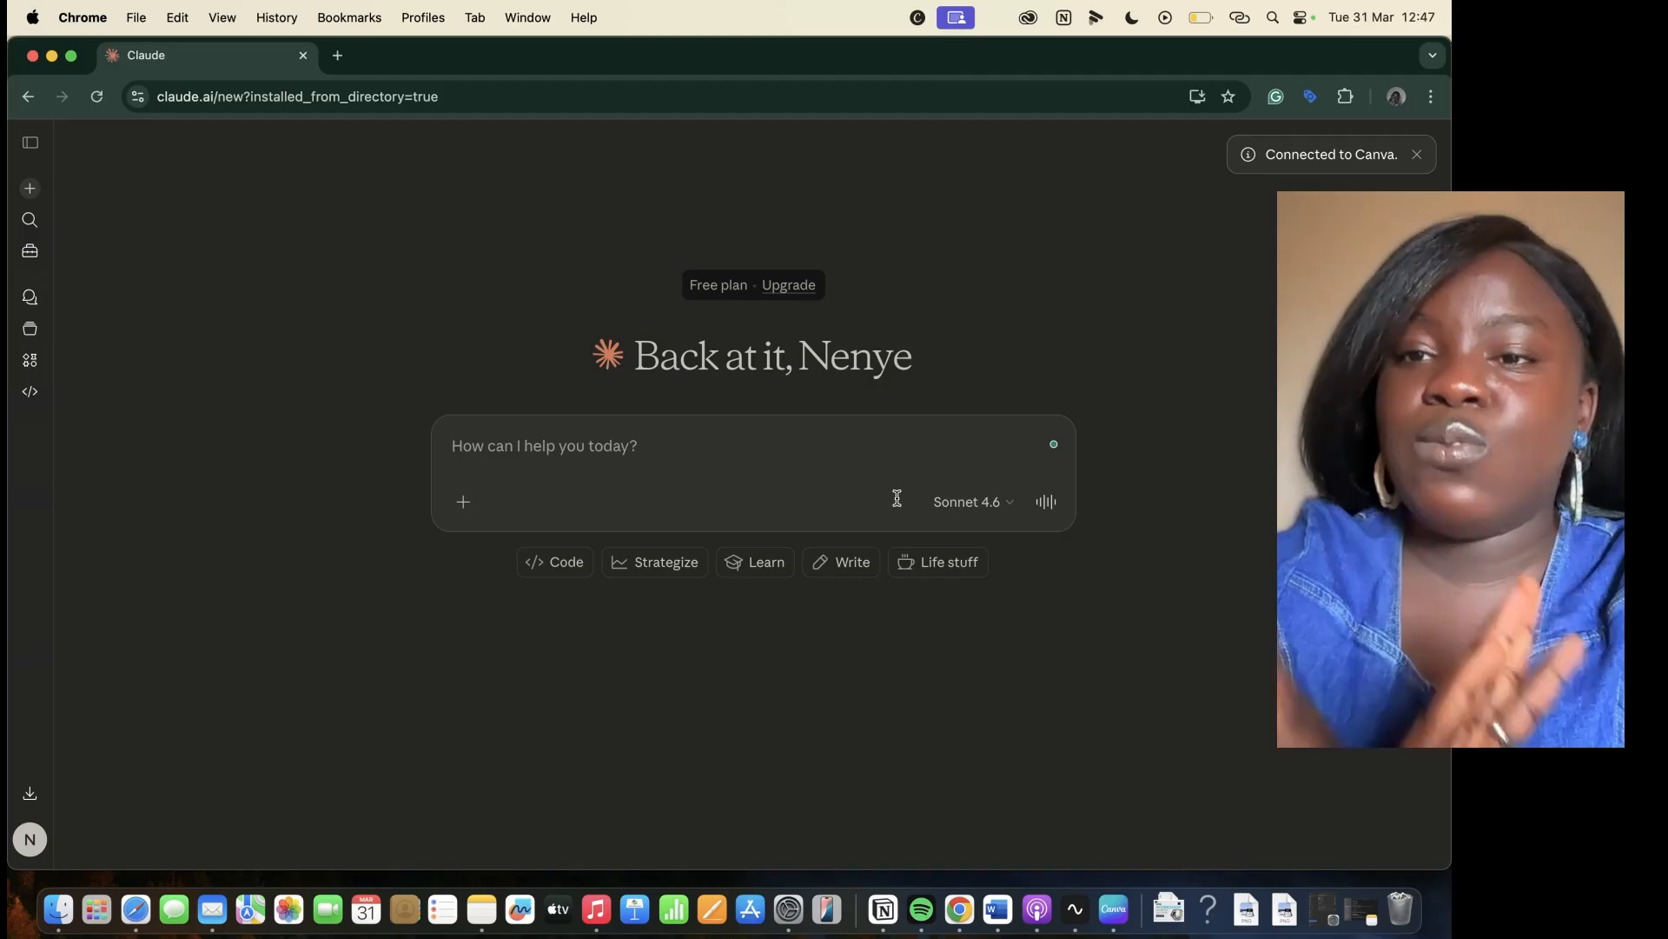
# Turn the Canva connector on for the new chat
pyautogui.click(463, 502)
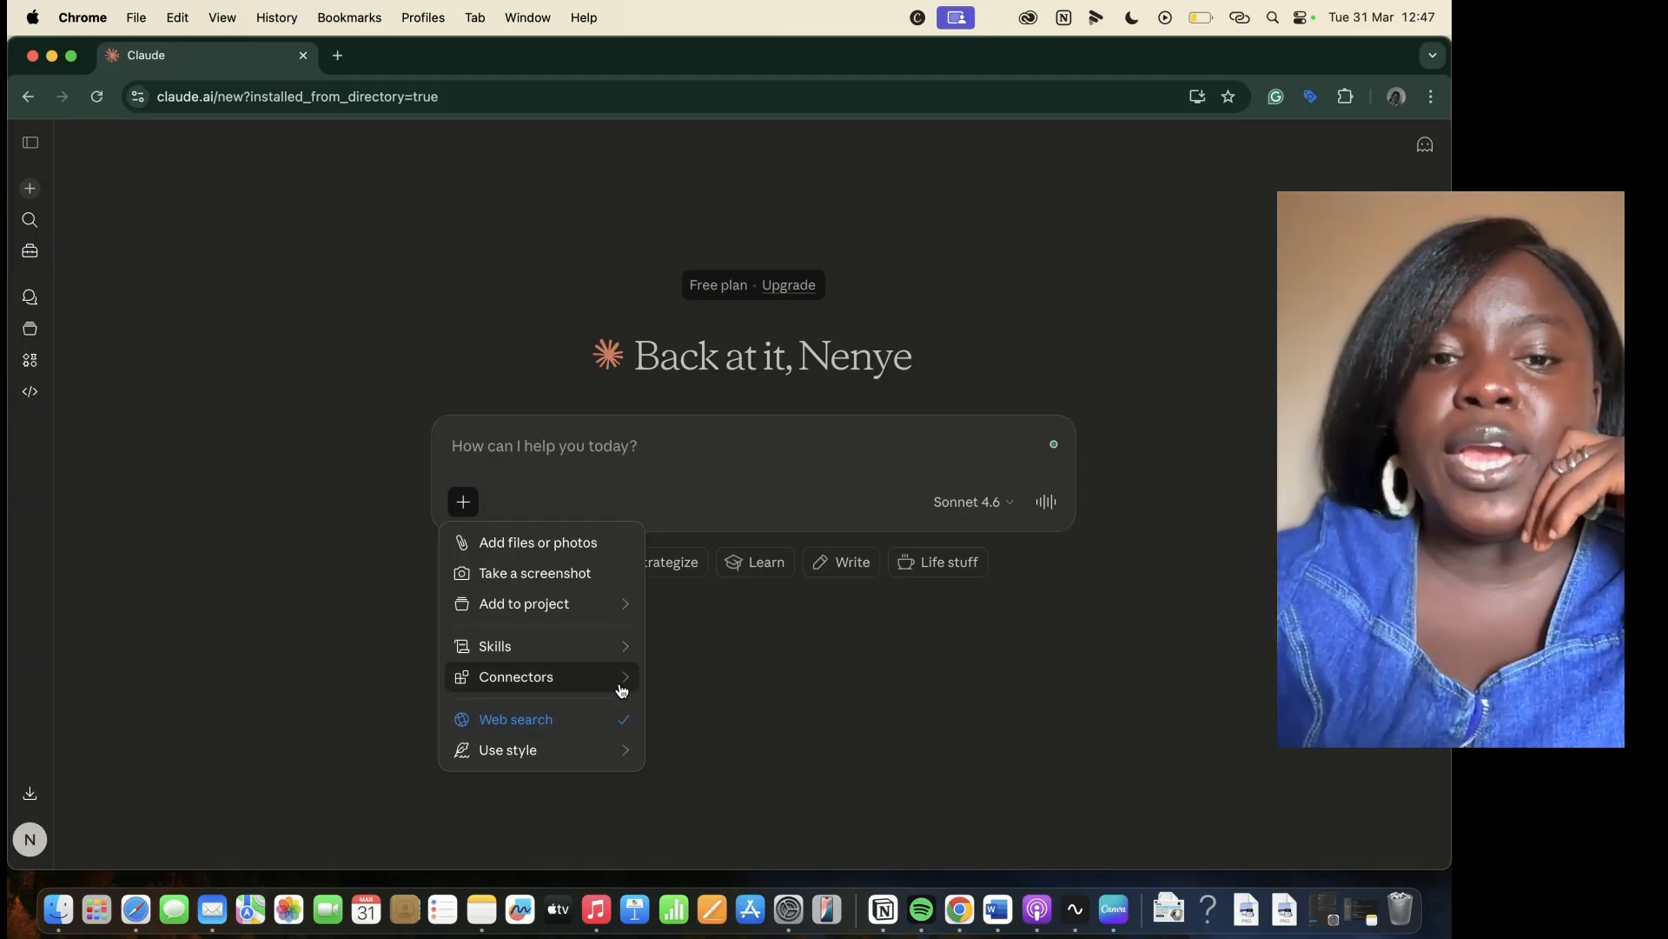
pyautogui.moveTo(623, 682)
pyautogui.click(823, 565)
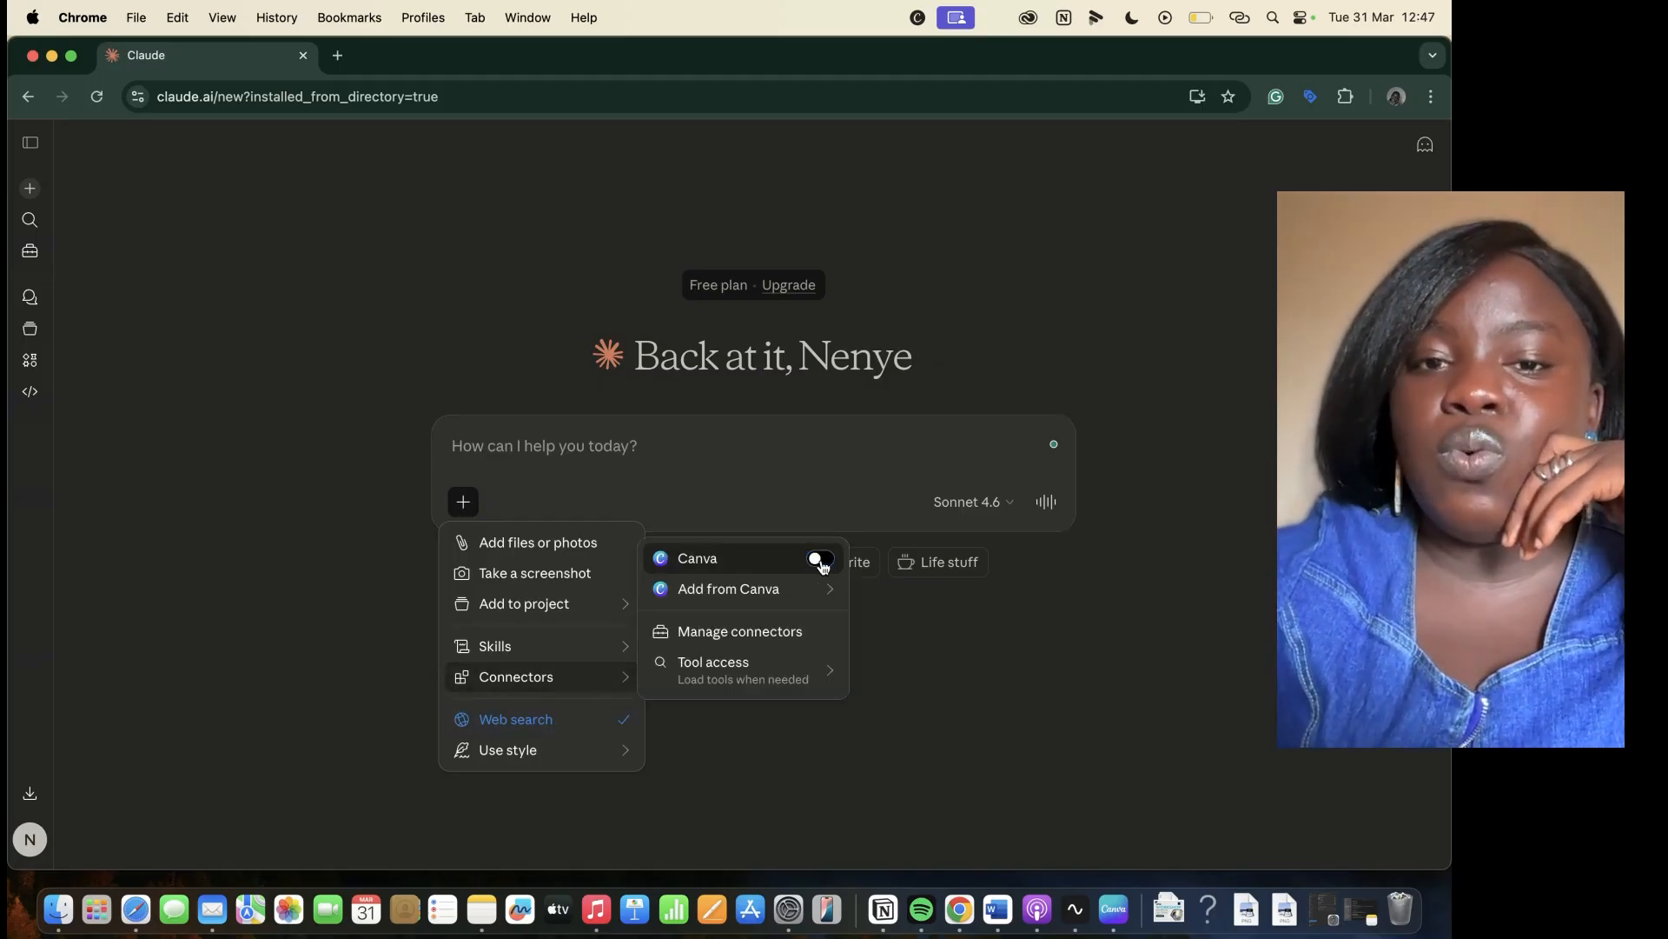
pyautogui.click(823, 565)
pyautogui.click(821, 564)
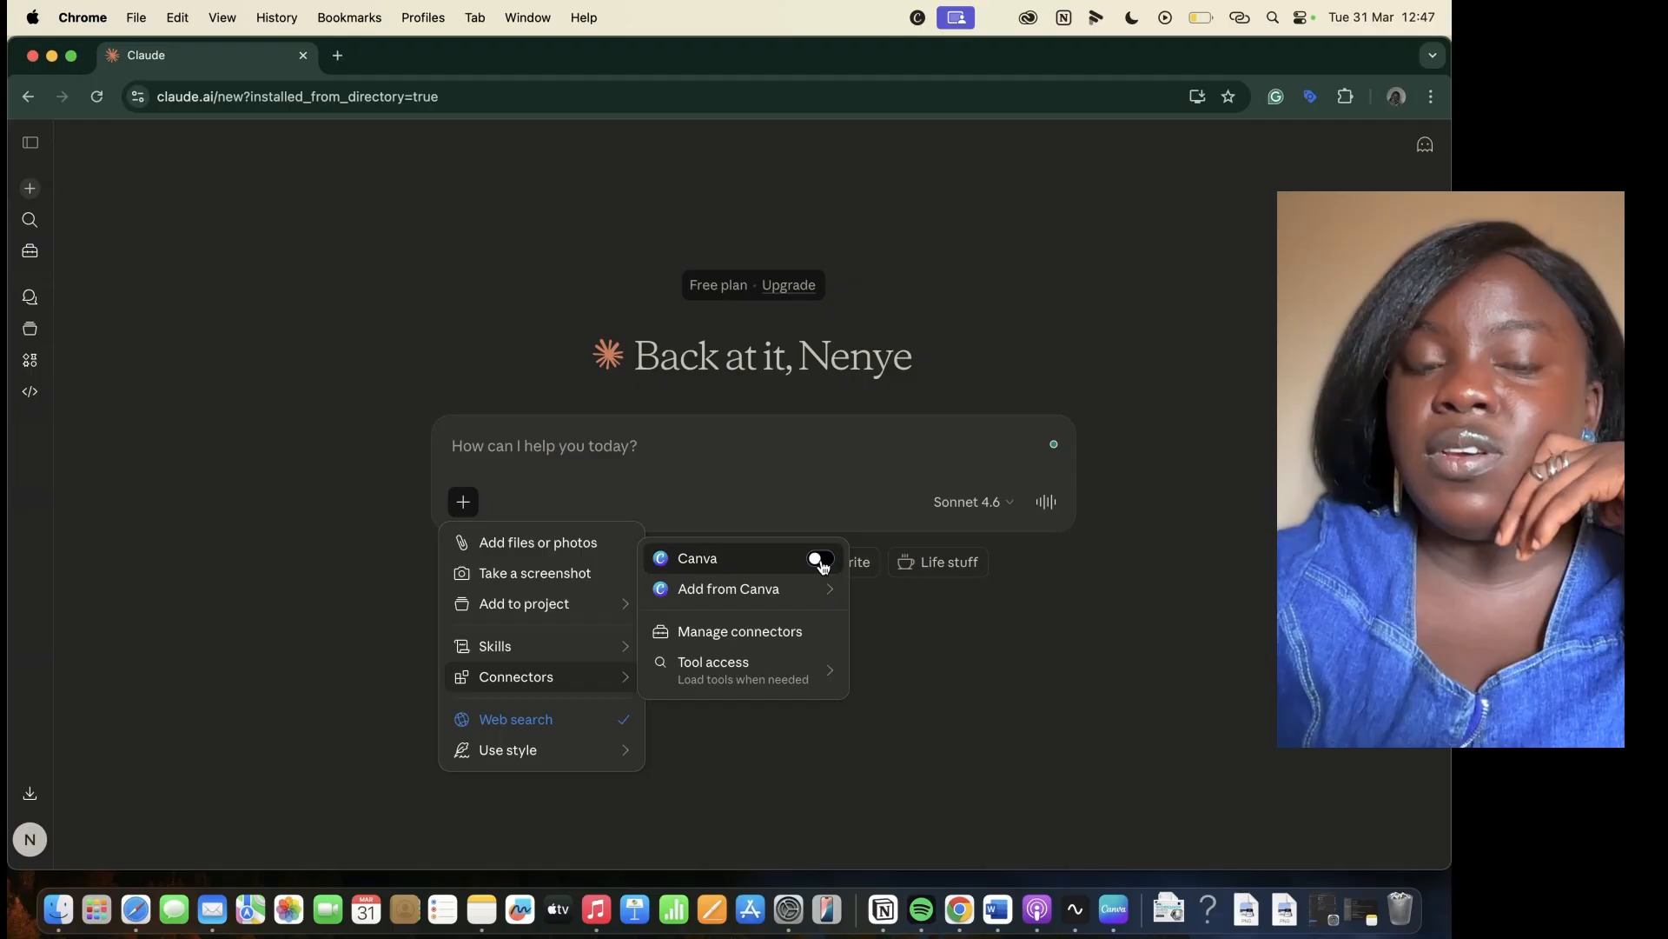
pyautogui.click(818, 565)
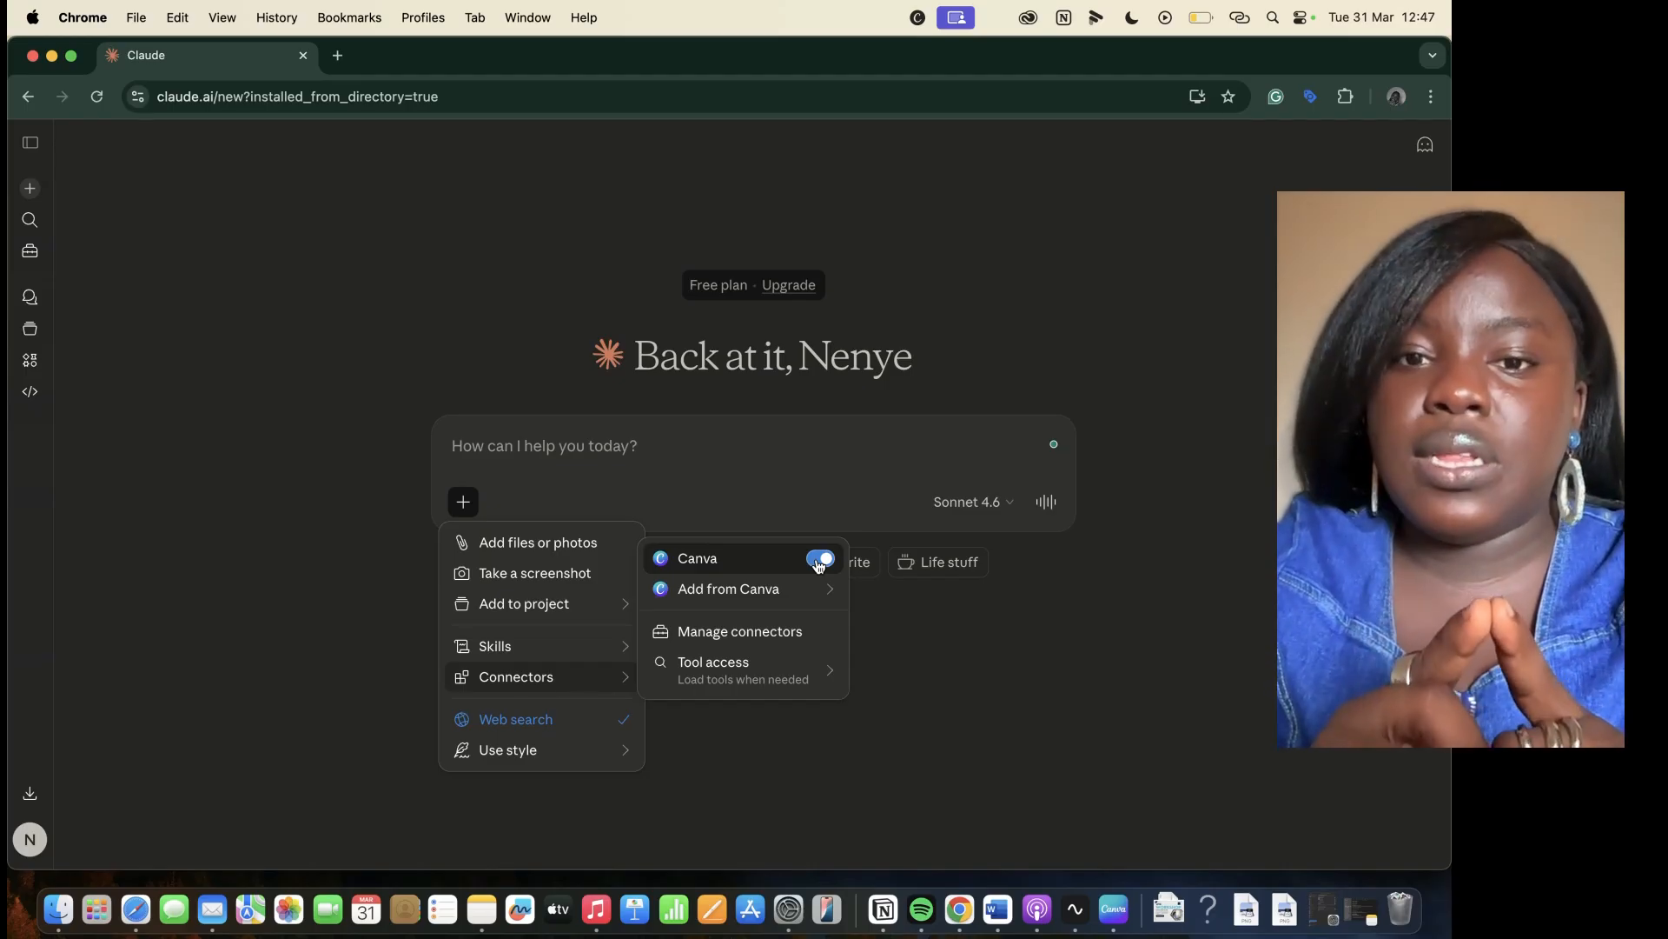
# Begin the chat prompt with "I want you take a role as a designer in my"
pyautogui.click(612, 442)
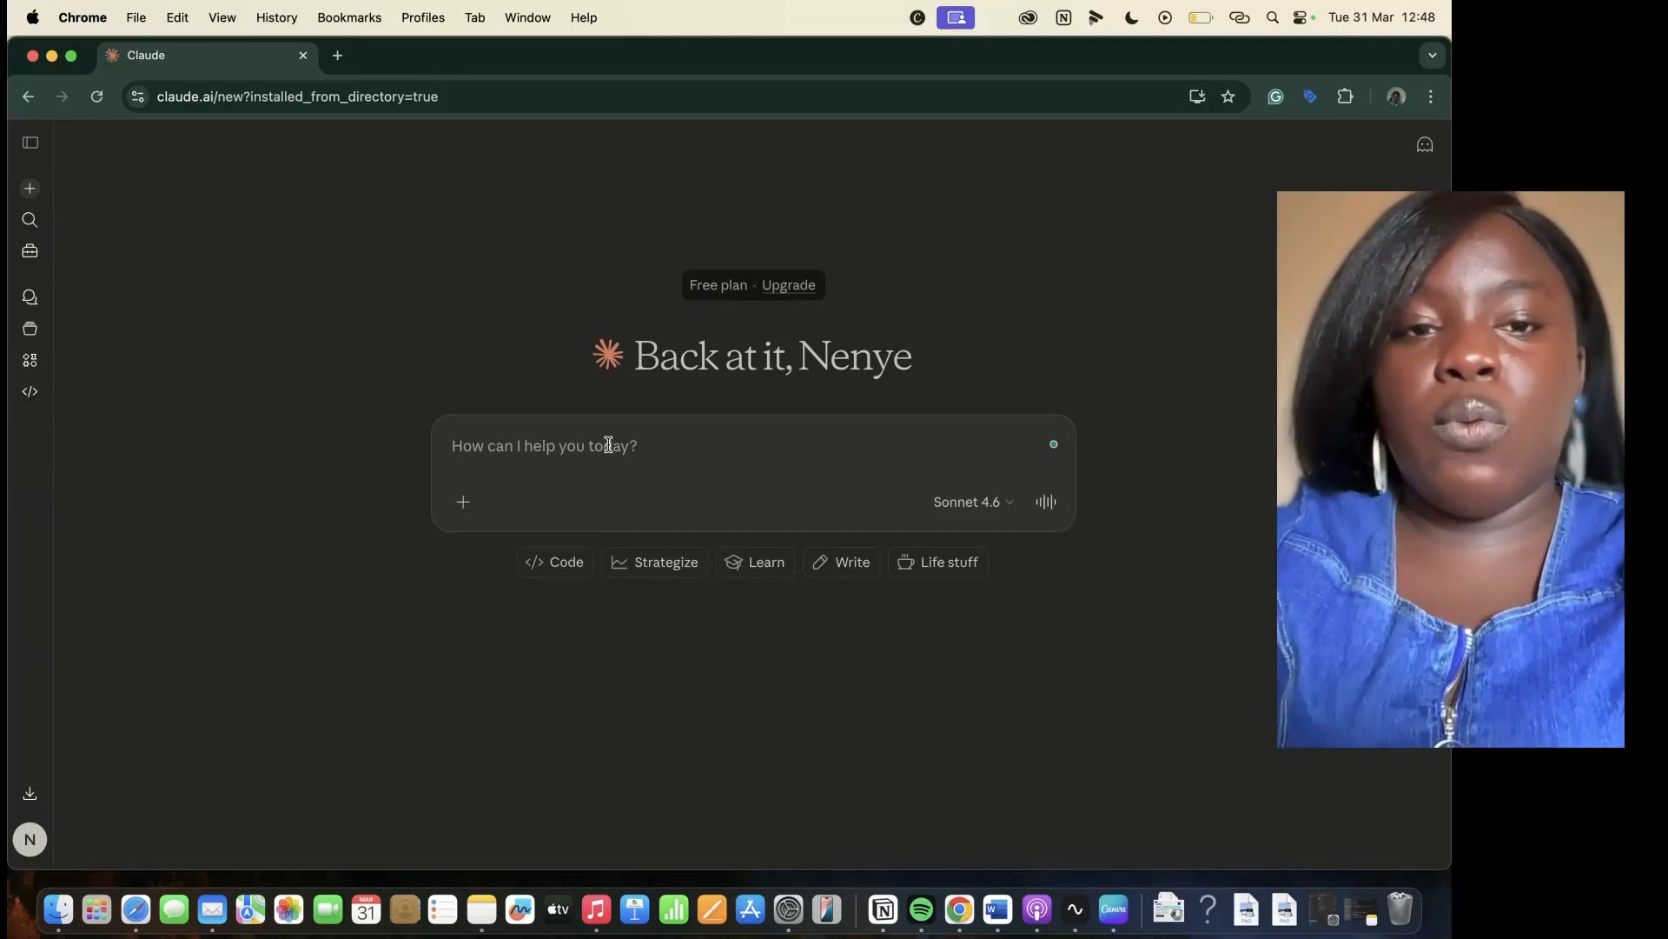
pyautogui.write('I')
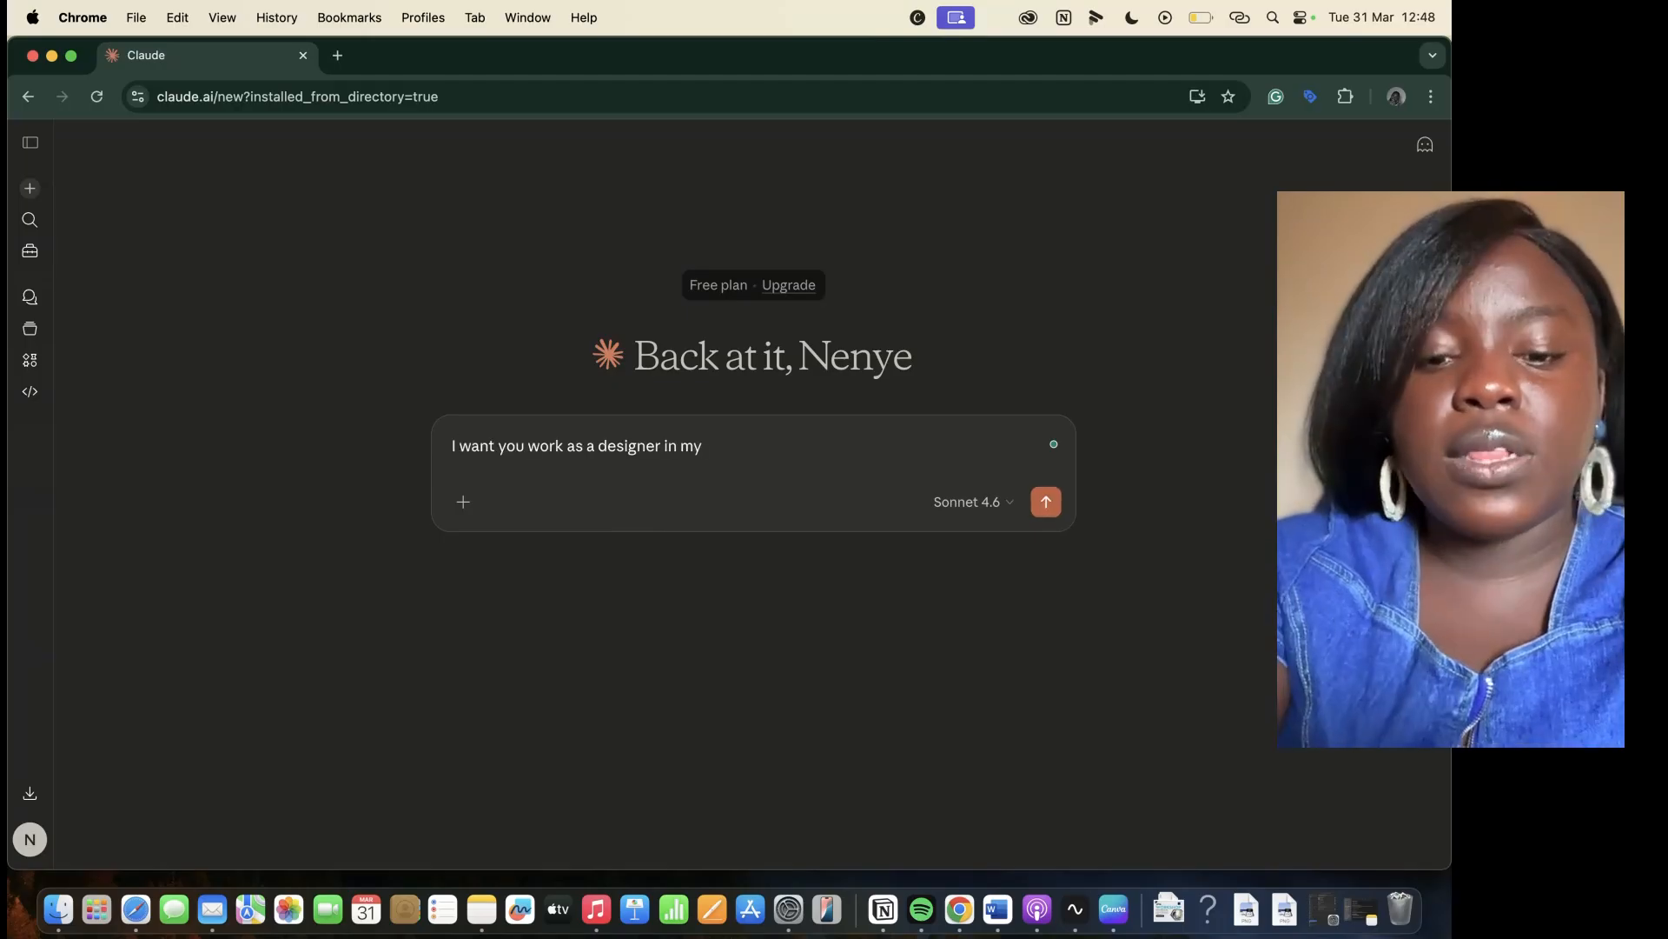
pyautogui.write('you yowork as a designer in my')
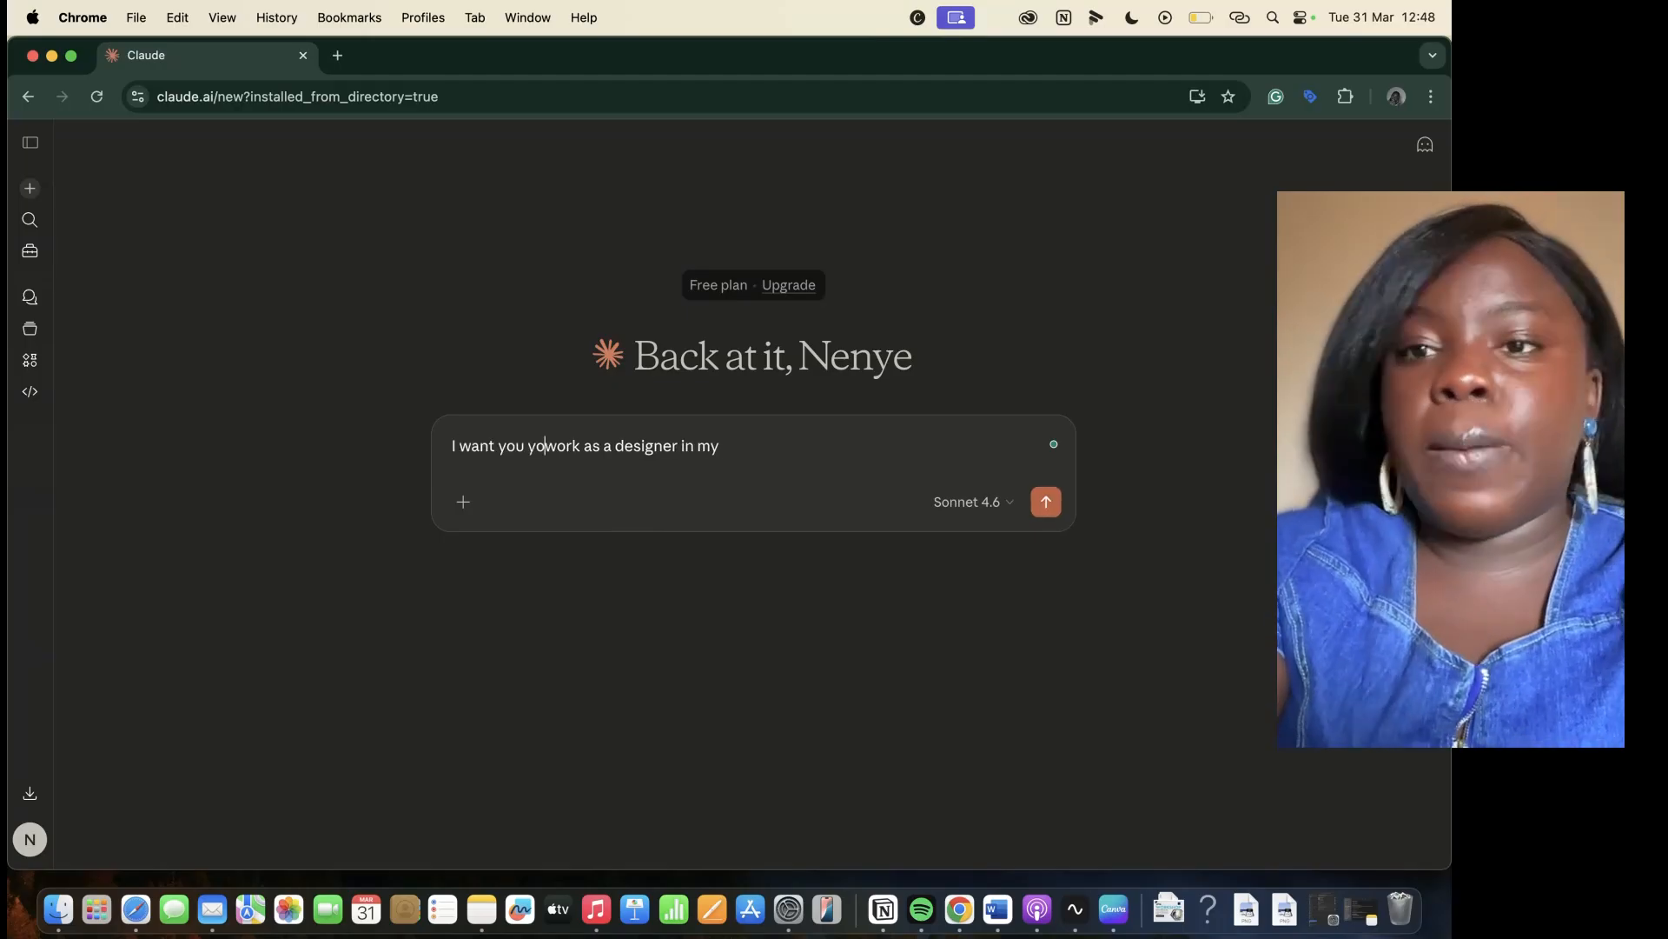
pyautogui.press('Delete')
pyautogui.press('Delete')
pyautogui.press('Delete')
pyautogui.press('Delete')
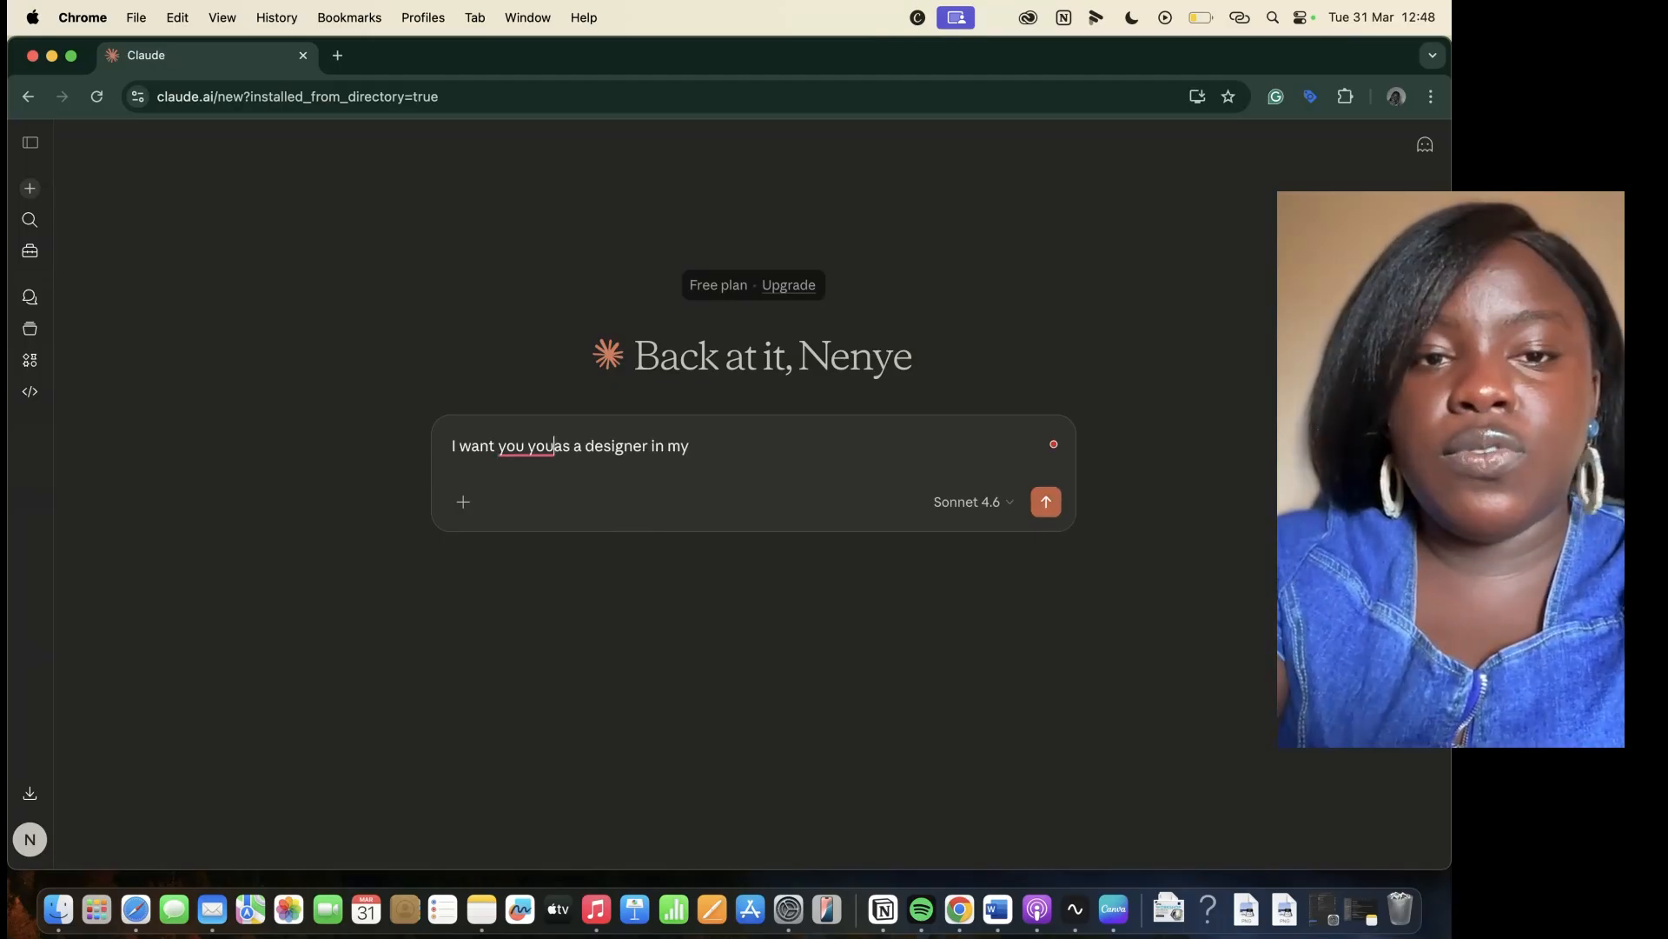
pyautogui.press('BackSpace')
pyautogui.press('BackSpace')
pyautogui.press('BackSpace')
pyautogui.press('BackSpace')
pyautogui.write('take a role')
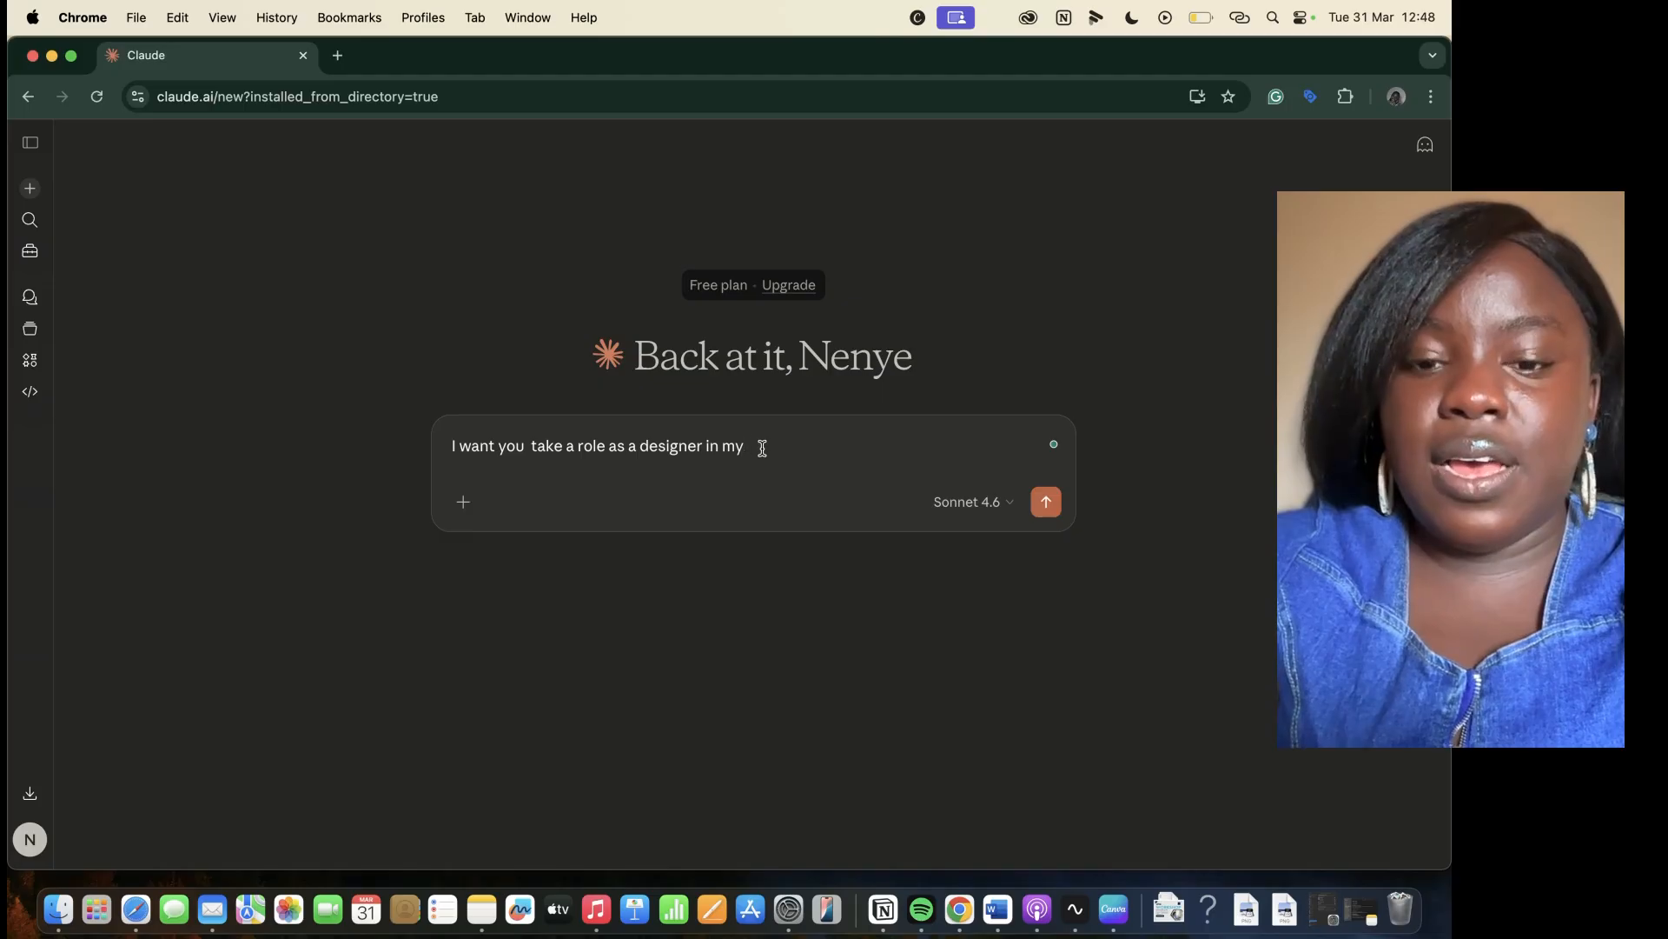
# Continue the prompt with "company, non-linear careers. Non-Linear careers"
pyautogui.write(' ompany')
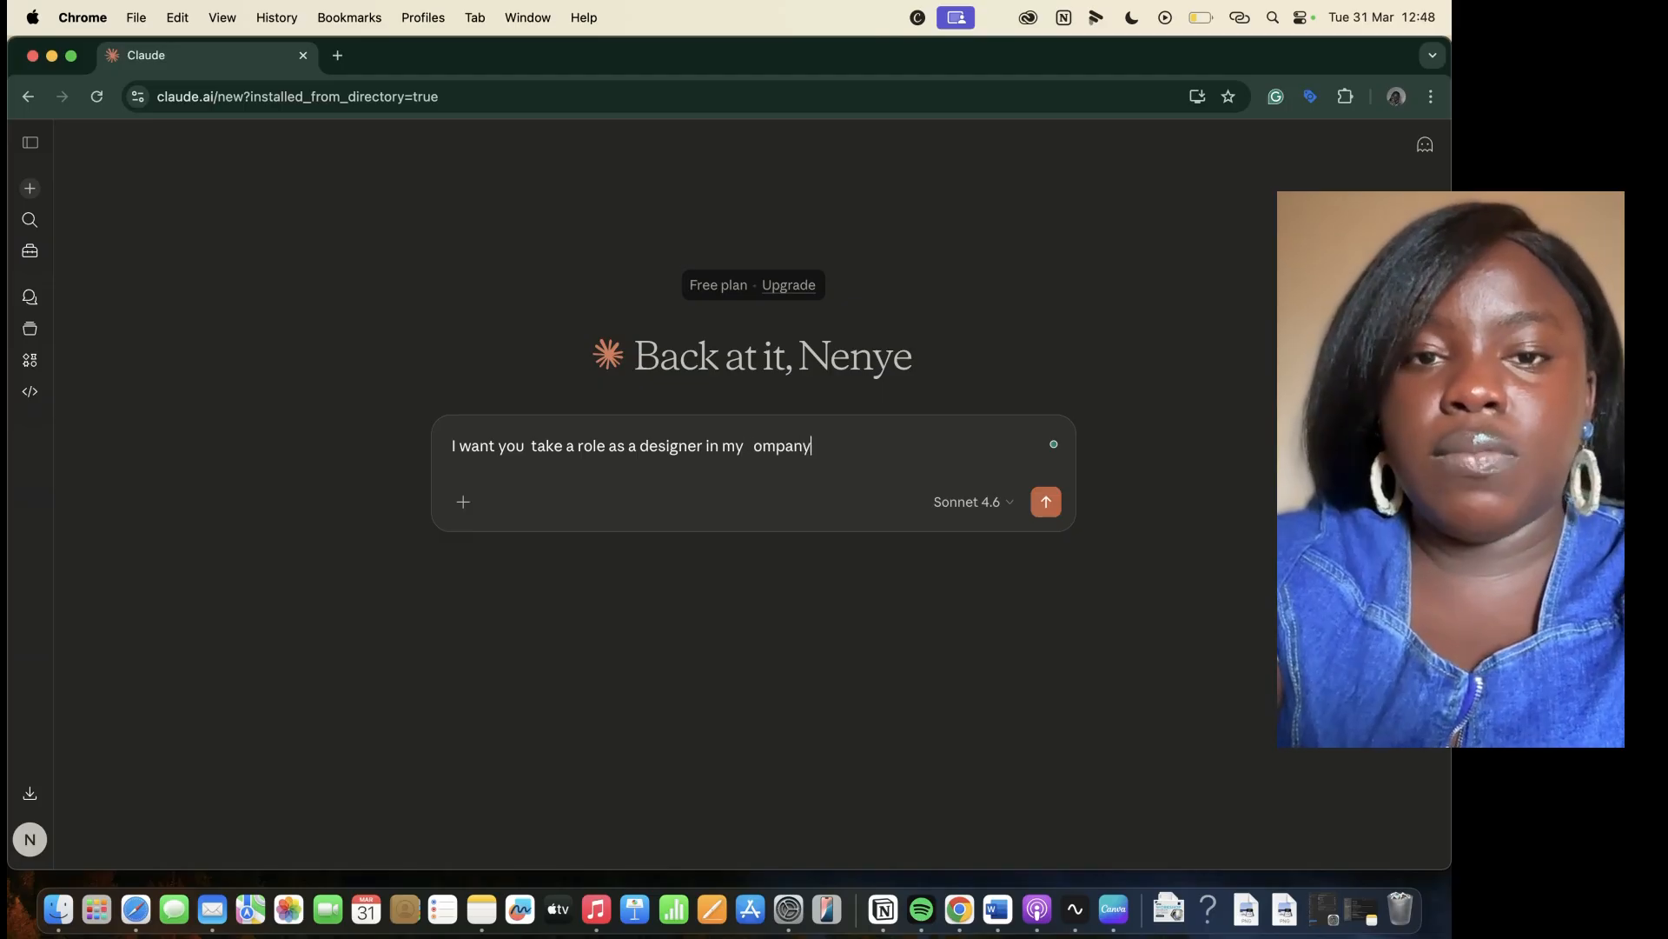
pyautogui.press('BackSpace')
pyautogui.press('BackSpace')
pyautogui.press('BackSpace')
pyautogui.press('BackSpace')
pyautogui.press('BackSpace')
pyautogui.press('BackSpace')
pyautogui.write('company, non-linea')
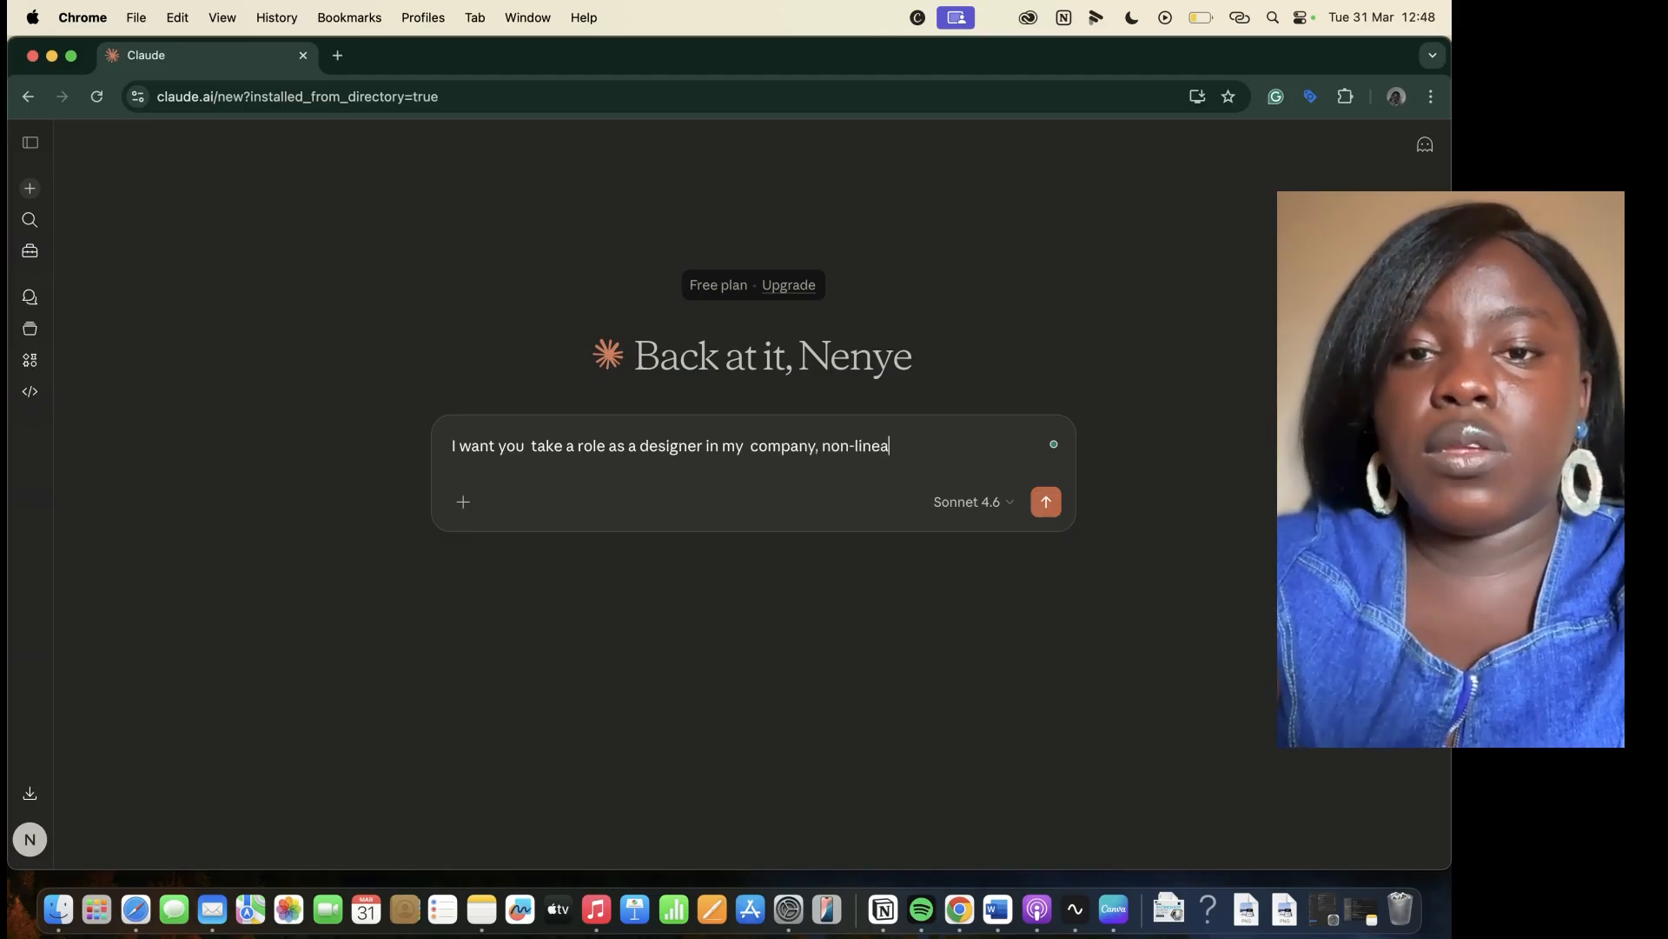
pyautogui.write('r careers. Non-Linea')
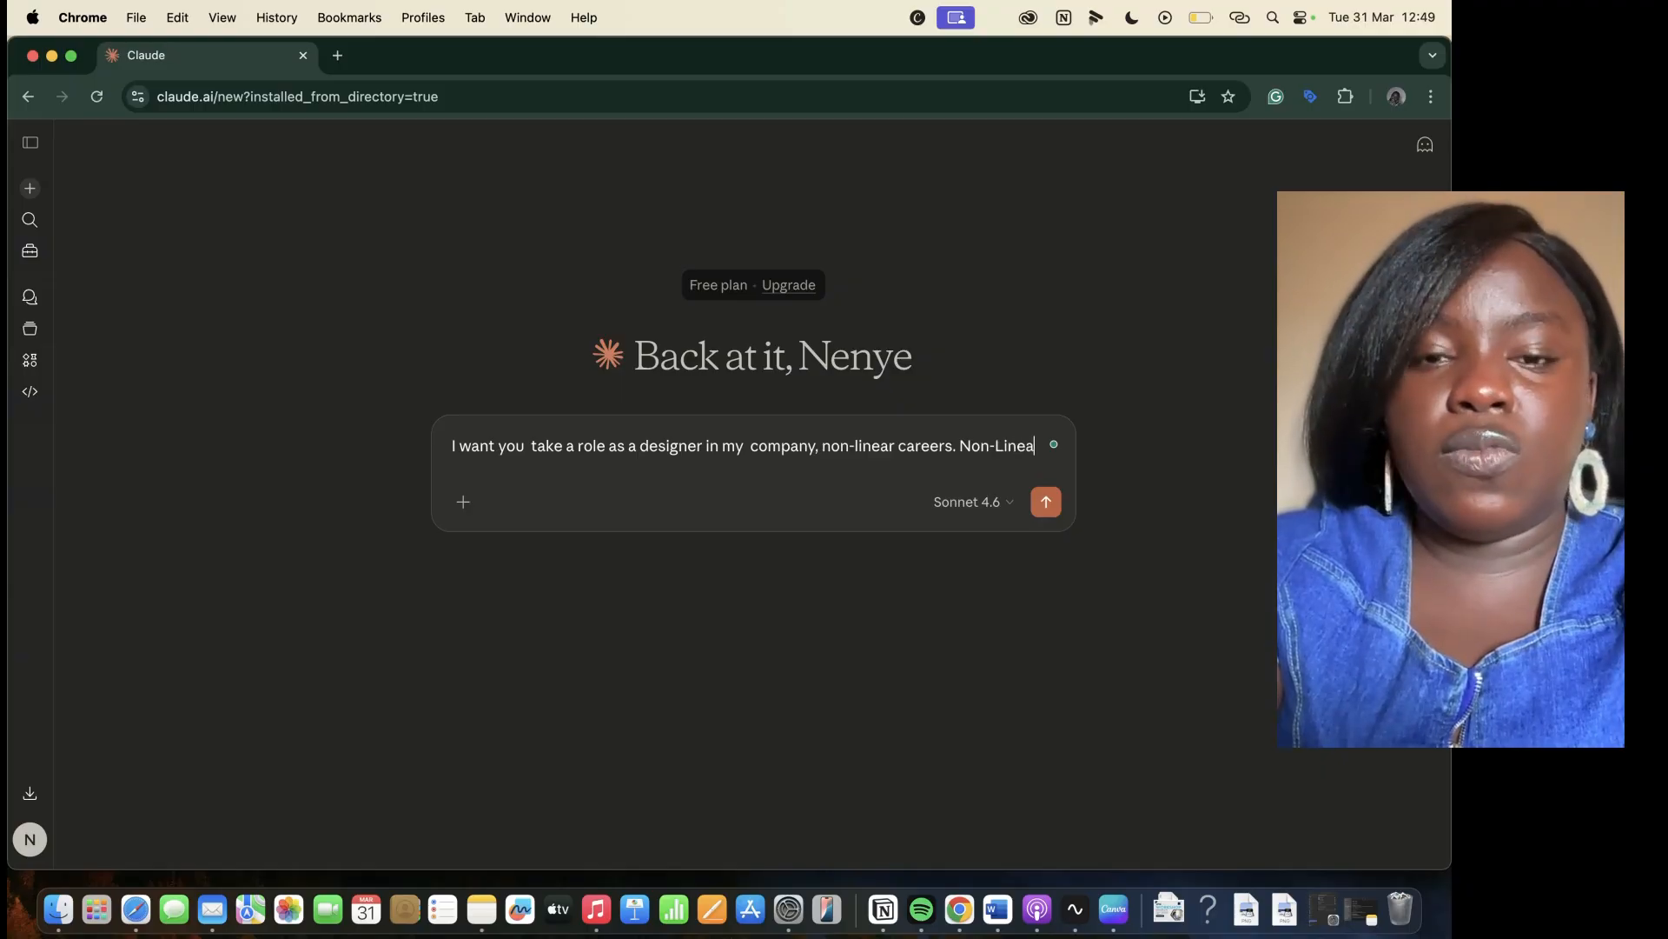
pyautogui.write('r careers')
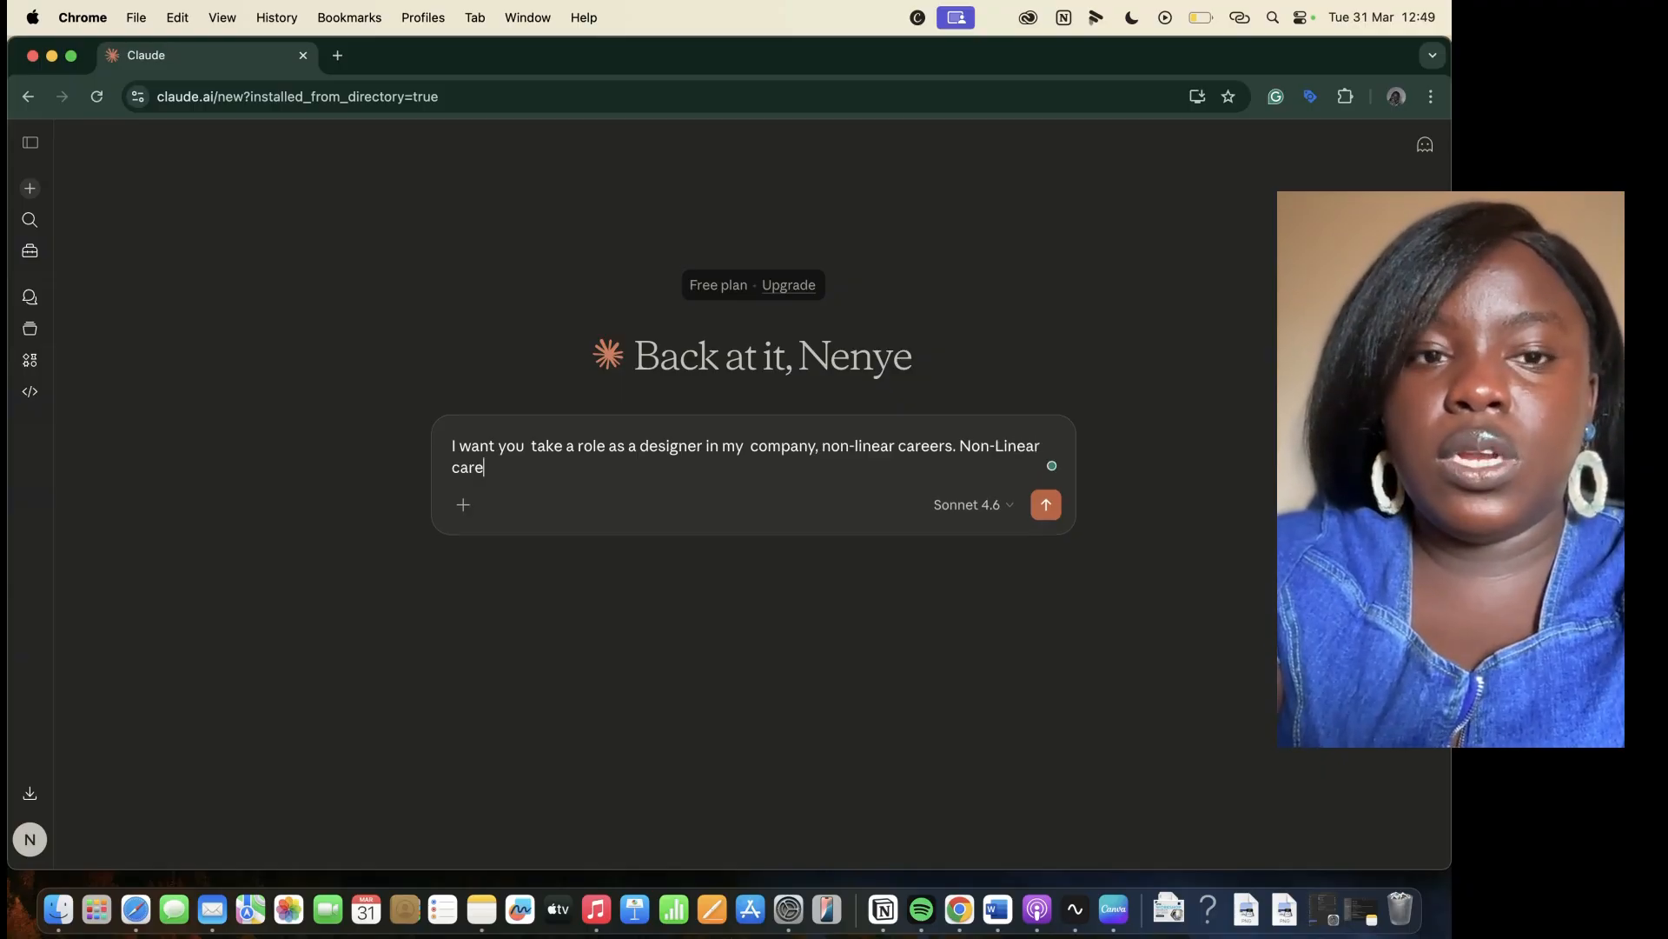
# Continue the prompt's description of Non-Linear careers with "is a community serving people with"
pyautogui.write(' is a')
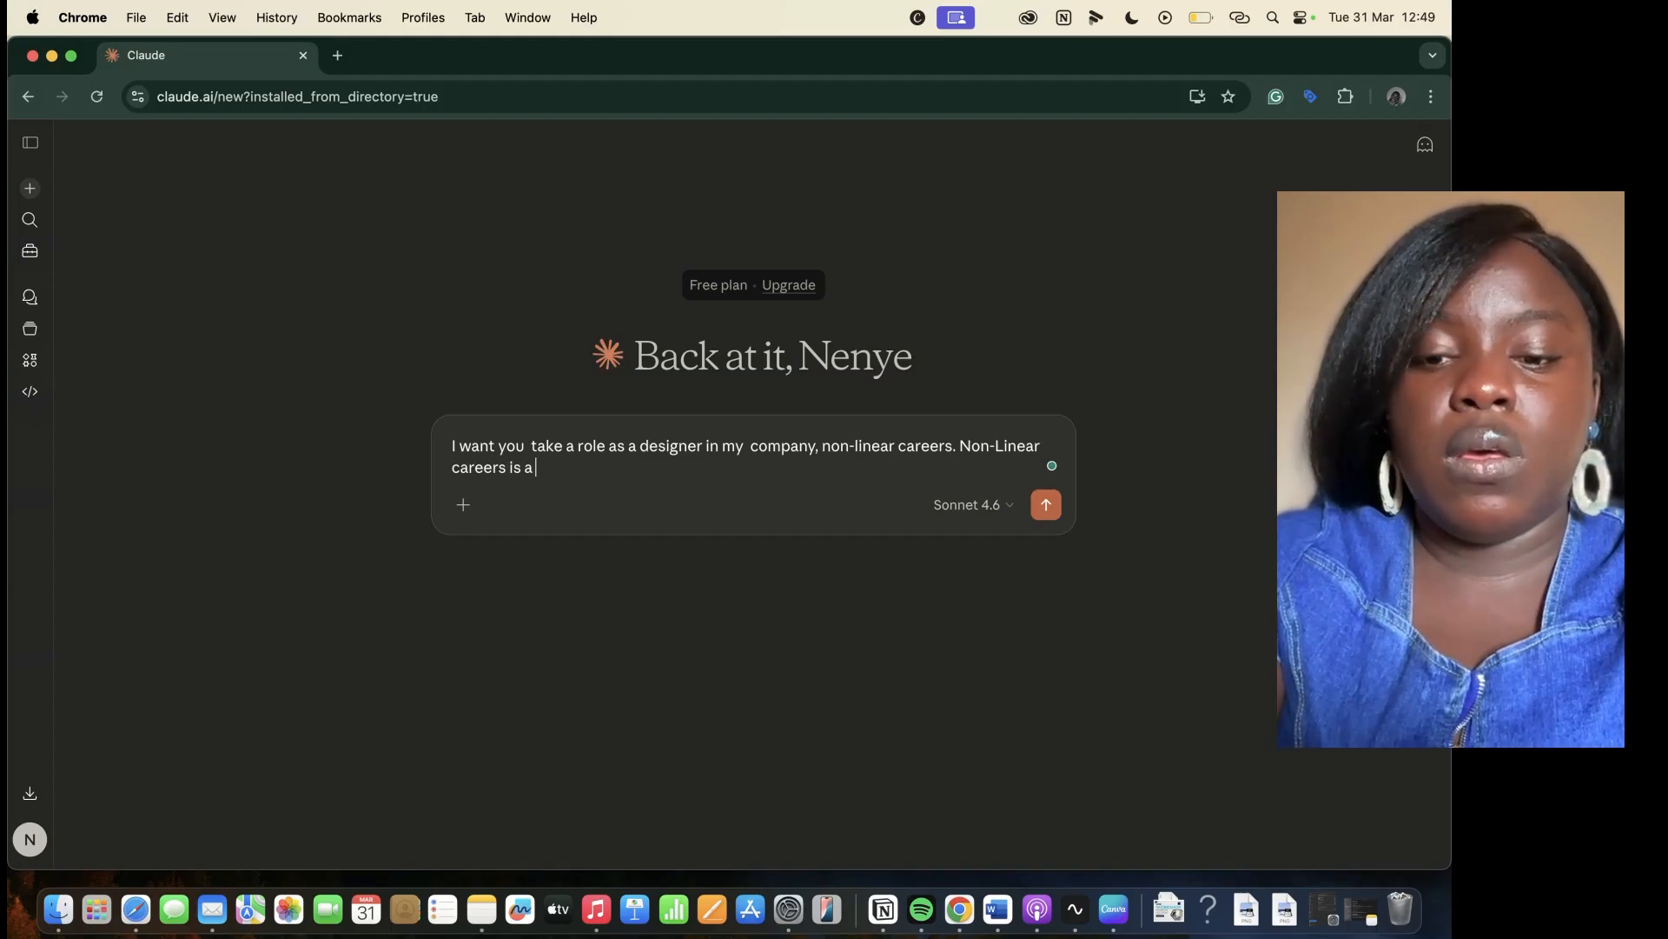
pyautogui.write(' community ')
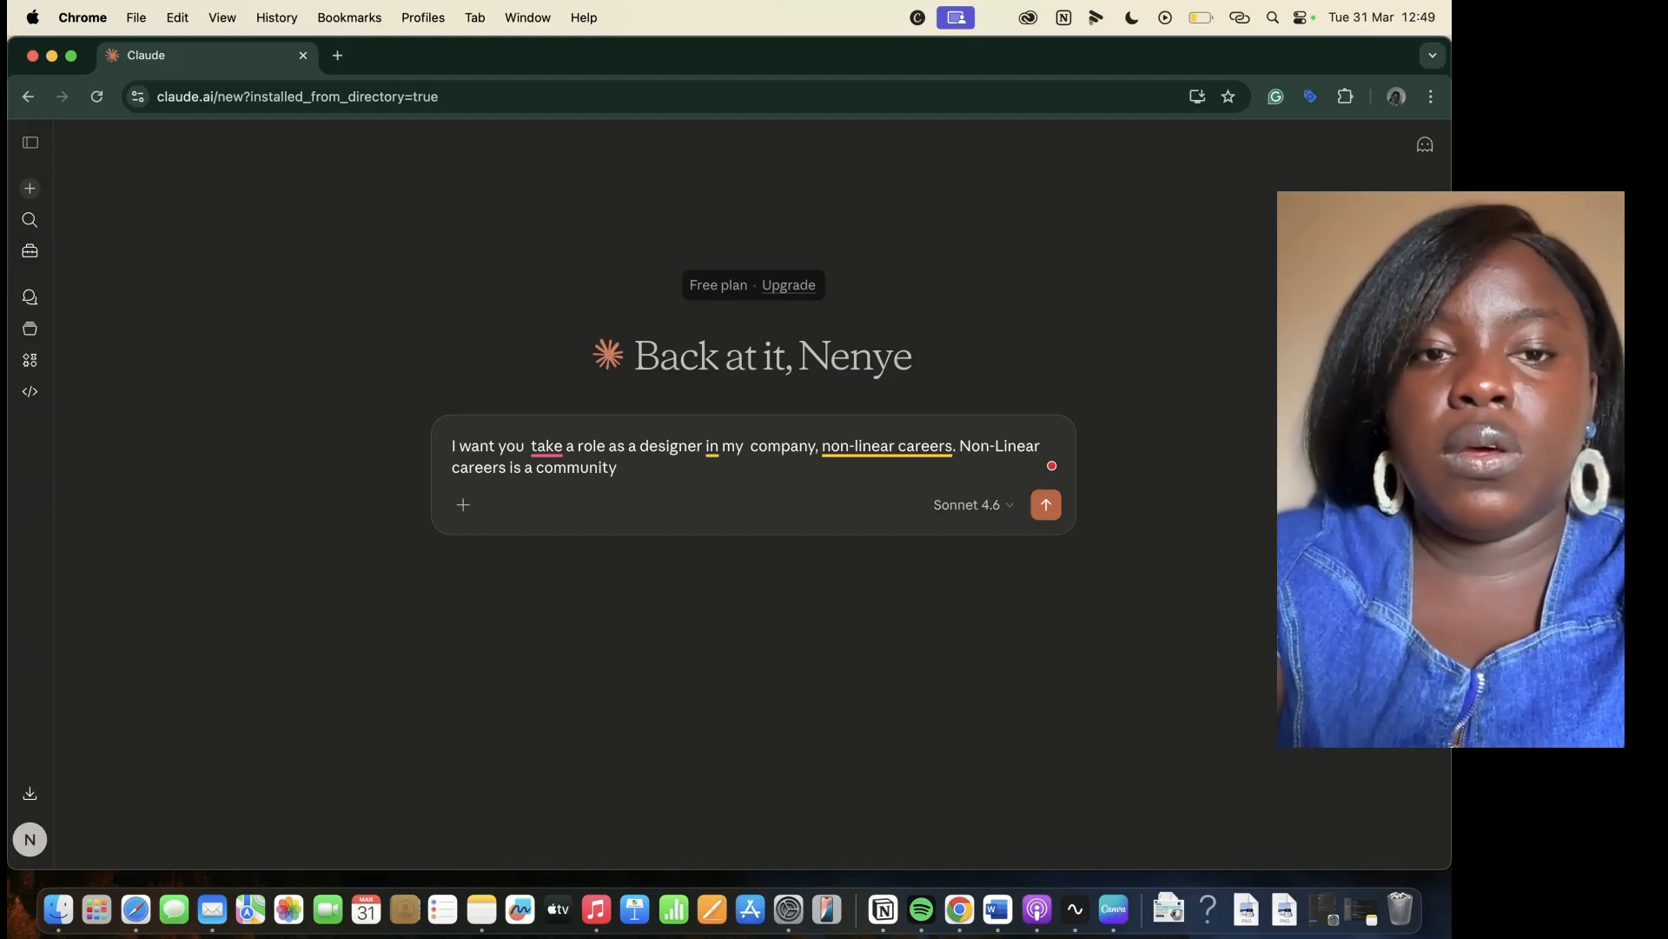
pyautogui.write('ser')
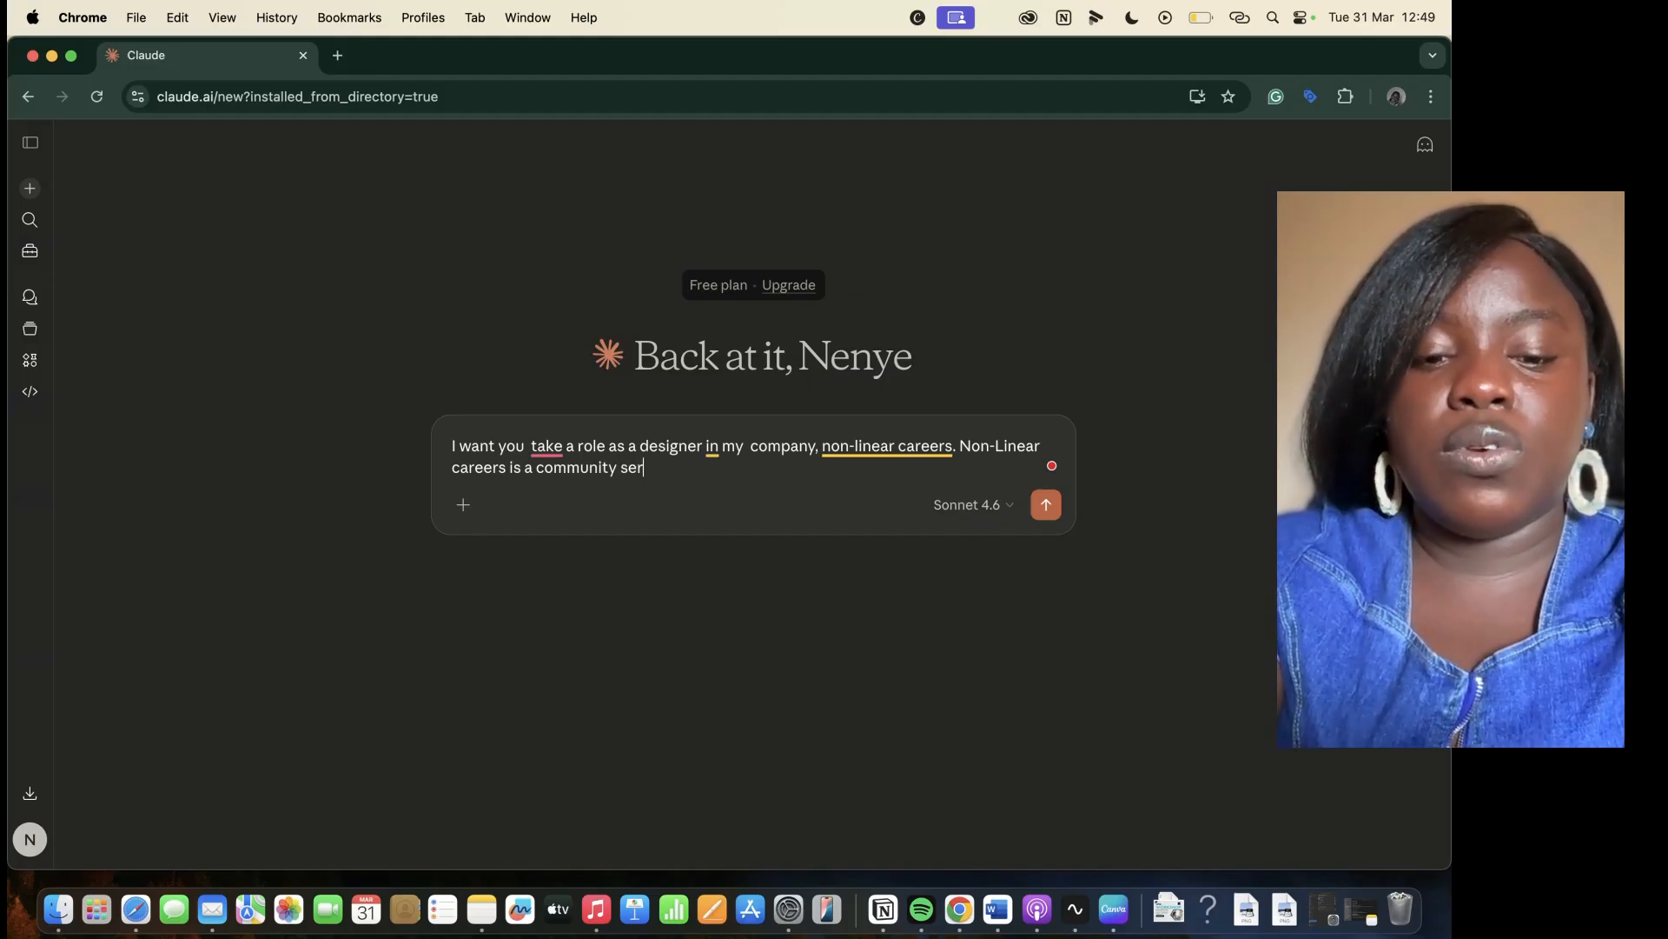
pyautogui.write('ving ')
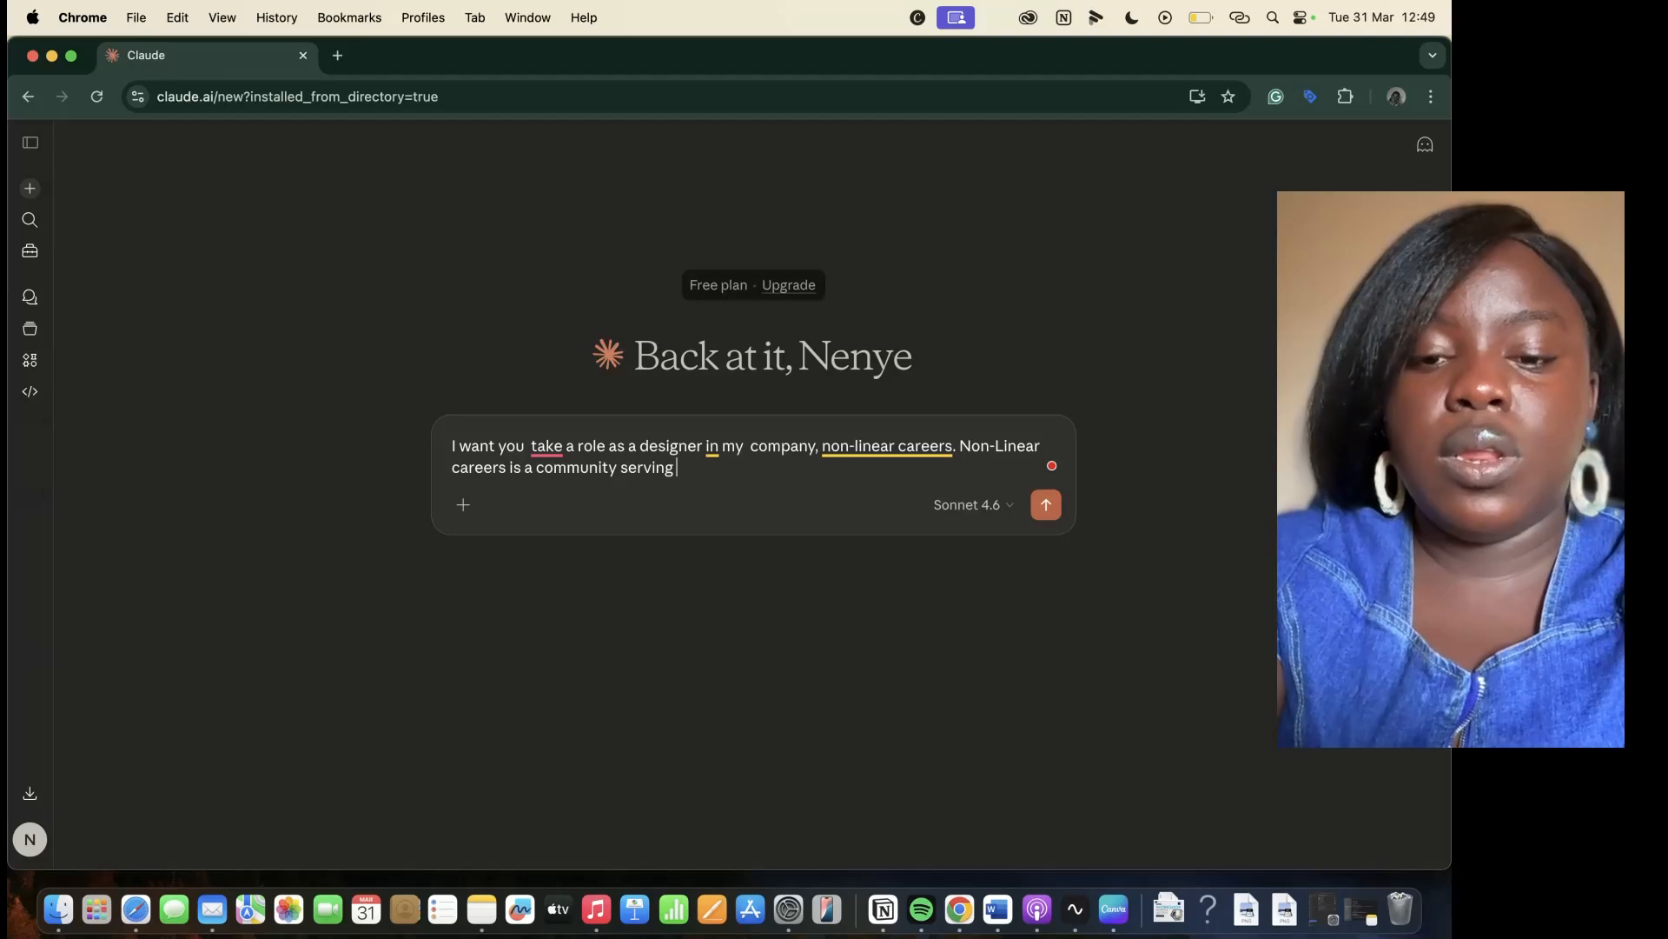
pyautogui.write('people with ')
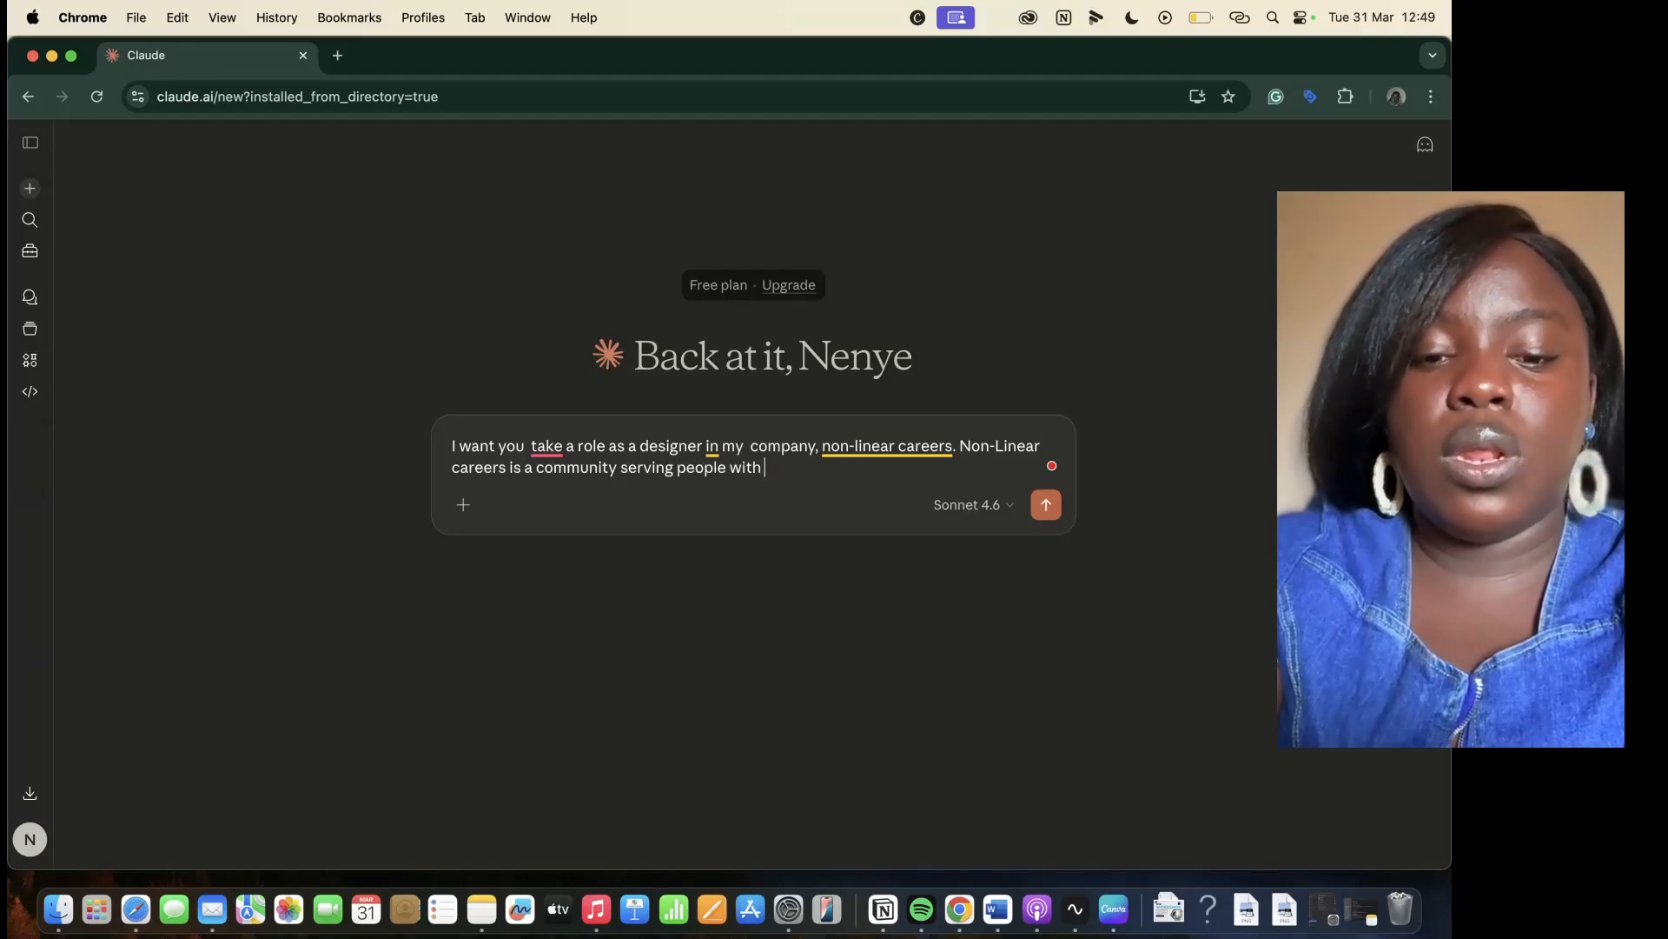
# Complete the community description sentence with "unconventional career paths."
pyautogui.write('iuincpn')
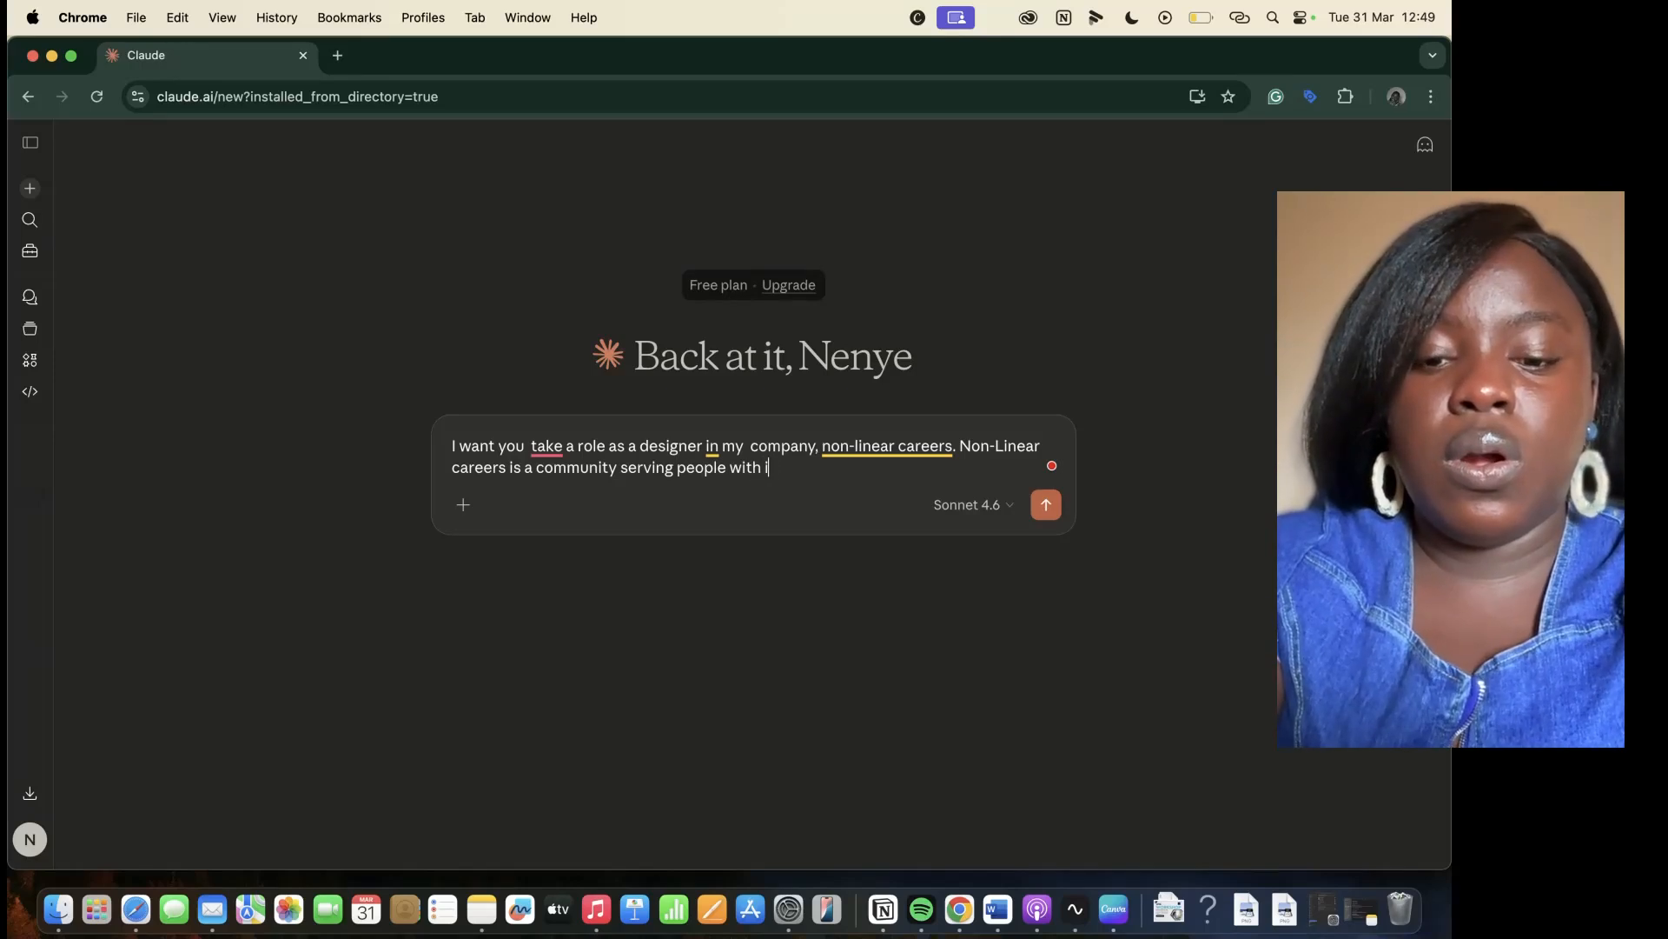
pyautogui.press('BackSpace')
pyautogui.press('BackSpace')
pyautogui.press('BackSpace')
pyautogui.press('BackSpace')
pyautogui.press('BackSpace')
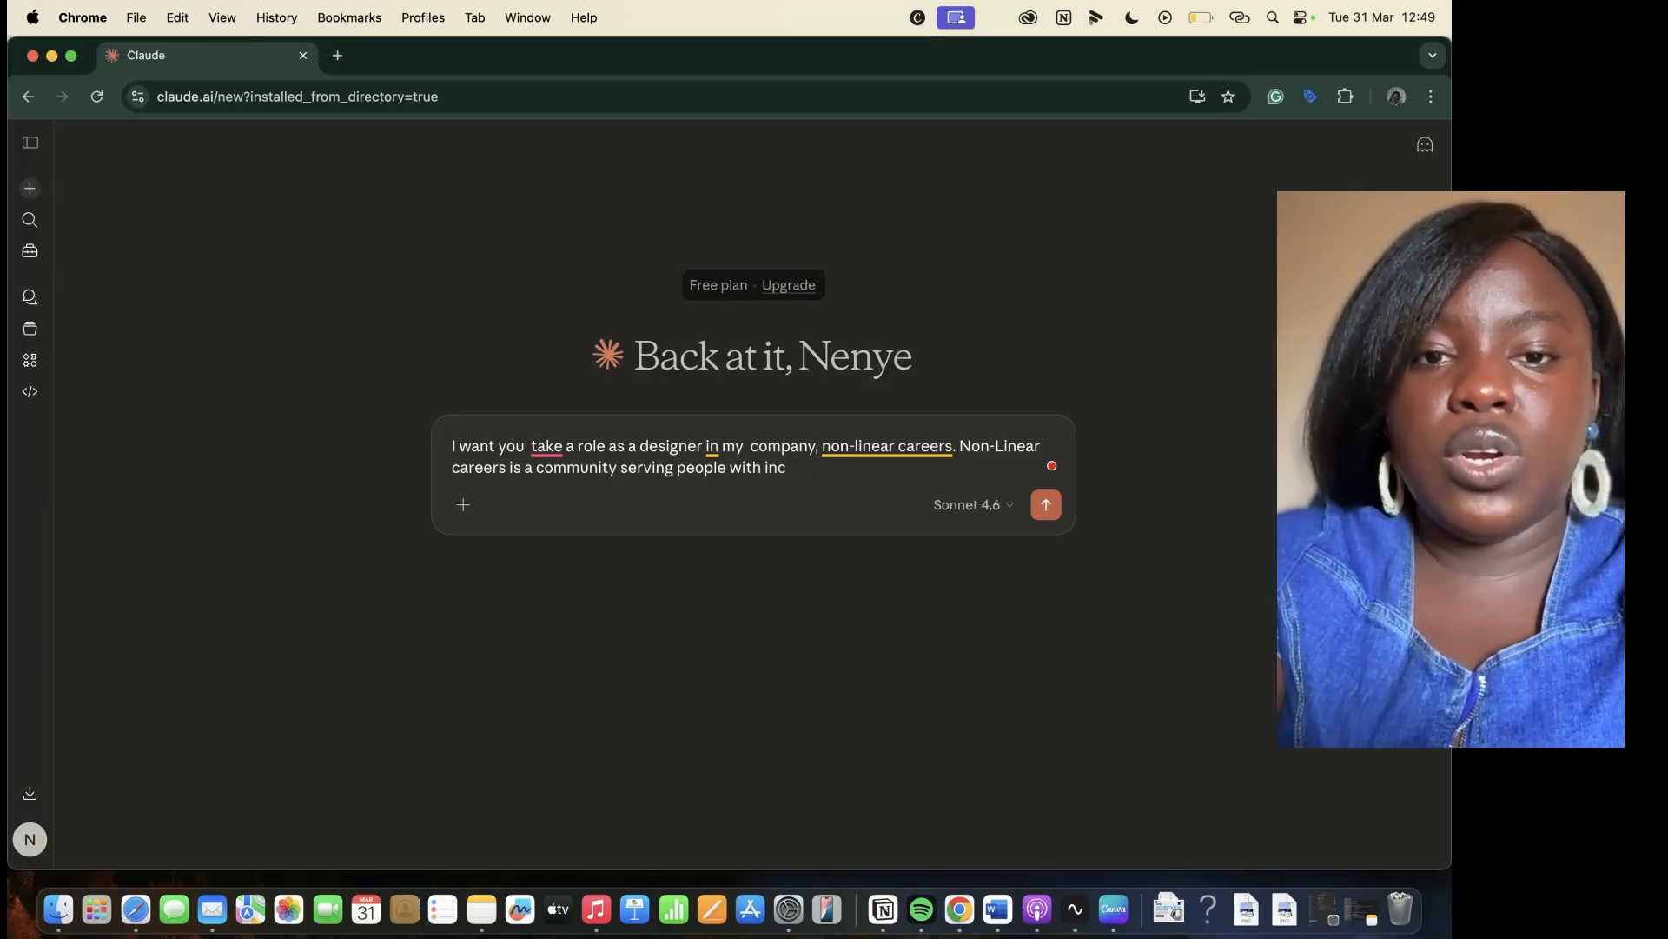
pyautogui.write('uncpo')
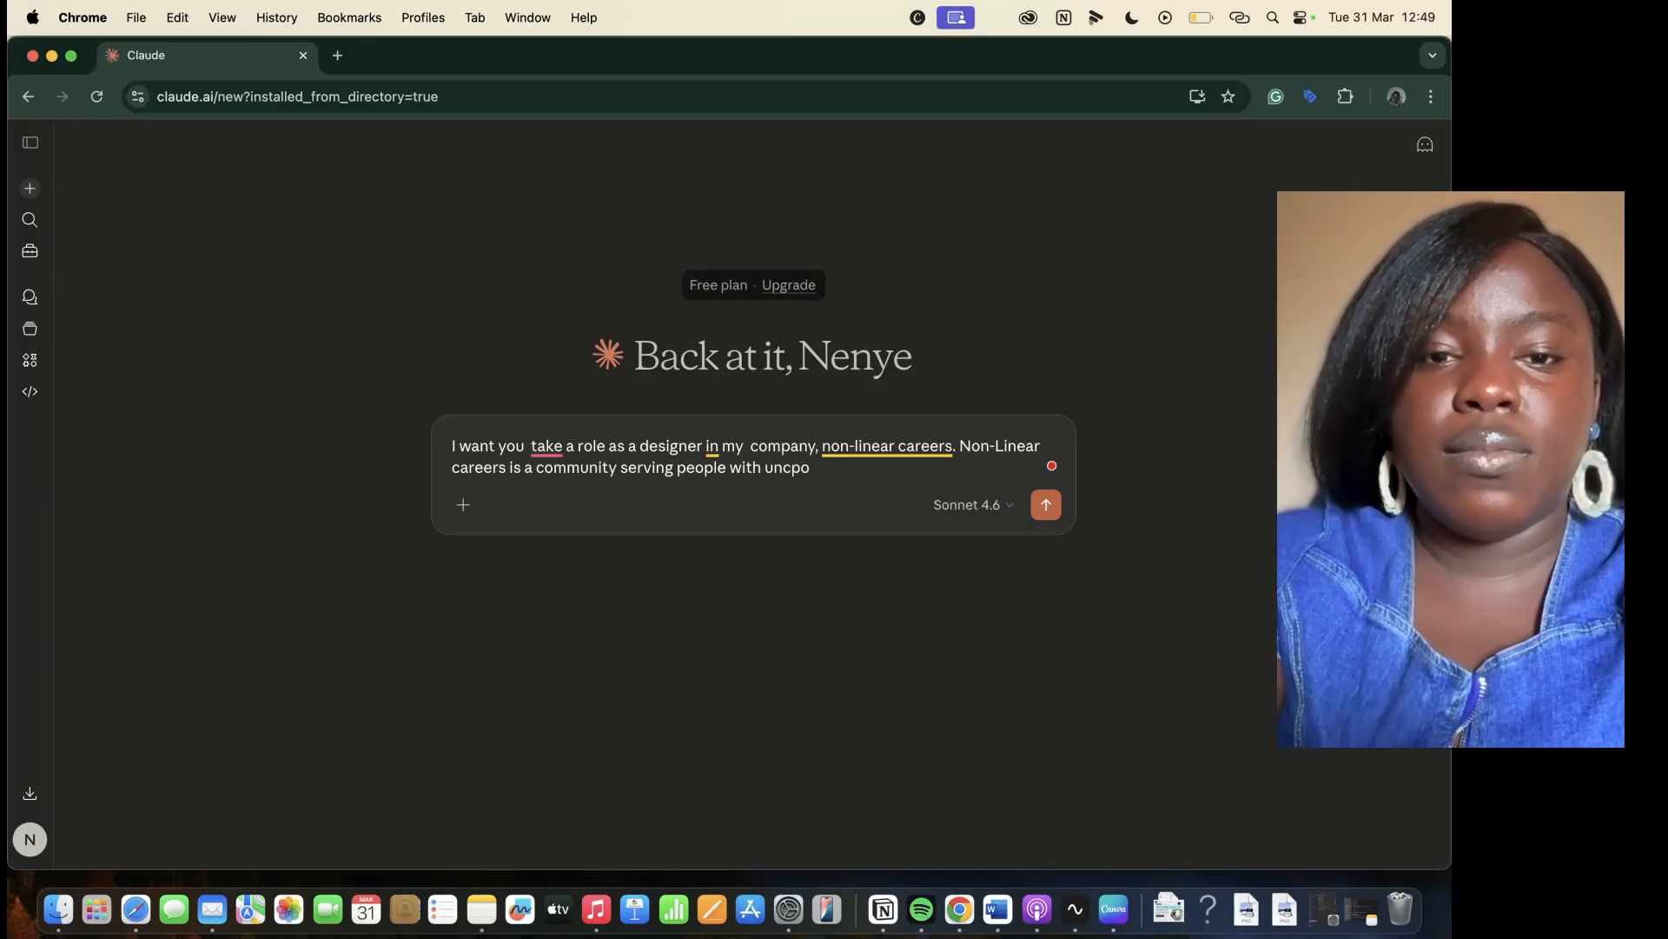
pyautogui.press('BackSpace')
pyautogui.press('BackSpace')
pyautogui.write('onv')
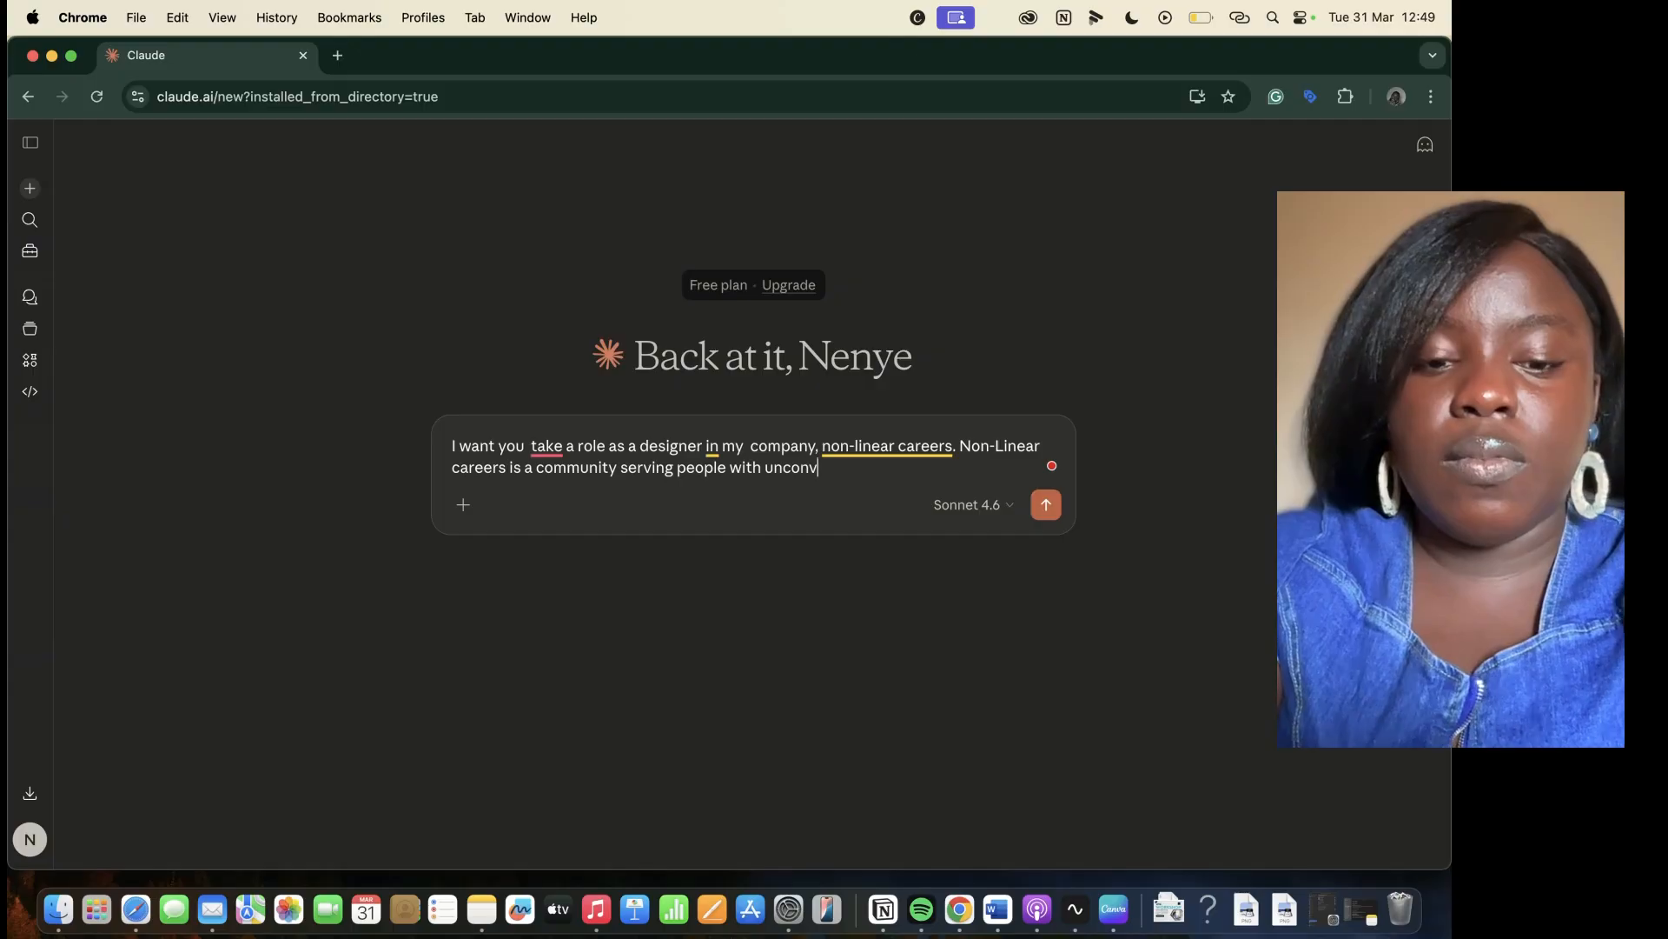
pyautogui.write('entional')
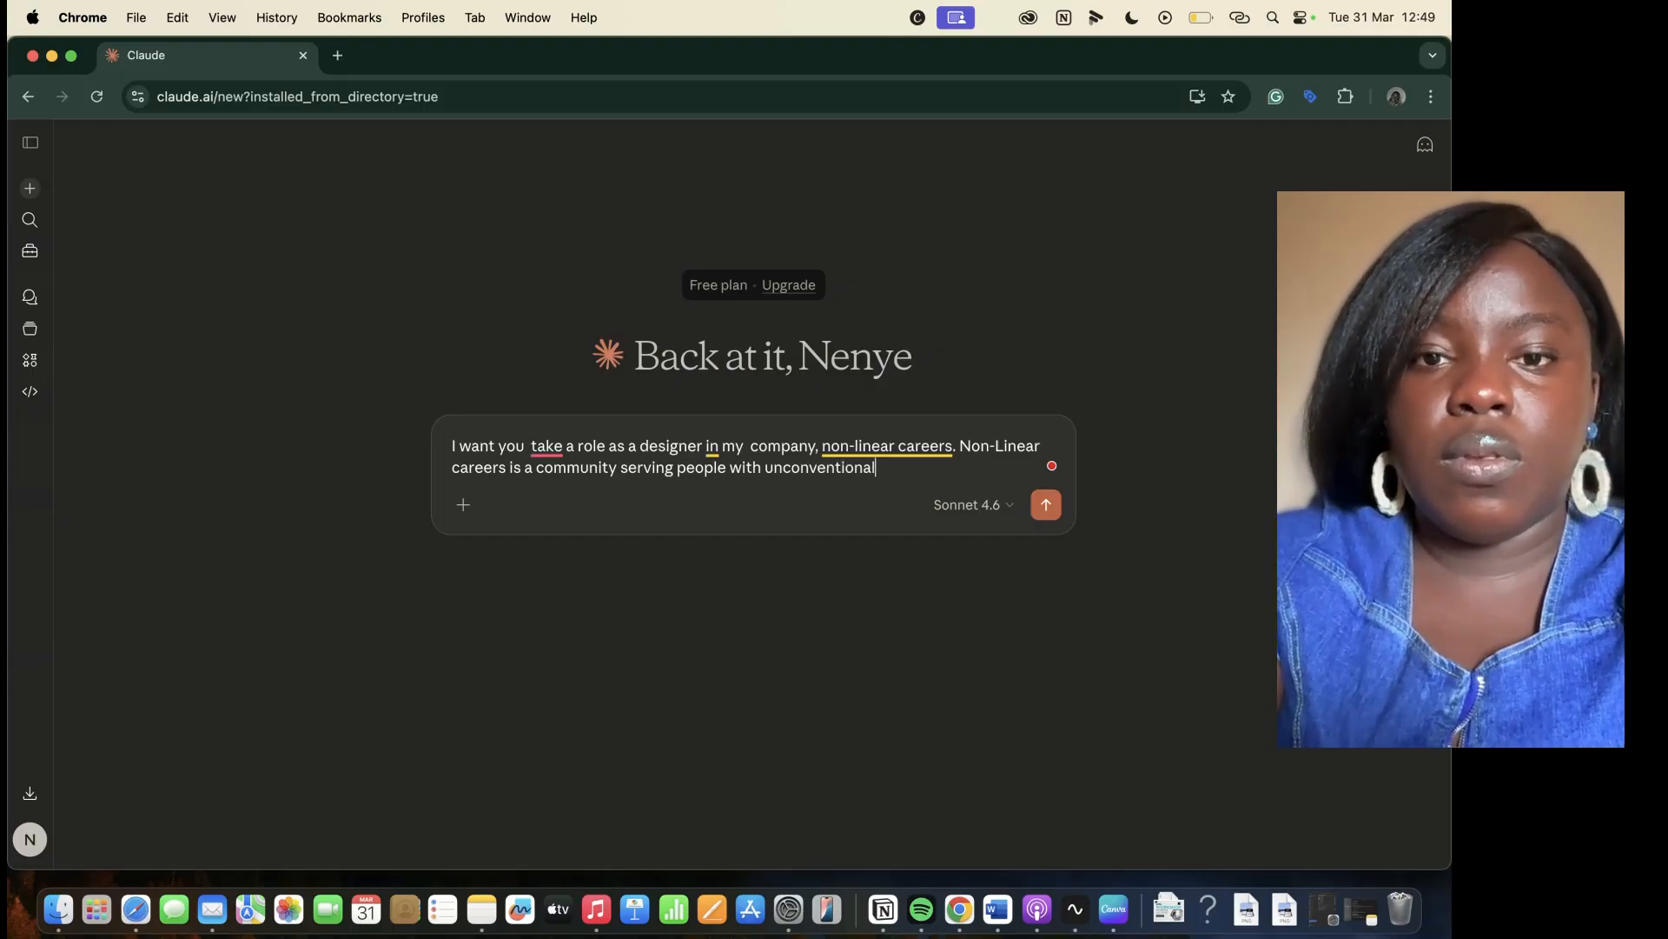
pyautogui.write(' career ')
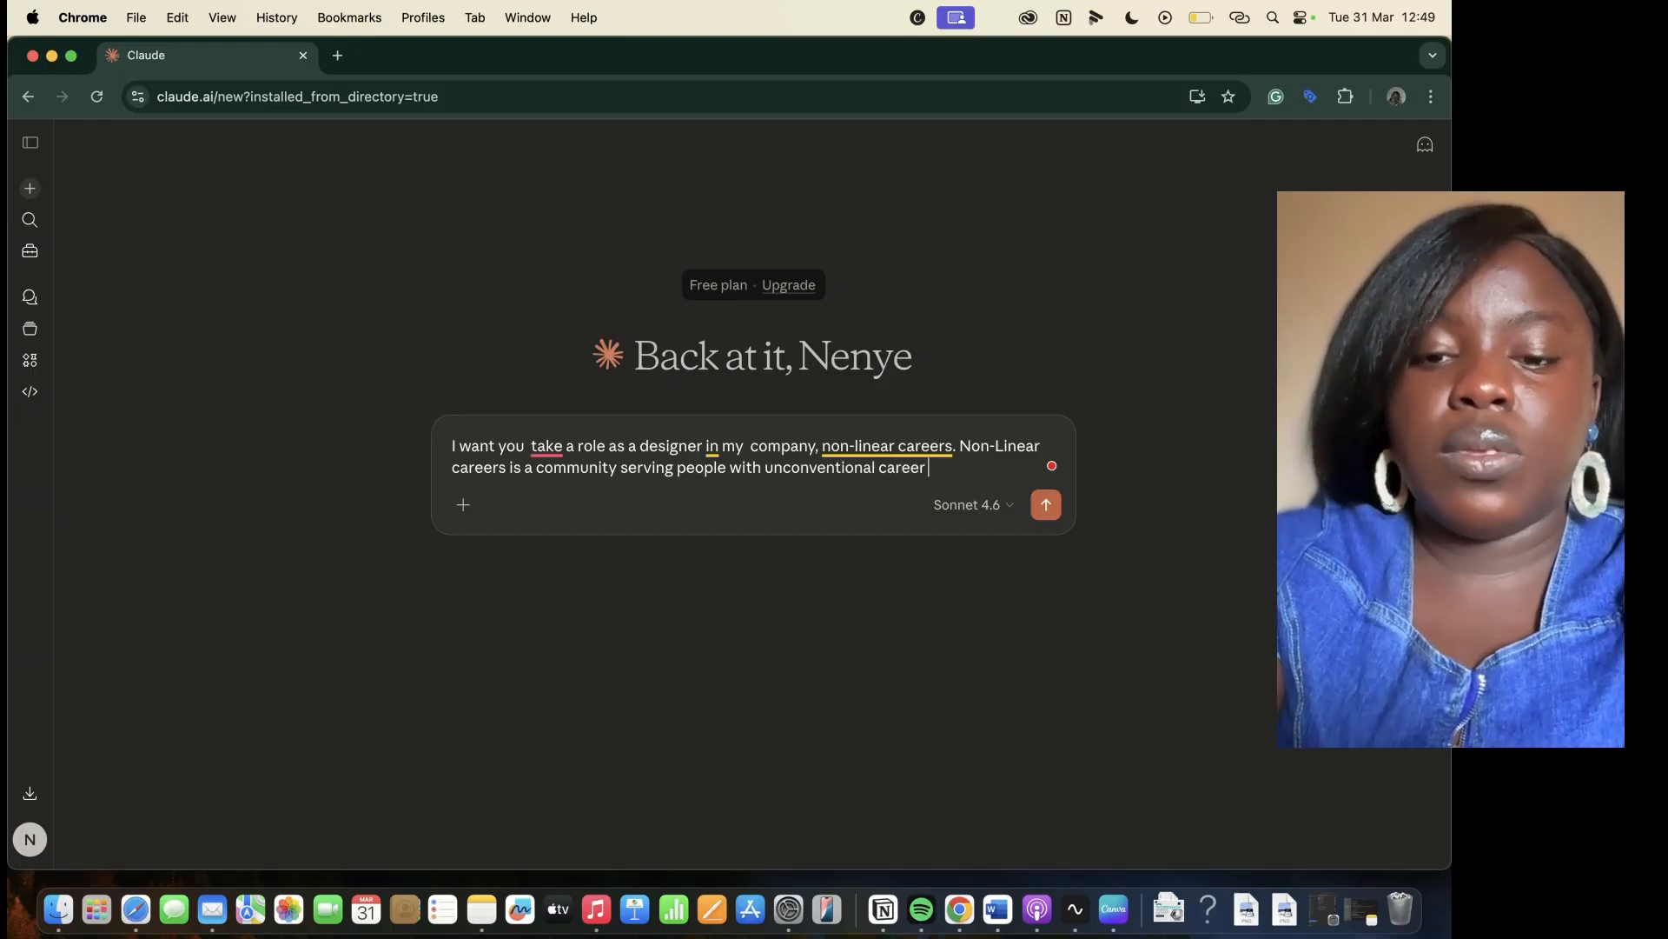
pyautogui.write('paths.')
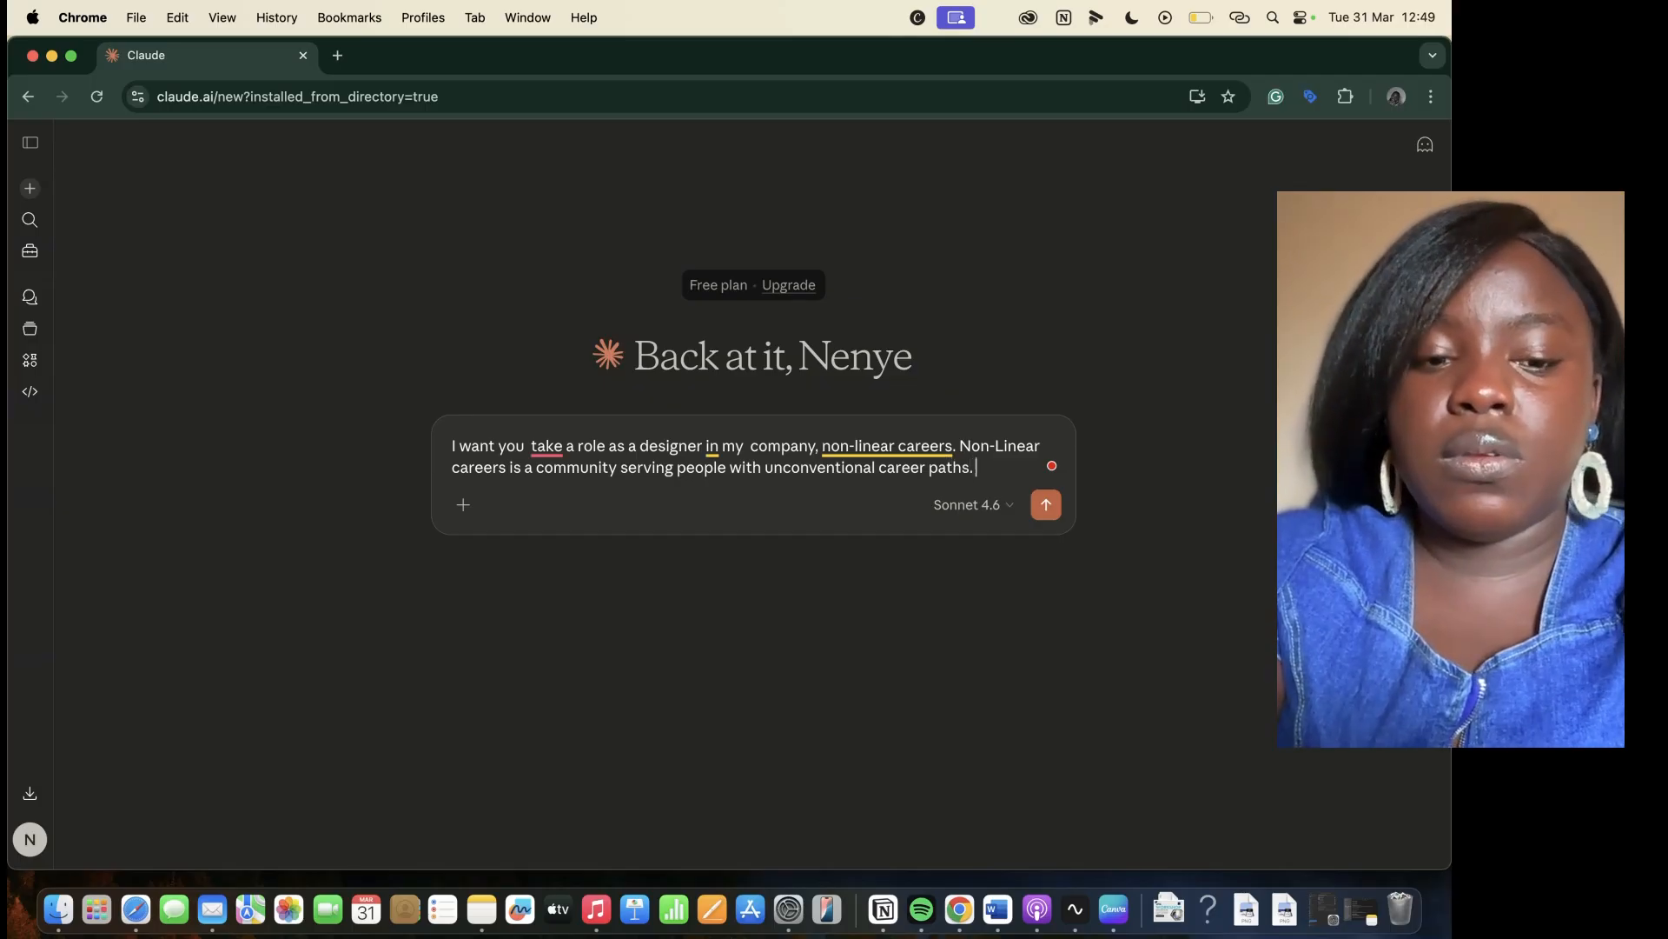
# Start the next prompt sentence with "we share the" and correct "take" to "to take" in the opening sentence
pyautogui.write(' we share')
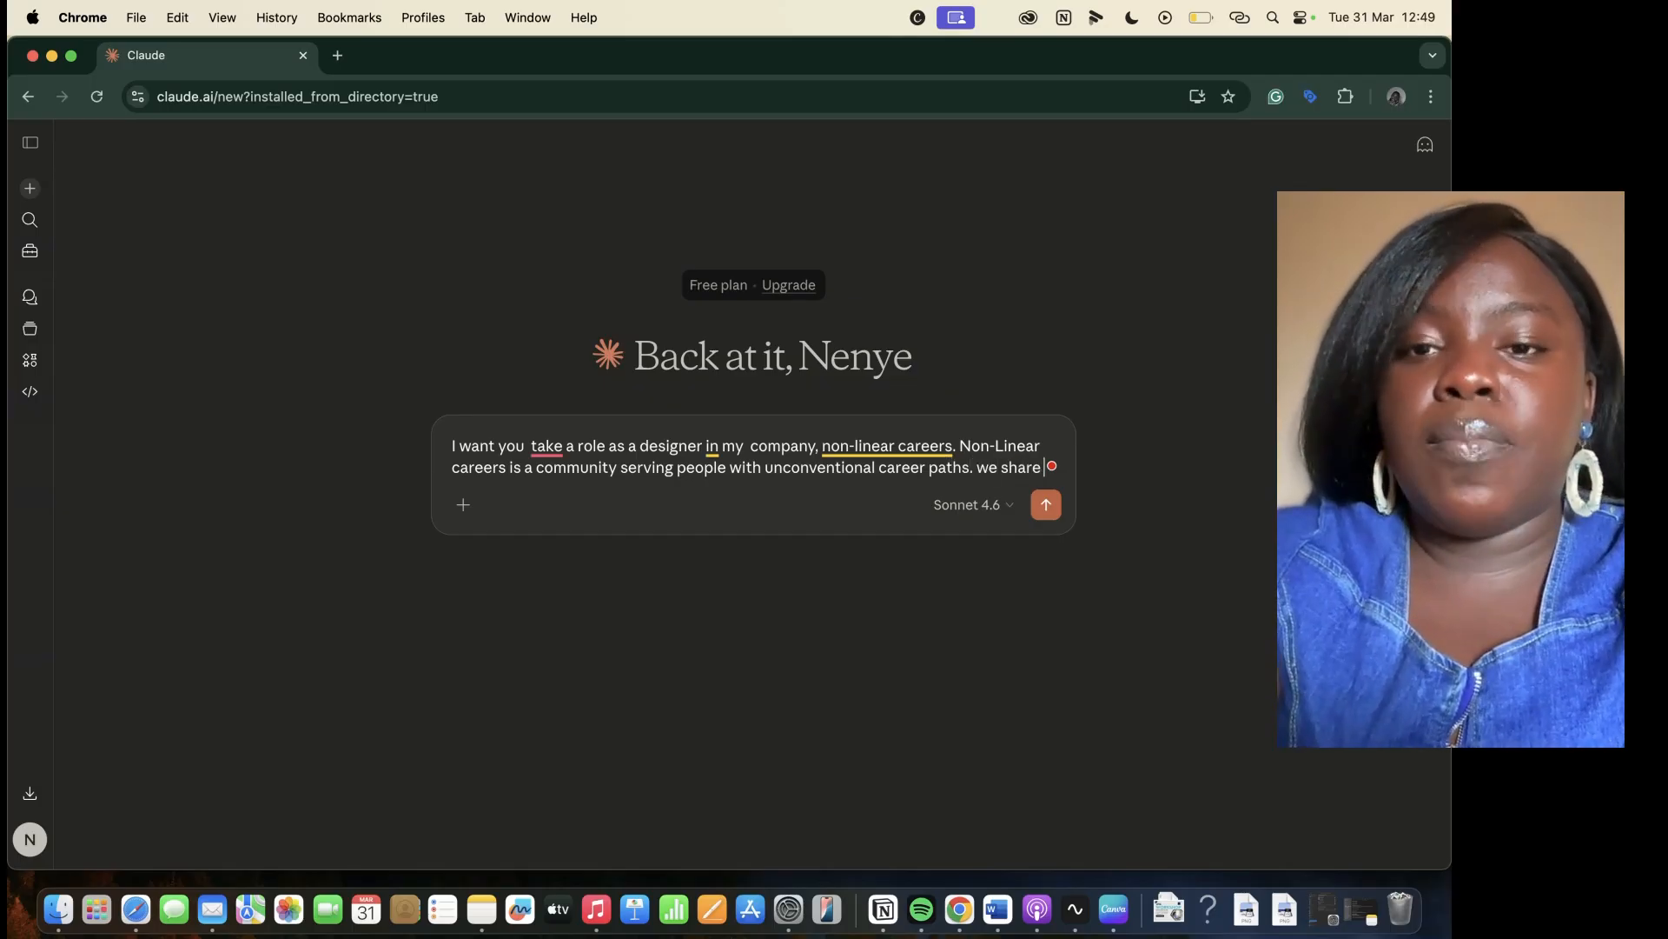
pyautogui.write(' the')
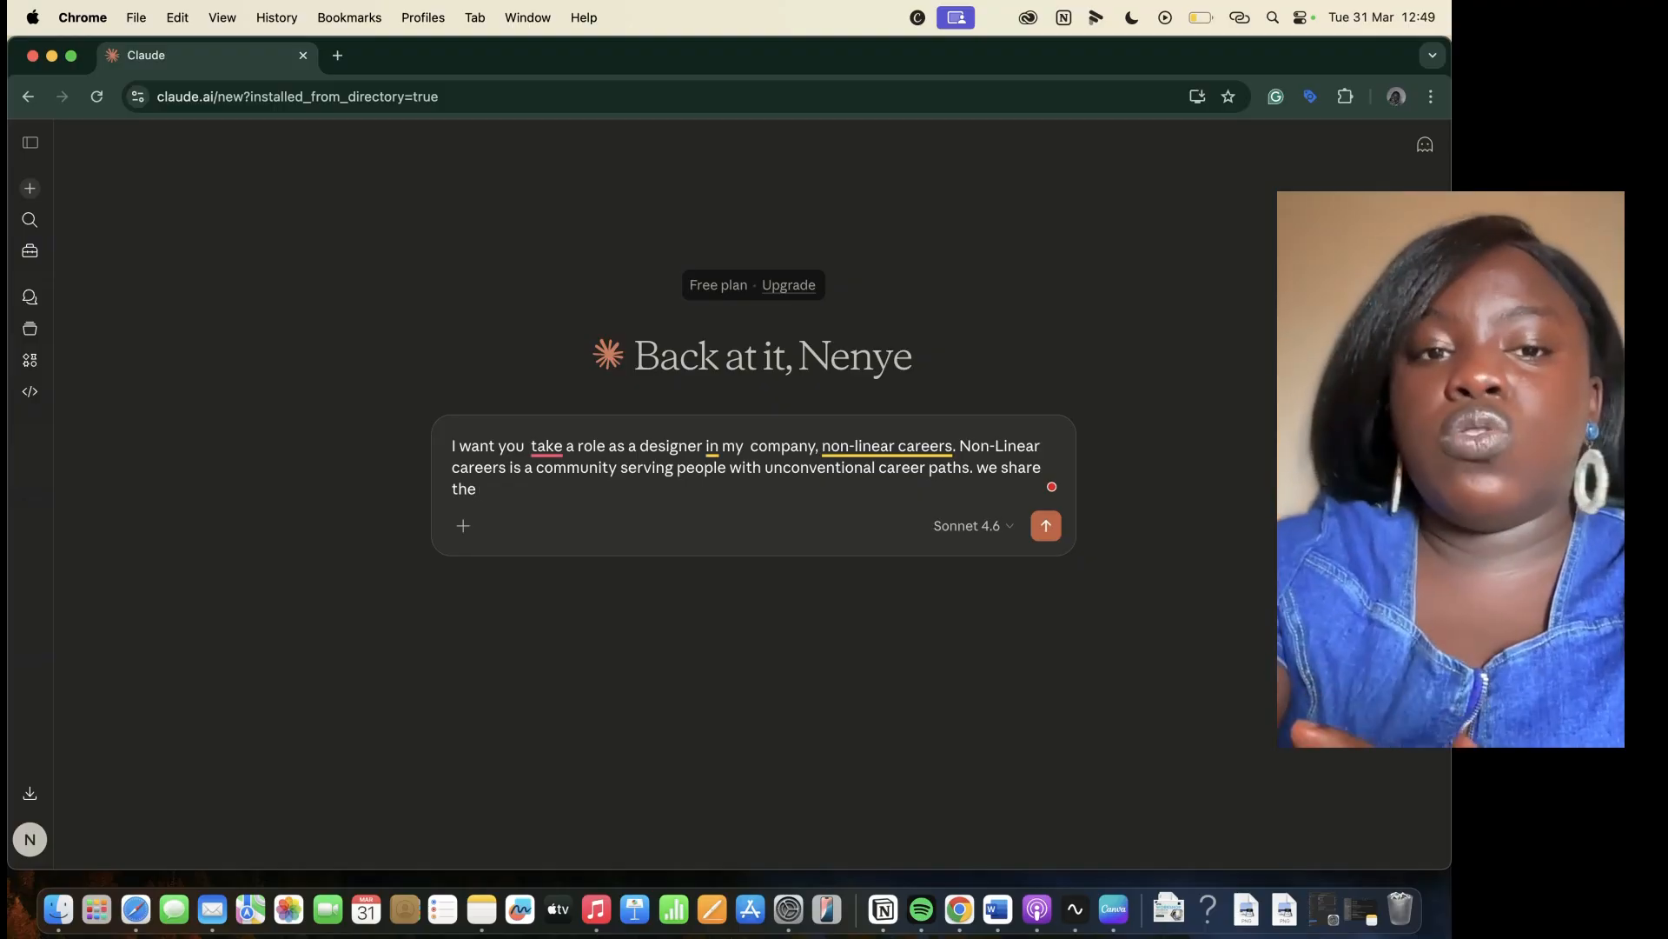
pyautogui.click(534, 444)
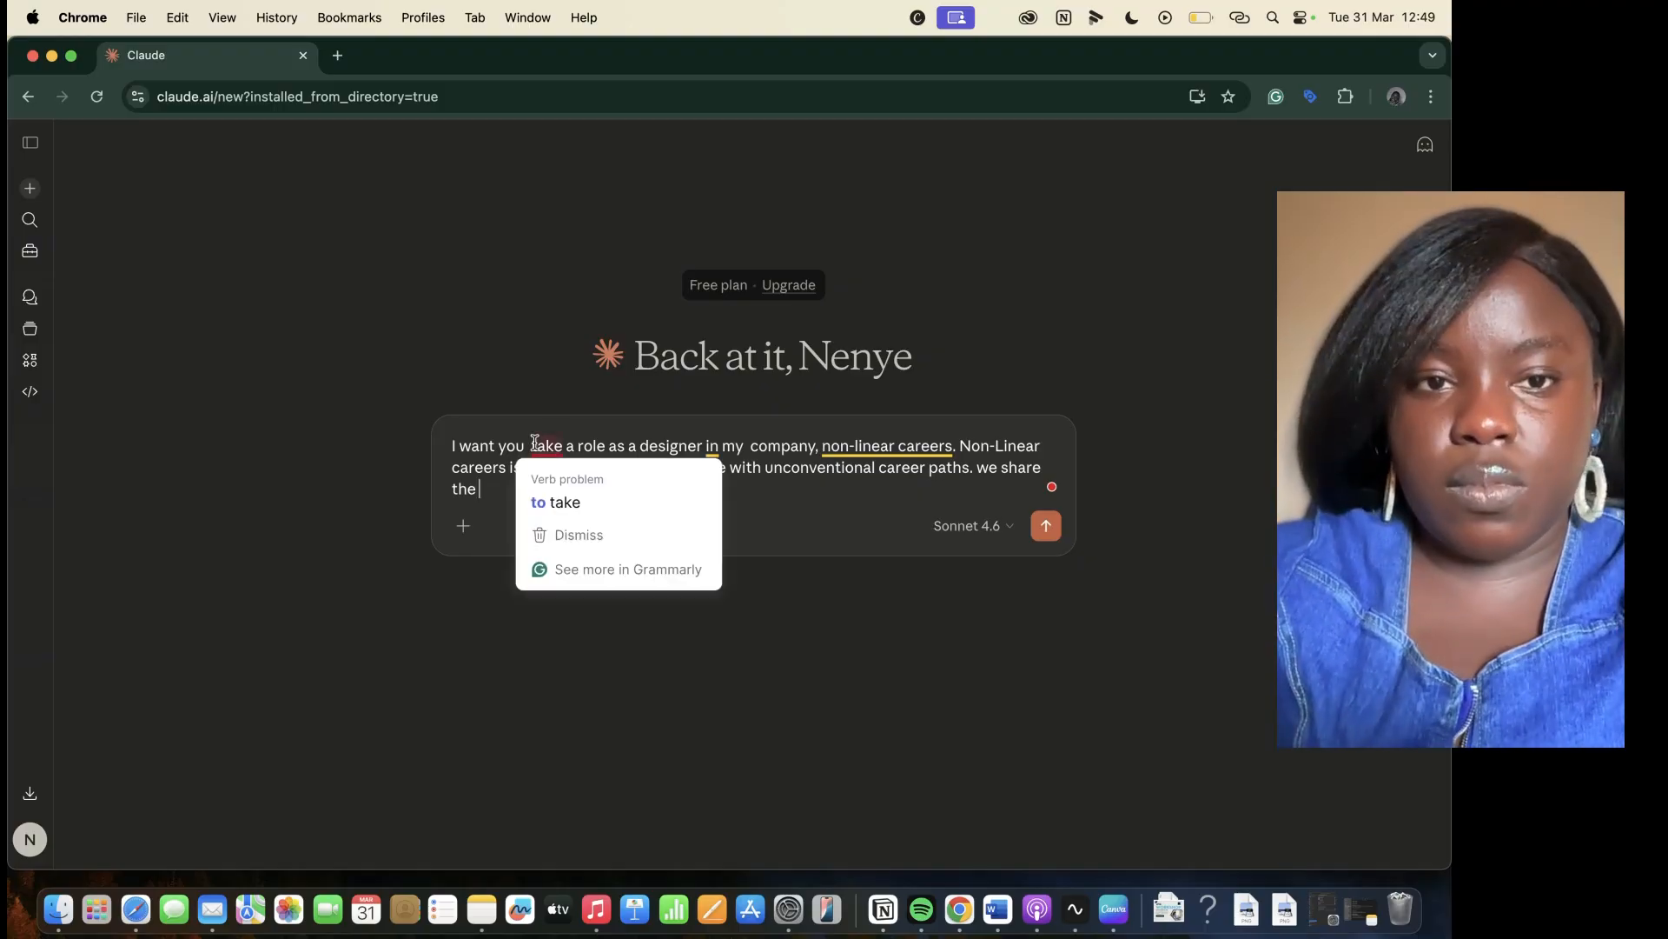
pyautogui.click(571, 500)
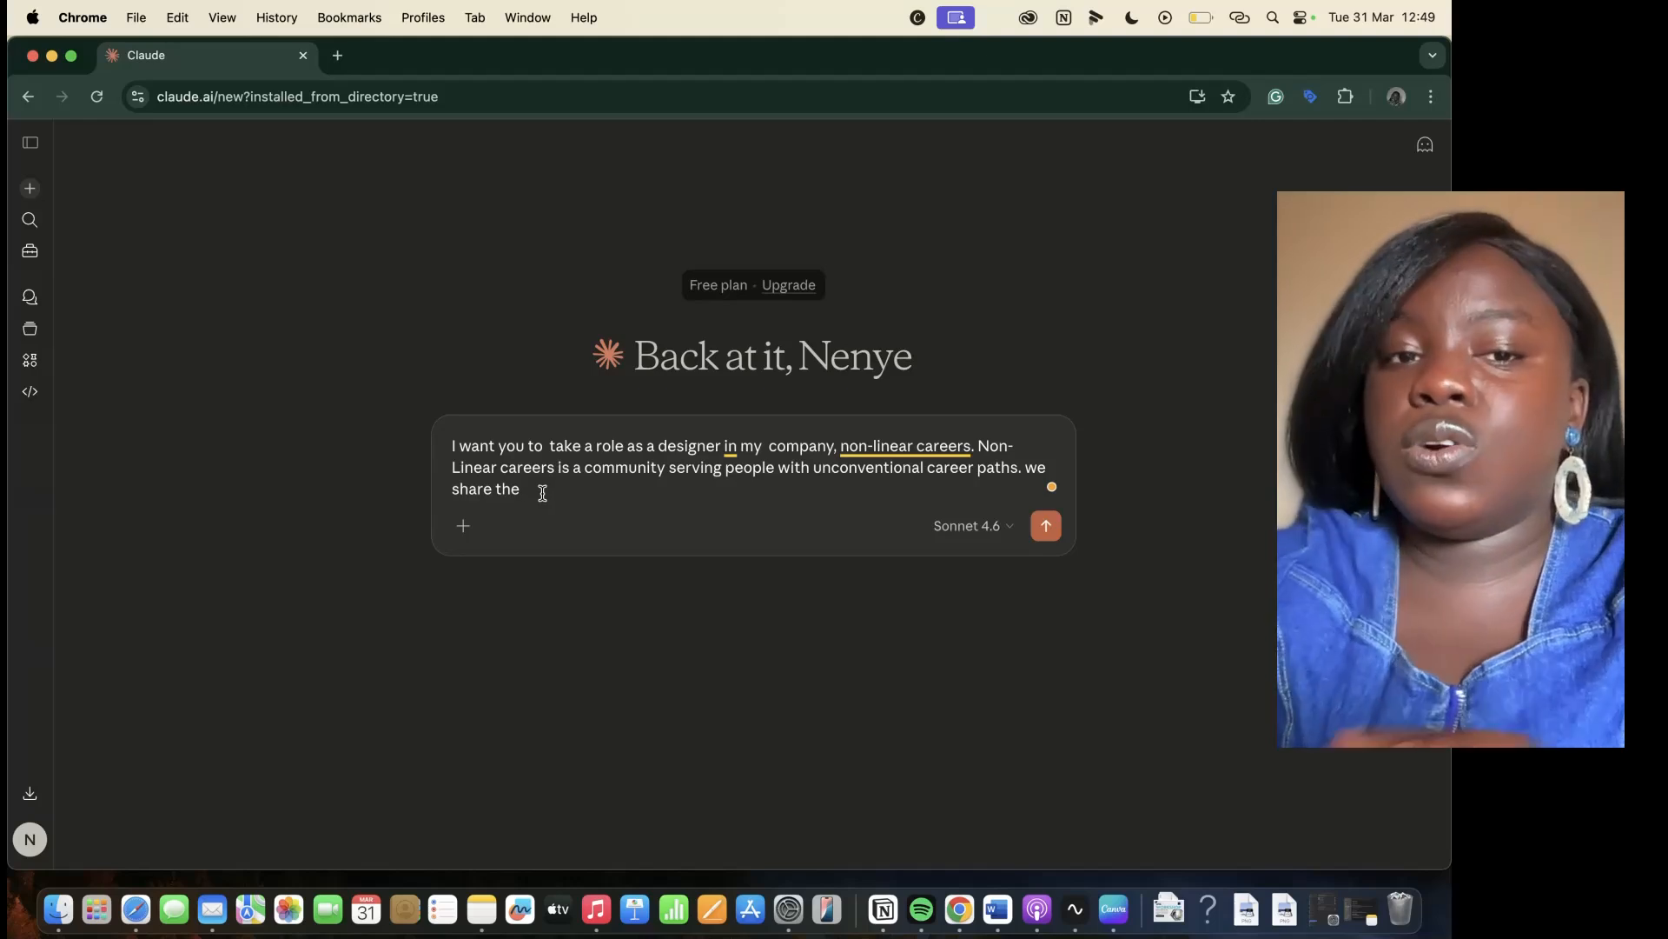
# Attach NonLinearCareers_BrandGuidelines_Canva.docx and extend the prompt with "frameworks, tools, and strategies to help people navigate their career. Here are my brand guidelines." and an invitation to ask questions
pyautogui.press('super+v')
pyautogui.click(463, 590)
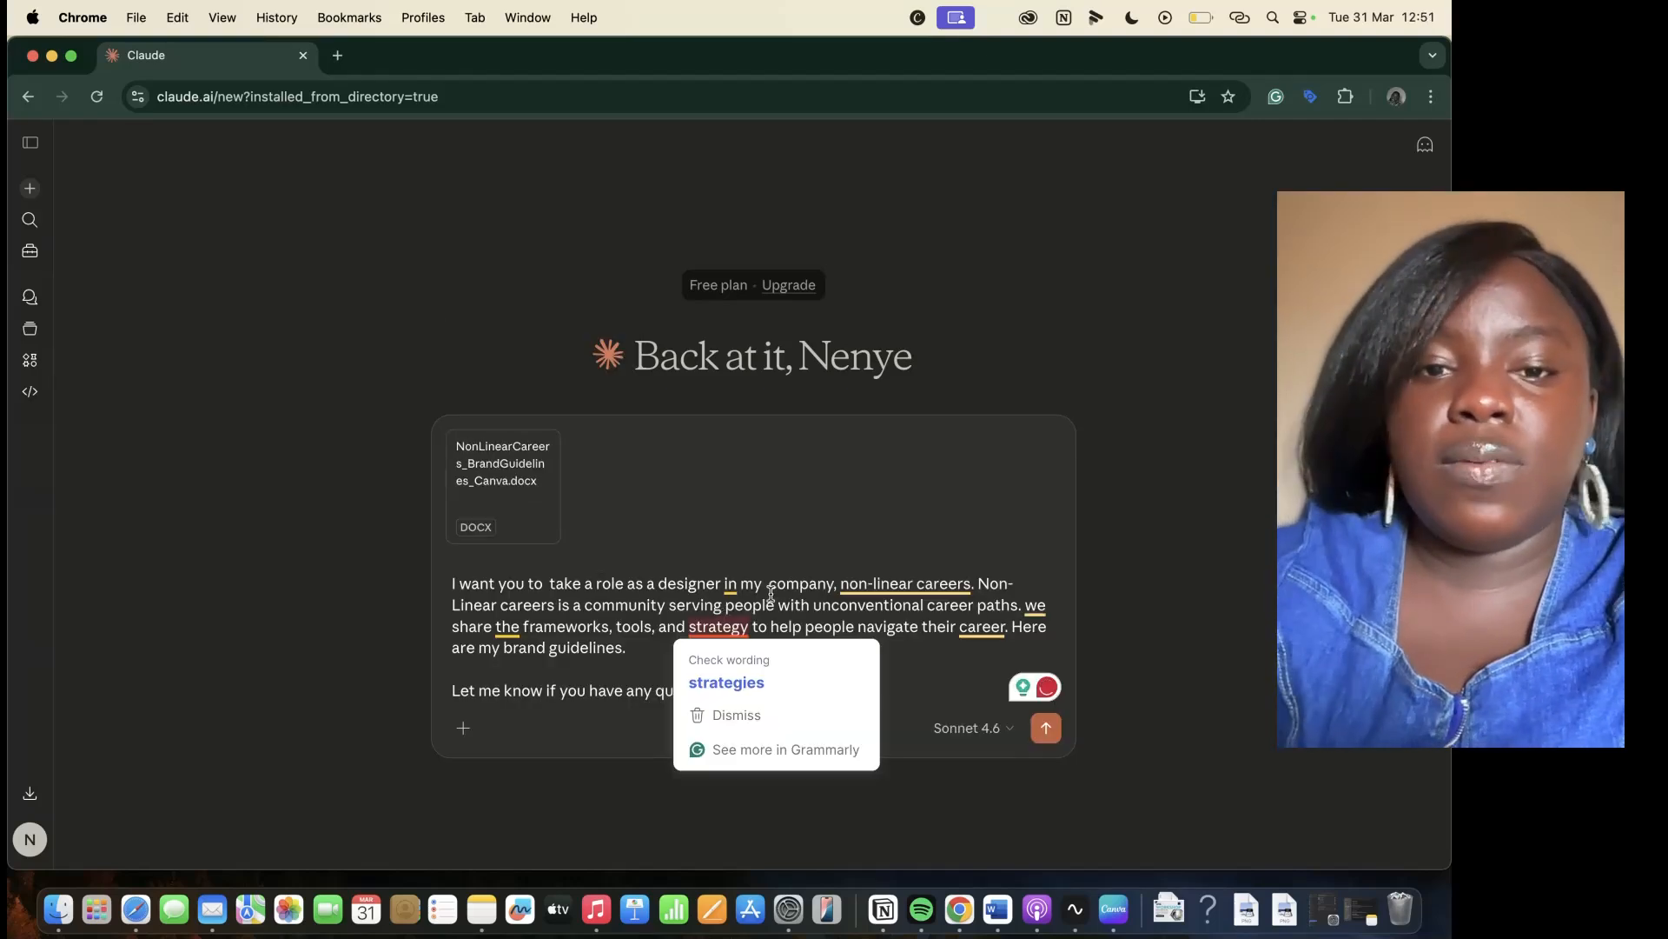
pyautogui.click(748, 670)
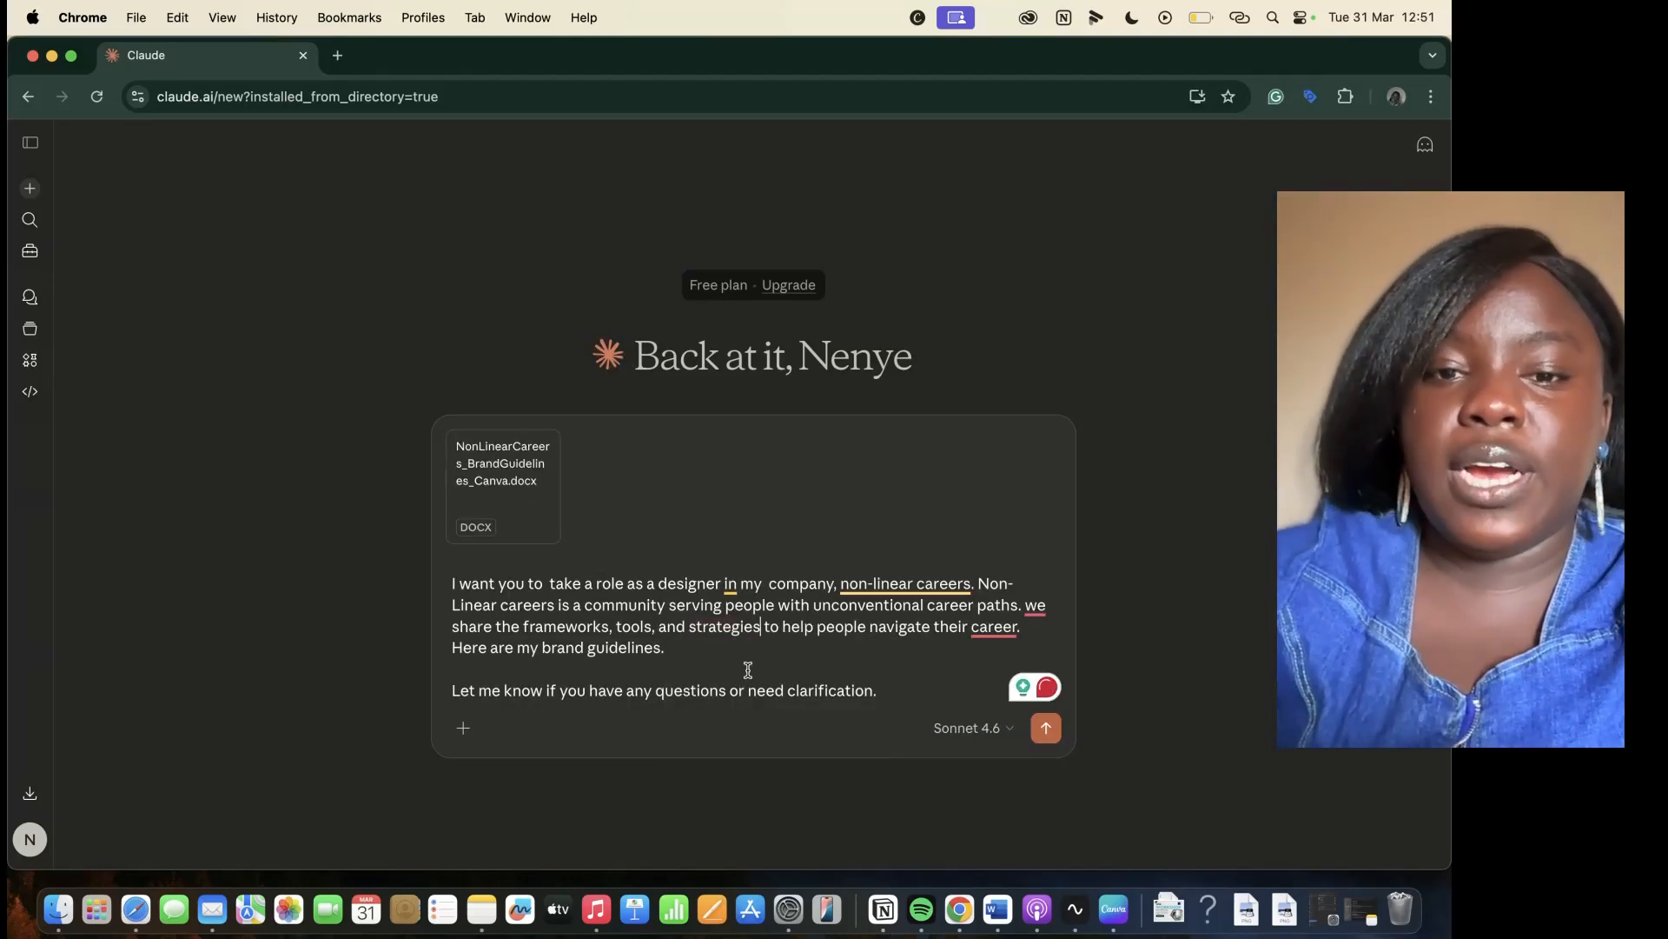
# Correct the company name's capitalization to "Non-Linear Careers" in the opening sentence and send the prompt
pyautogui.moveTo(904, 585)
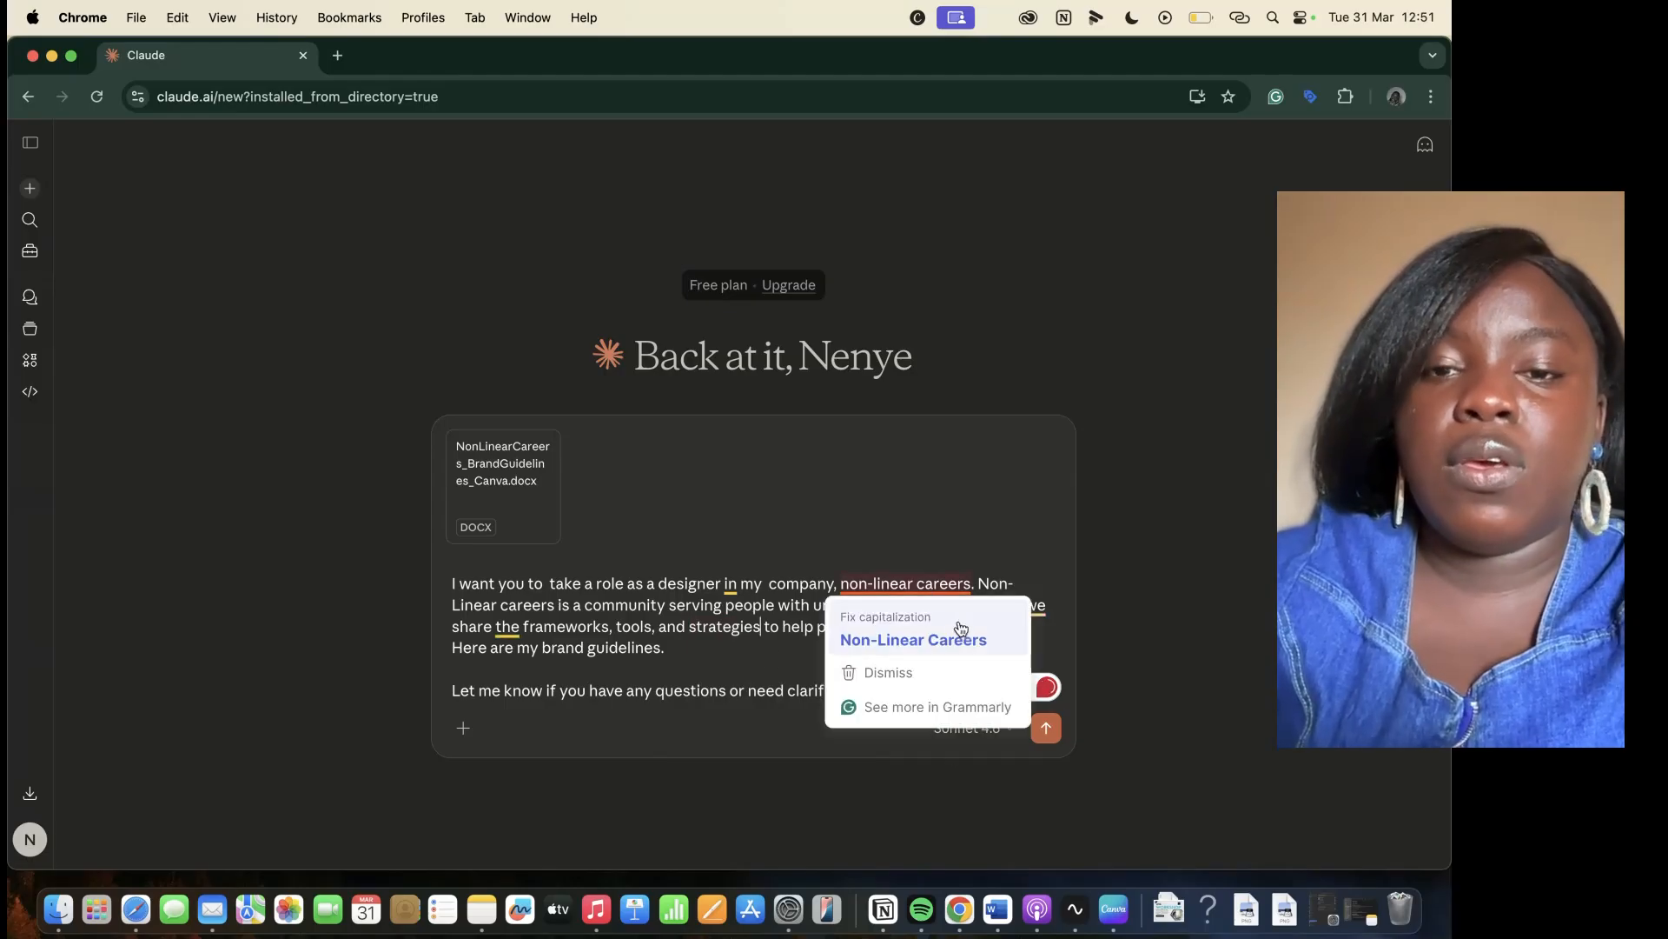
pyautogui.click(927, 643)
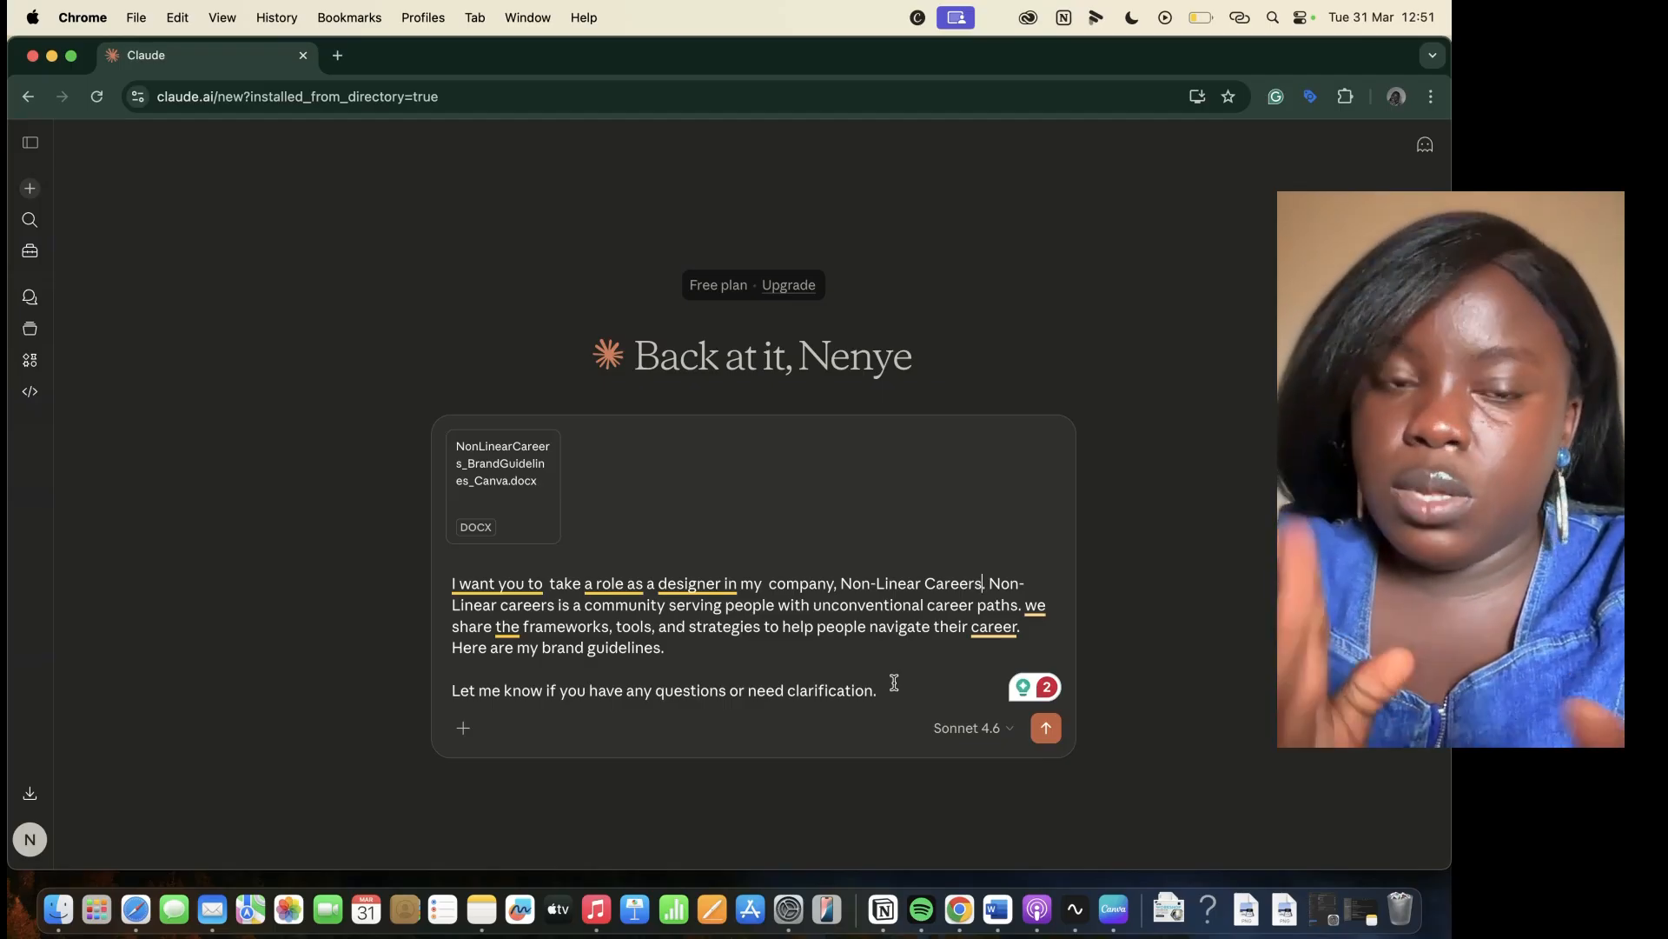
pyautogui.click(1047, 727)
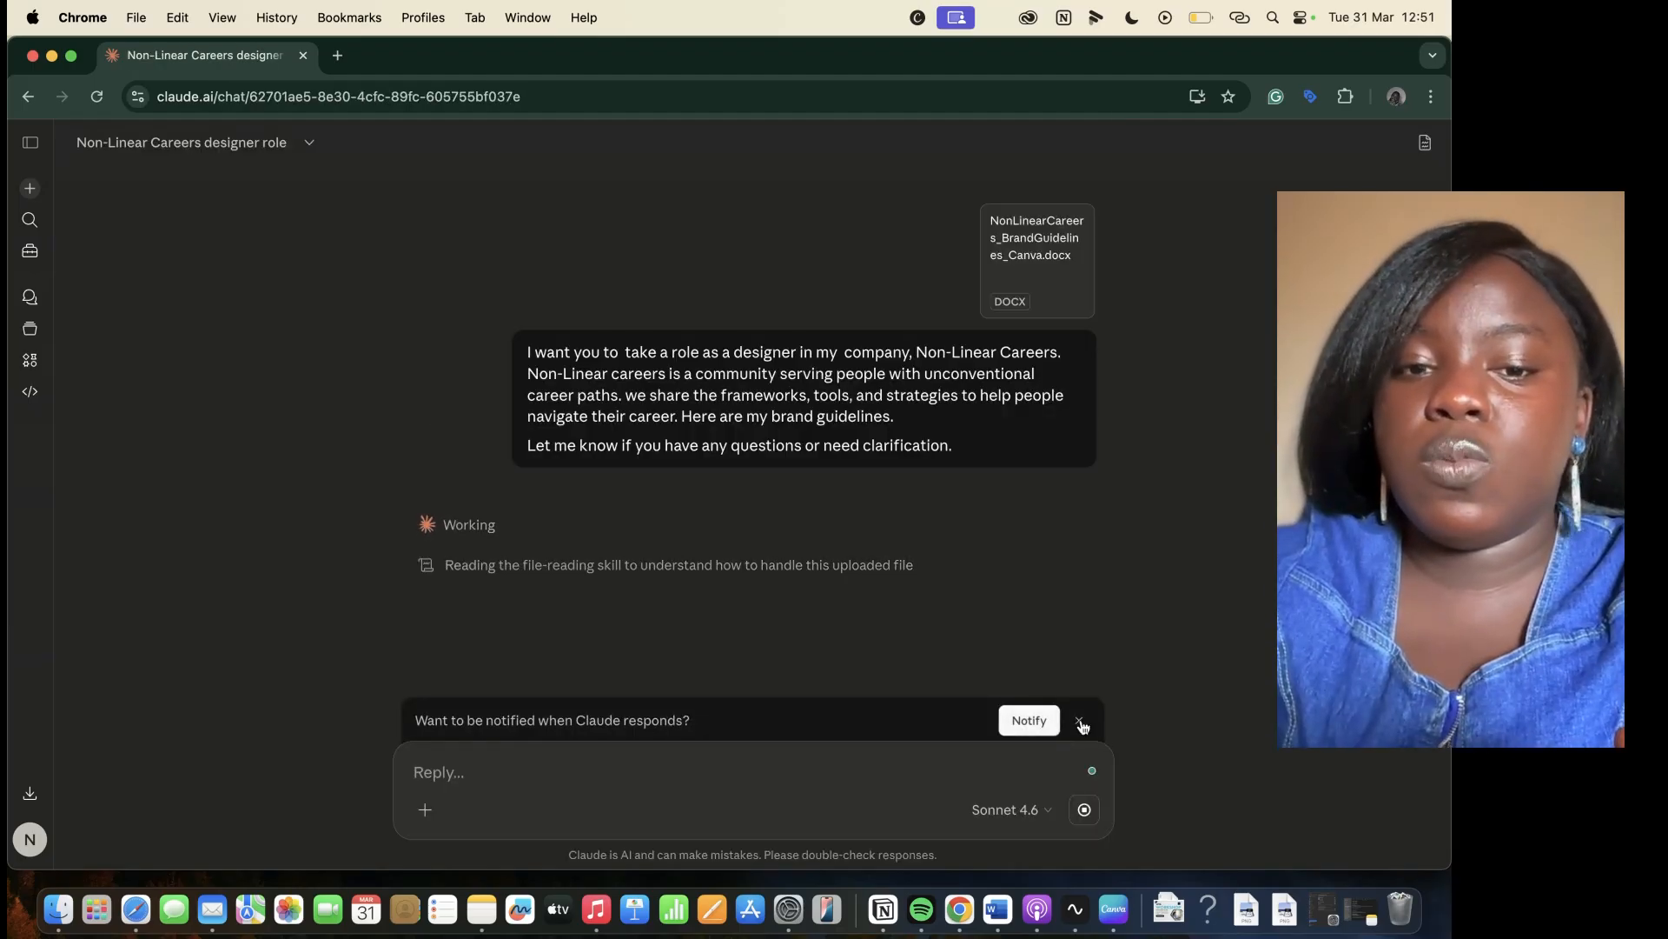
# Read through the reply's brand recap and its questions about logo files, the first design and the content topic
pyautogui.scroll(-5, 1091, 534)
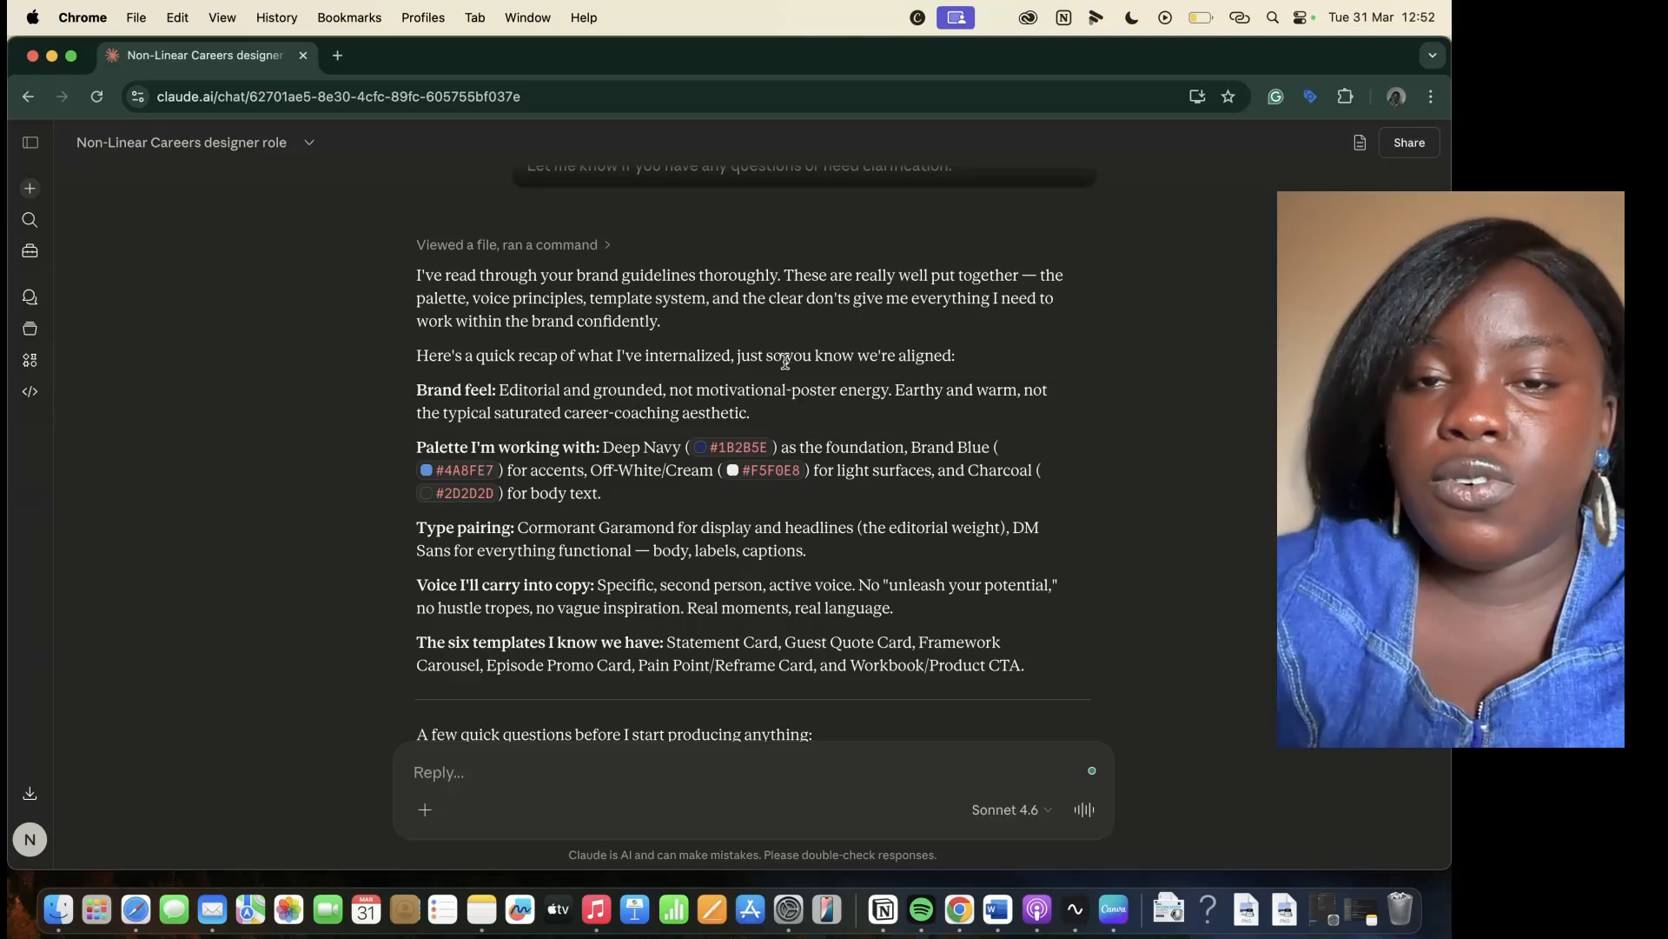
pyautogui.scroll(-3, 989, 436)
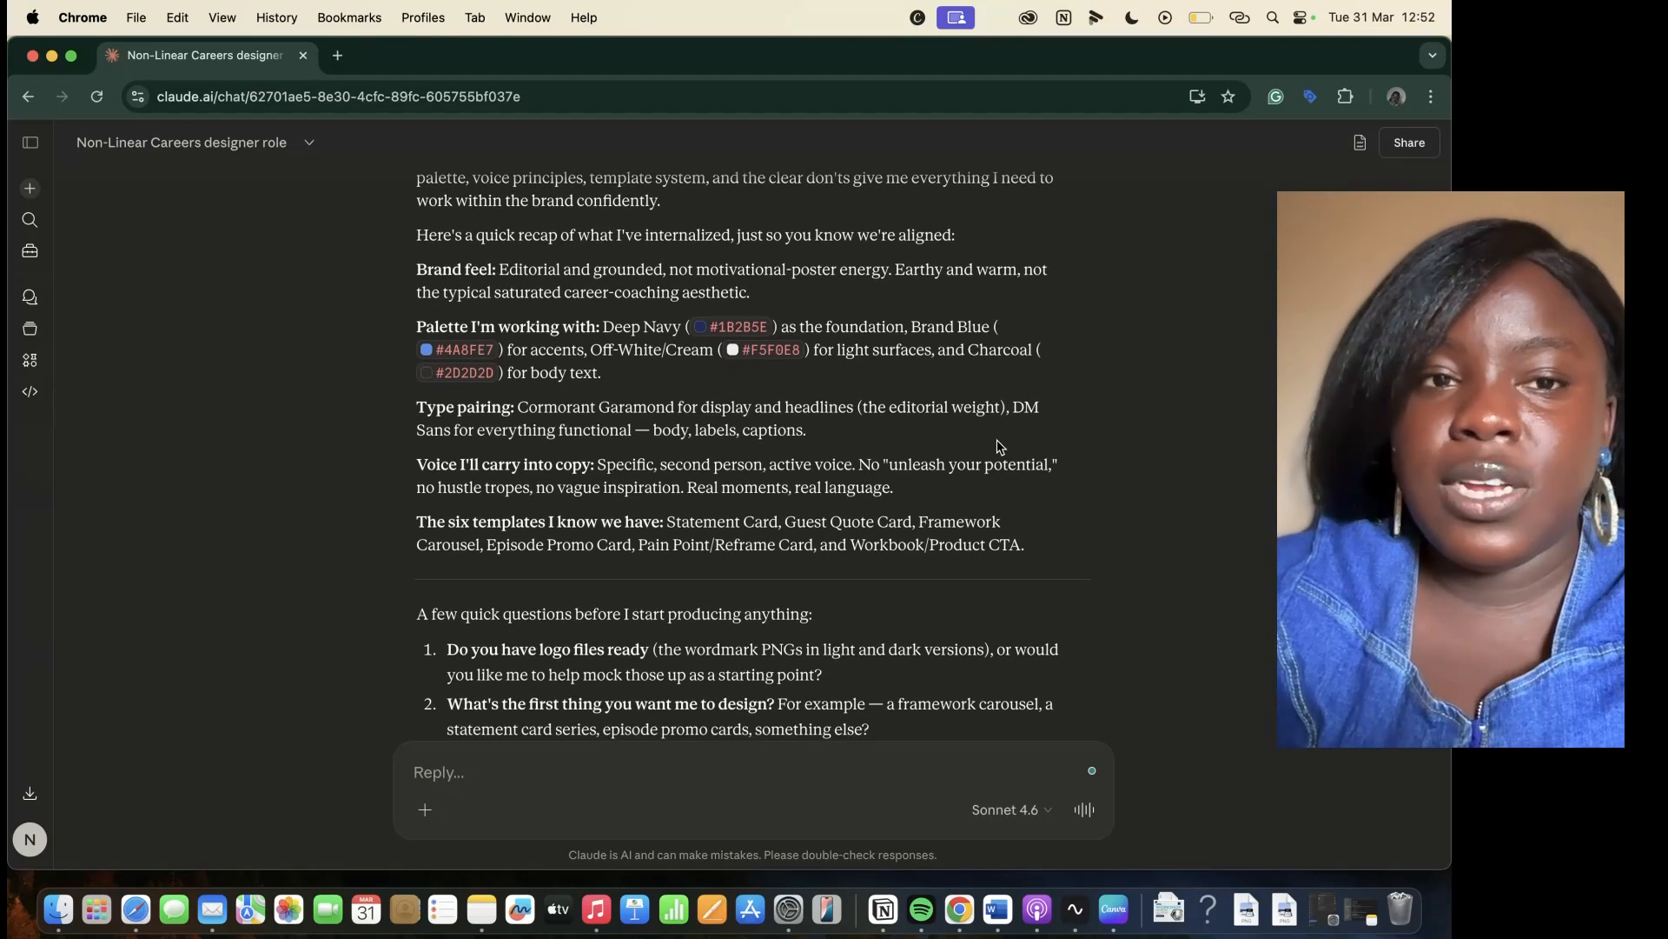
pyautogui.scroll(-4, 702, 434)
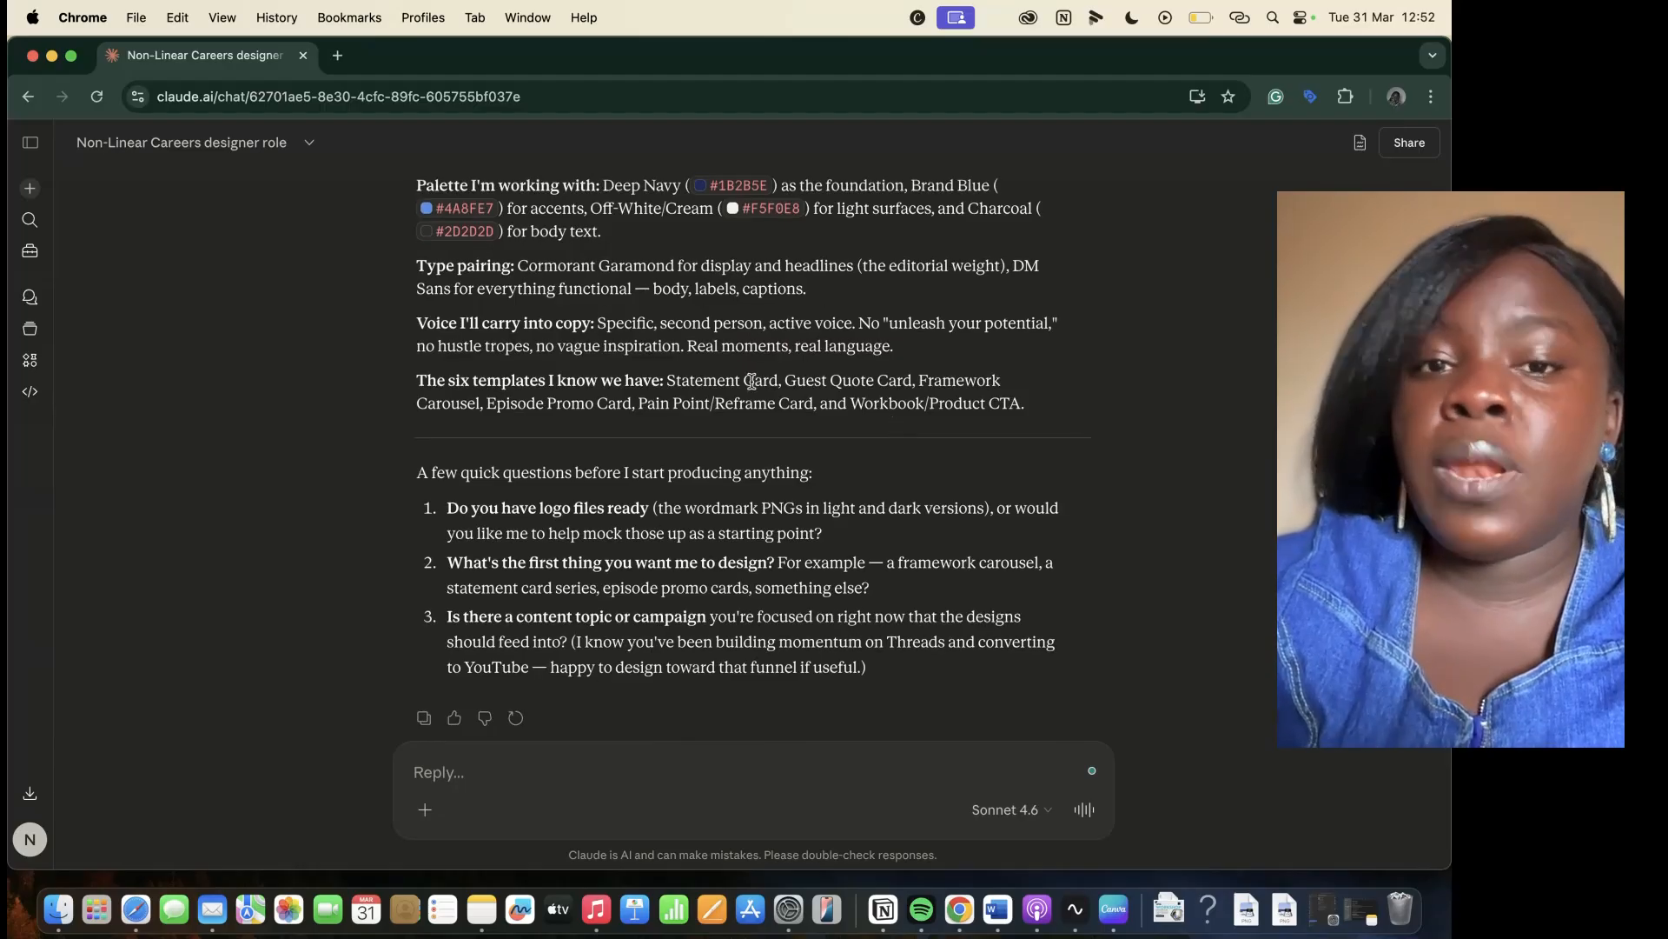
pyautogui.scroll(-2, 753, 380)
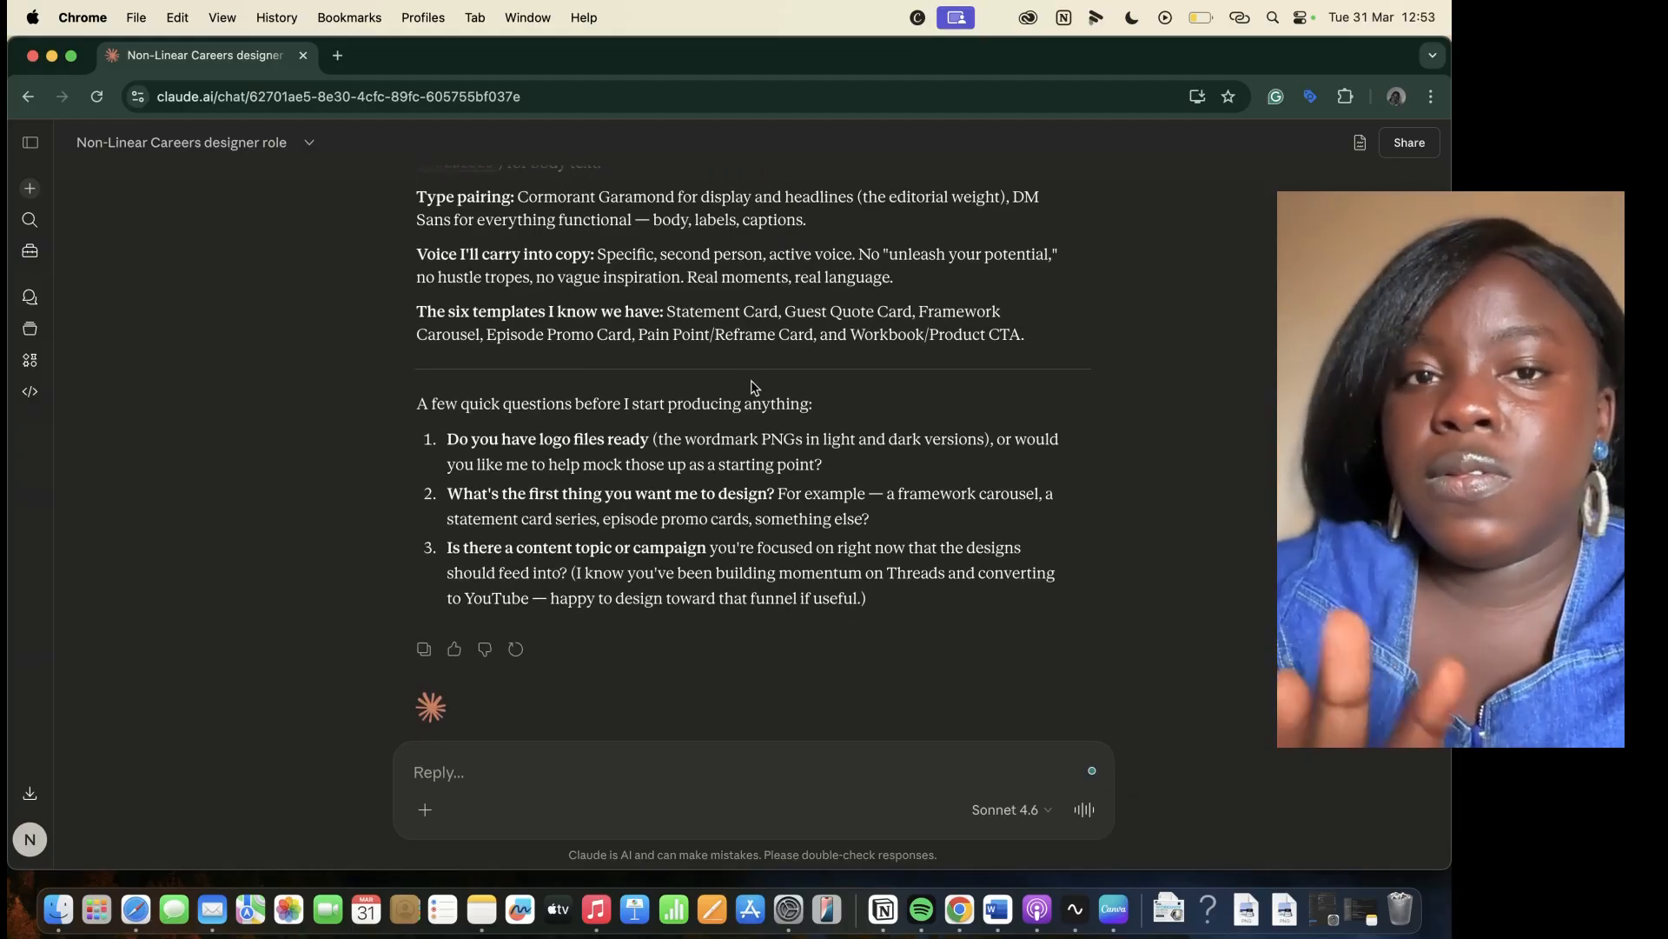
pyautogui.scroll(-2, 904, 374)
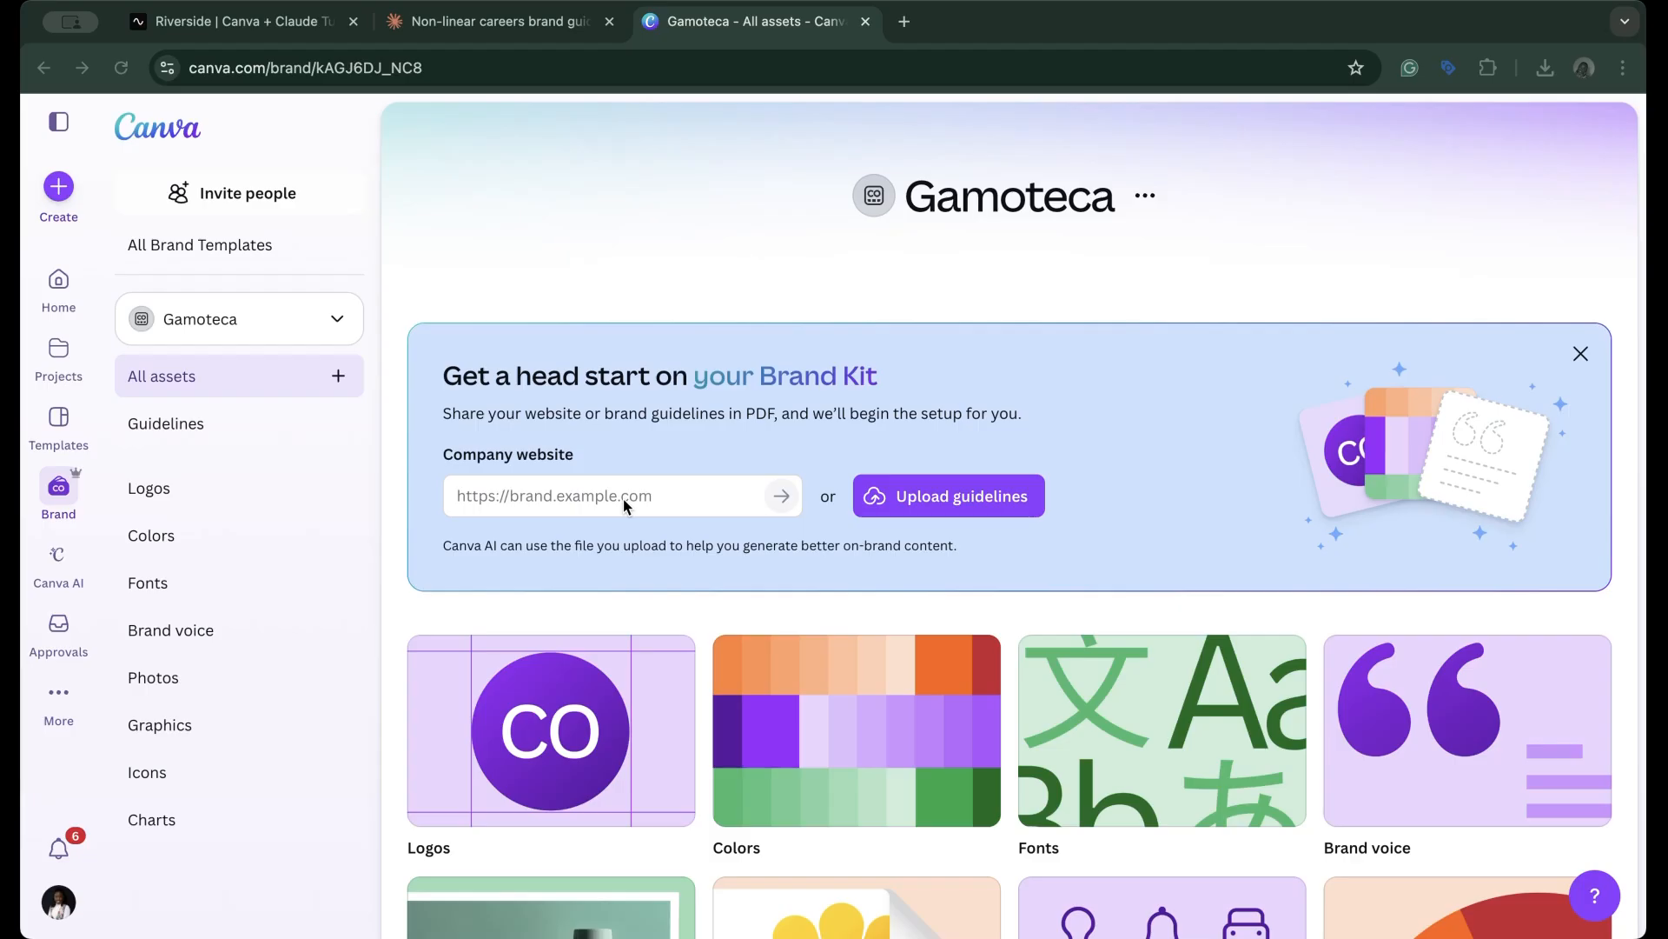
# Switch to Canva and create a new Brand Kit named "NonLinear Careers"
pyautogui.click(337, 318)
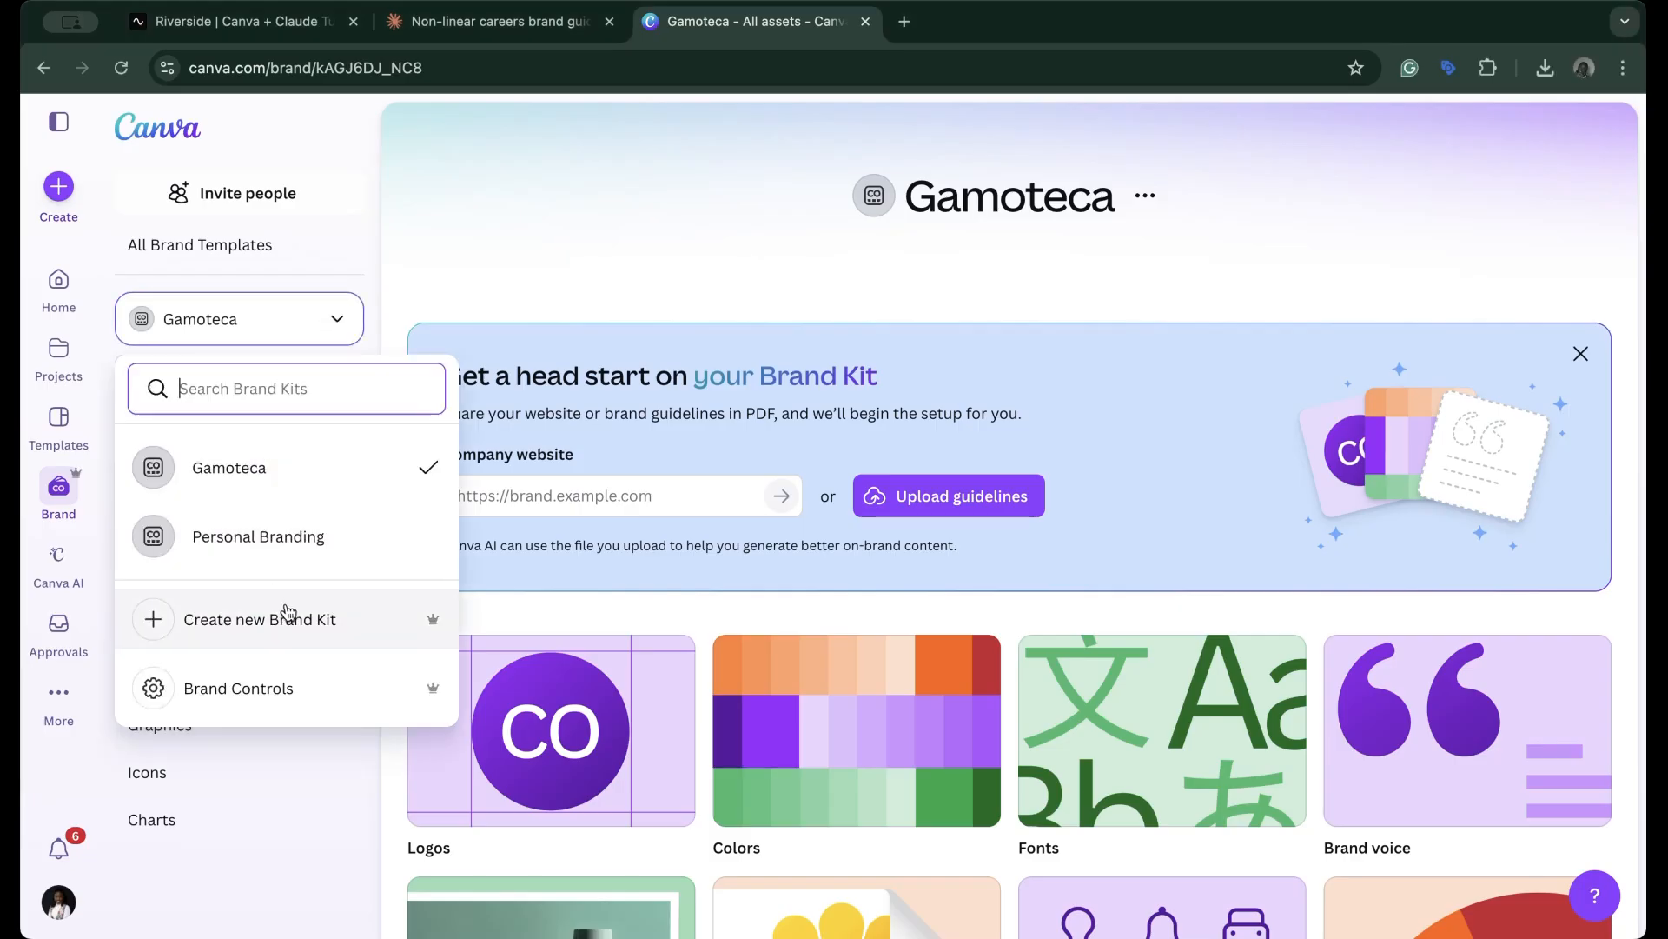
pyautogui.click(288, 612)
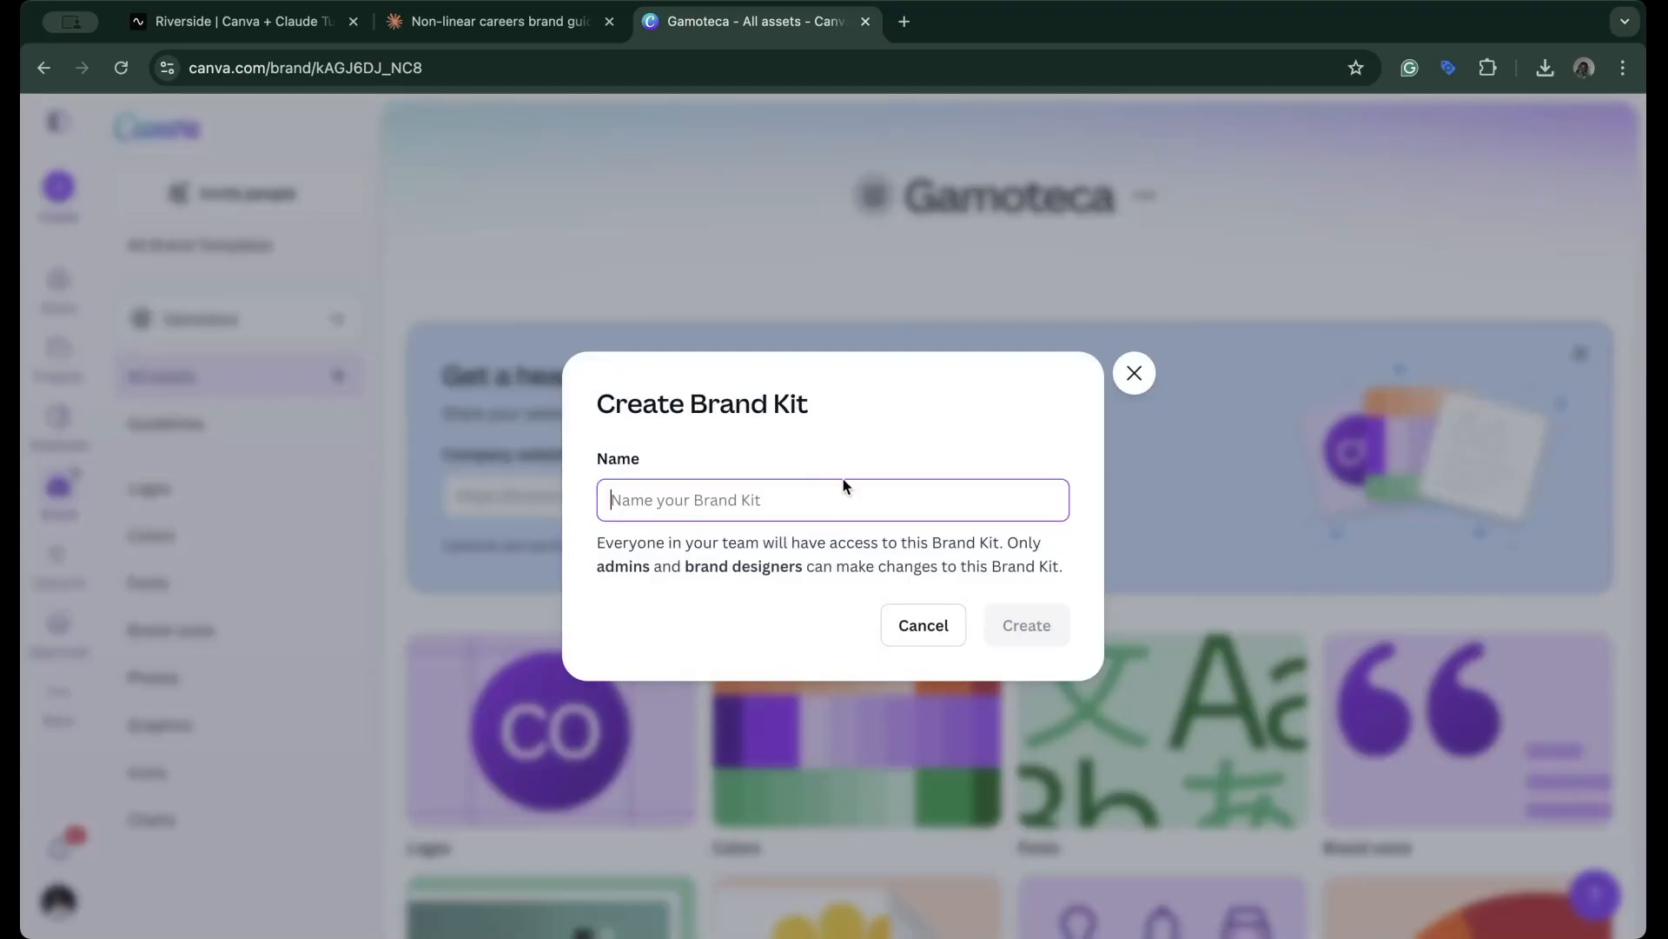
pyautogui.write('Non')
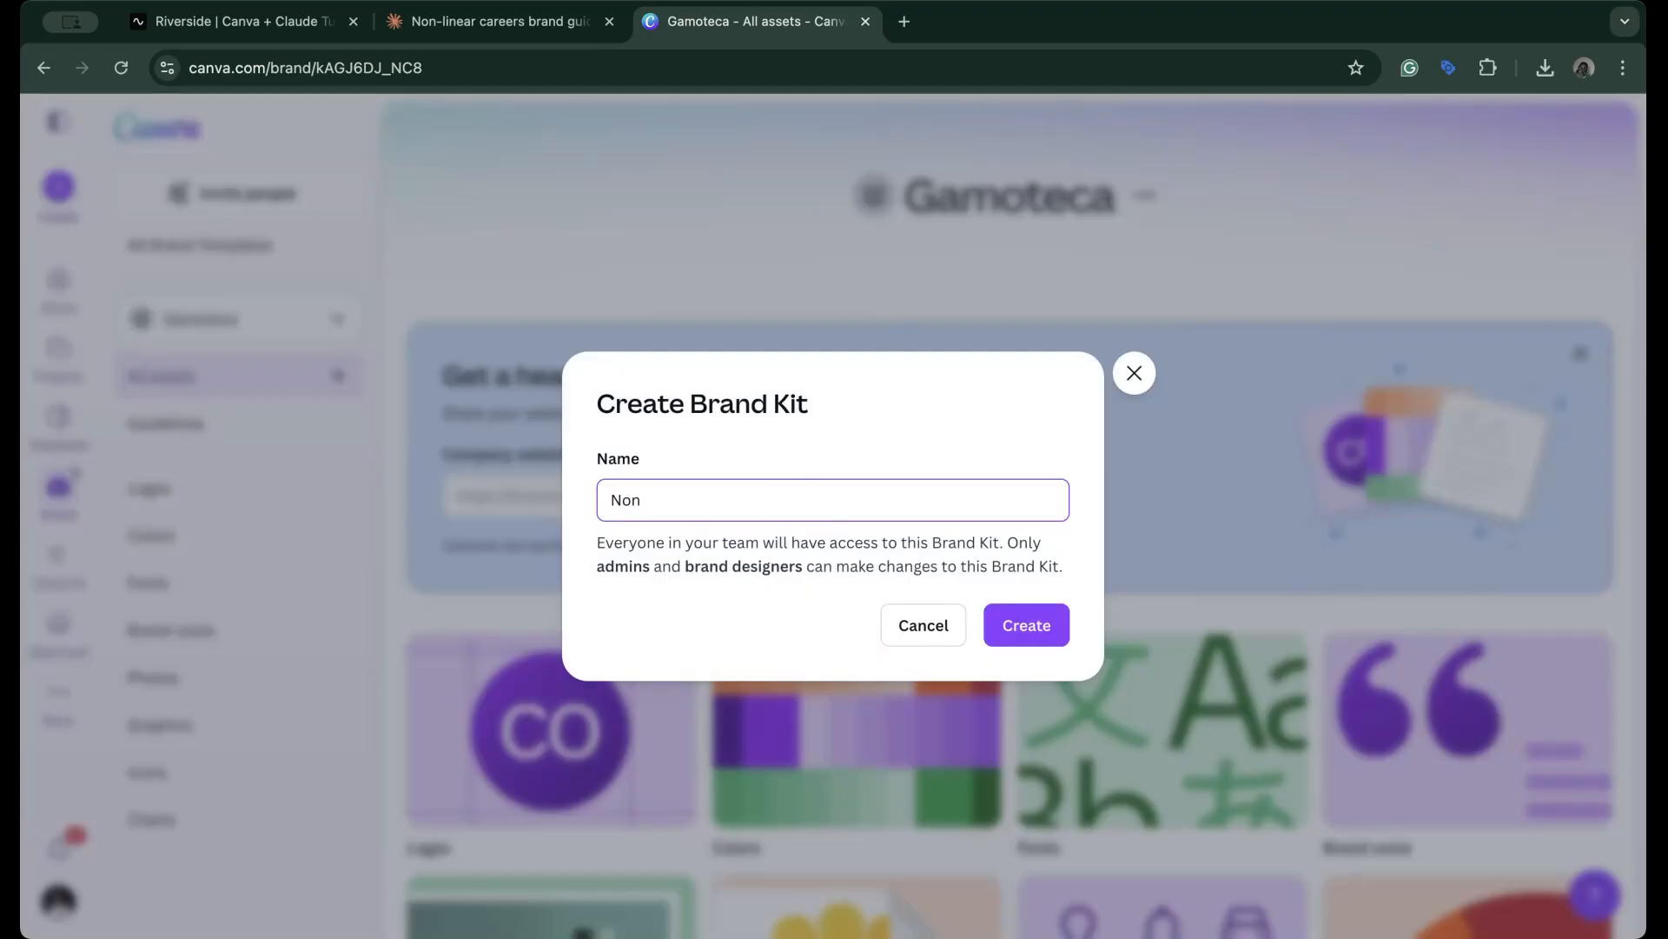
pyautogui.write('Linear Careers')
pyautogui.click(1044, 619)
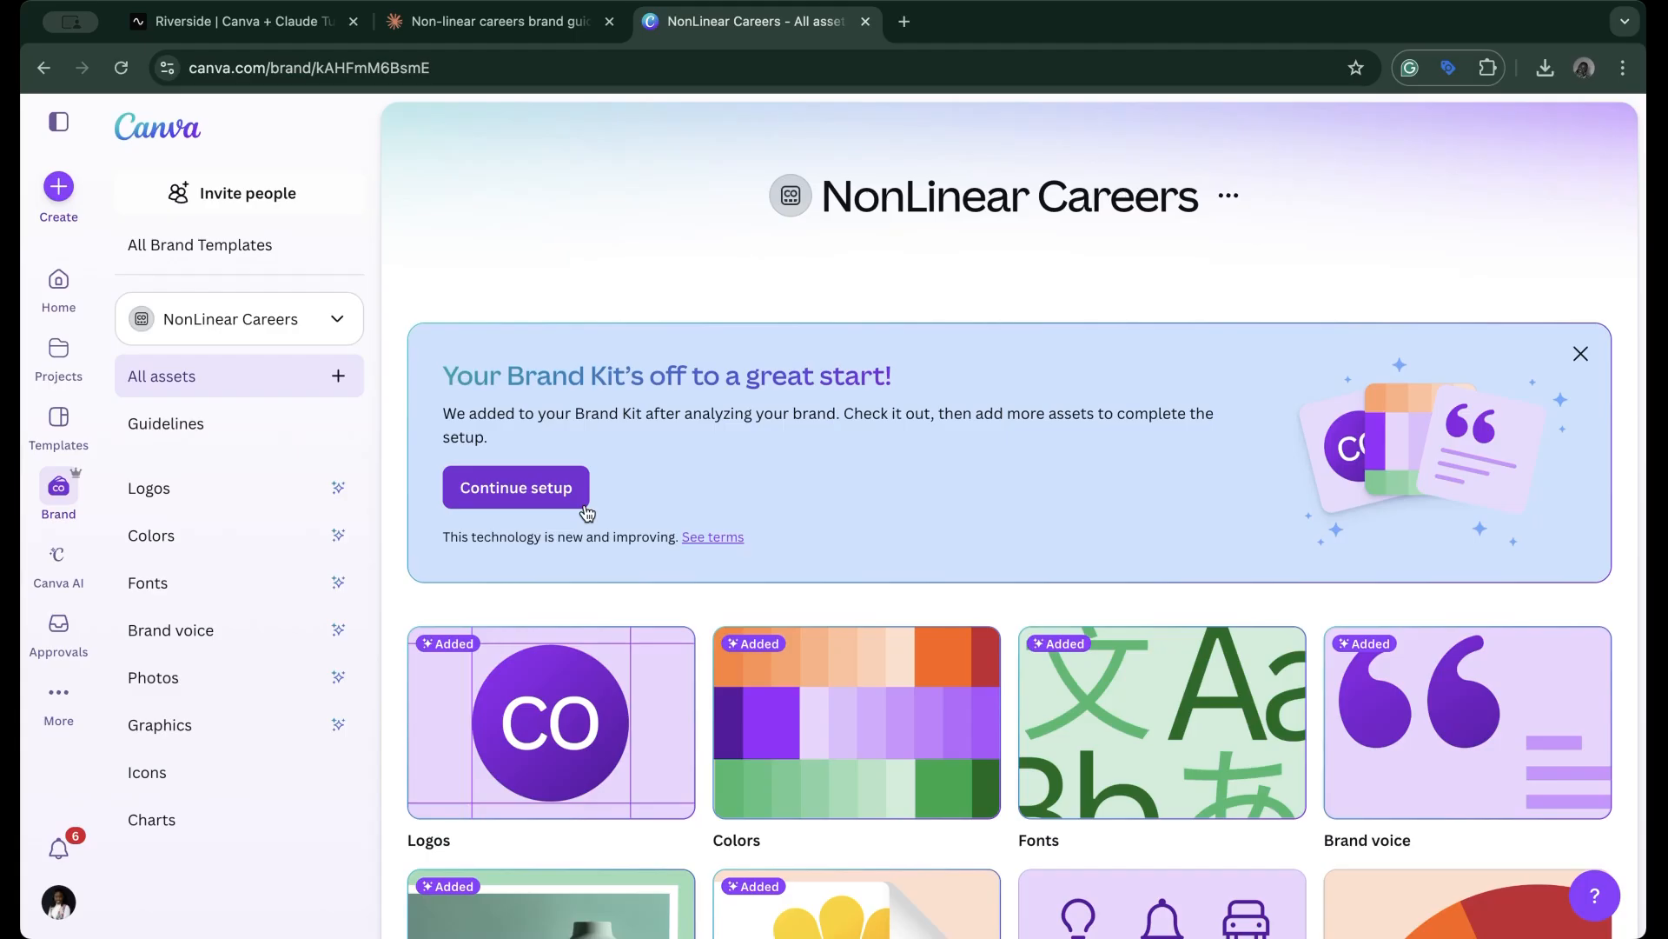
# Continue the Brand Kit setup and upload the Non-Linear Careers logo as a brand asset under Logos
pyautogui.click(540, 489)
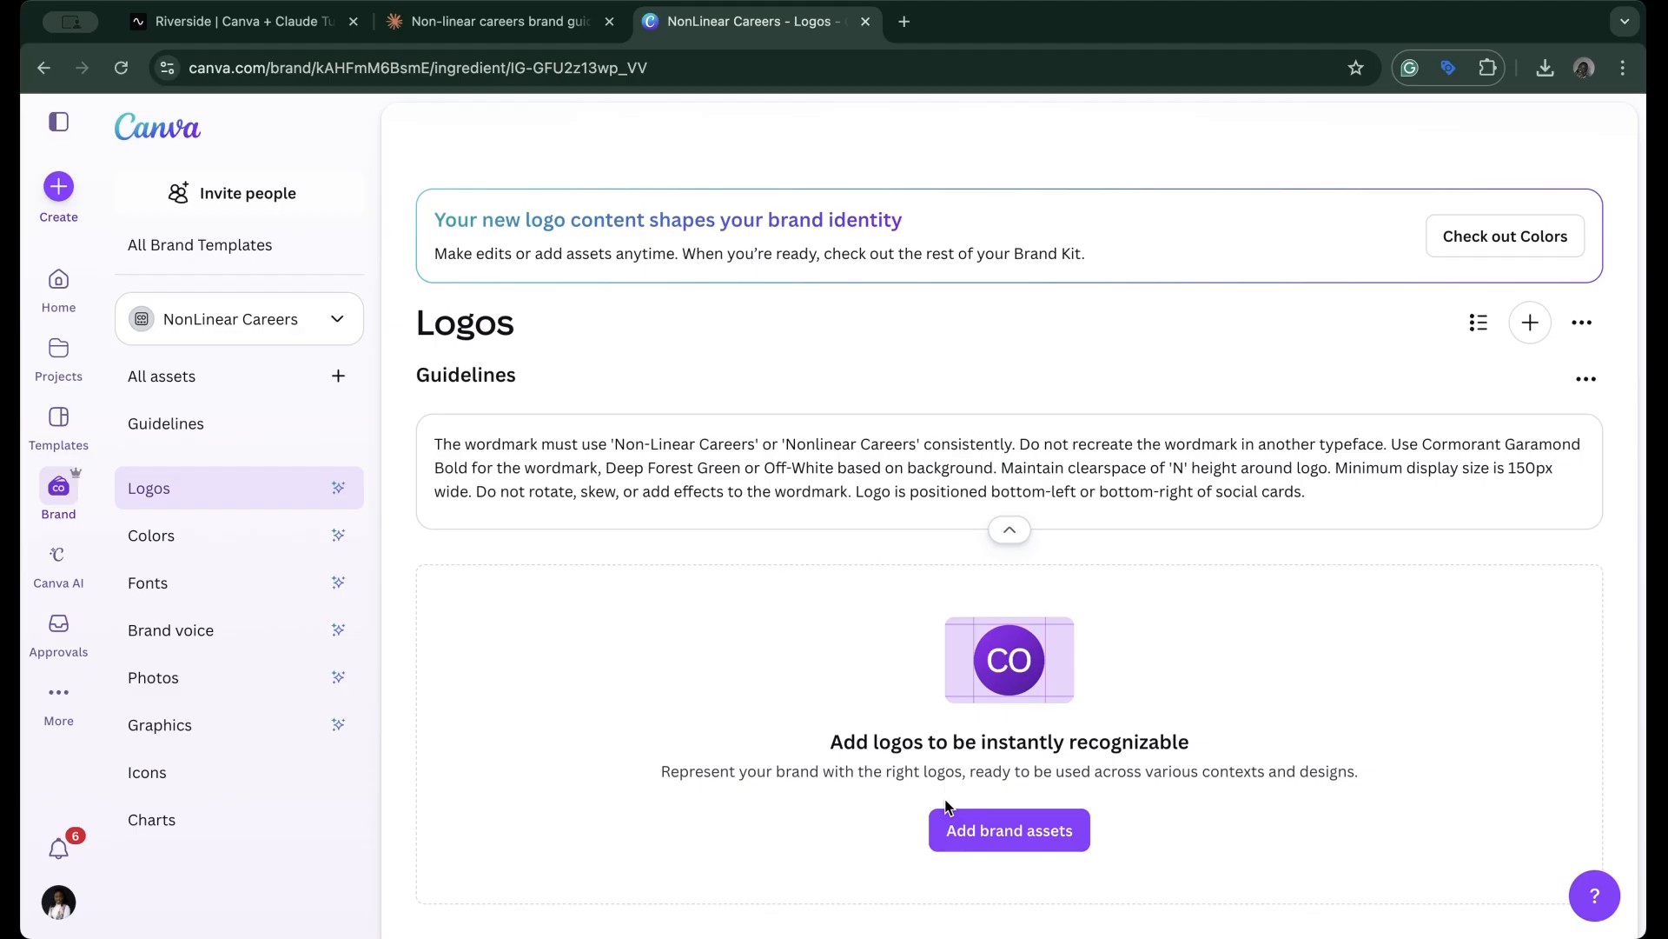
pyautogui.click(972, 832)
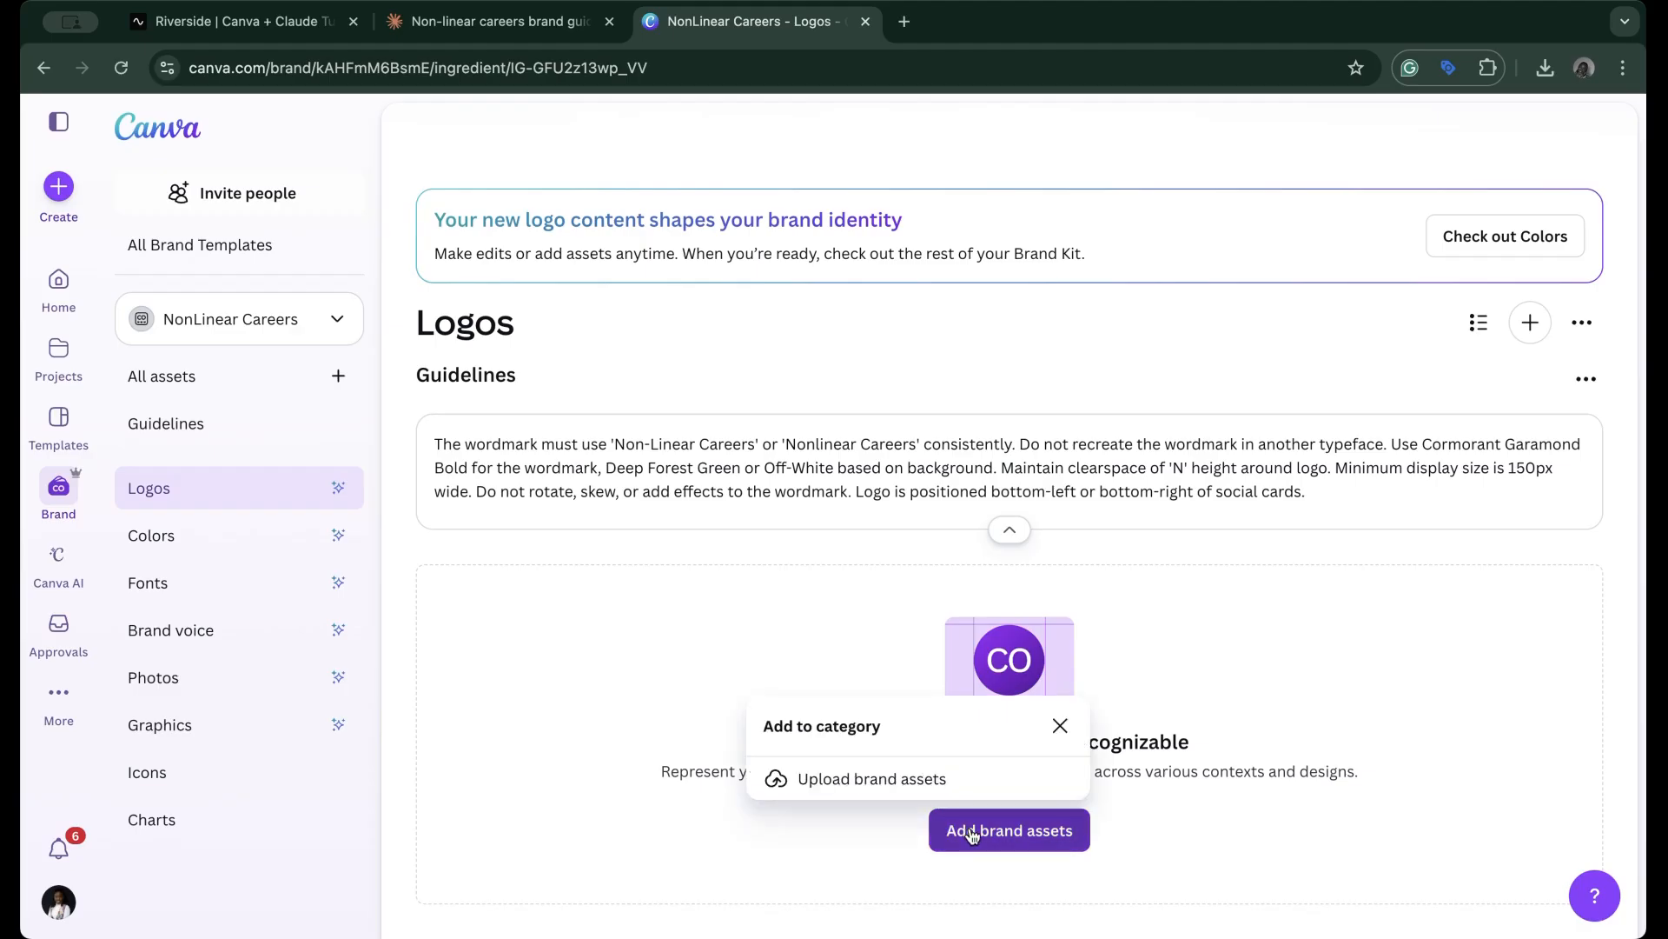
pyautogui.click(902, 777)
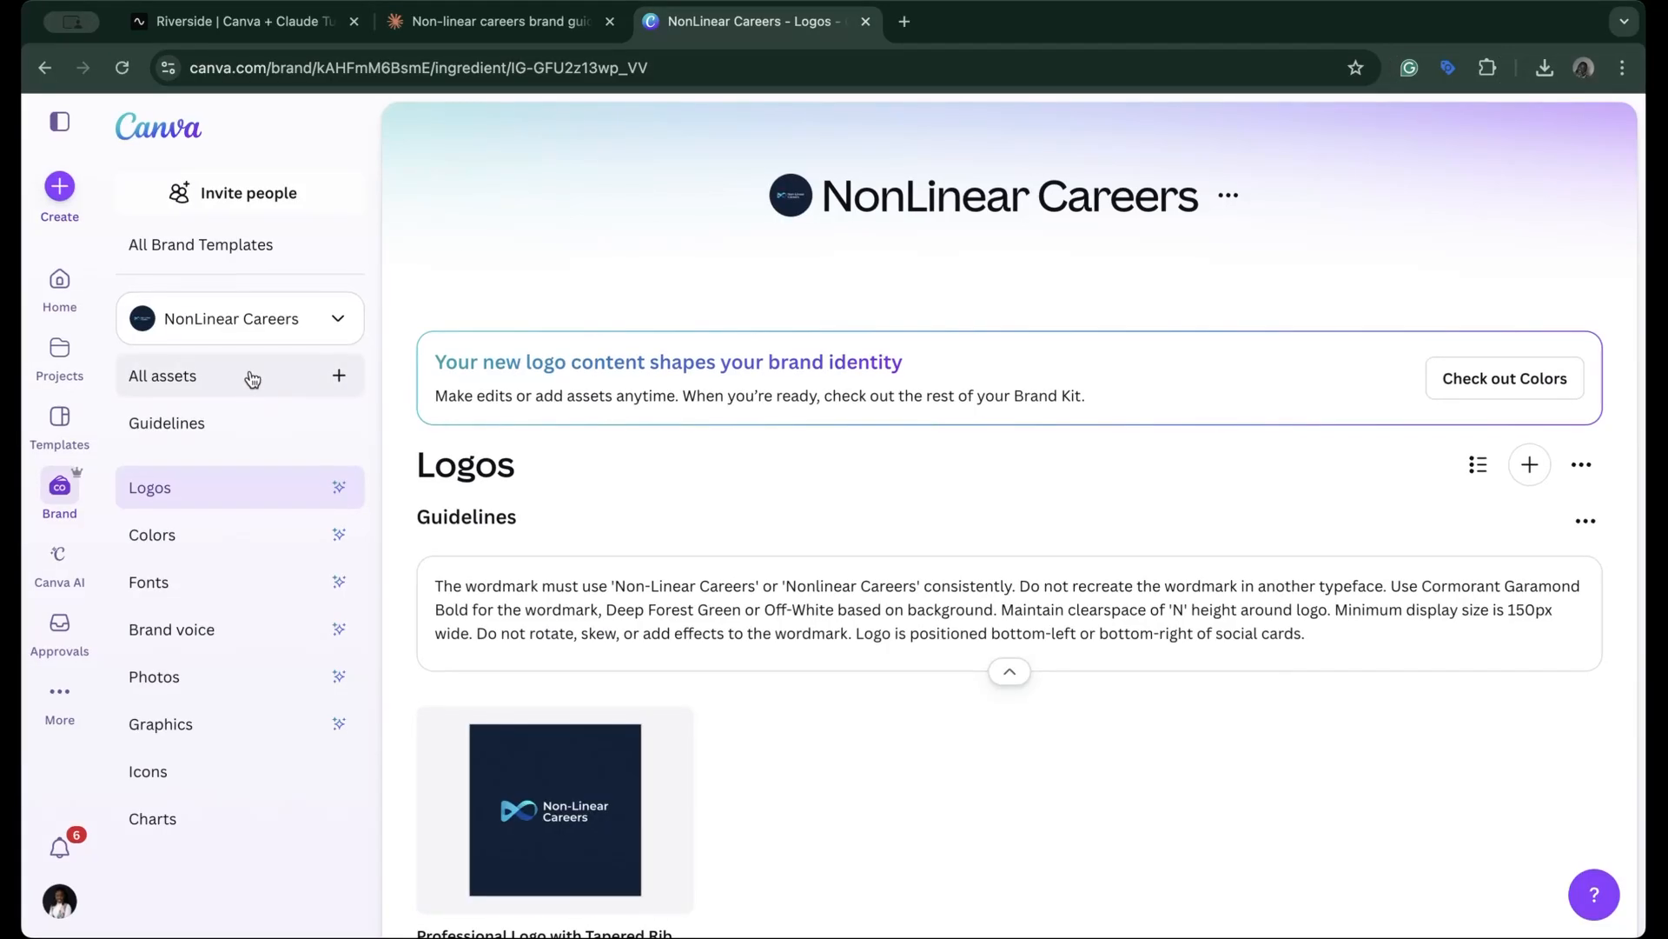
pyautogui.click(304, 339)
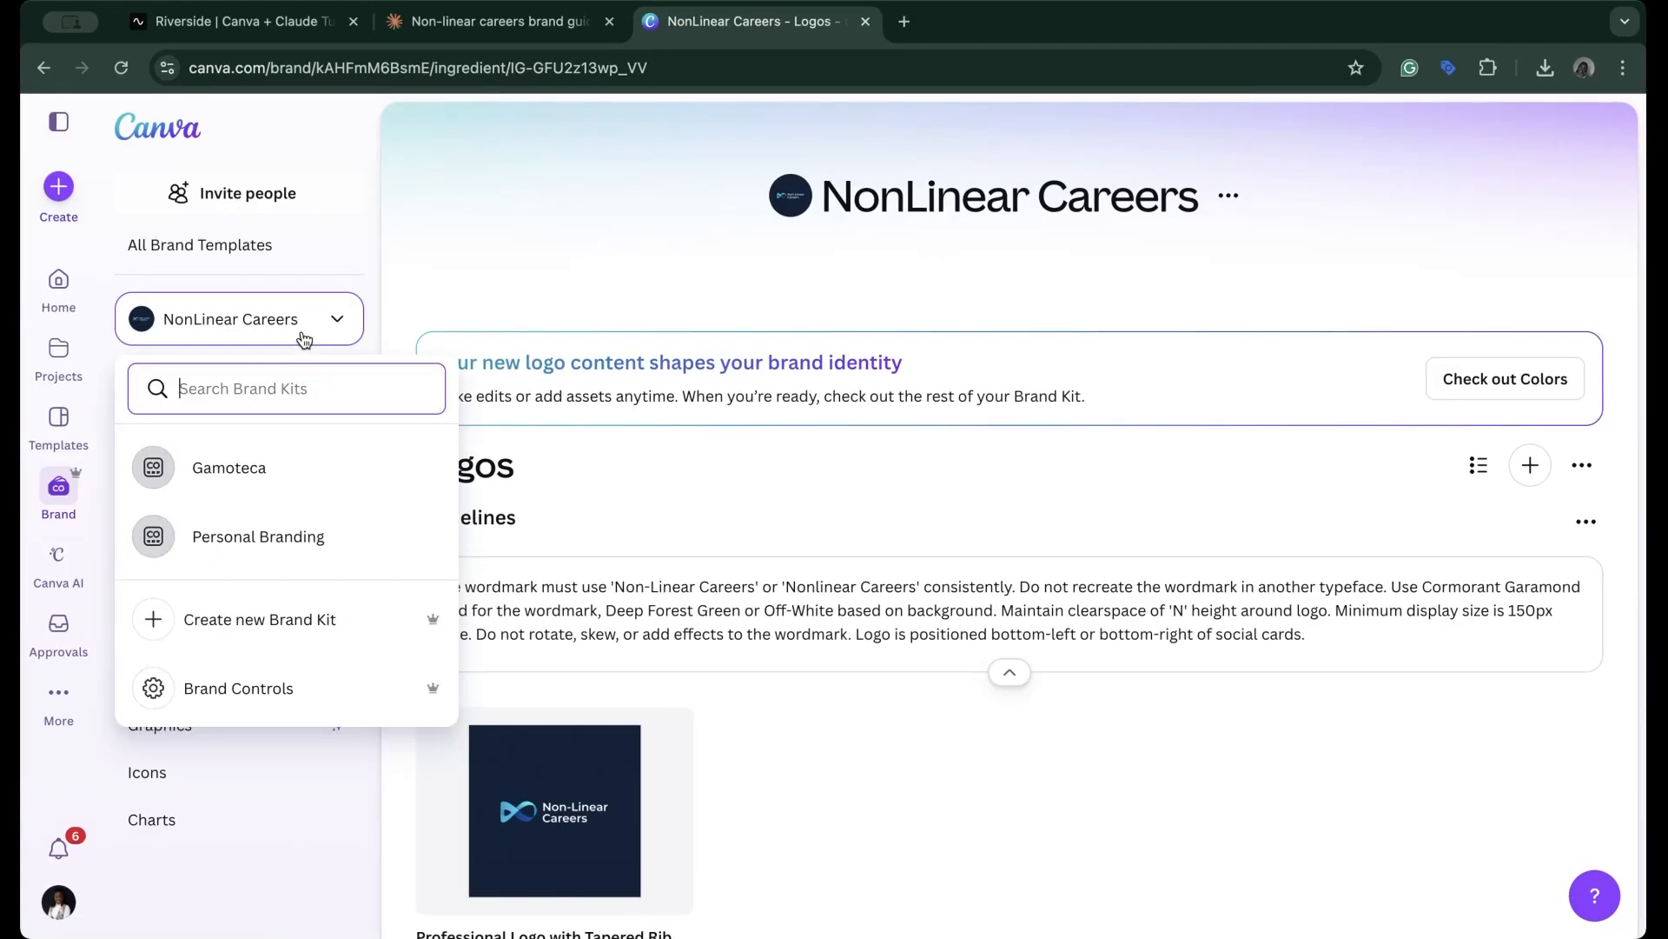
pyautogui.click(305, 339)
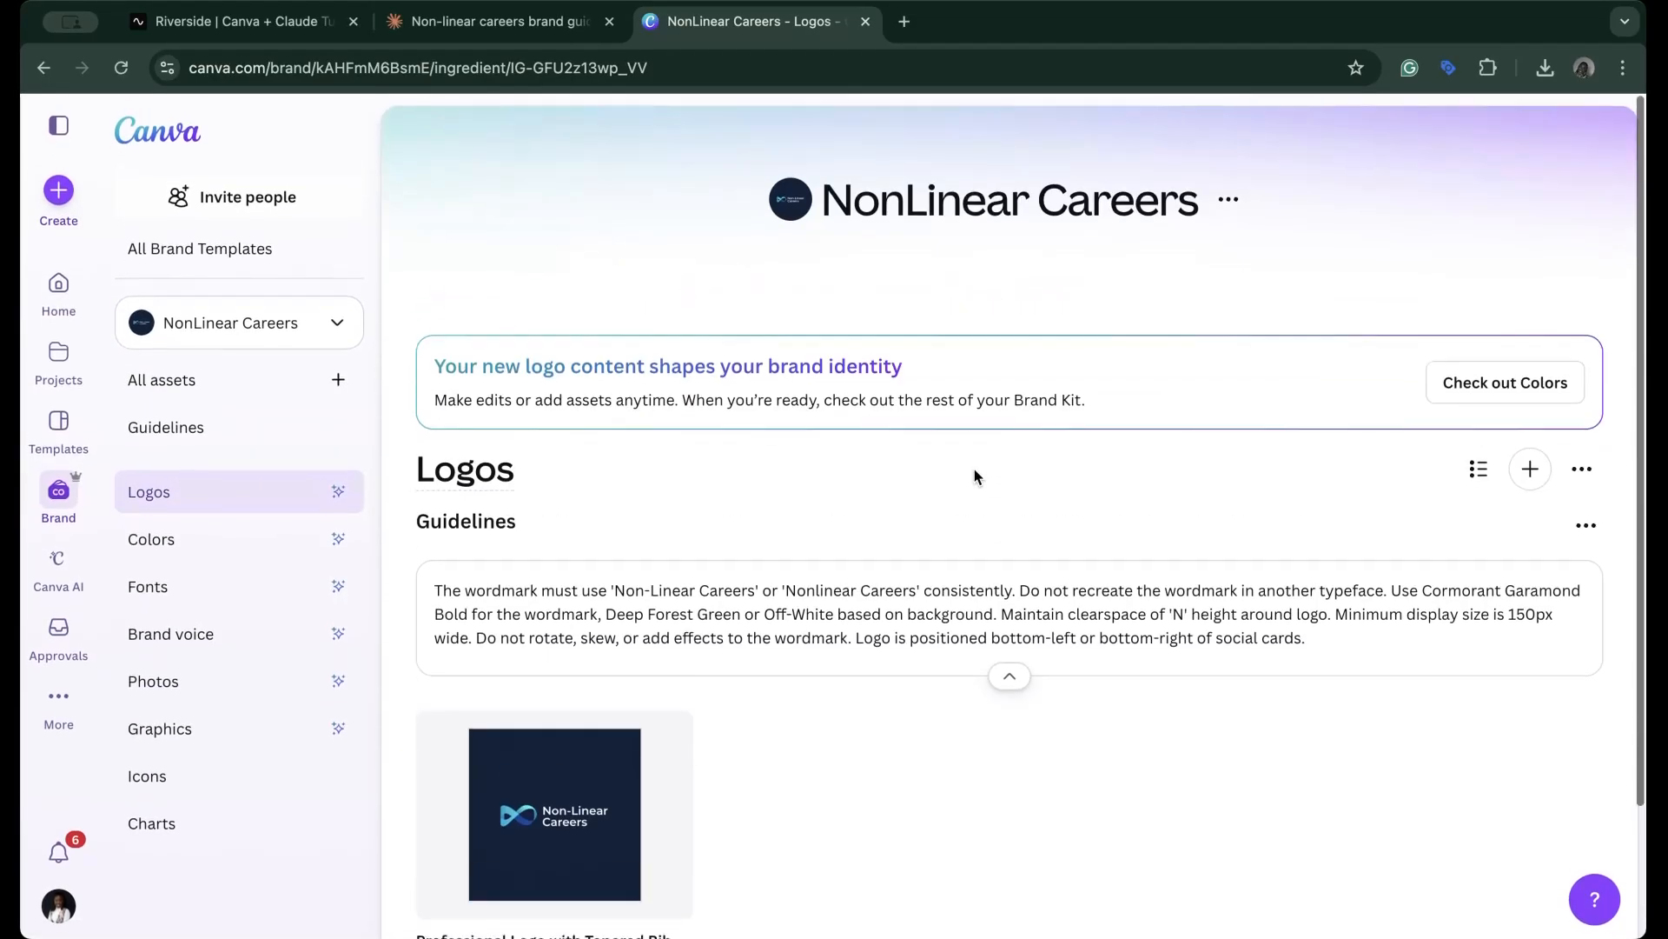
# Move on to the Brand Kit's Colors category and keep the colors extracted from the Professional Logo with Tapered Ribbon Graphic.png file
pyautogui.click(1510, 384)
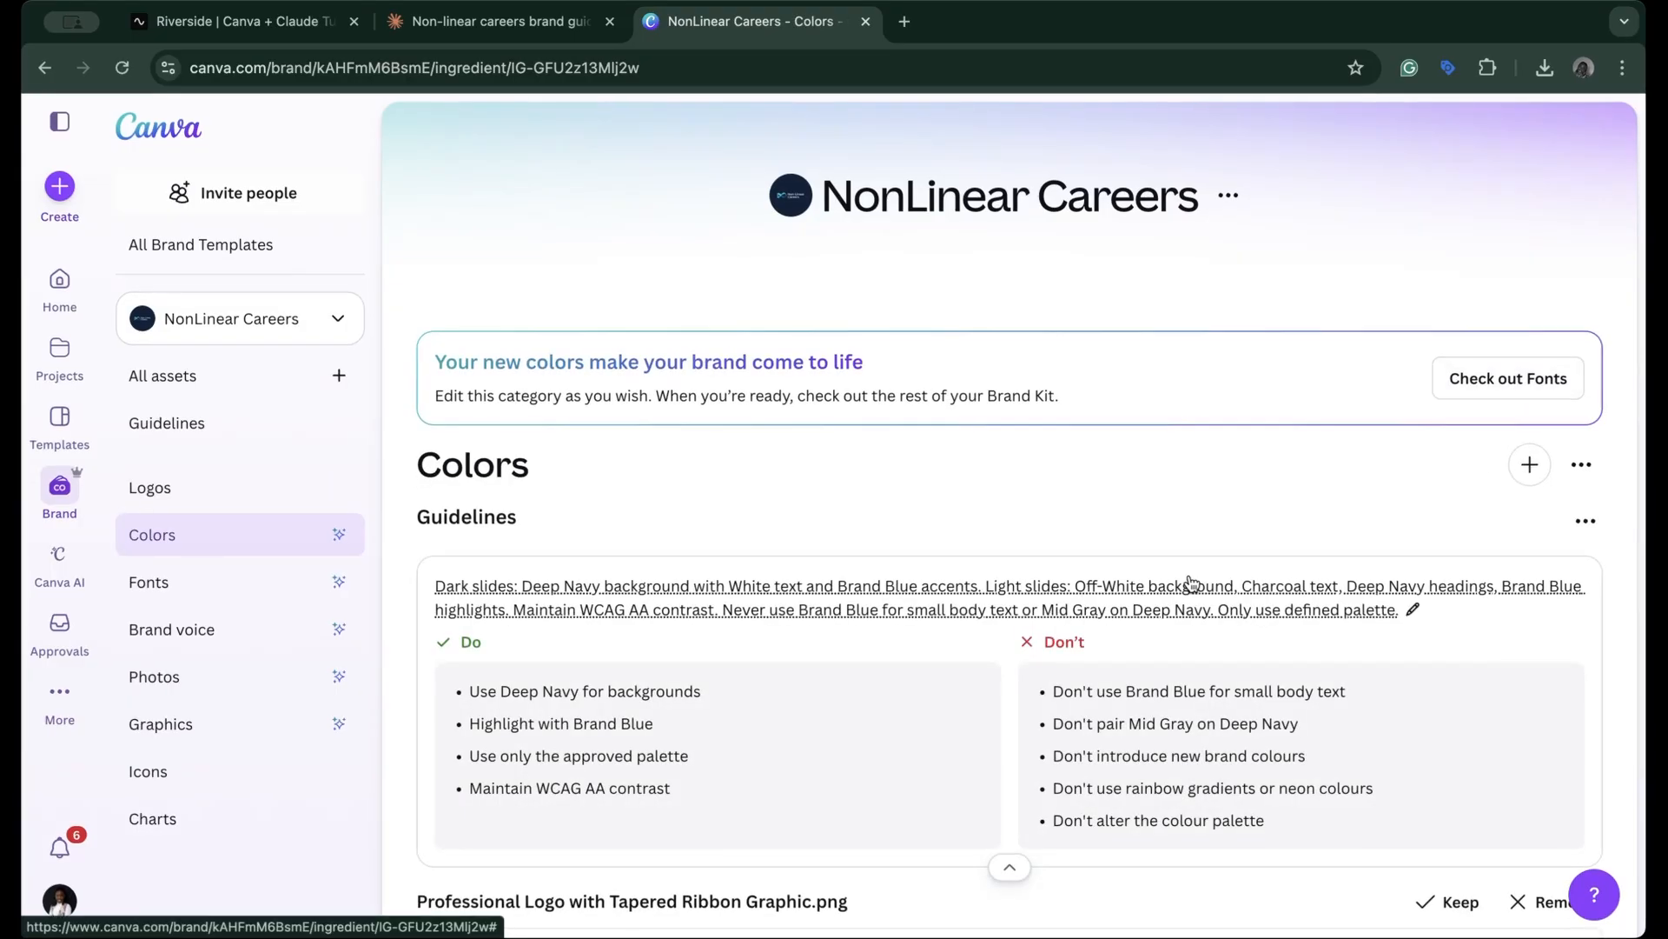
pyautogui.scroll(-7, 1169, 739)
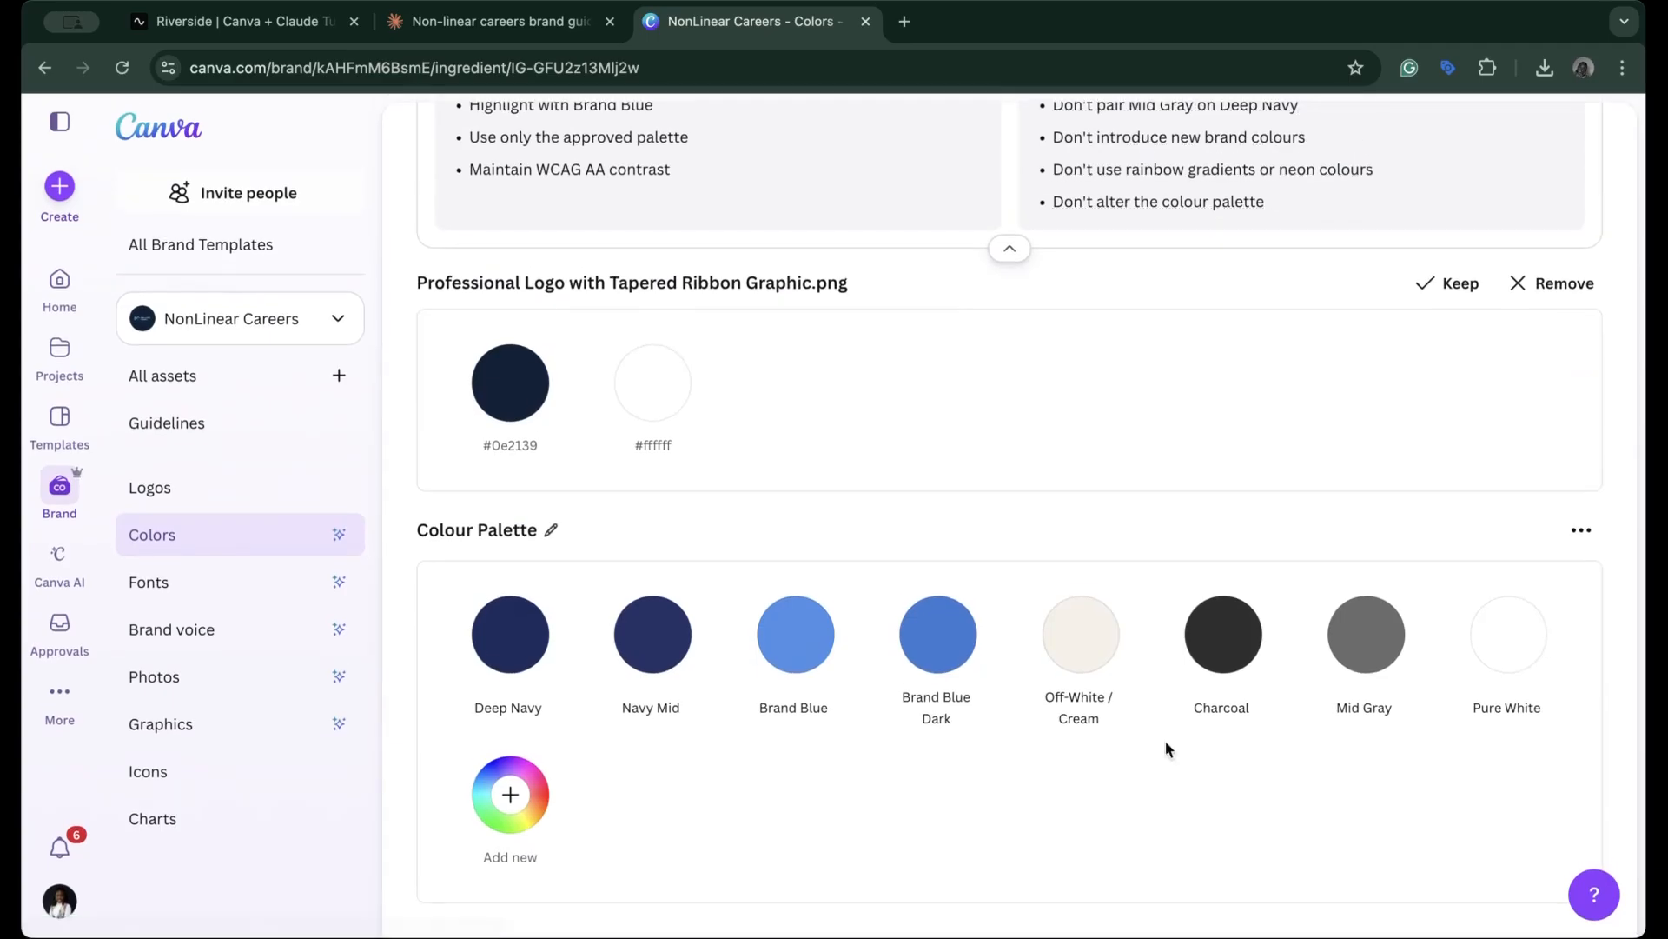
pyautogui.click(1416, 280)
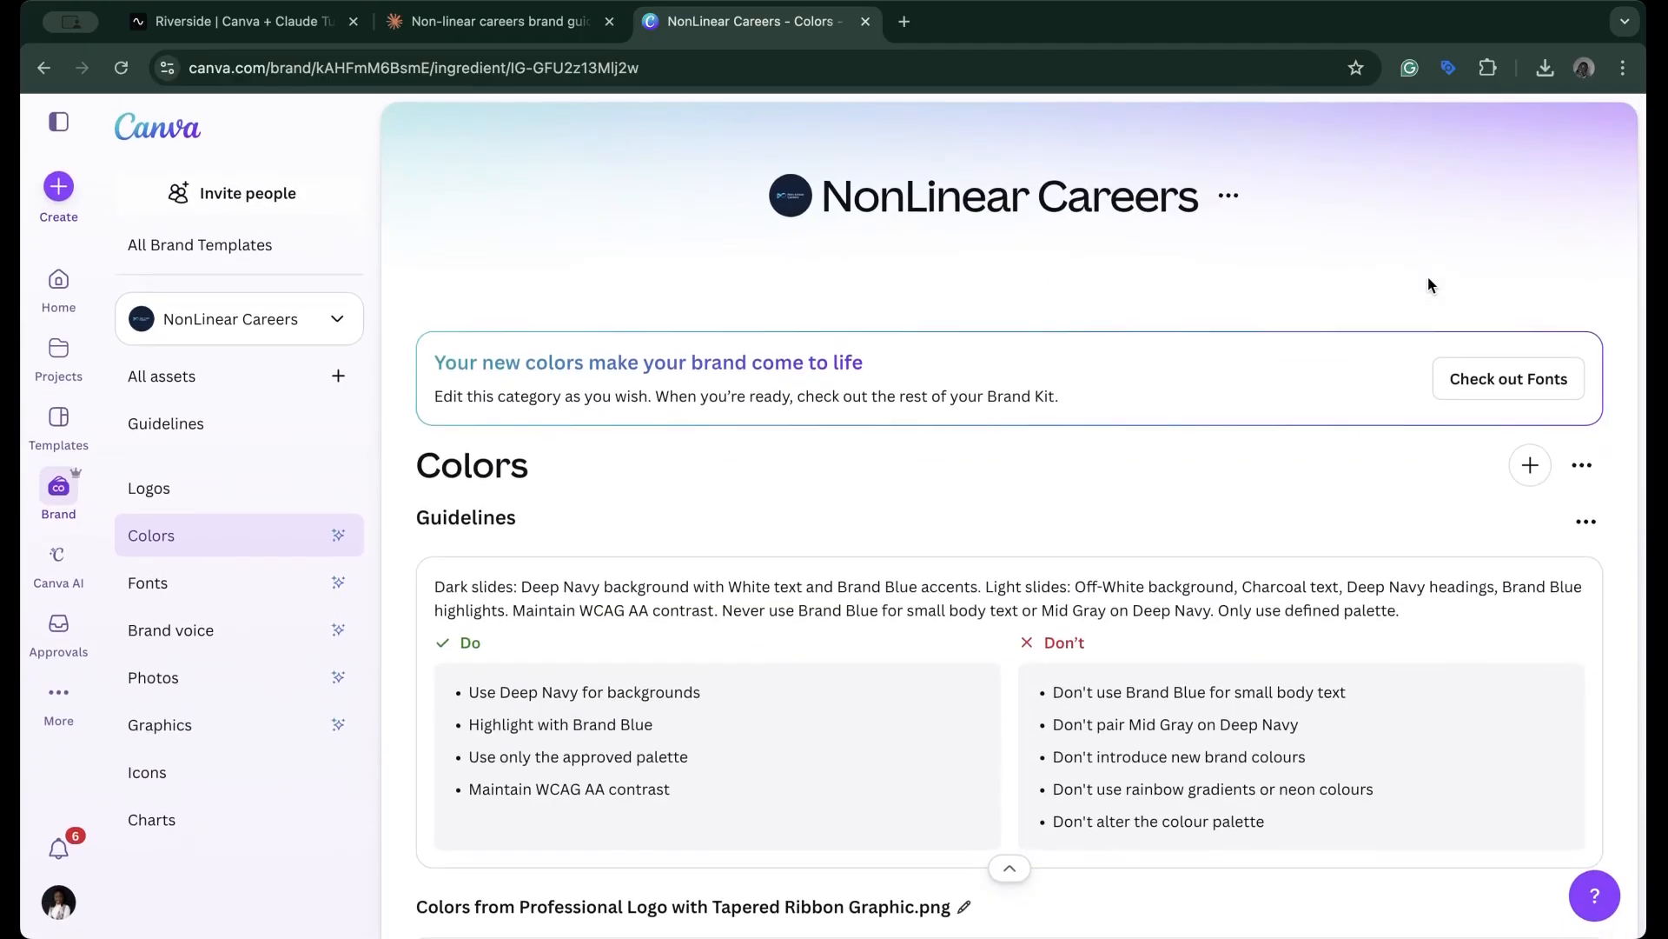
# Move on to the Fonts category and review its guidelines and the listed text styles from Display to Caption
pyautogui.click(1520, 376)
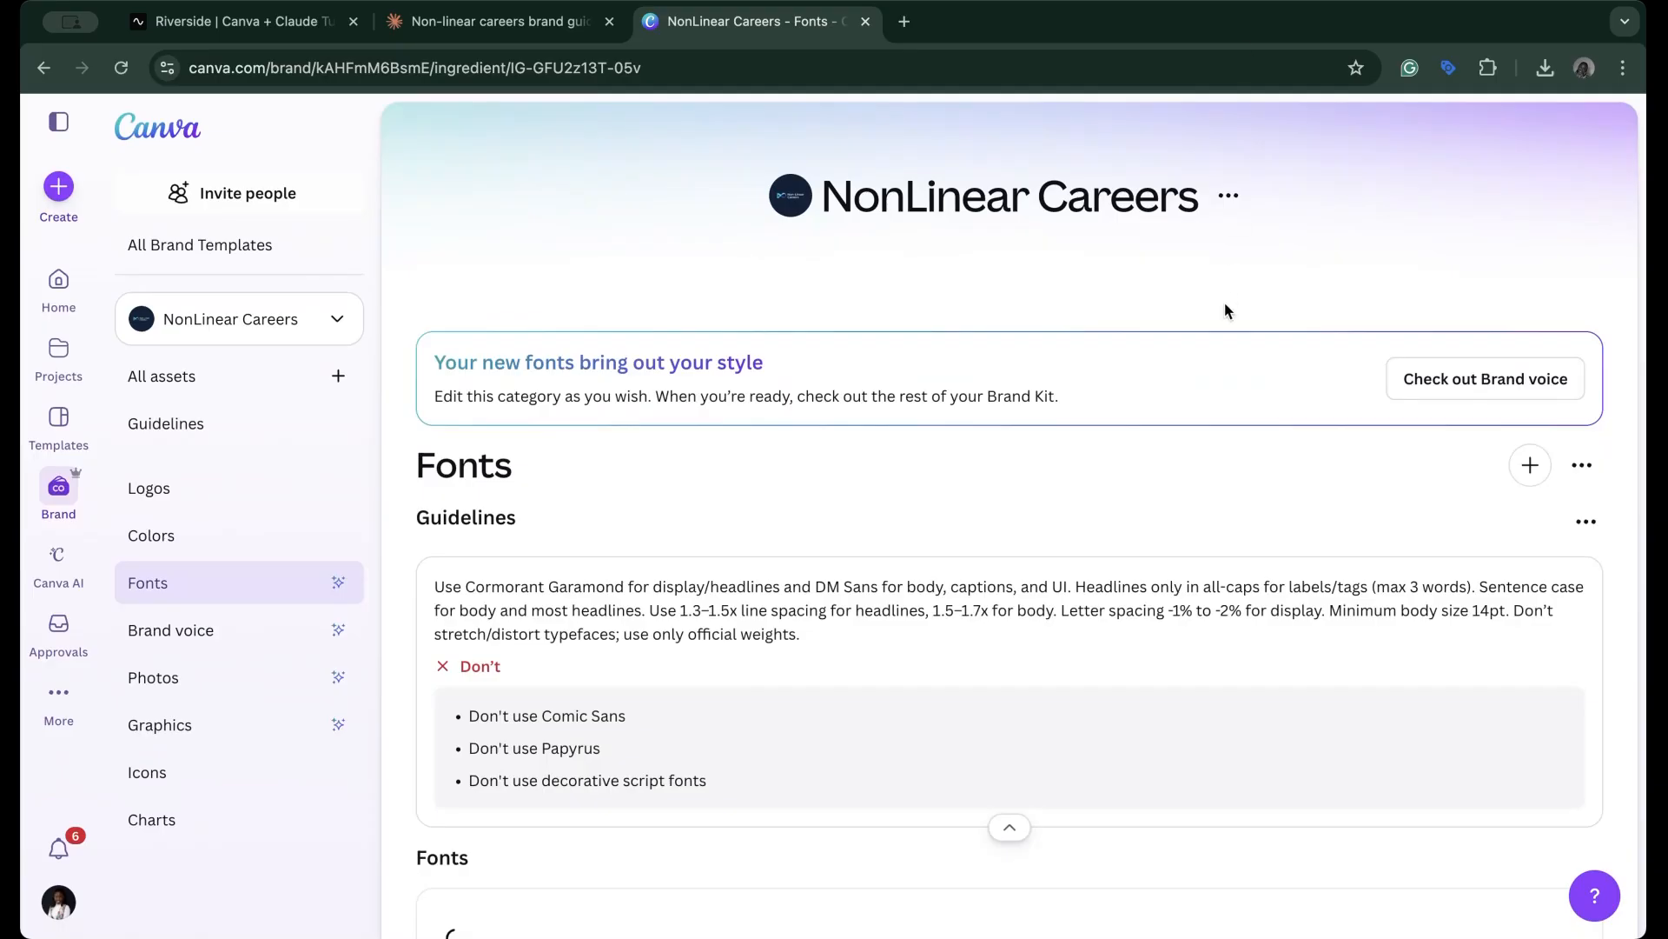
pyautogui.scroll(-3, 1224, 301)
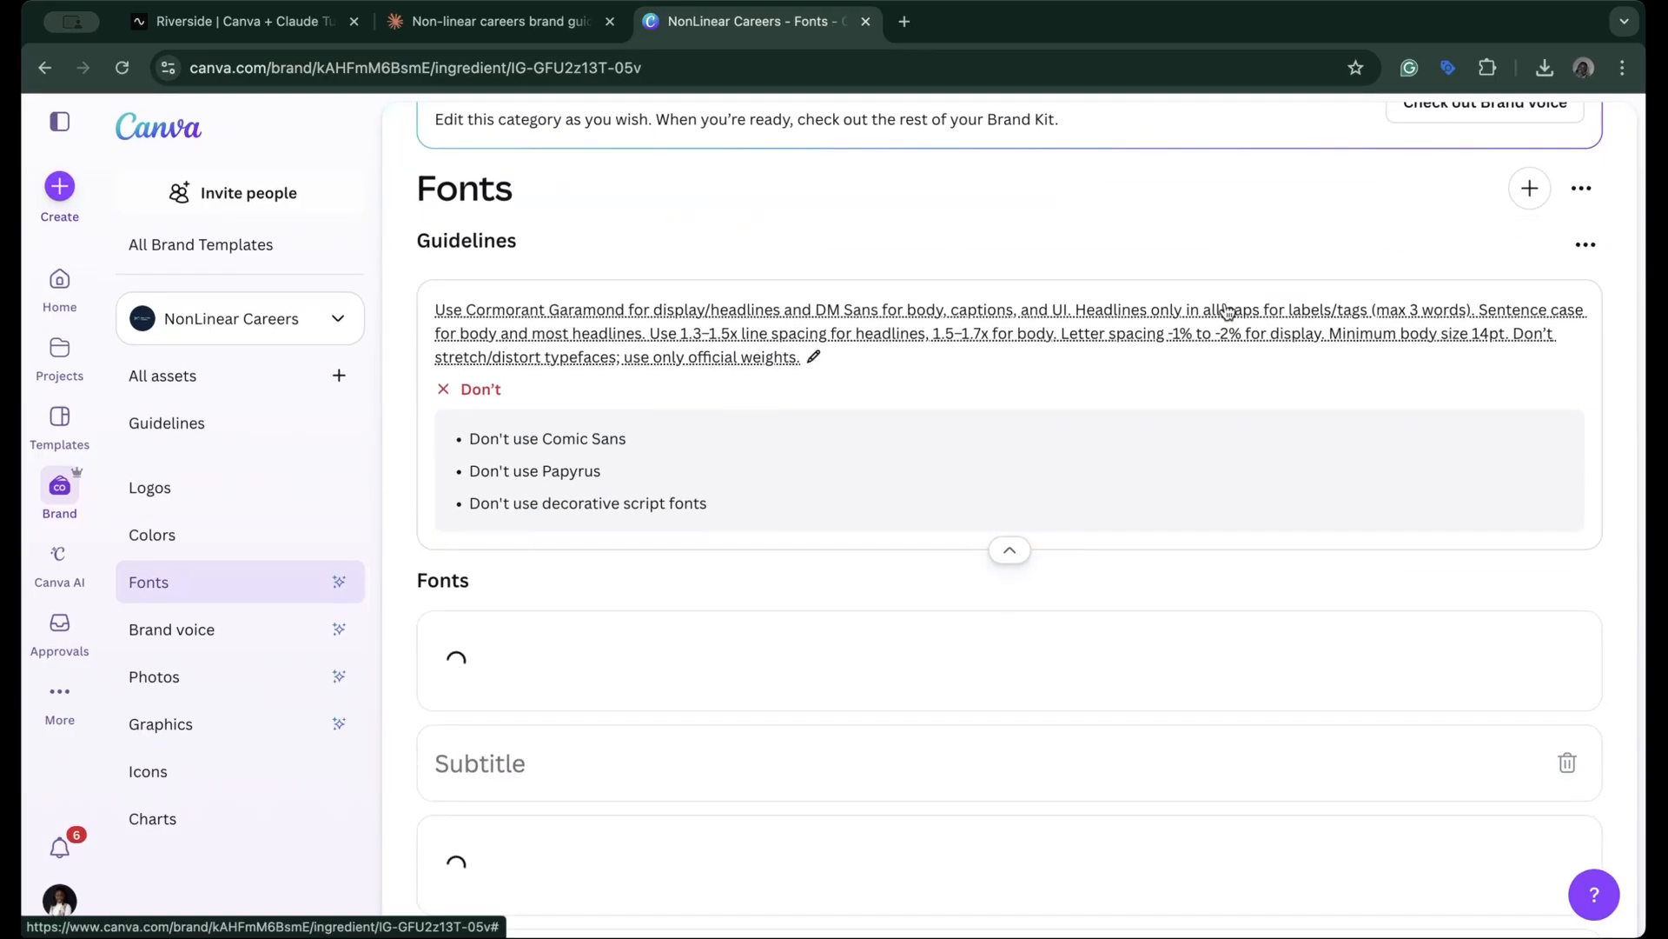
pyautogui.scroll(3, 1226, 312)
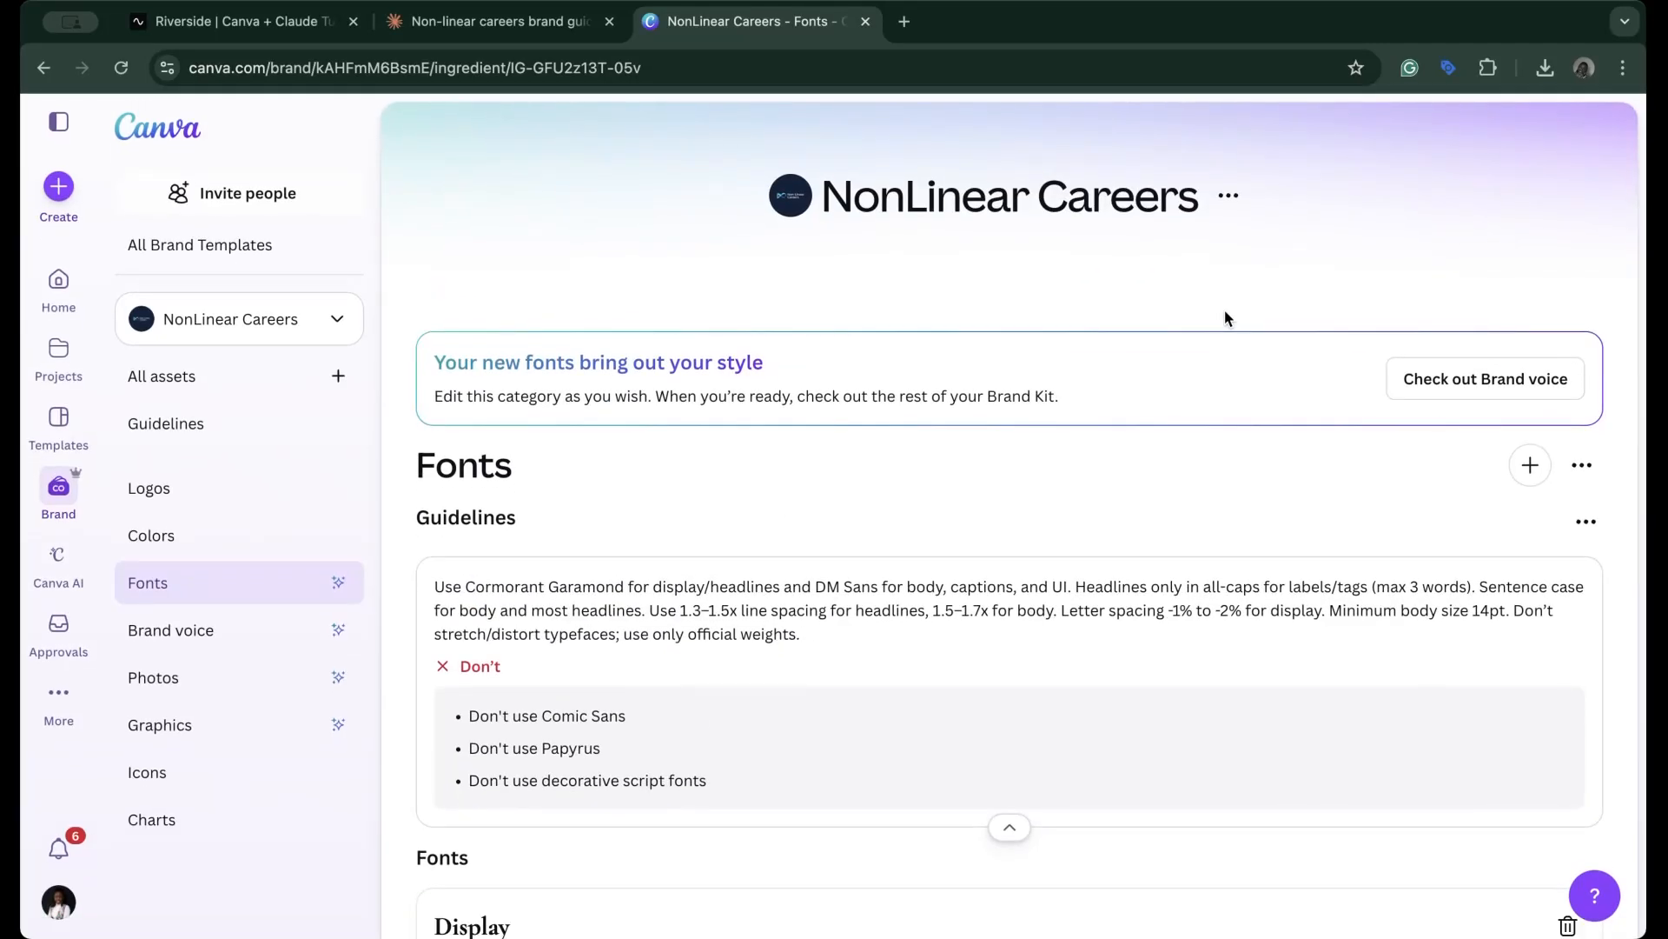
pyautogui.scroll(-8, 1147, 373)
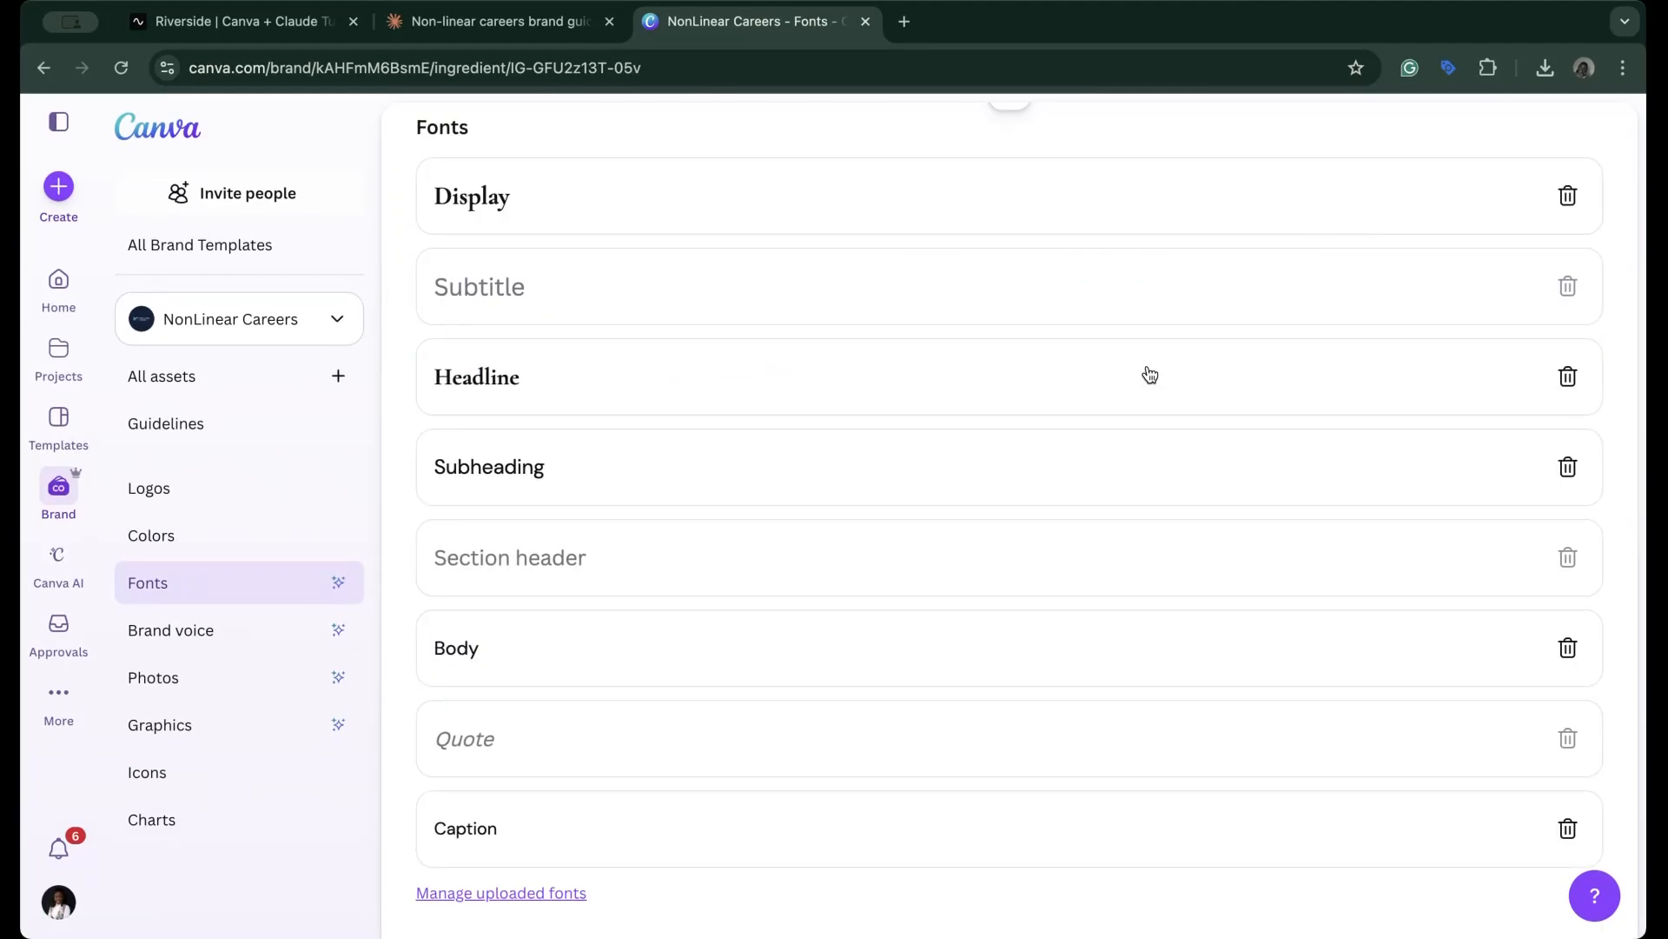
pyautogui.scroll(8, 1150, 374)
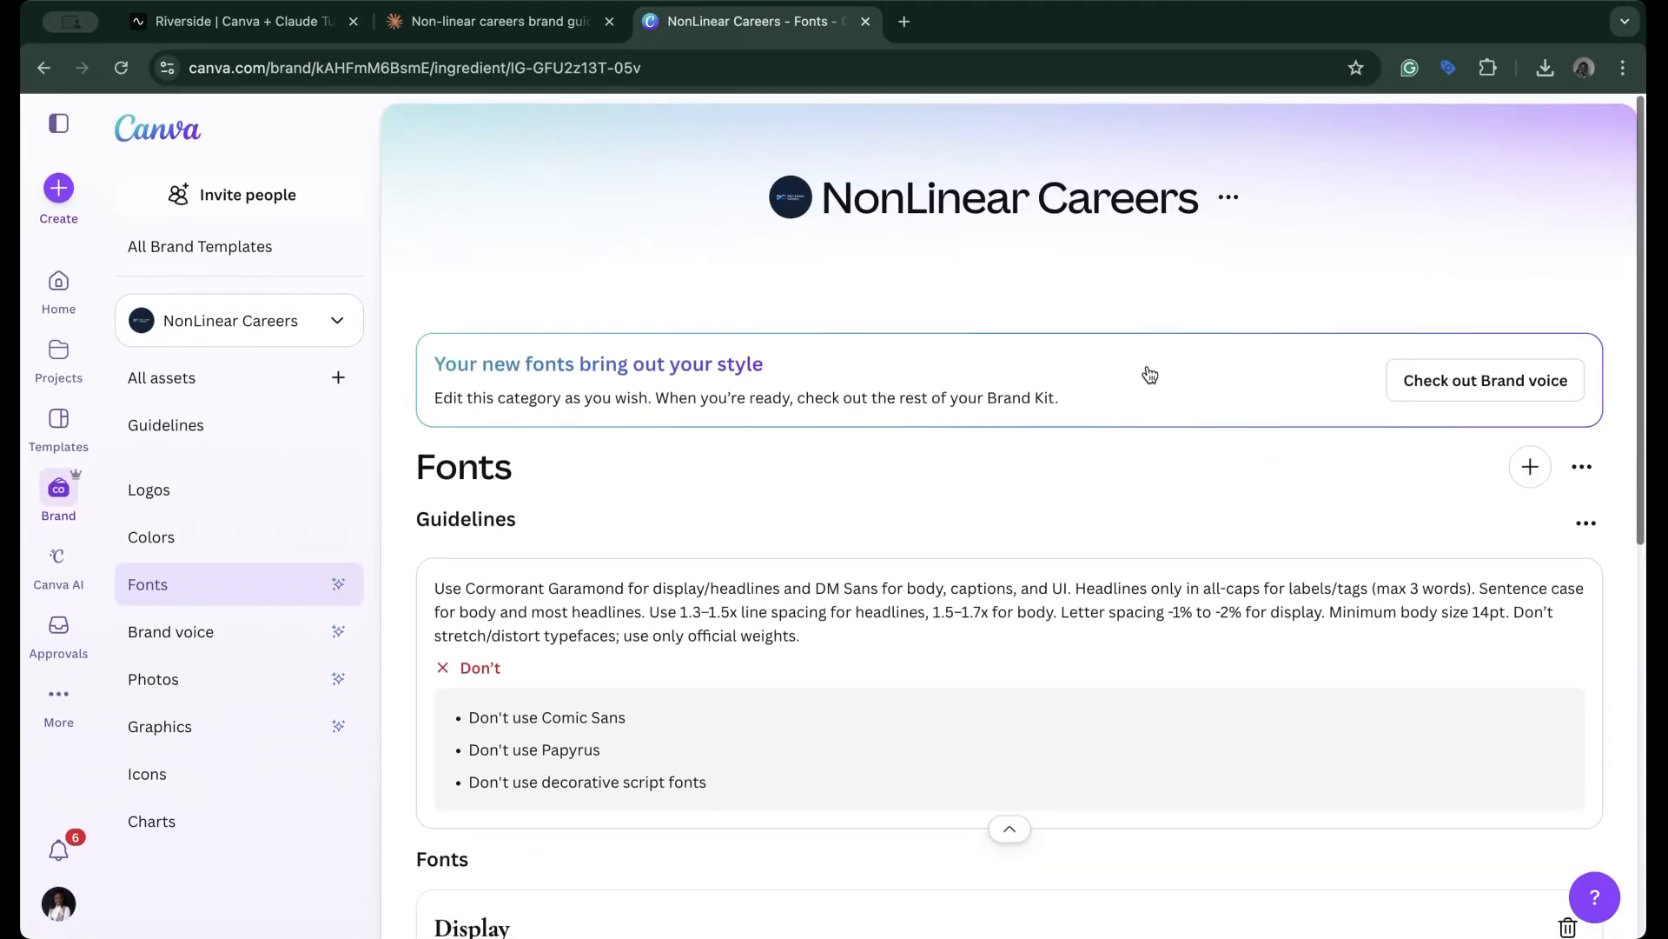
# Review the Brand Kit's Brand voice guidelines and the Photos guidelines
pyautogui.click(1482, 387)
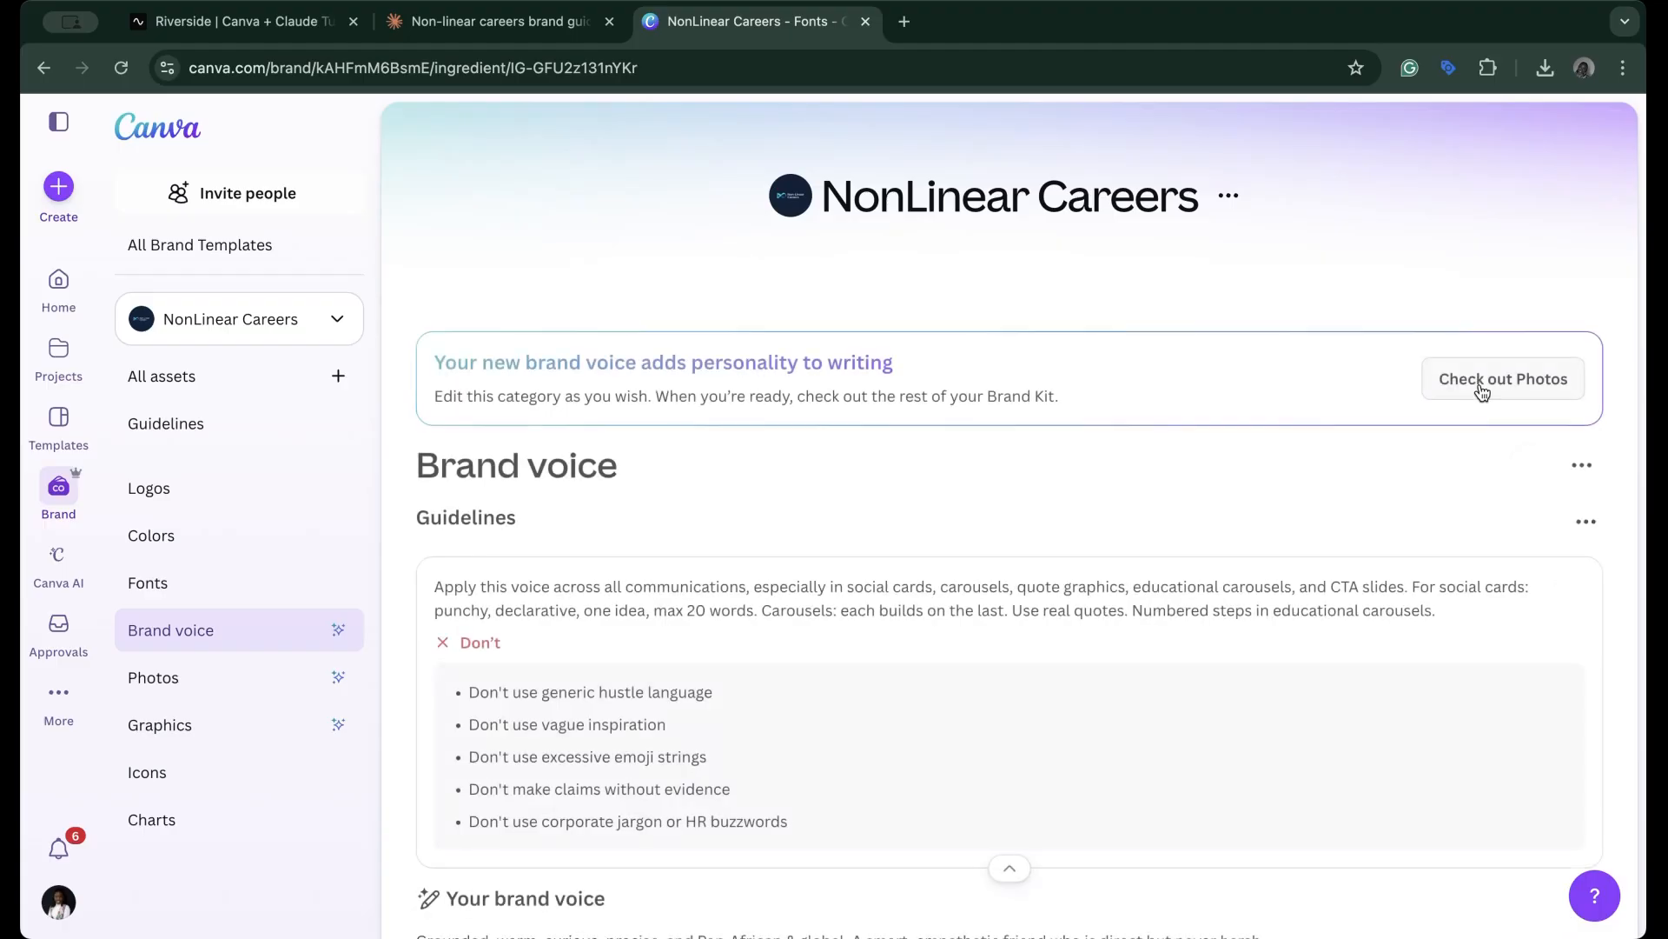
pyautogui.click(1482, 387)
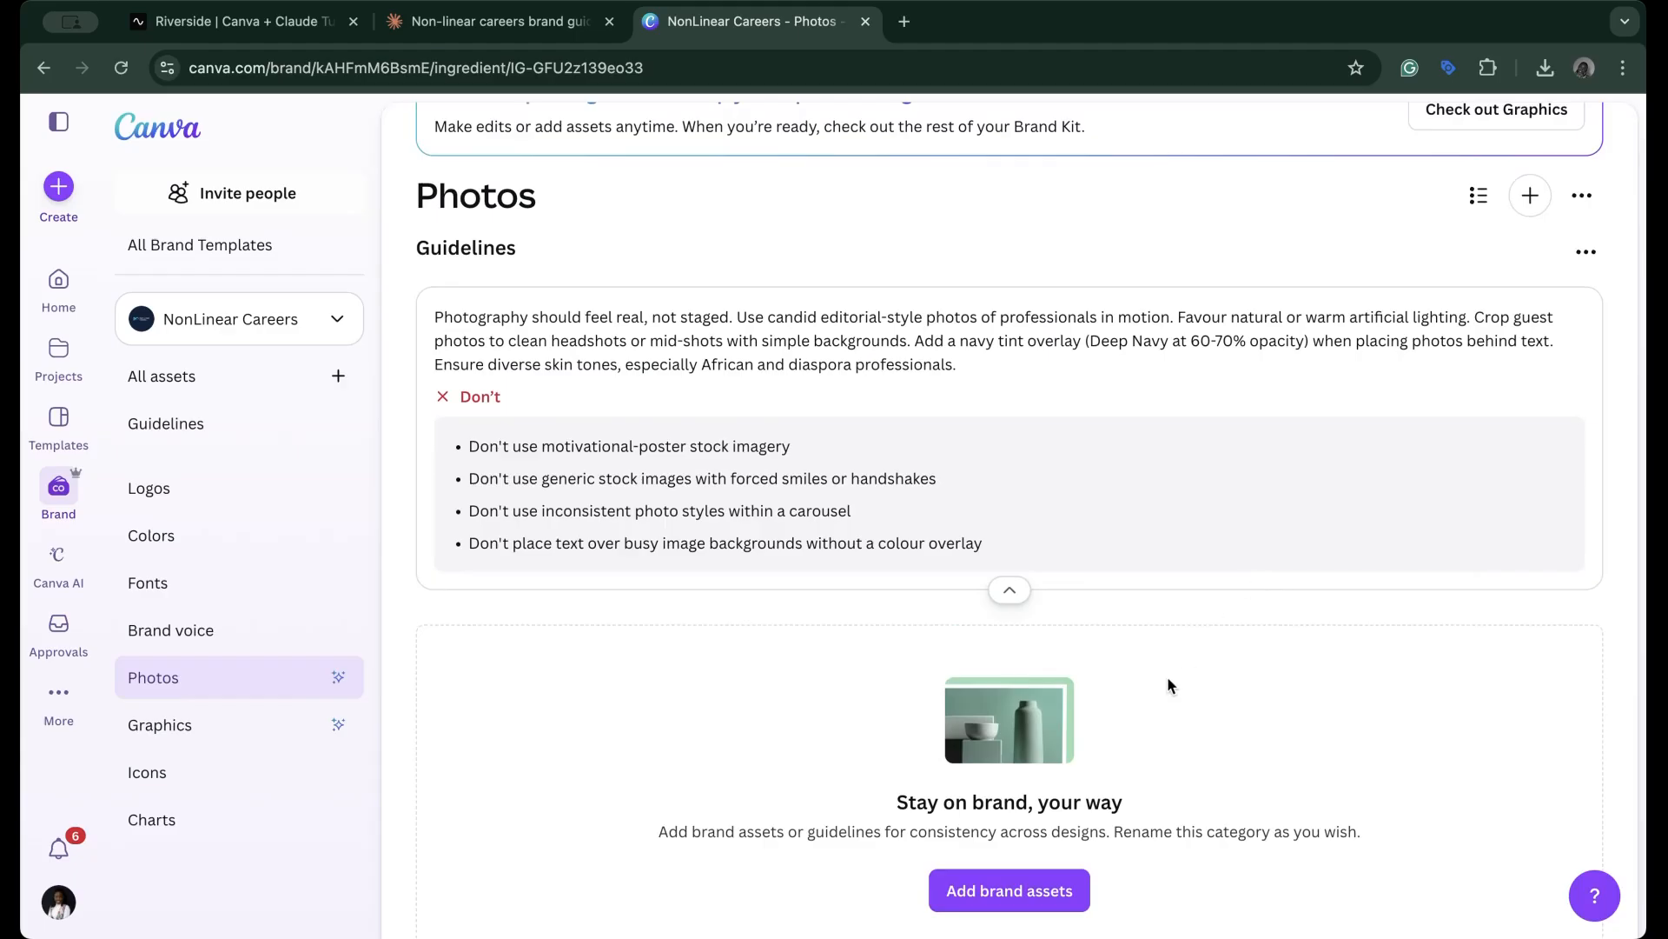
pyautogui.scroll(3, 1168, 685)
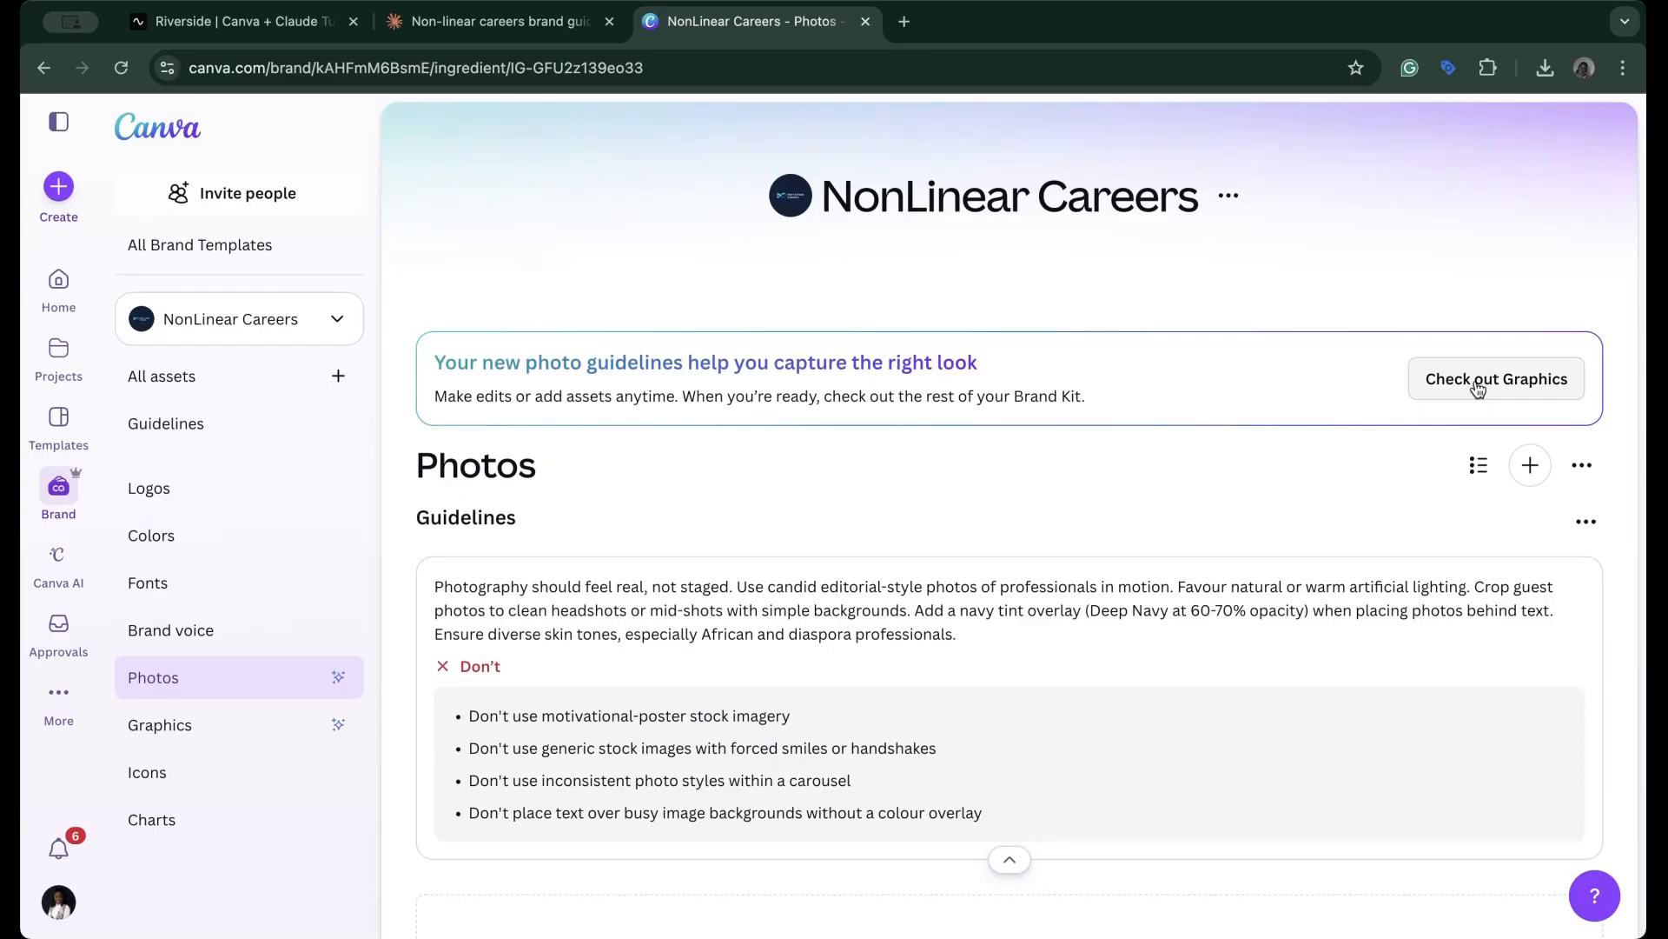
# Review the Graphics guidelines and mark the Brand Kit setup as all set, finishing at the All assets overview
pyautogui.click(1479, 388)
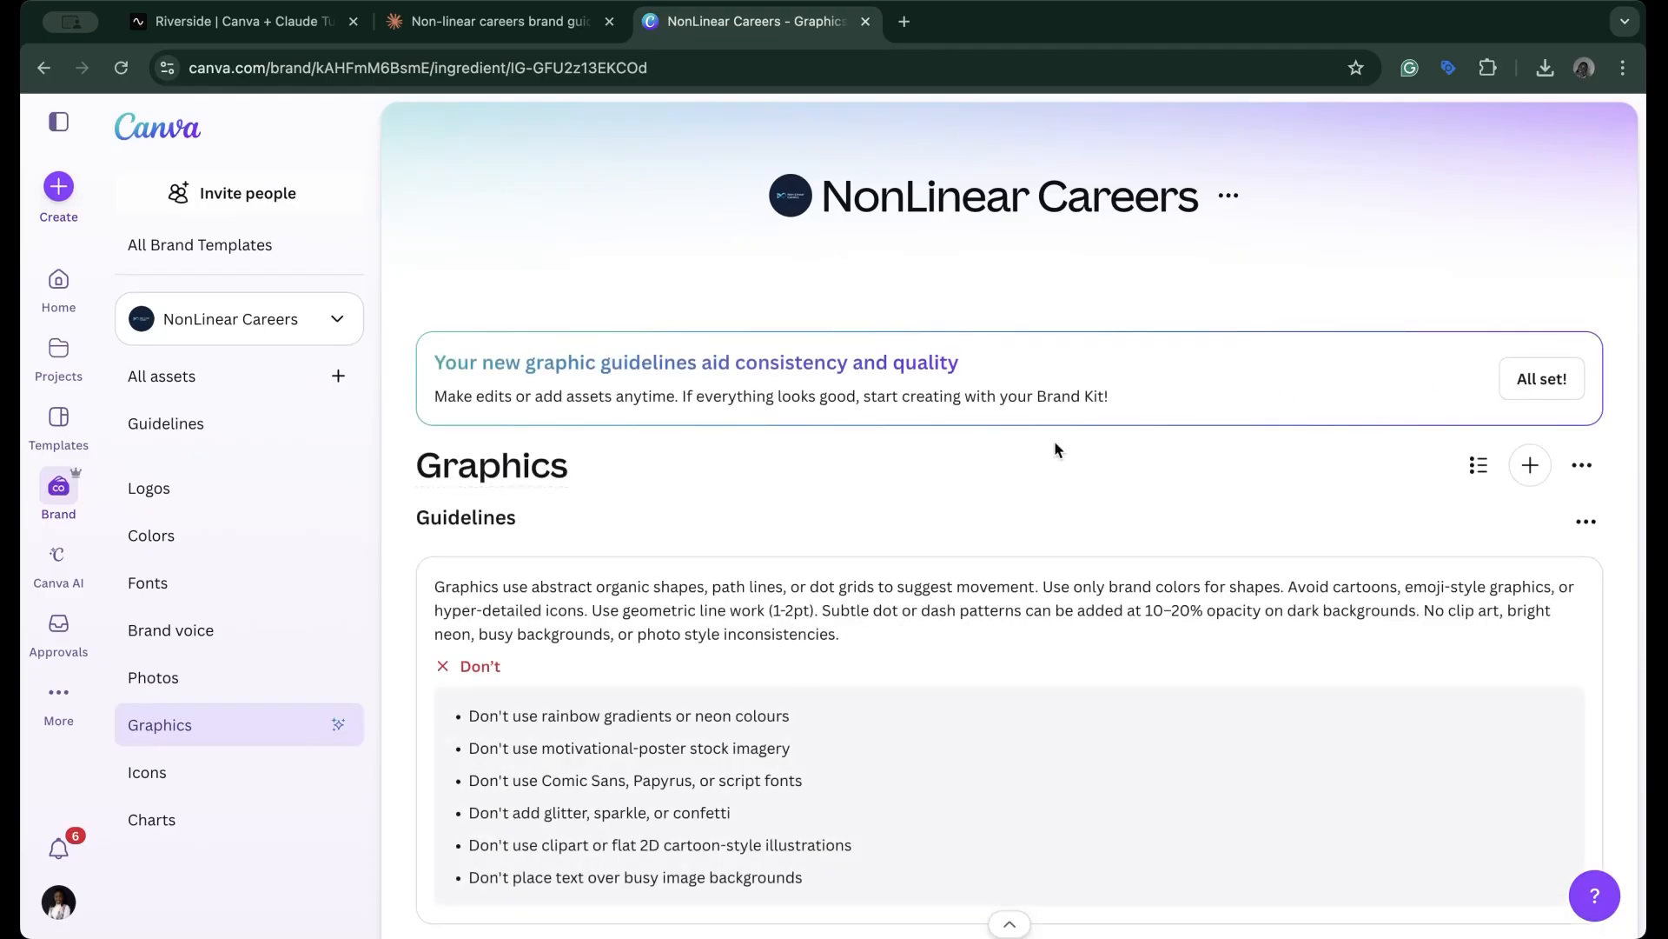
pyautogui.click(1532, 377)
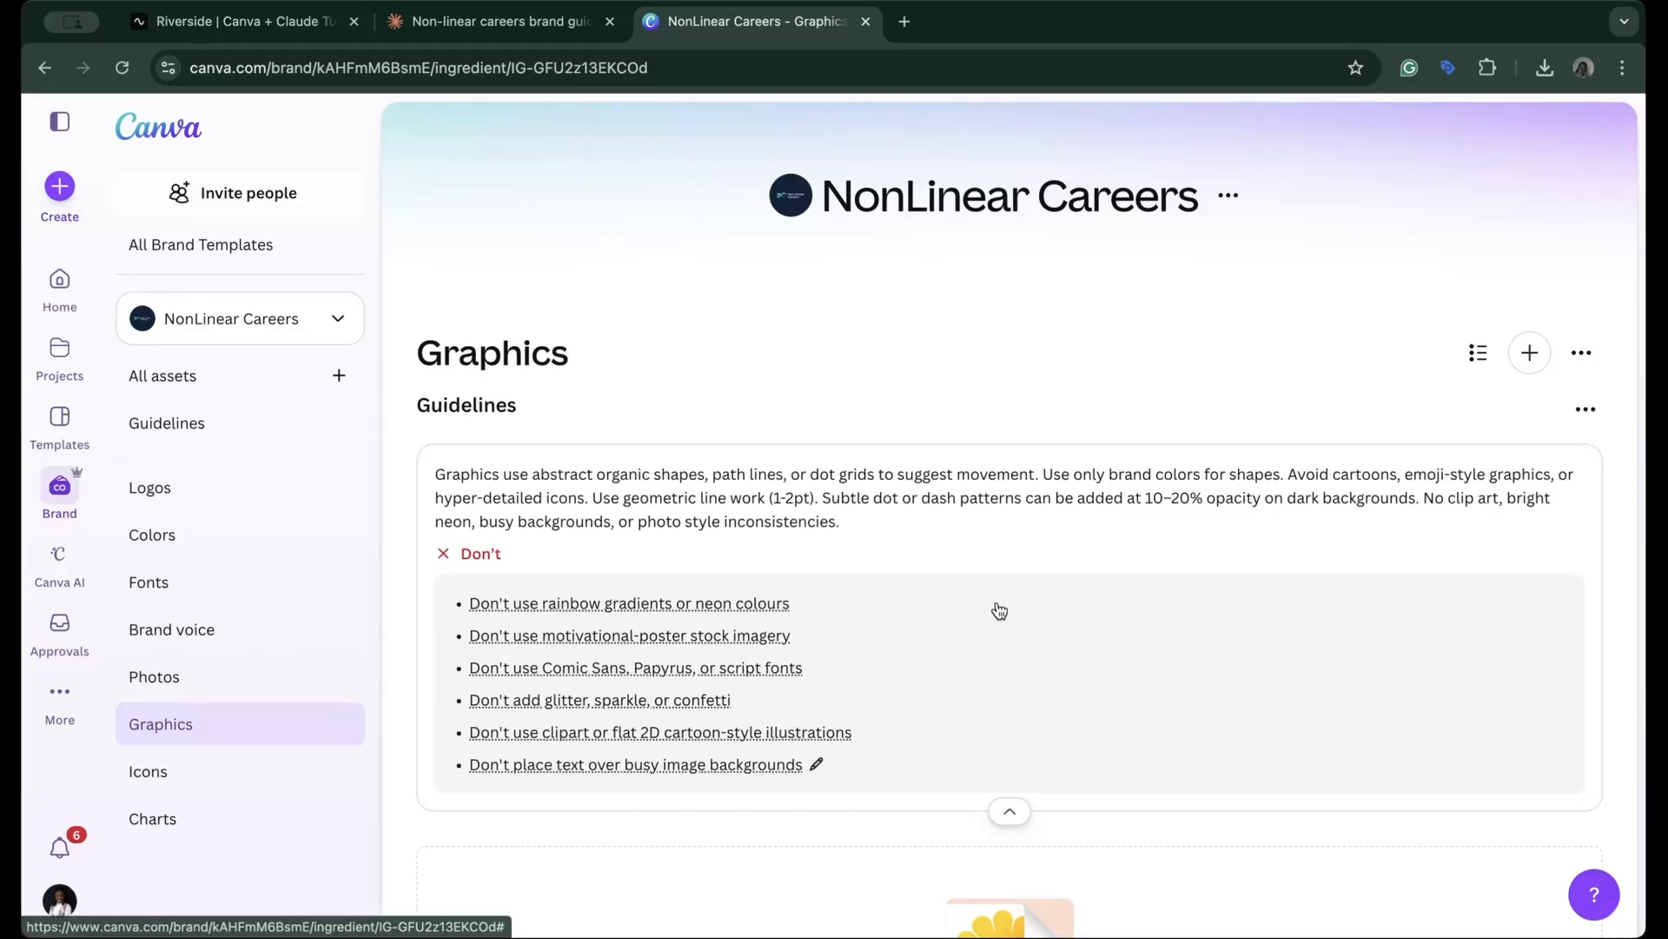
pyautogui.scroll(-3, 998, 607)
pyautogui.scroll(3, 998, 602)
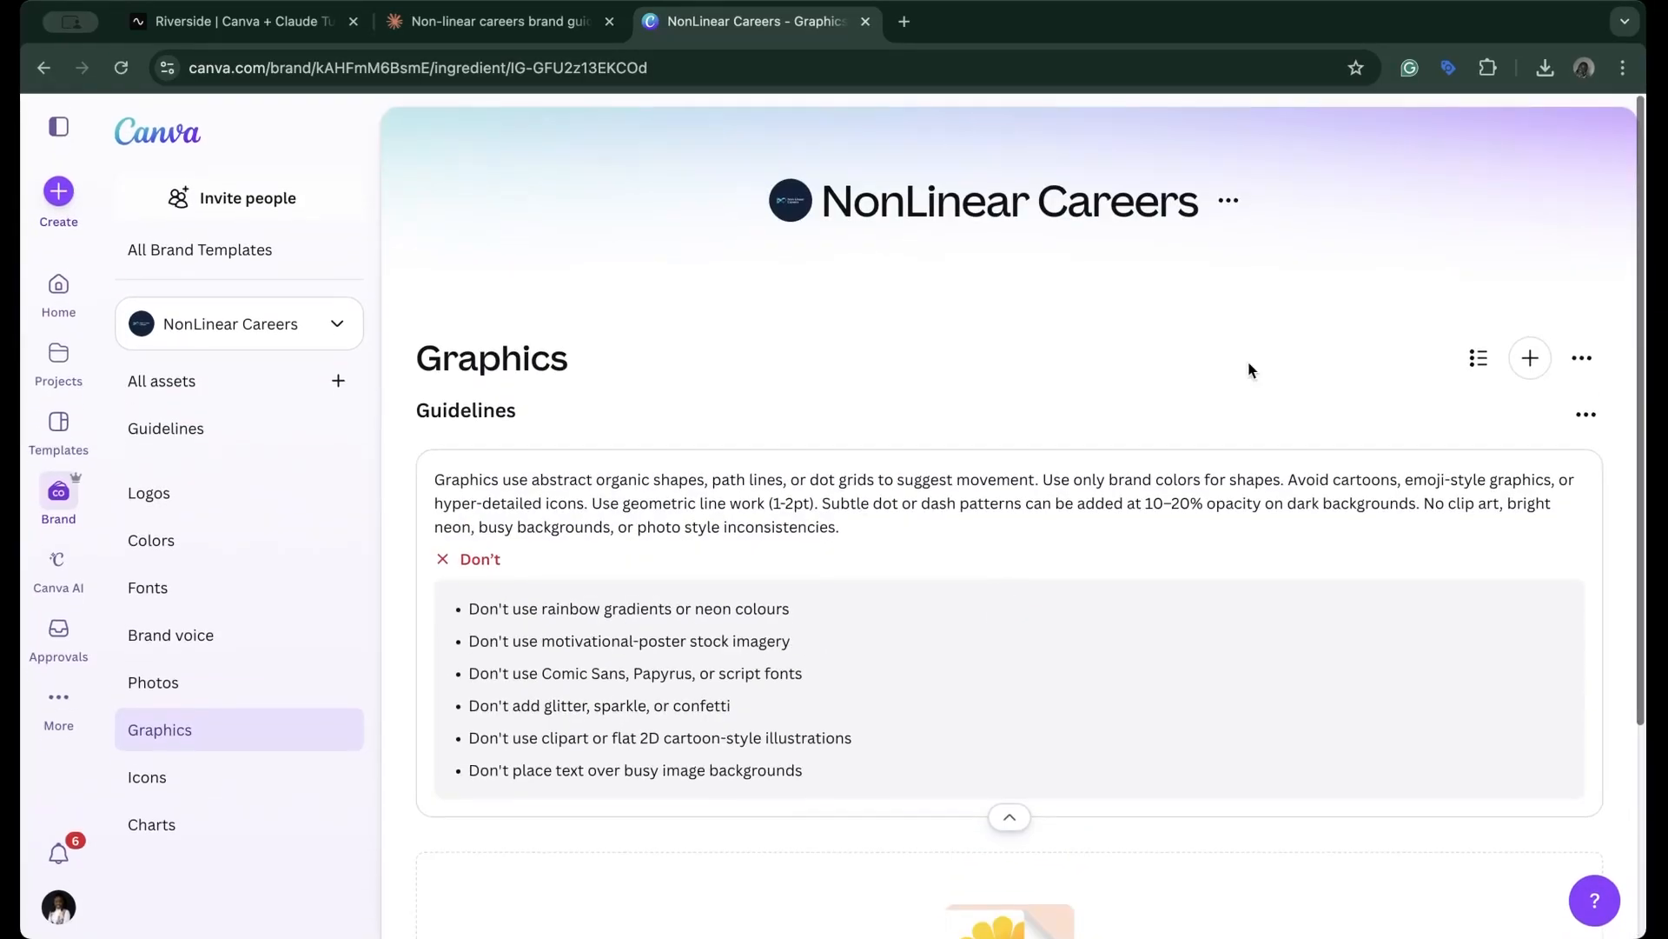
pyautogui.click(191, 375)
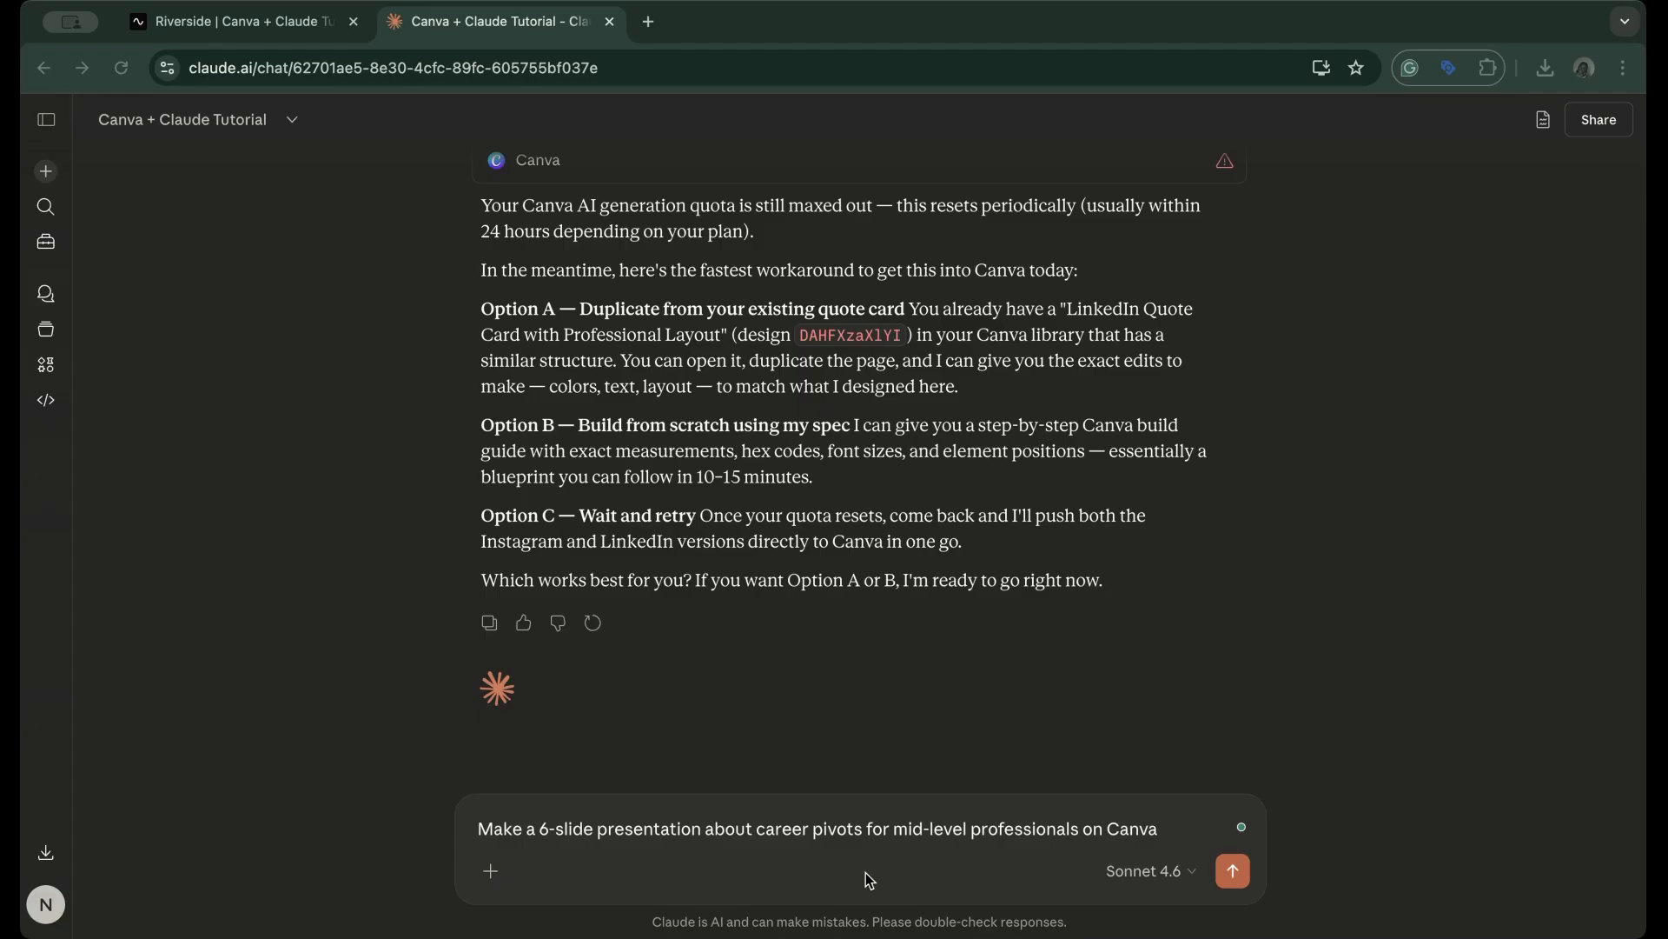
# In the Claude chat, send "Make a 6-slide presentation about career pivots for mid-level professionals on Canva" and review the proposed outline
pyautogui.click(1232, 871)
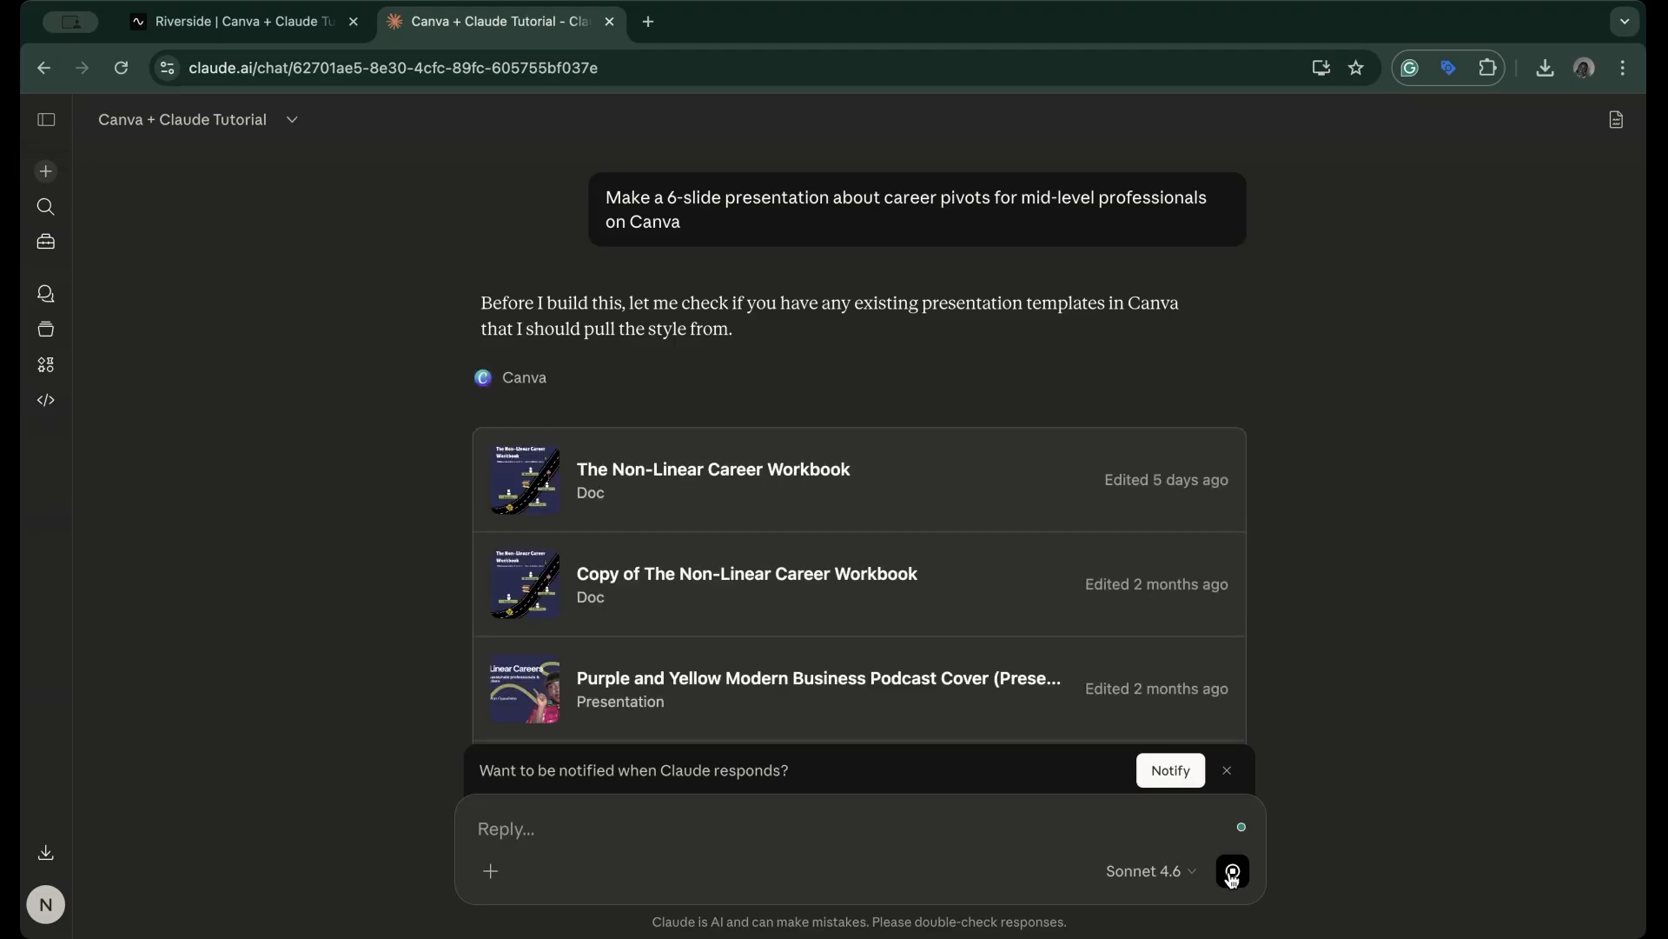
pyautogui.scroll(-5, 1076, 663)
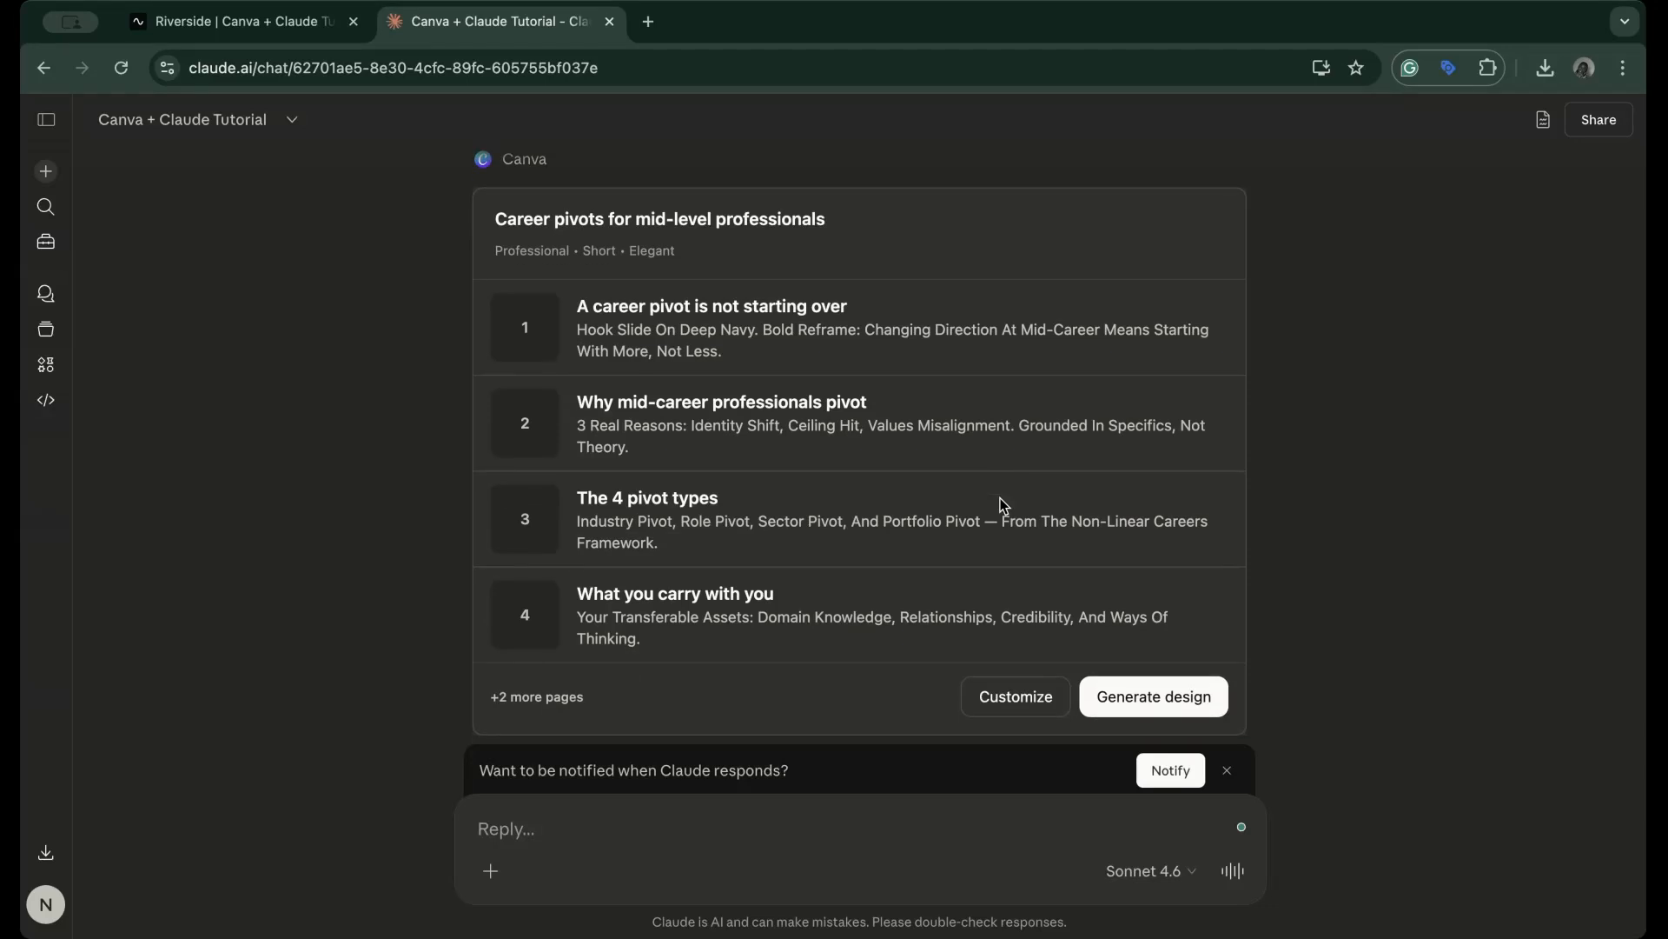
pyautogui.scroll(1, 1000, 498)
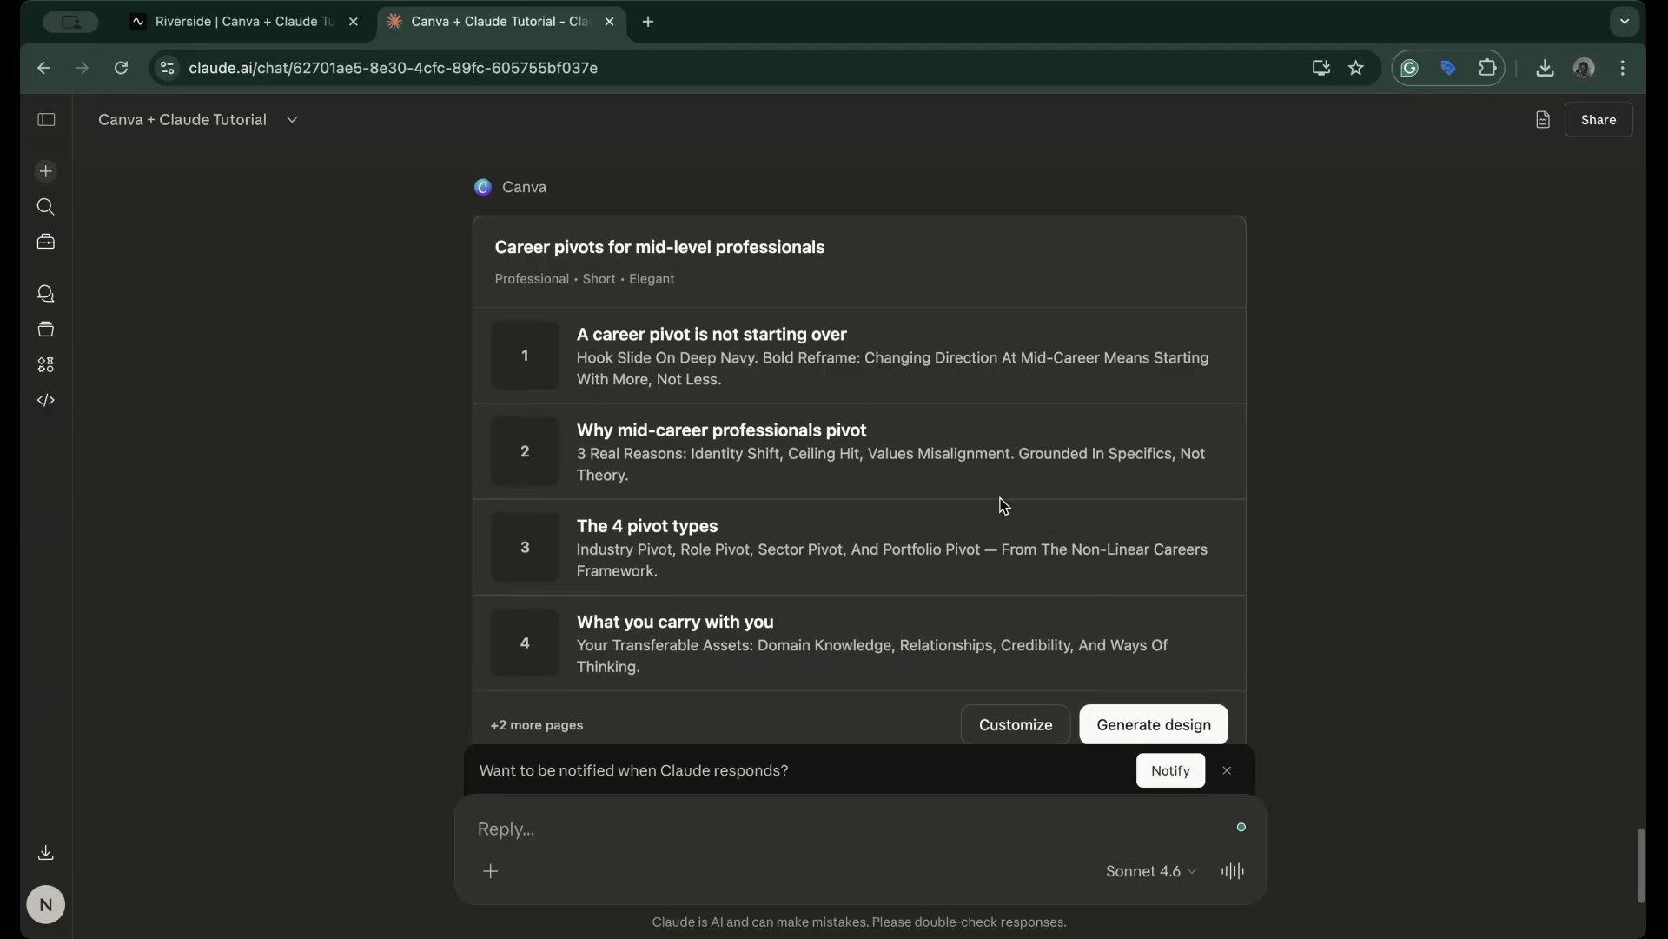
# Customize the career pivots presentation outline with the Educational audience and the Minimalist style
pyautogui.click(1028, 717)
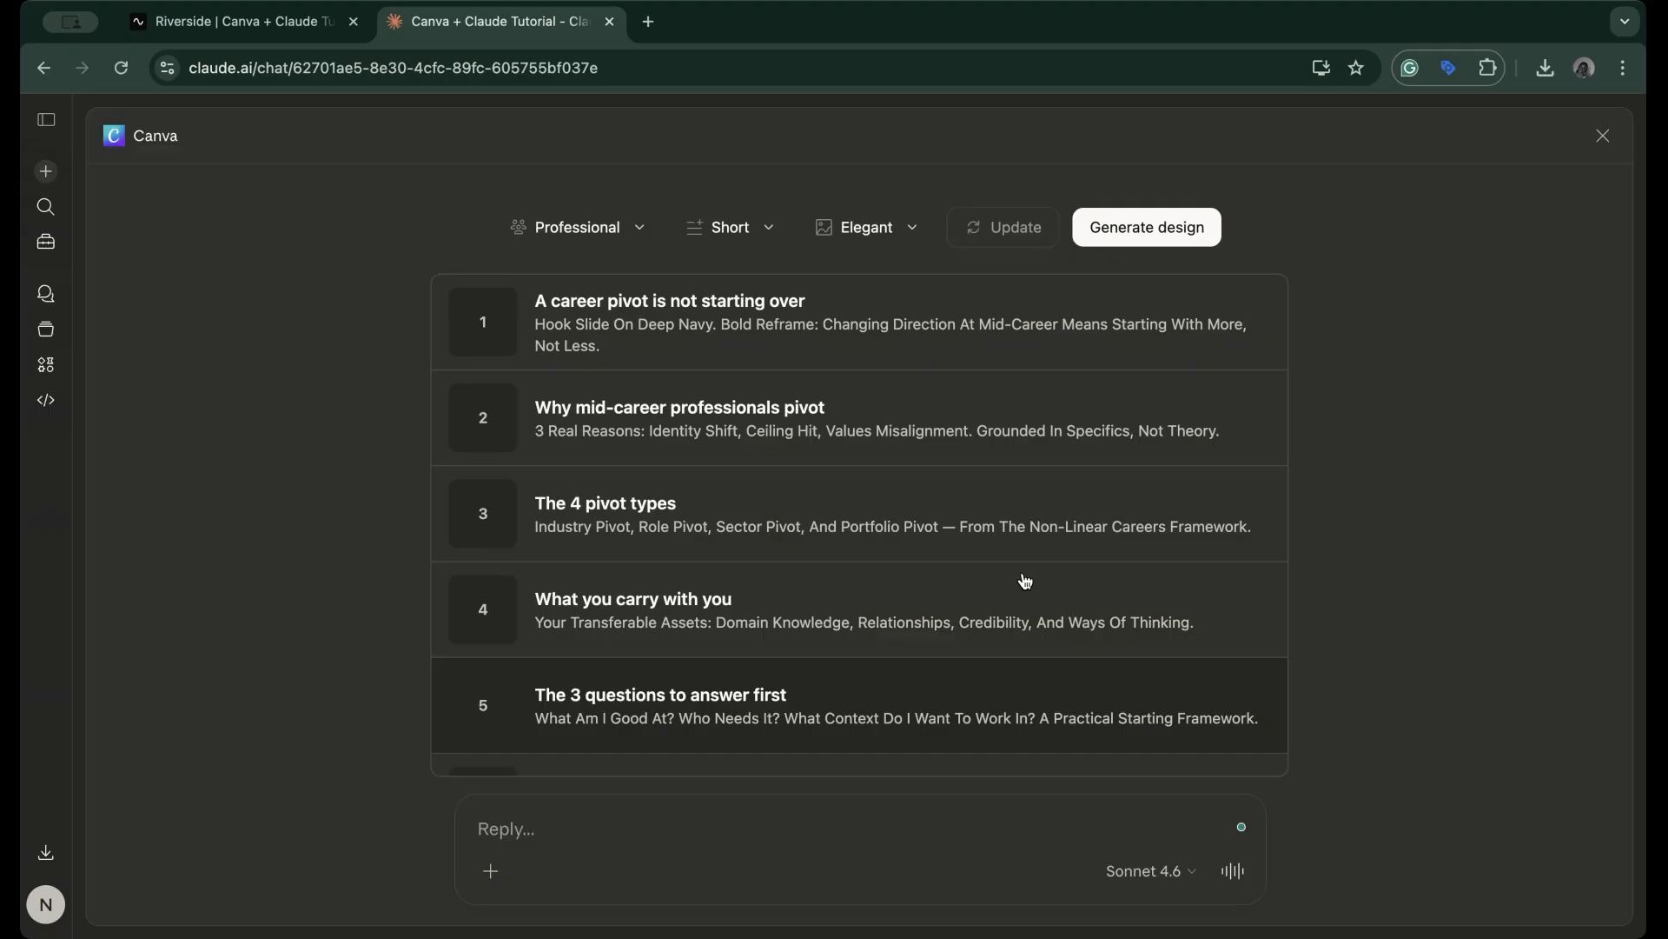
pyautogui.click(623, 222)
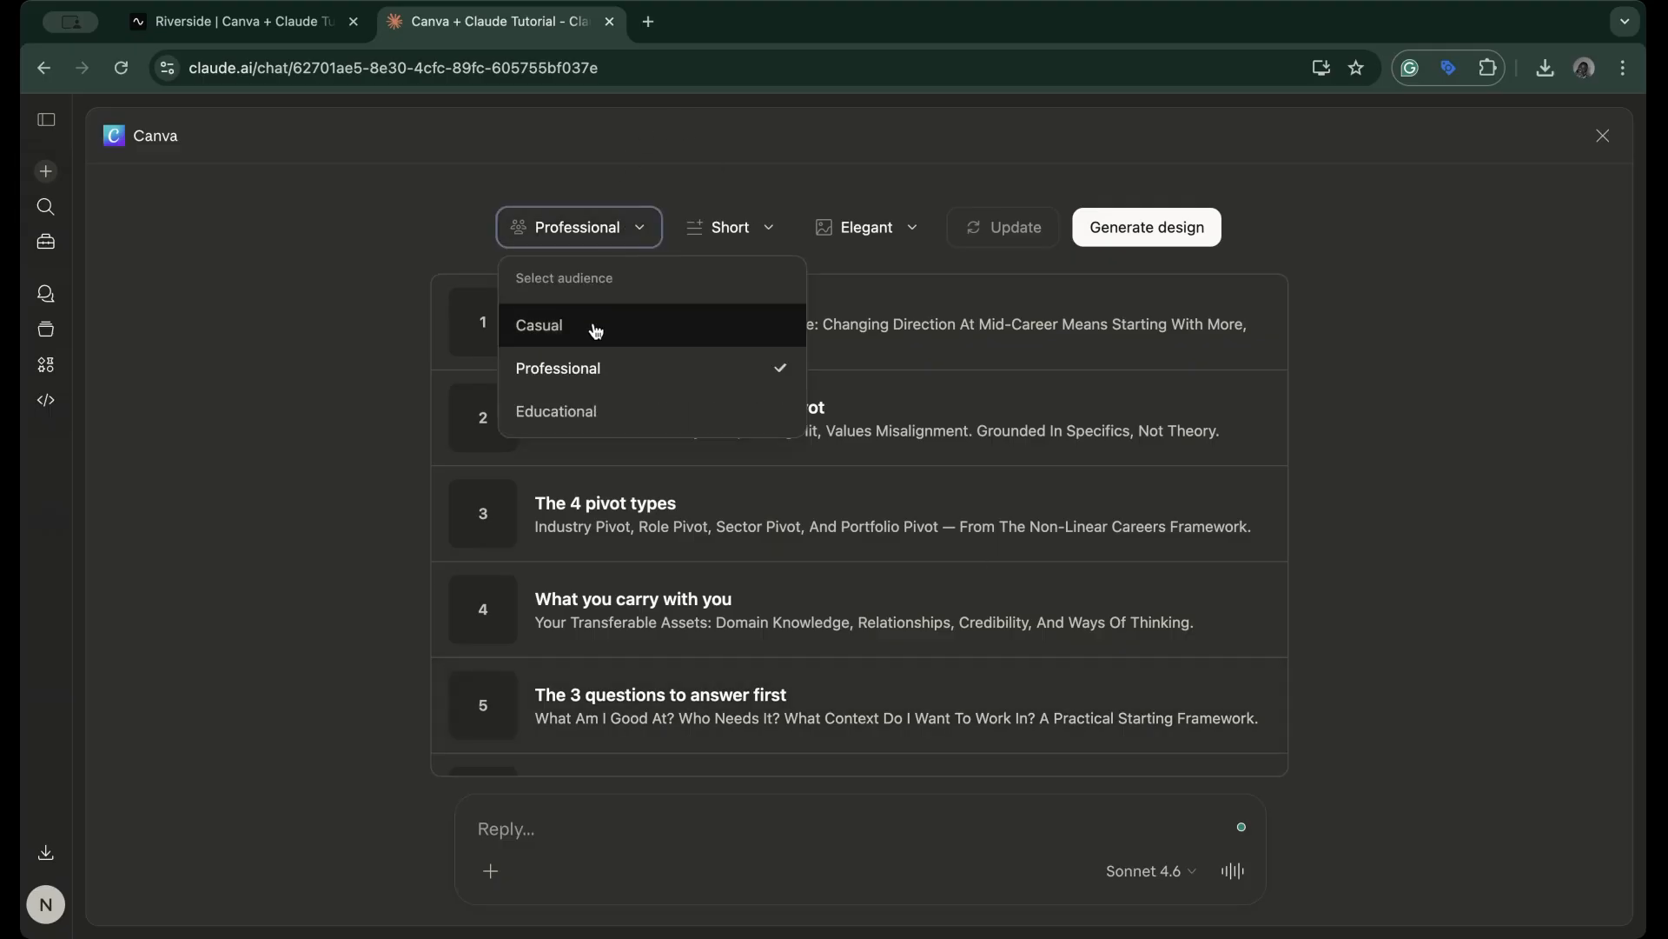
pyautogui.click(586, 411)
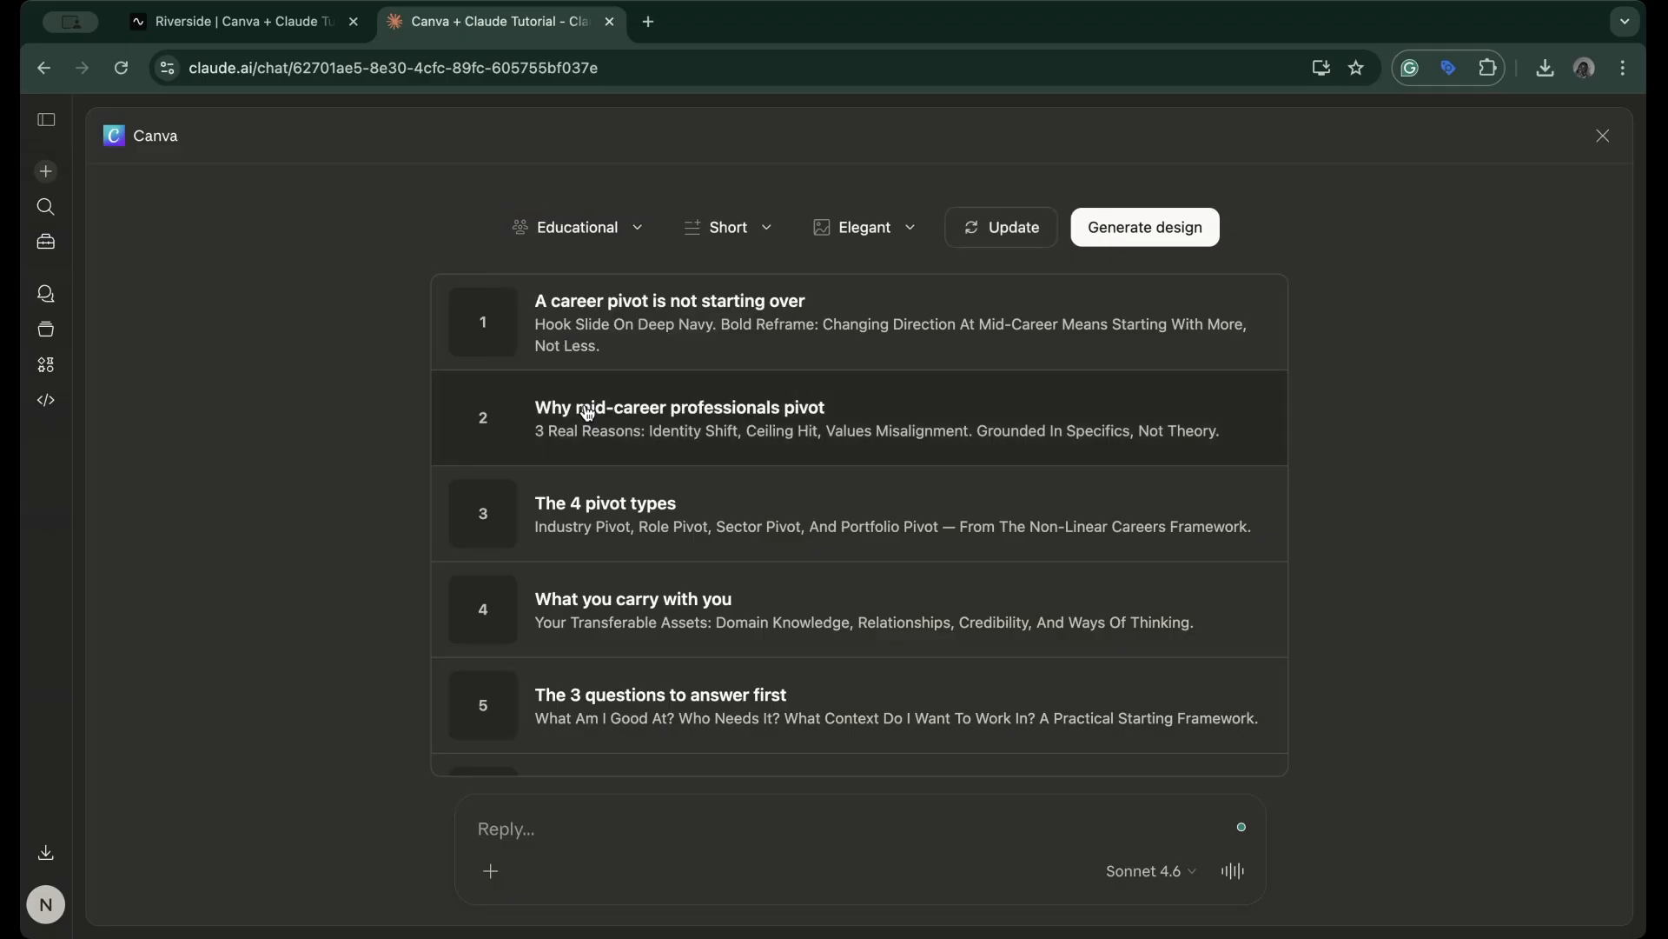
pyautogui.click(772, 232)
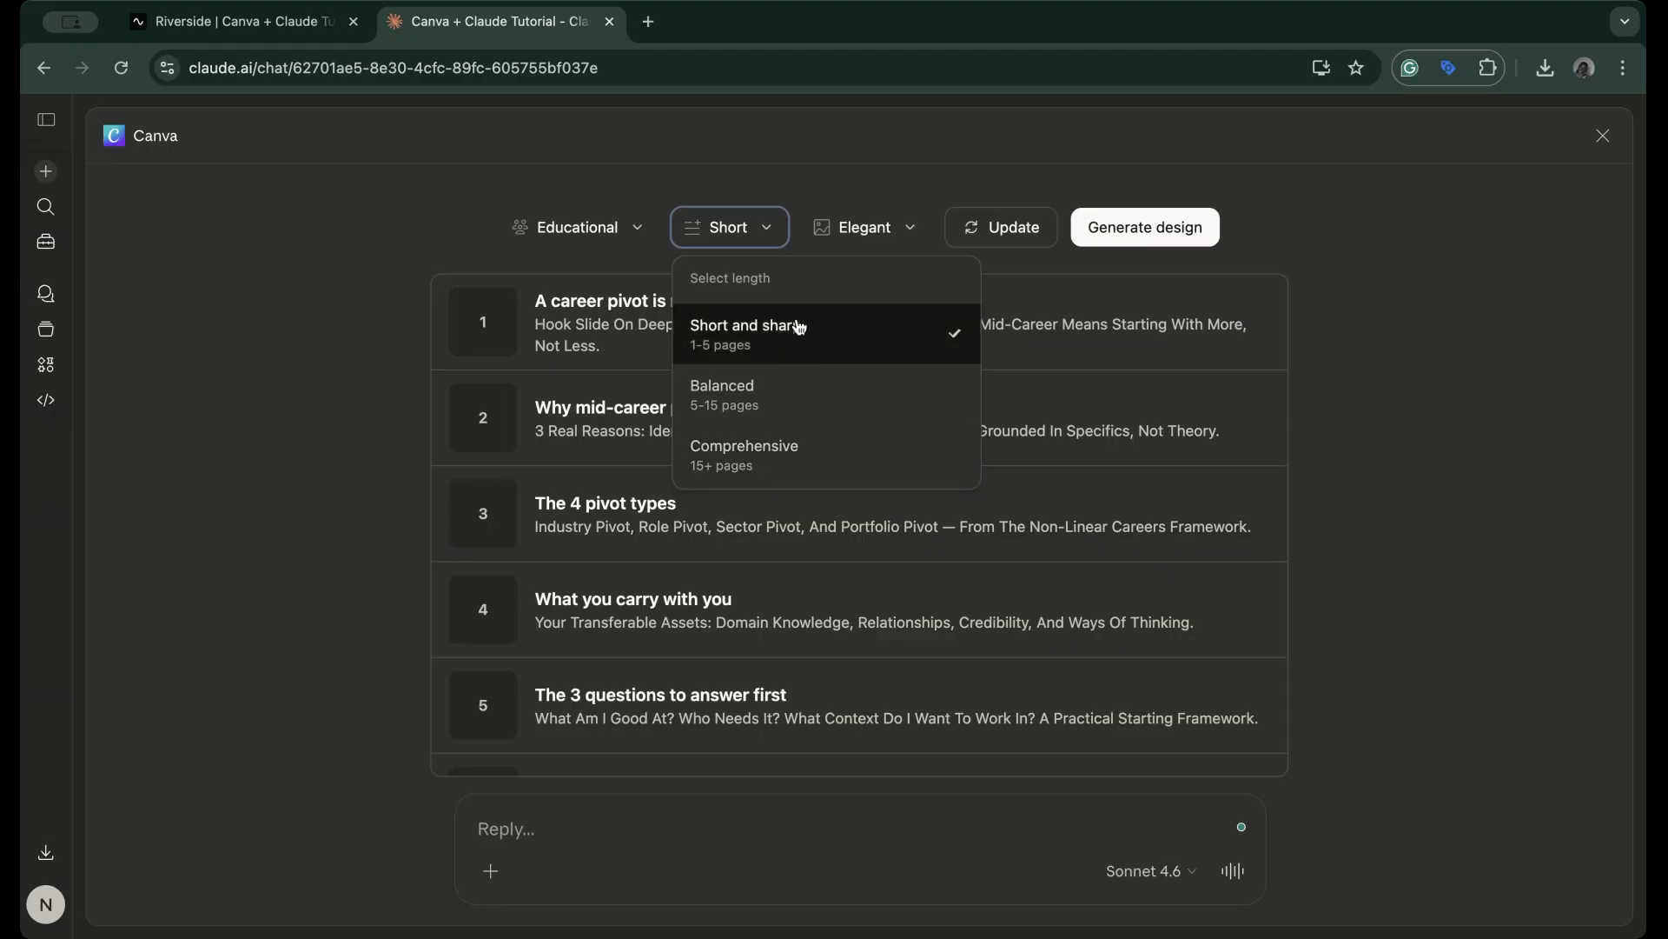
pyautogui.click(895, 235)
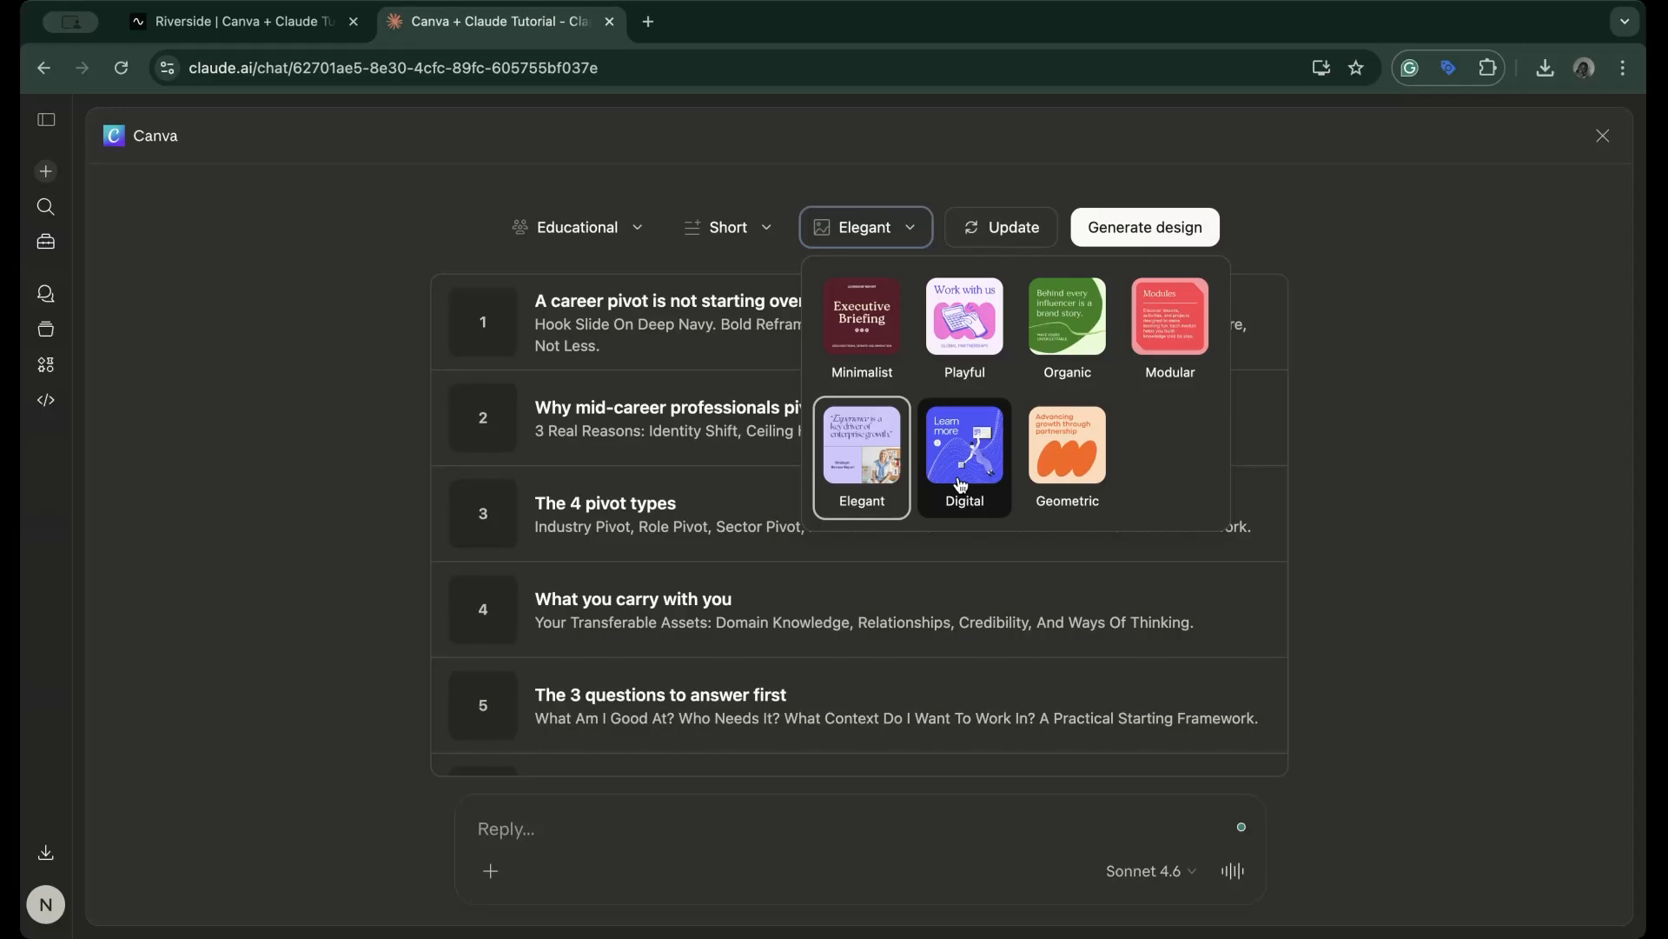
pyautogui.click(860, 337)
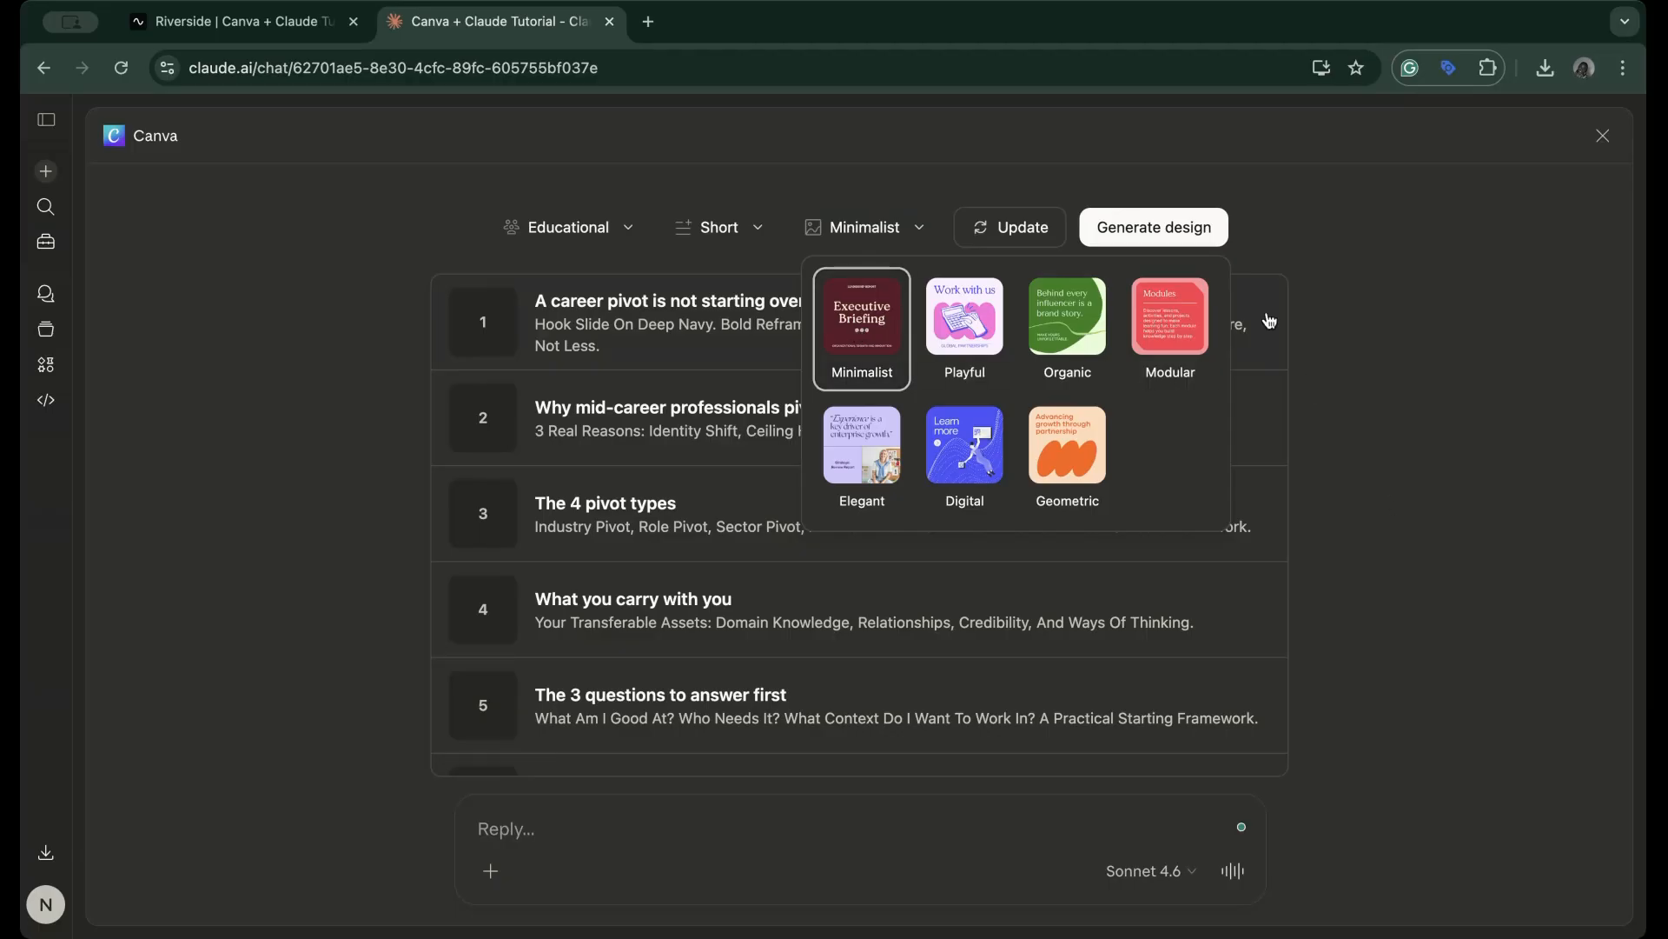
# Request the design generation from the customized outline, review the prefilled prompt with its slide descriptions, and send it
pyautogui.click(1174, 249)
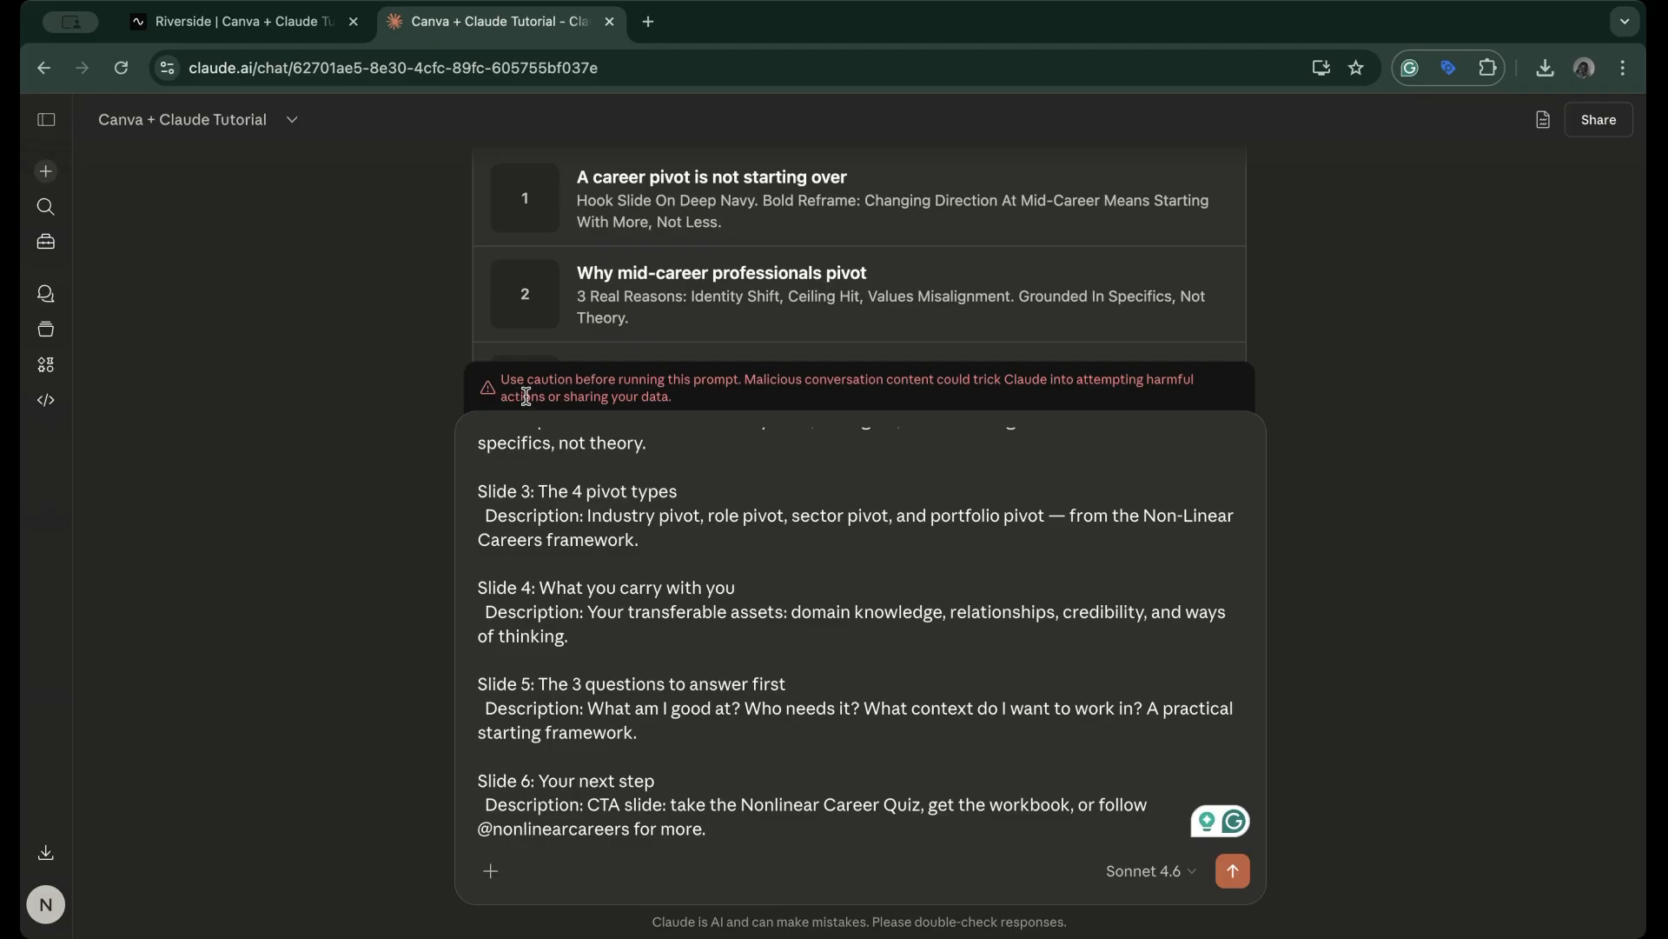
pyautogui.scroll(15, 901, 558)
pyautogui.scroll(-15, 901, 559)
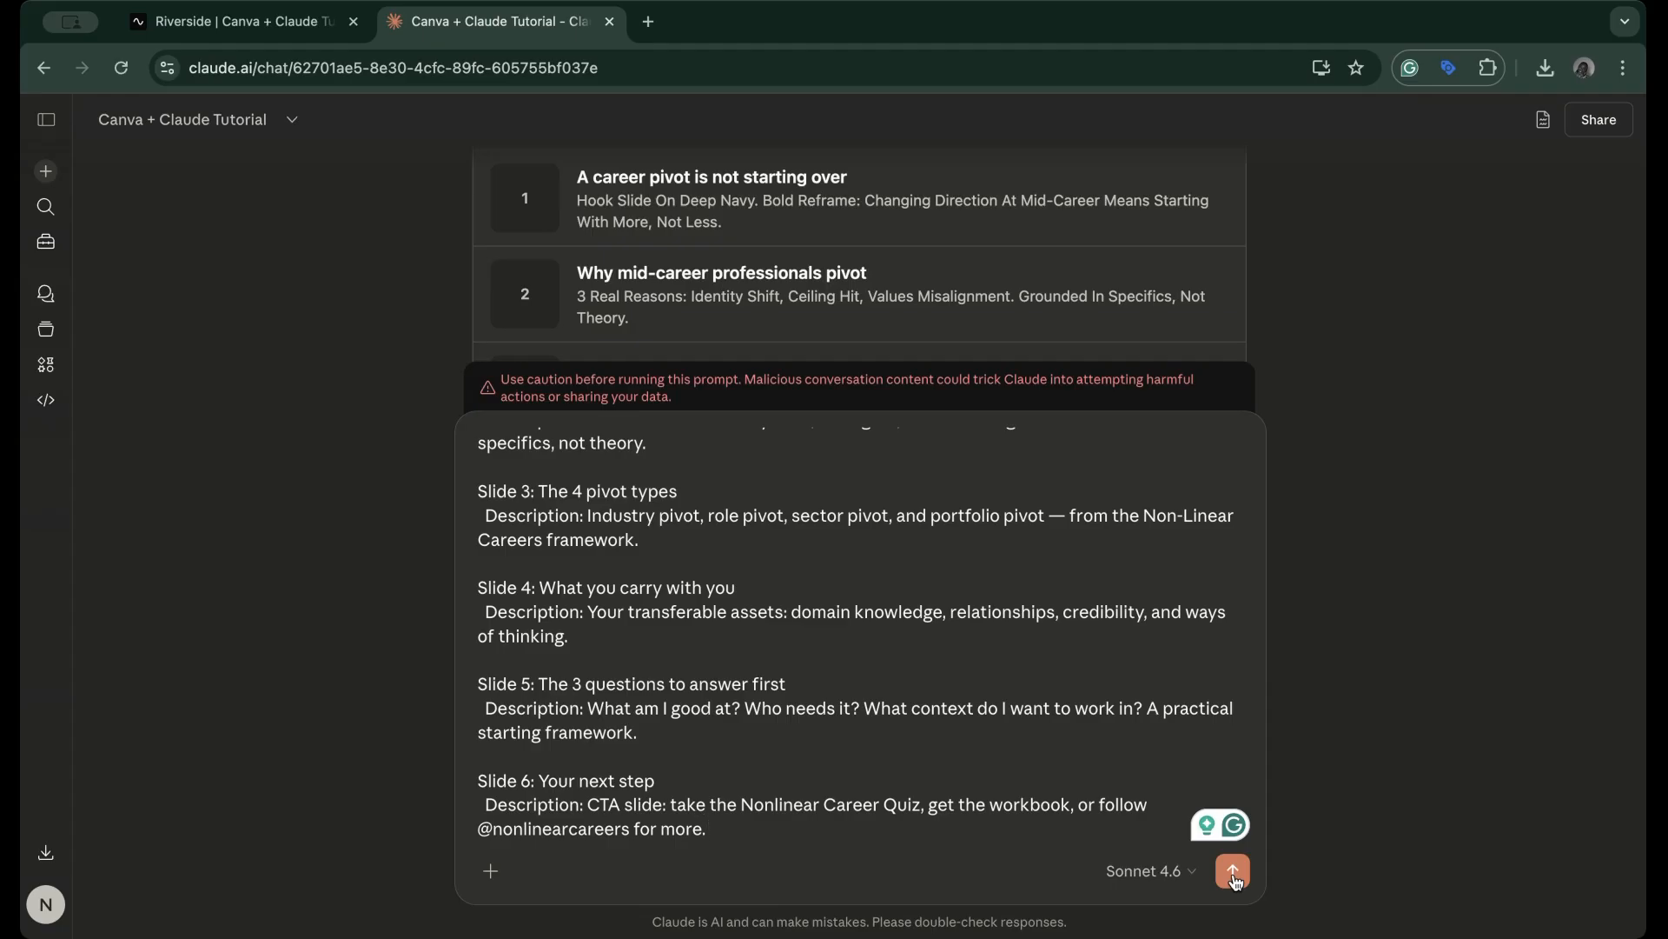
pyautogui.scroll(10, 702, 651)
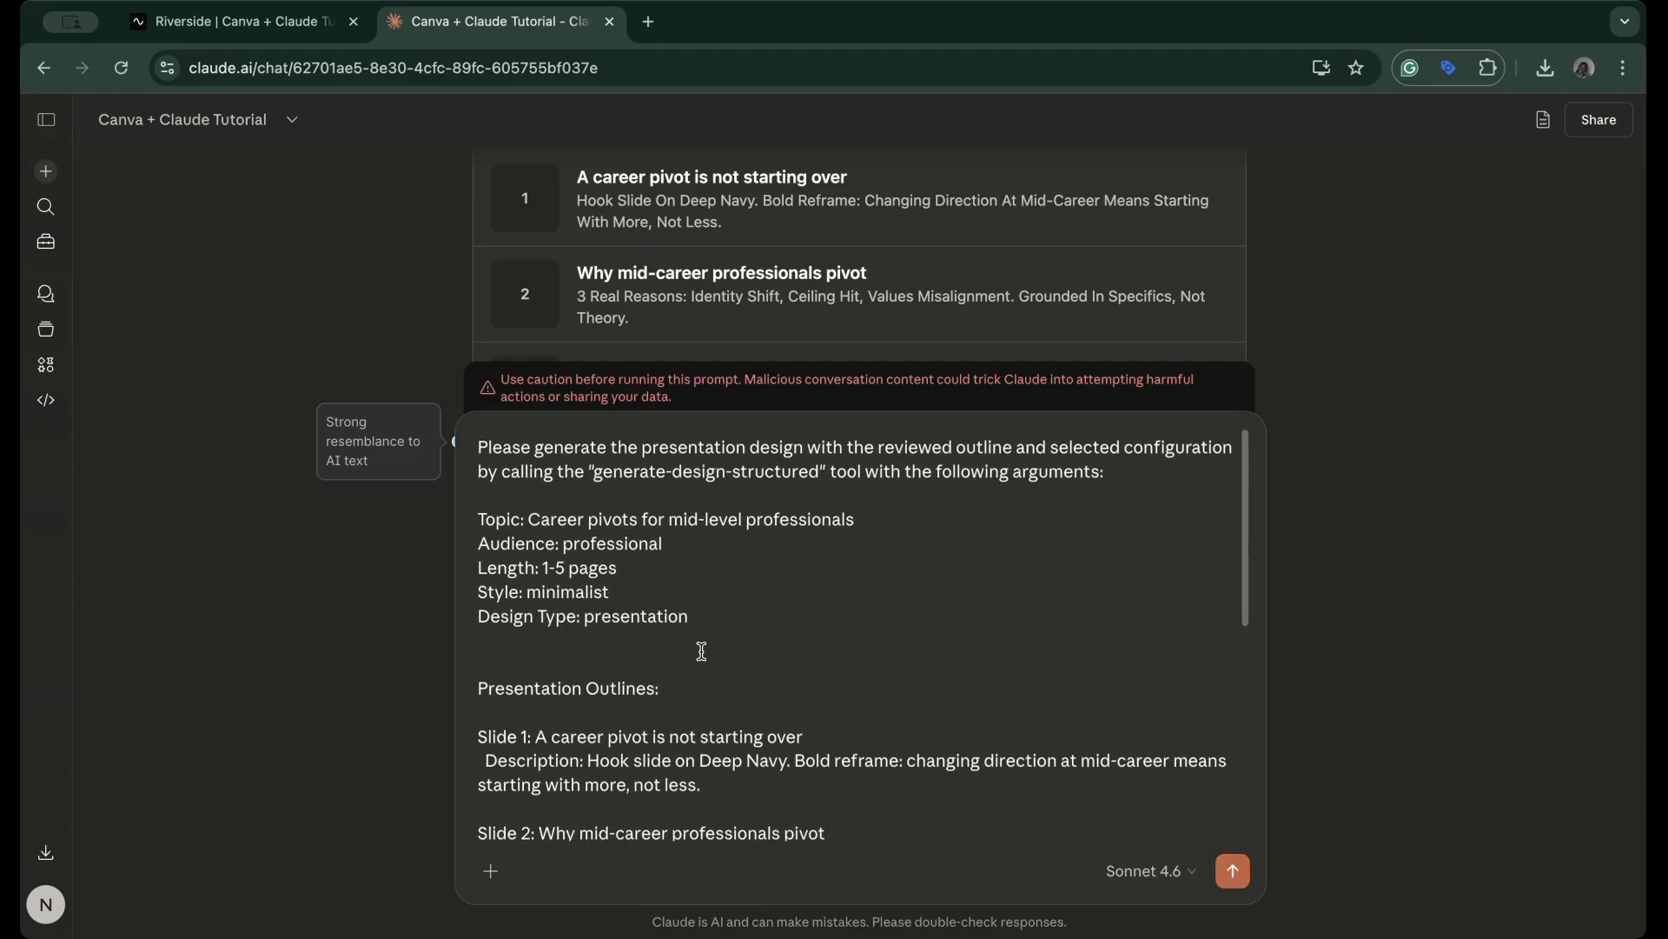
pyautogui.scroll(-10, 702, 651)
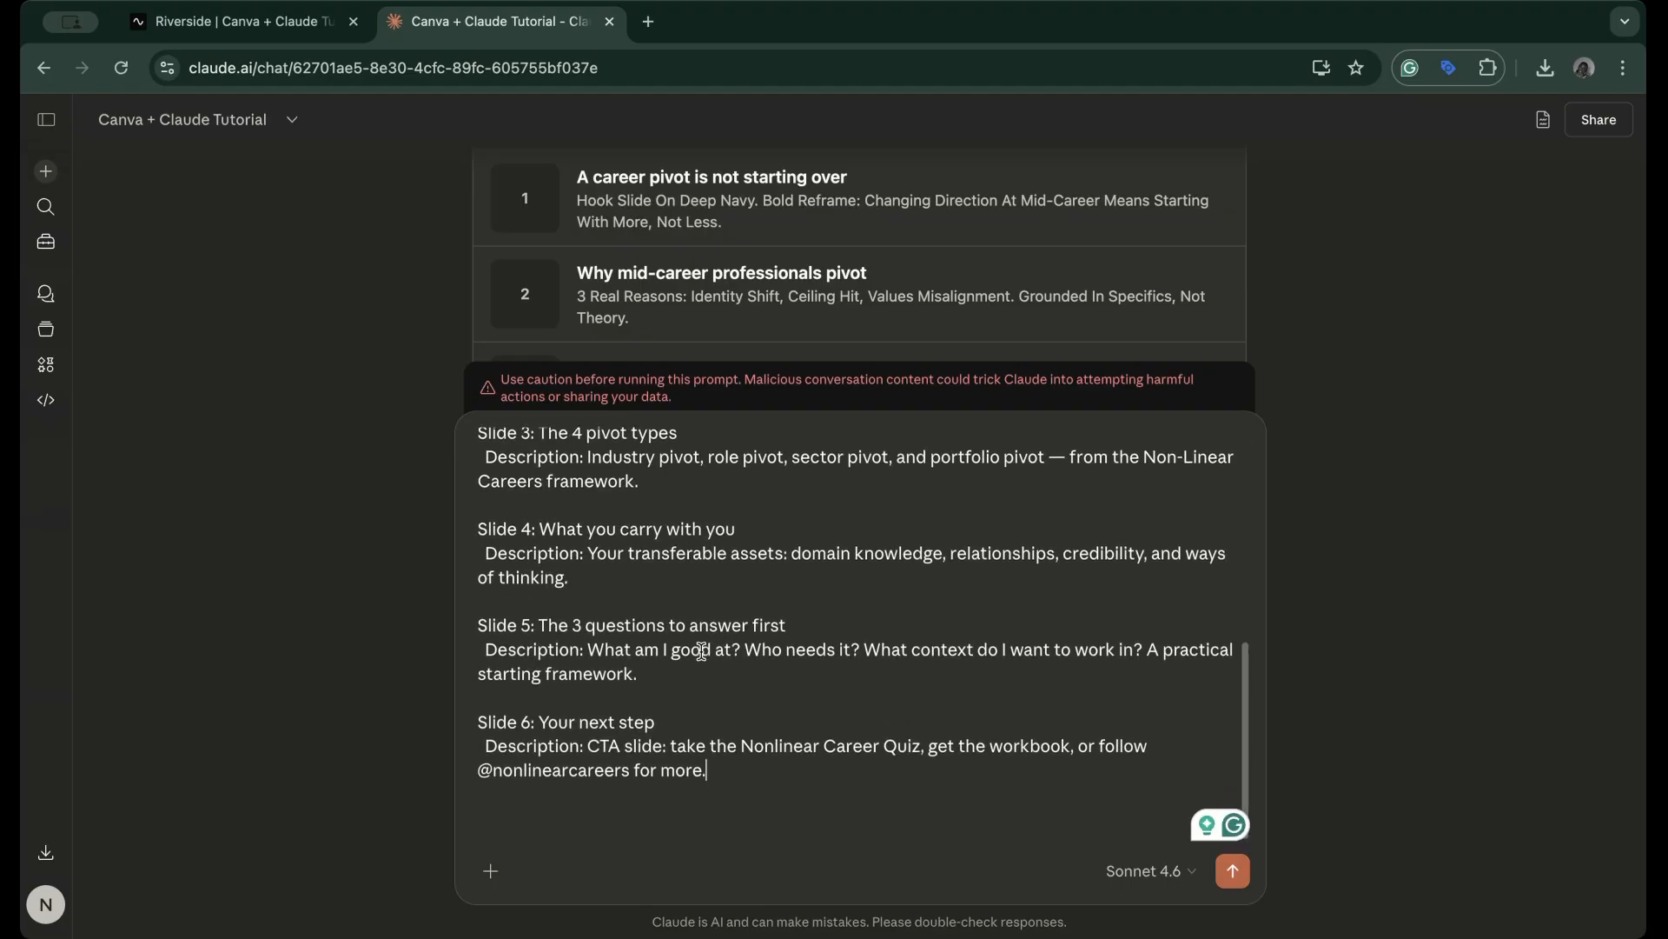
pyautogui.click(1233, 871)
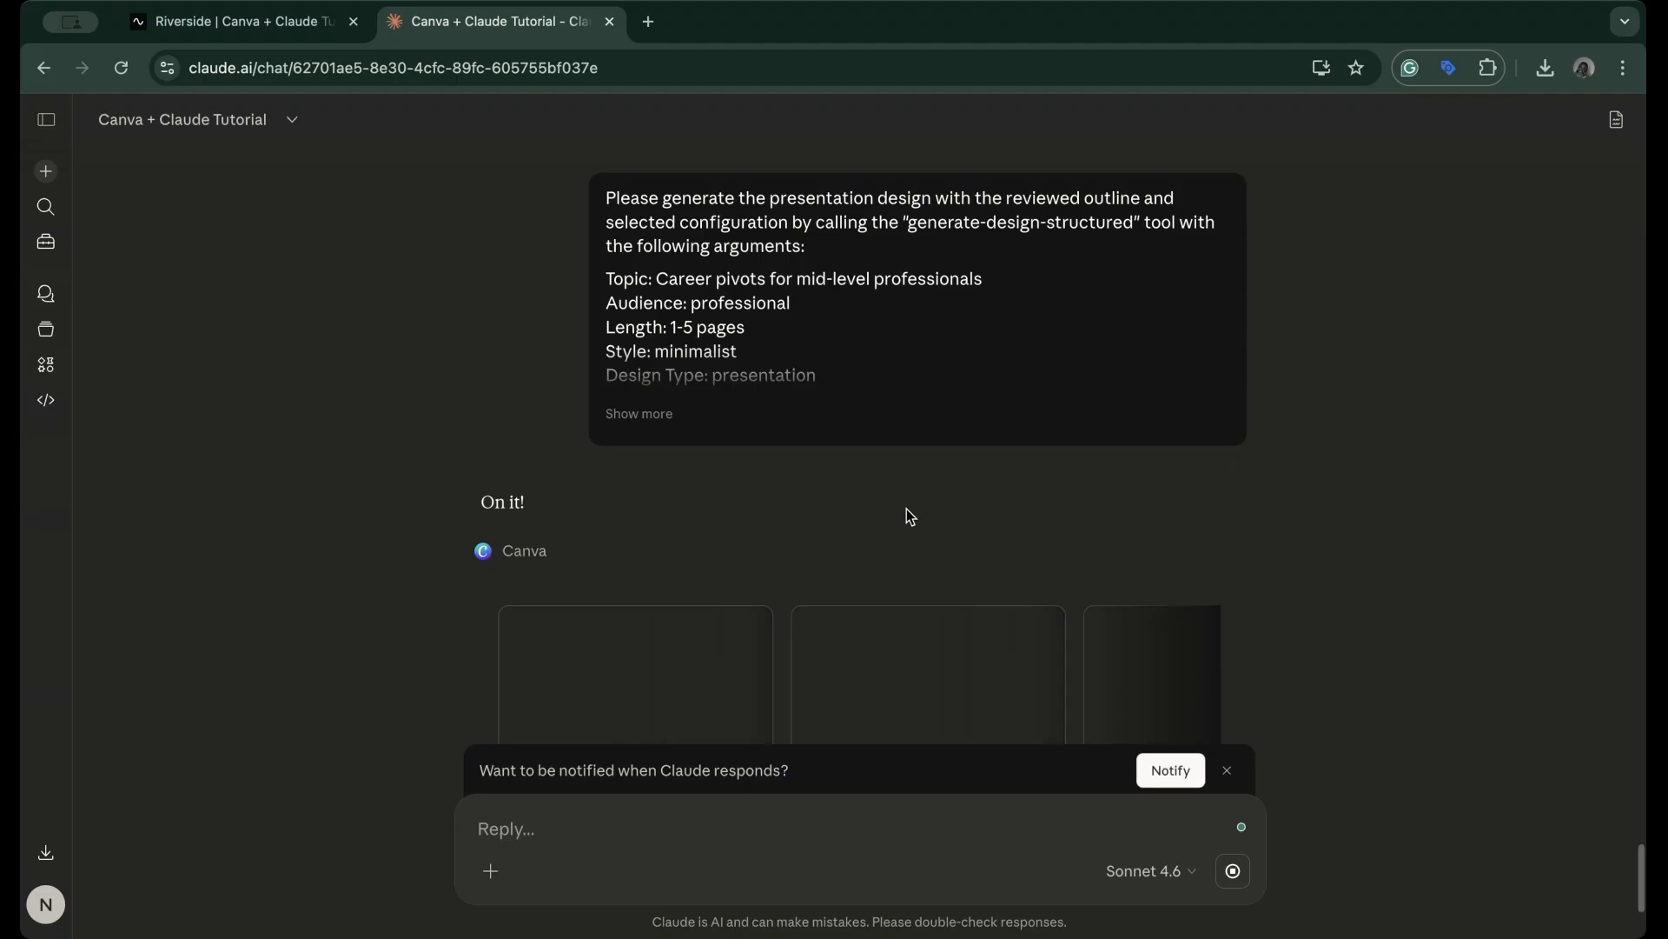
# Browse the career pivots design candidates that Canva generated in the Claude chat and compare their covers
pyautogui.scroll(-2, 905, 508)
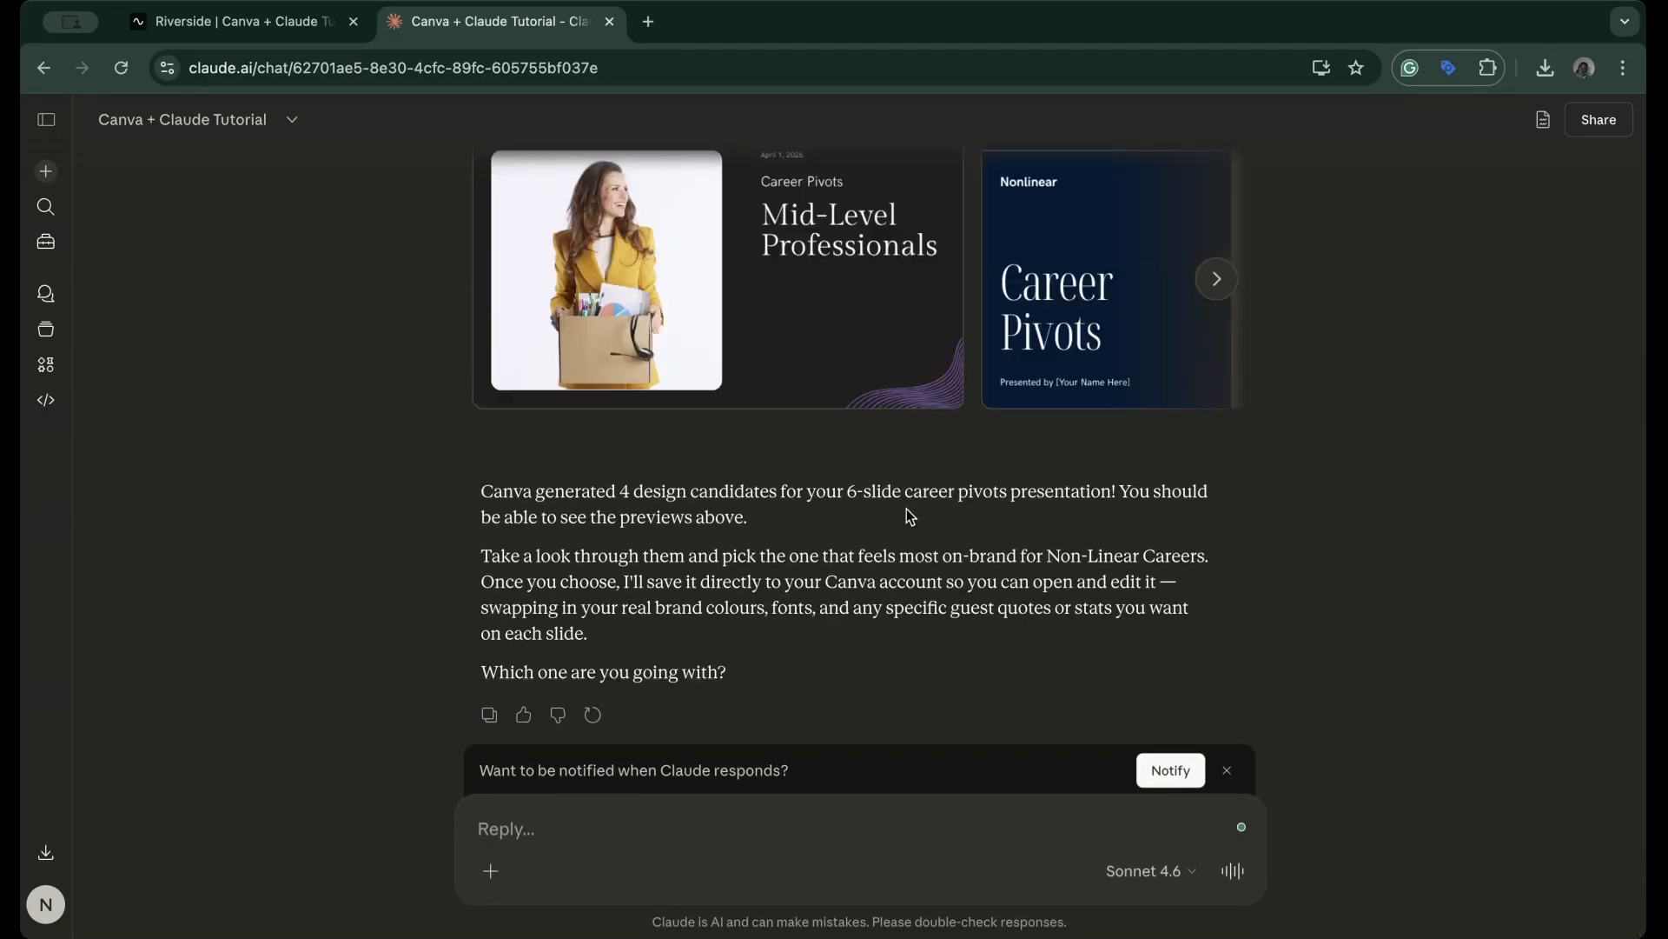
pyautogui.scroll(3, 908, 515)
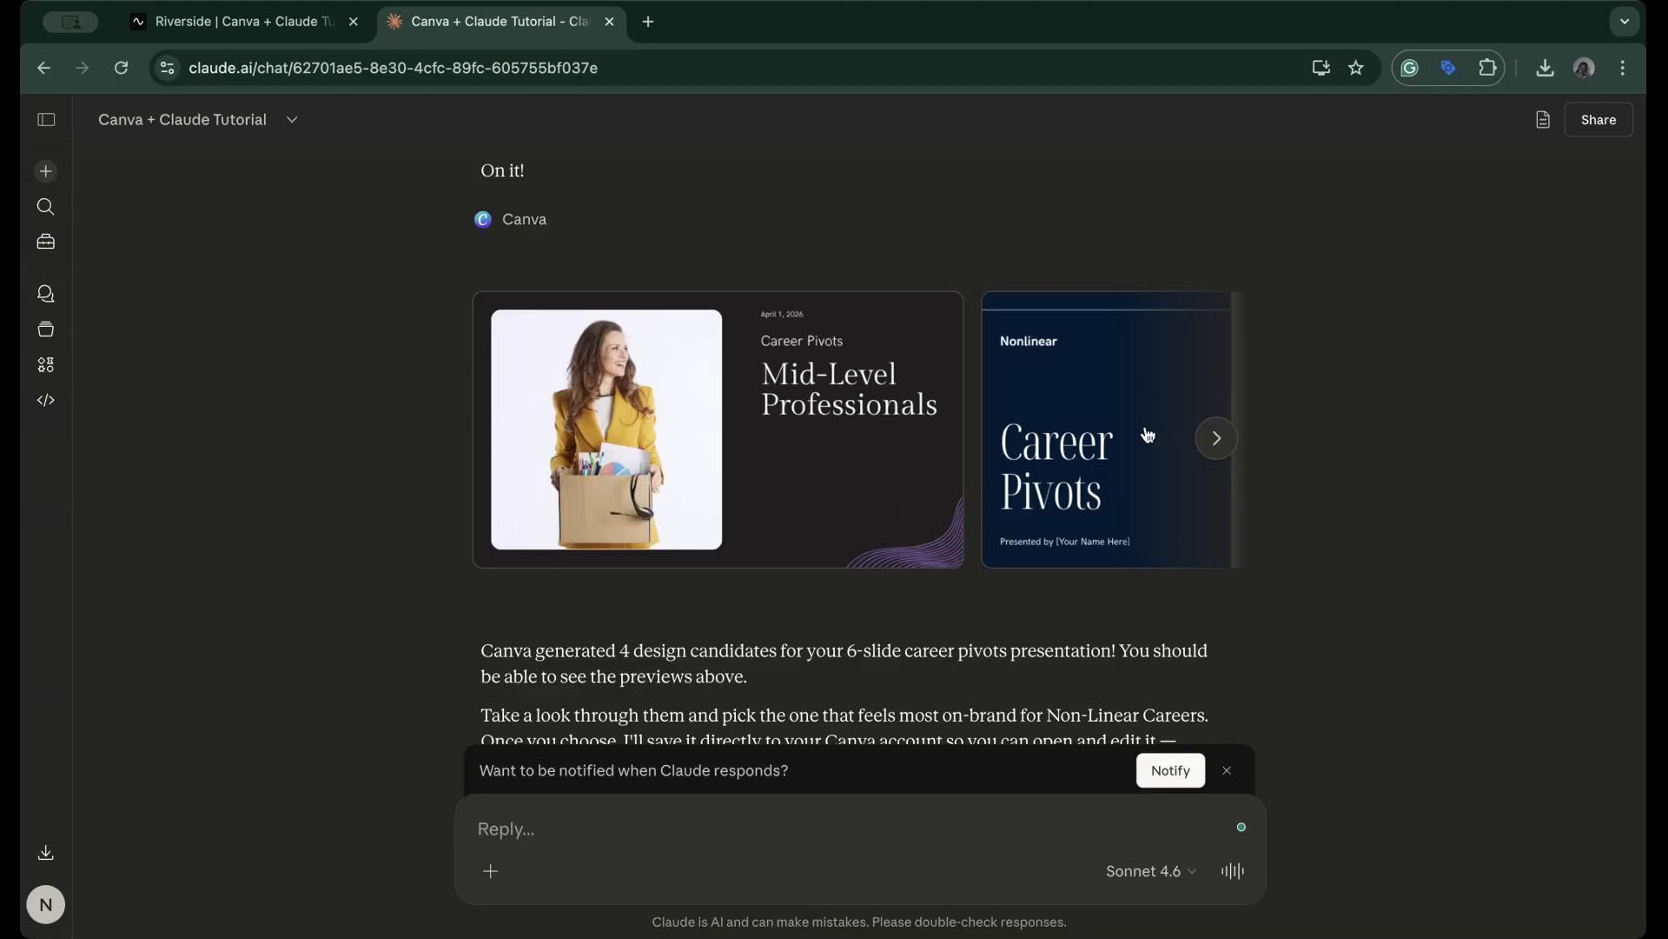
pyautogui.click(1230, 441)
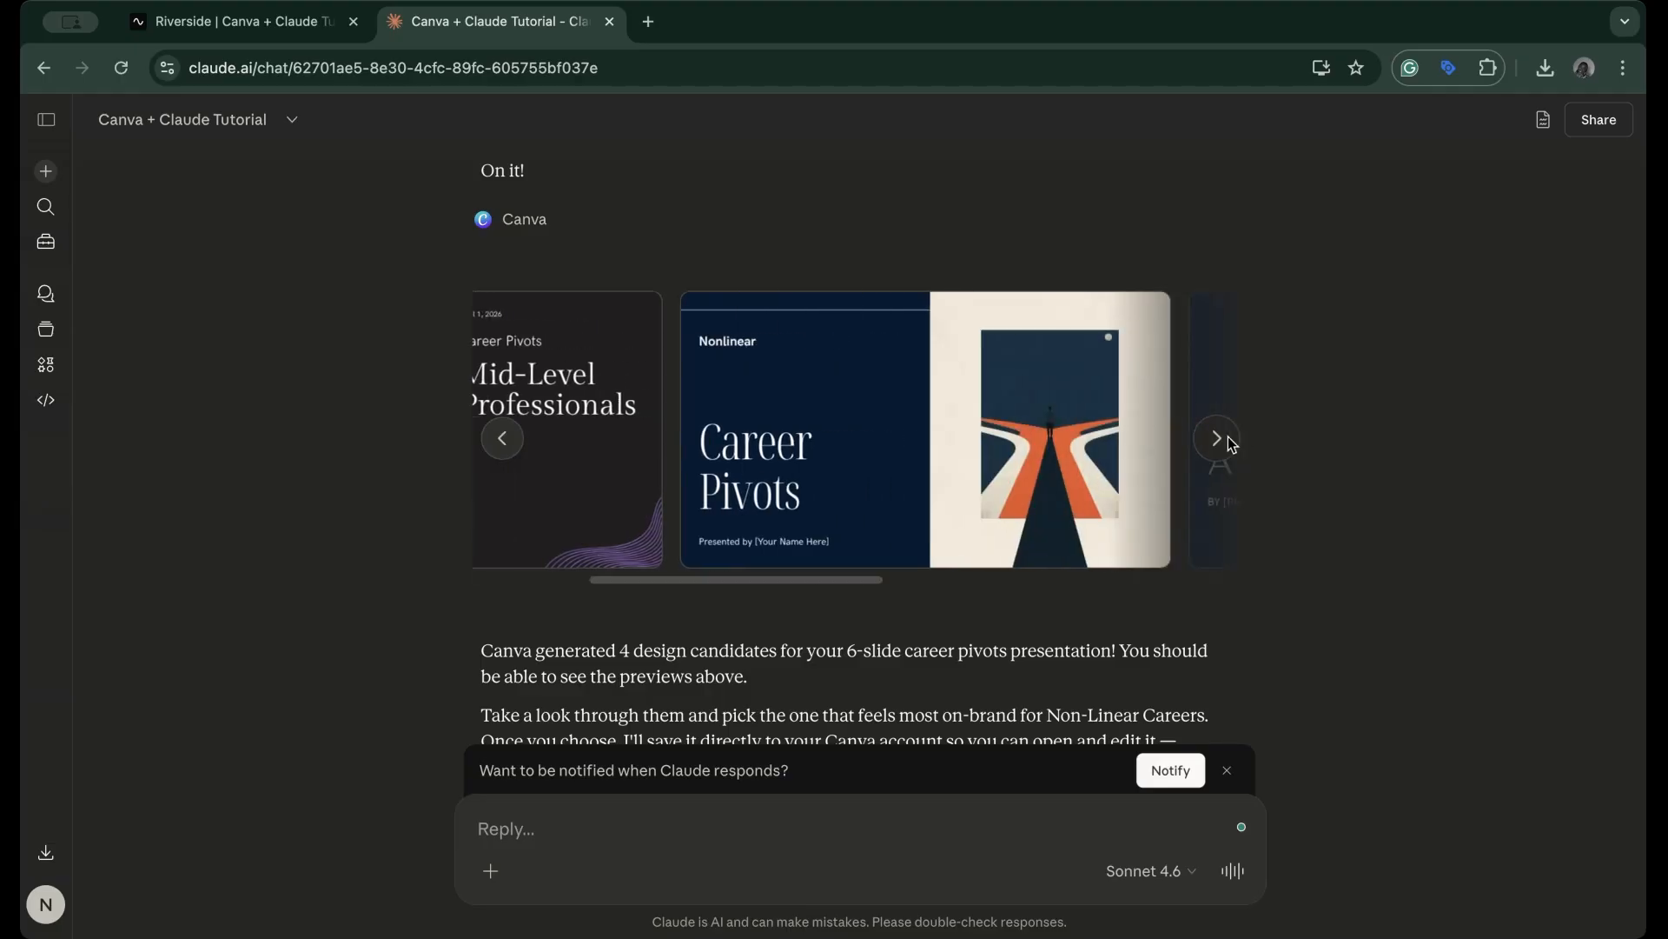
pyautogui.click(1216, 439)
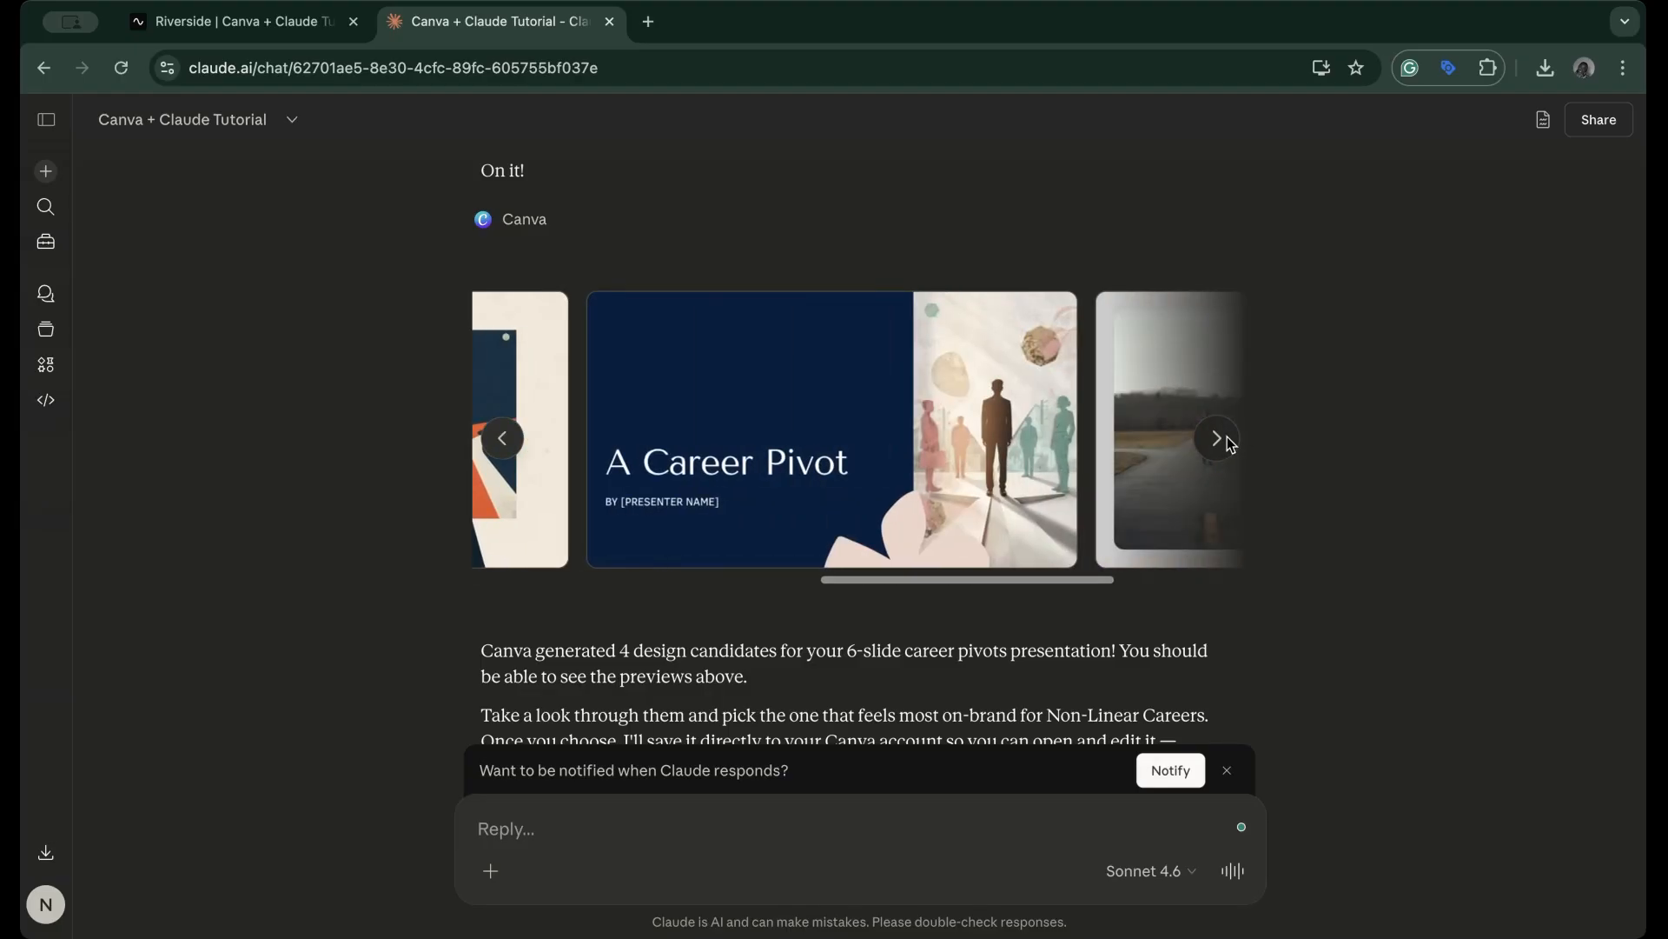
pyautogui.click(1217, 438)
pyautogui.click(1218, 439)
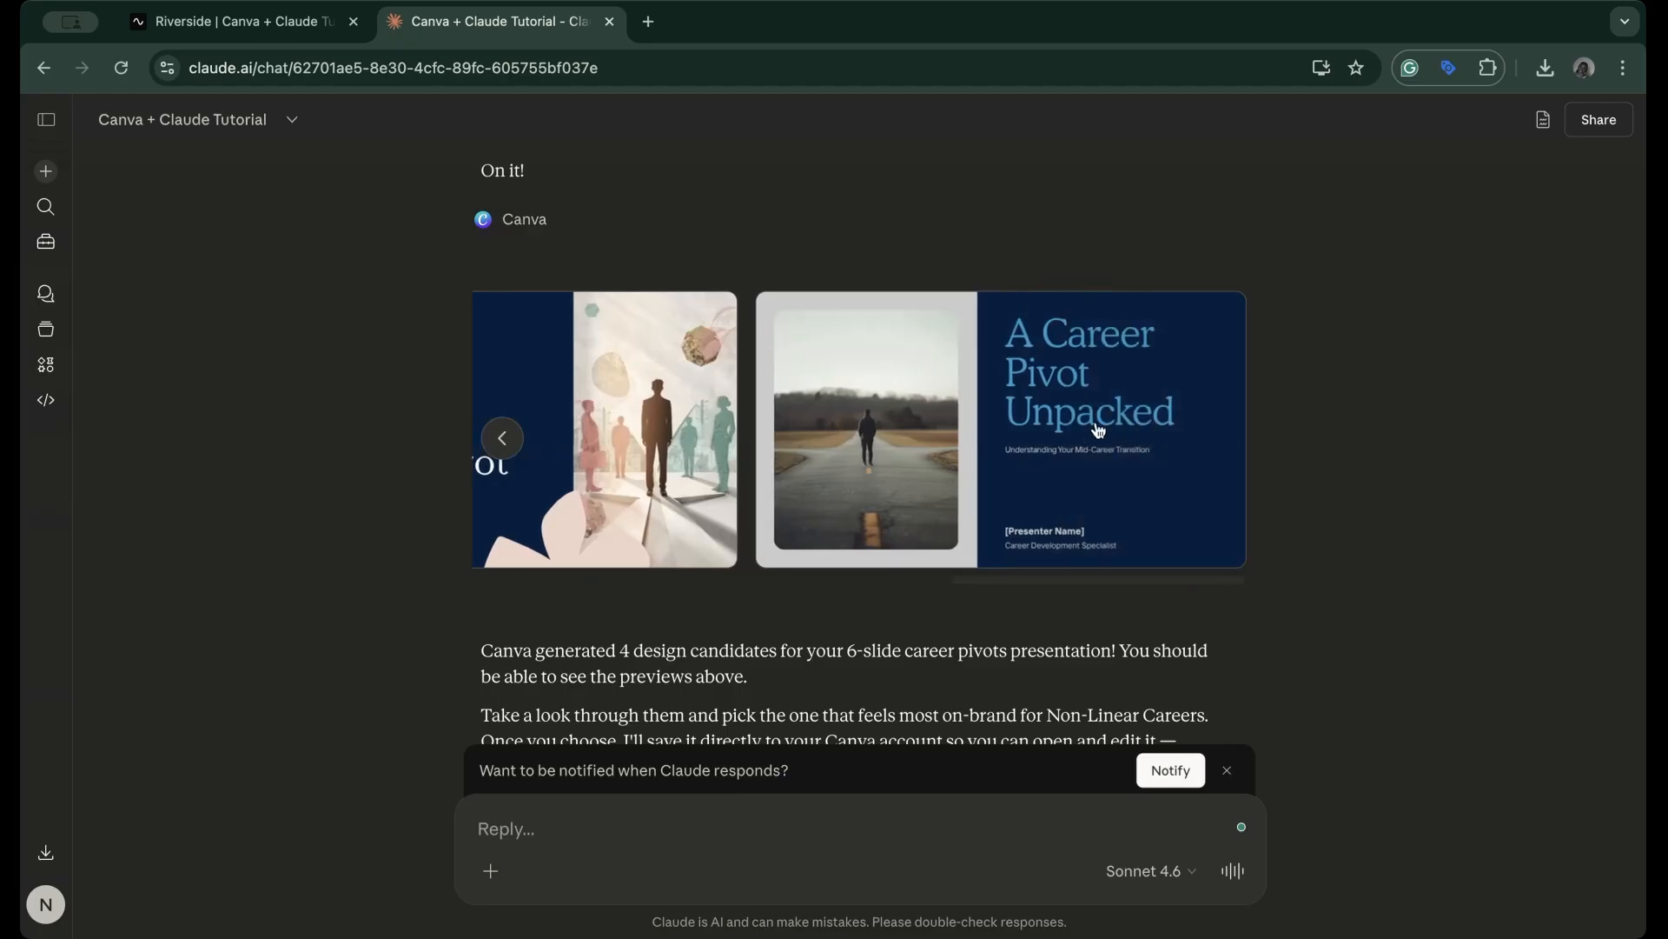
pyautogui.click(492, 443)
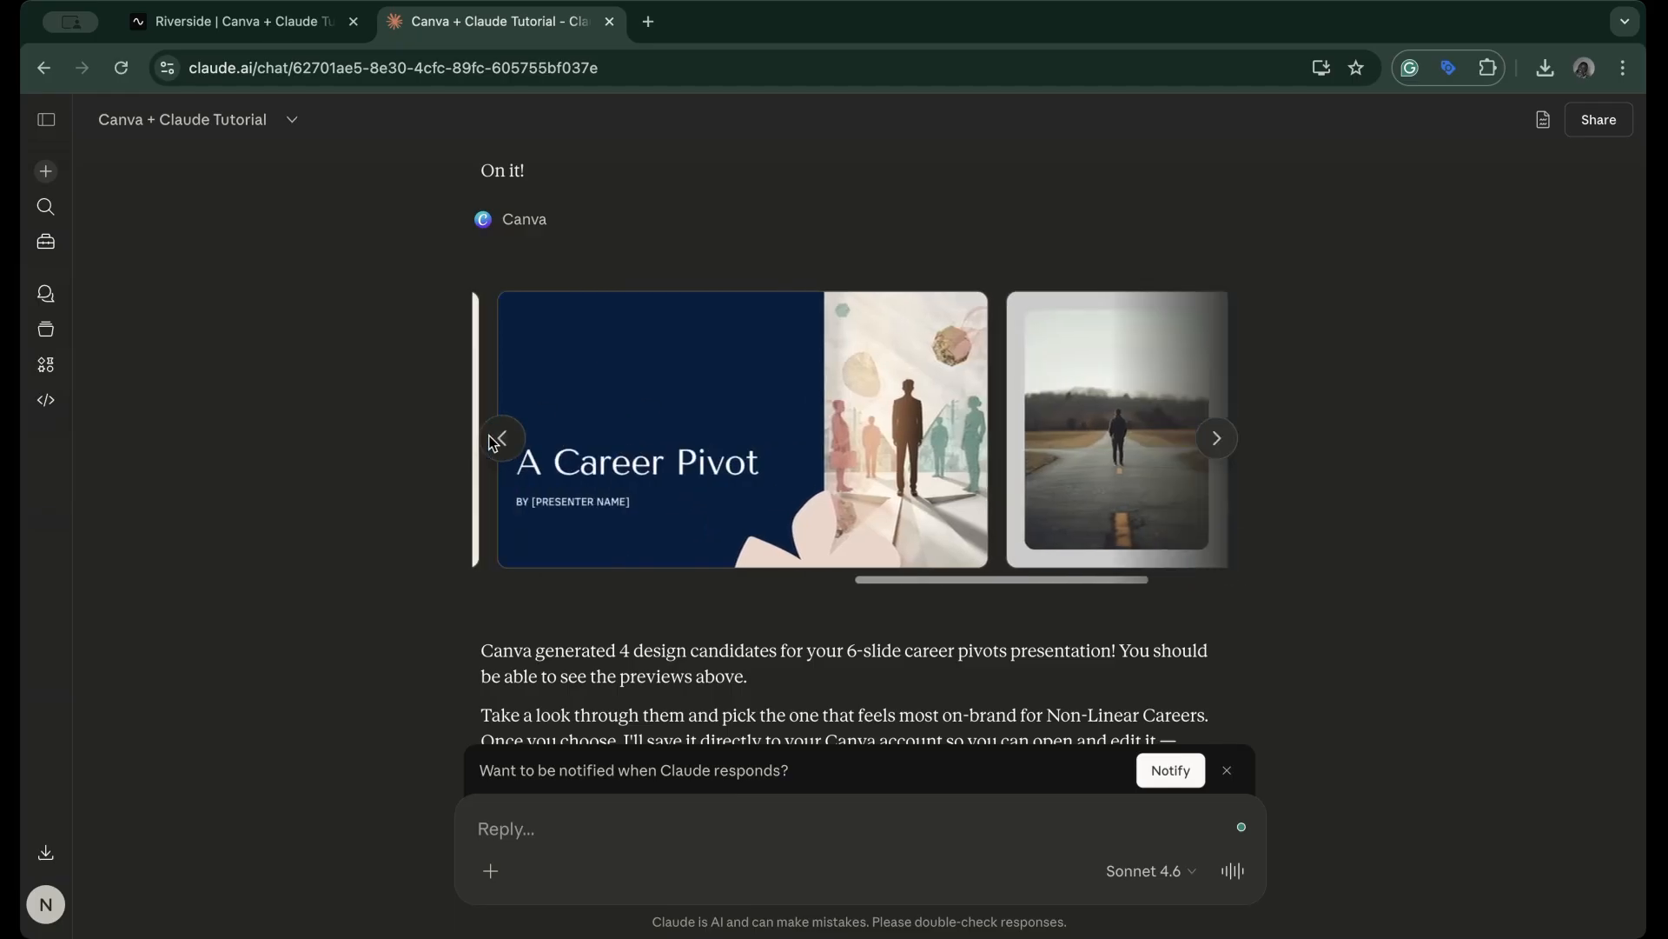
pyautogui.click(500, 450)
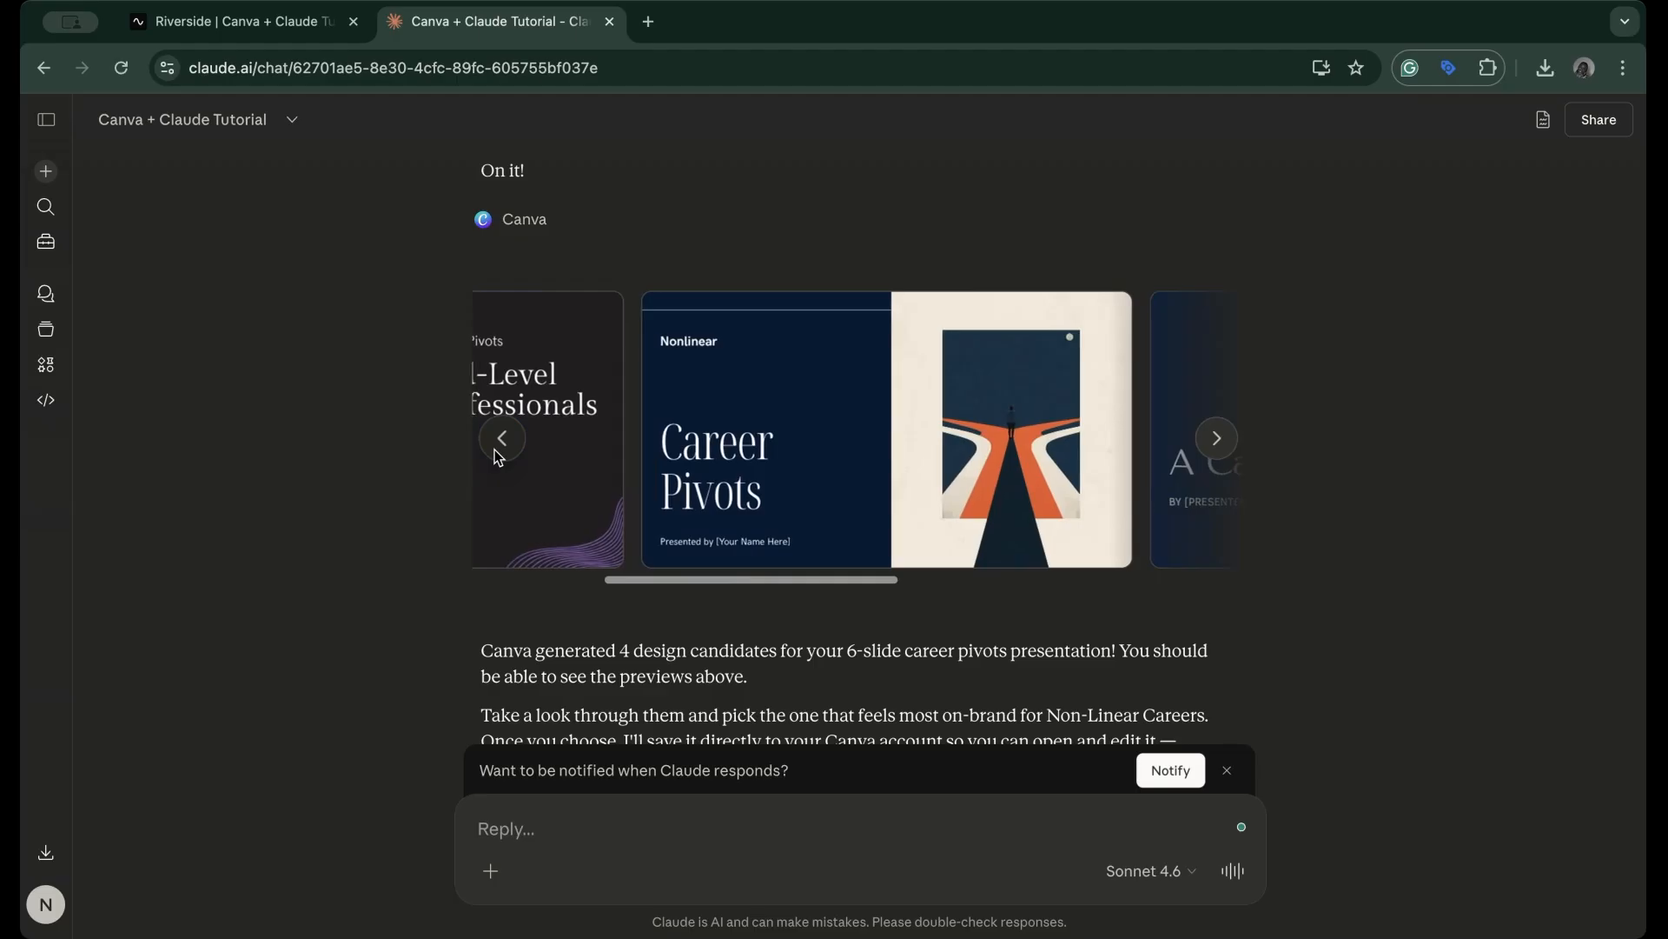
# Preview the Mid-Level Professionals candidate and go through its slides up to Your Next Step
pyautogui.click(744, 426)
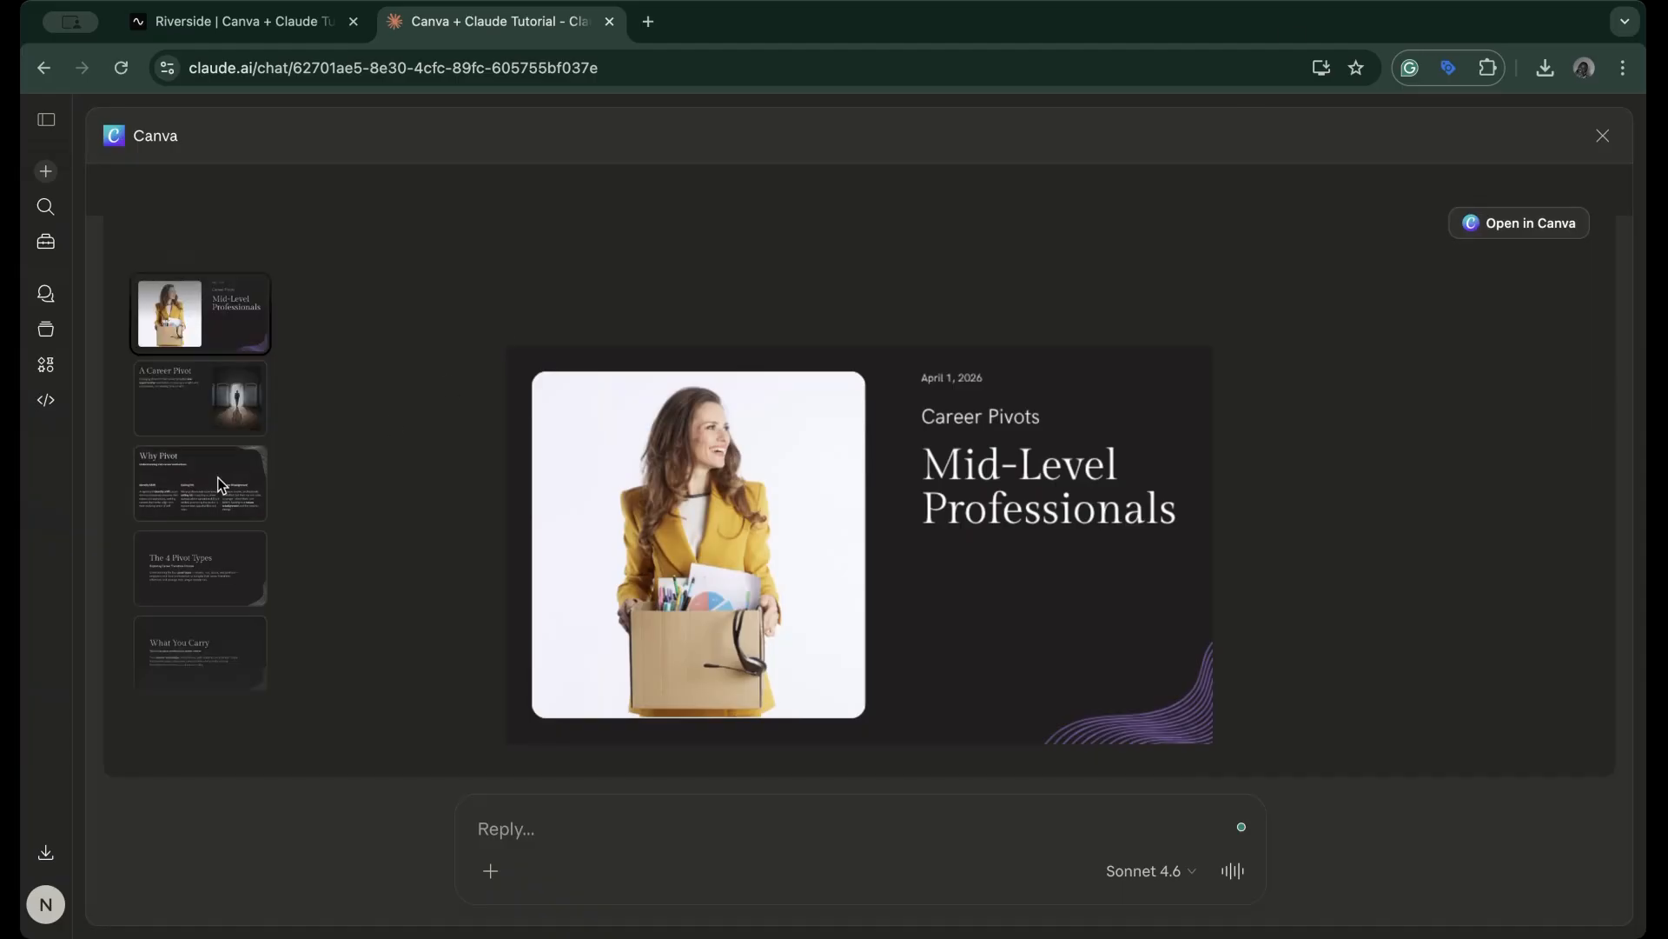
pyautogui.click(224, 402)
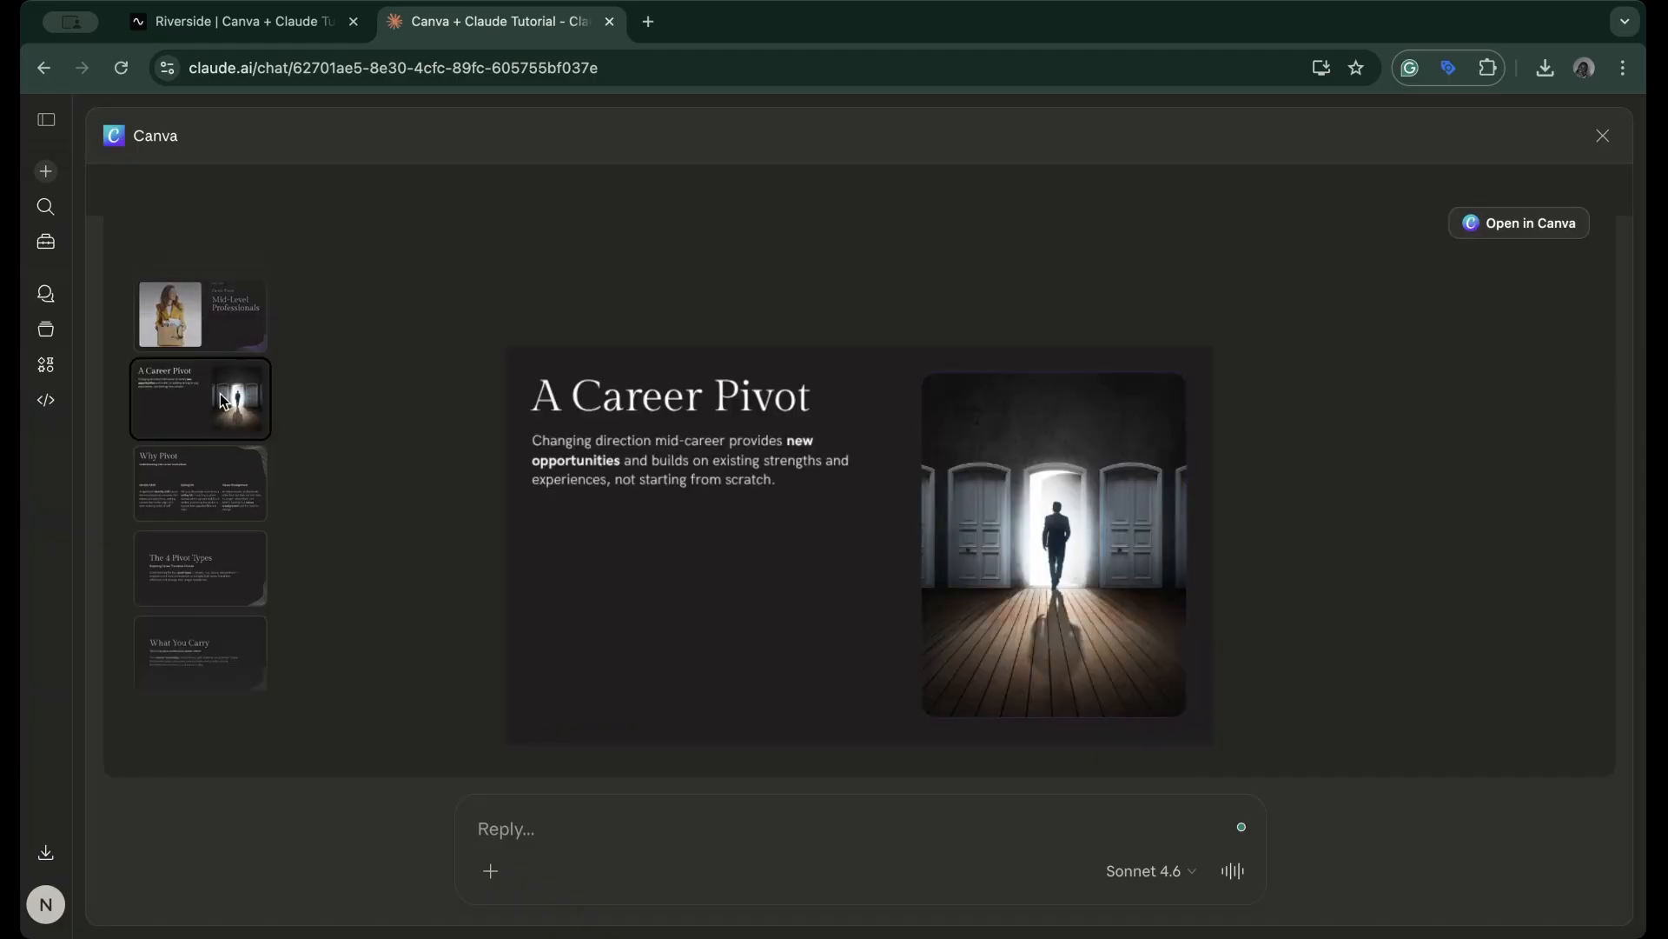
pyautogui.click(215, 491)
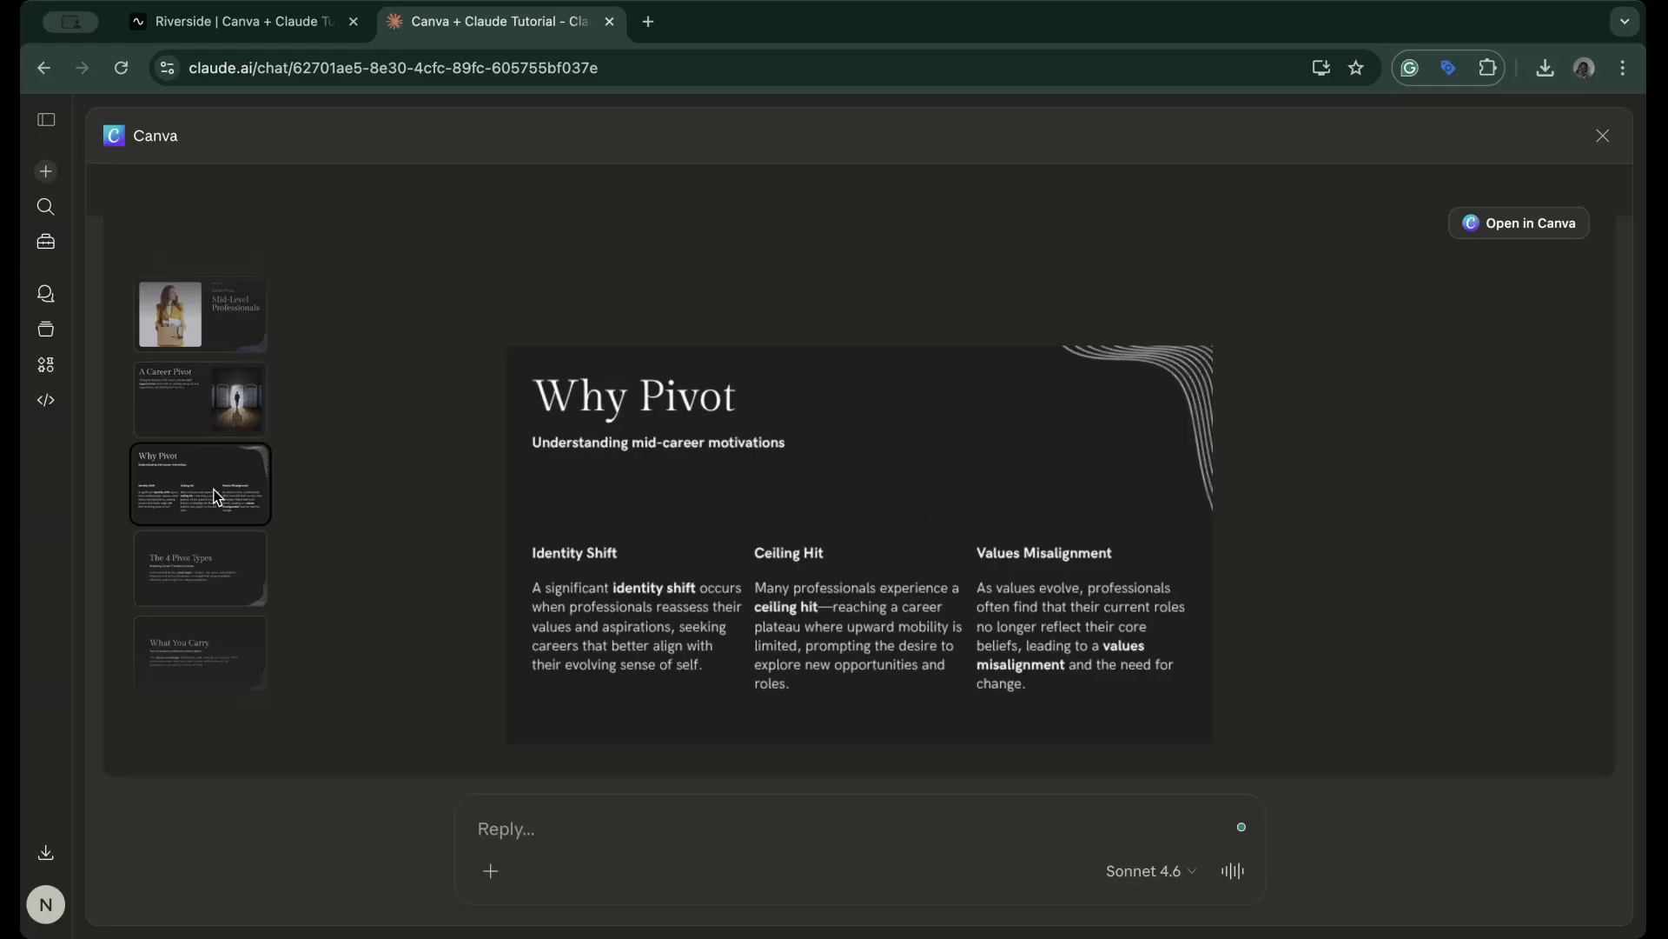
pyautogui.click(213, 558)
pyautogui.scroll(-2, 211, 560)
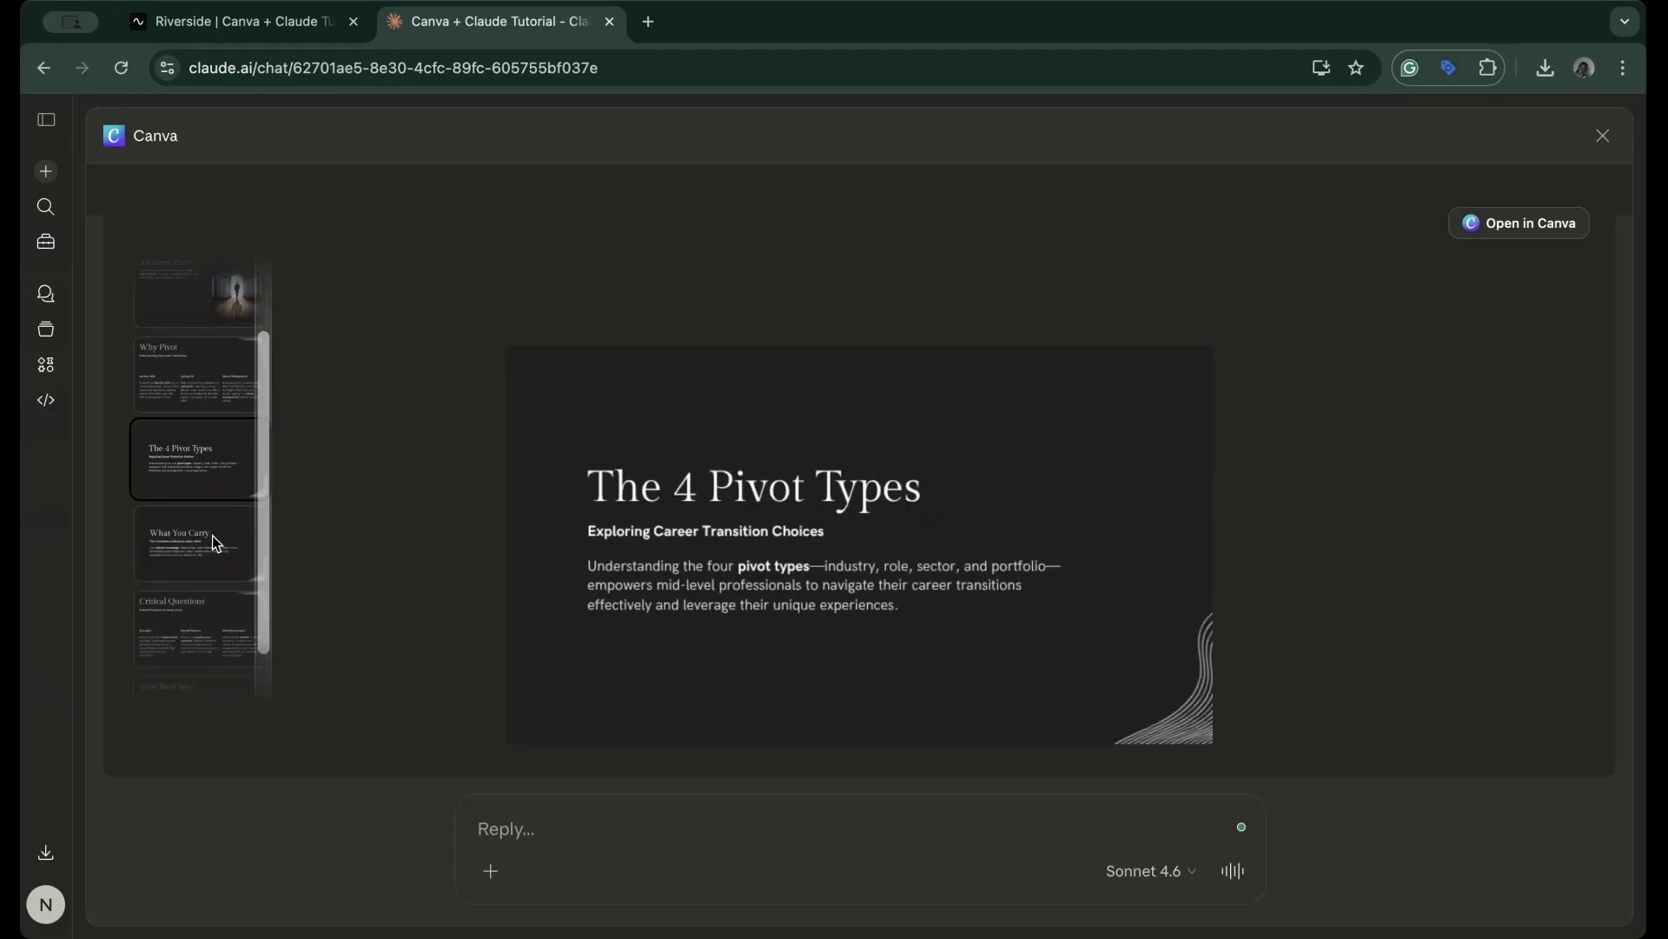
pyautogui.click(216, 544)
pyautogui.click(217, 474)
pyautogui.scroll(-1, 214, 491)
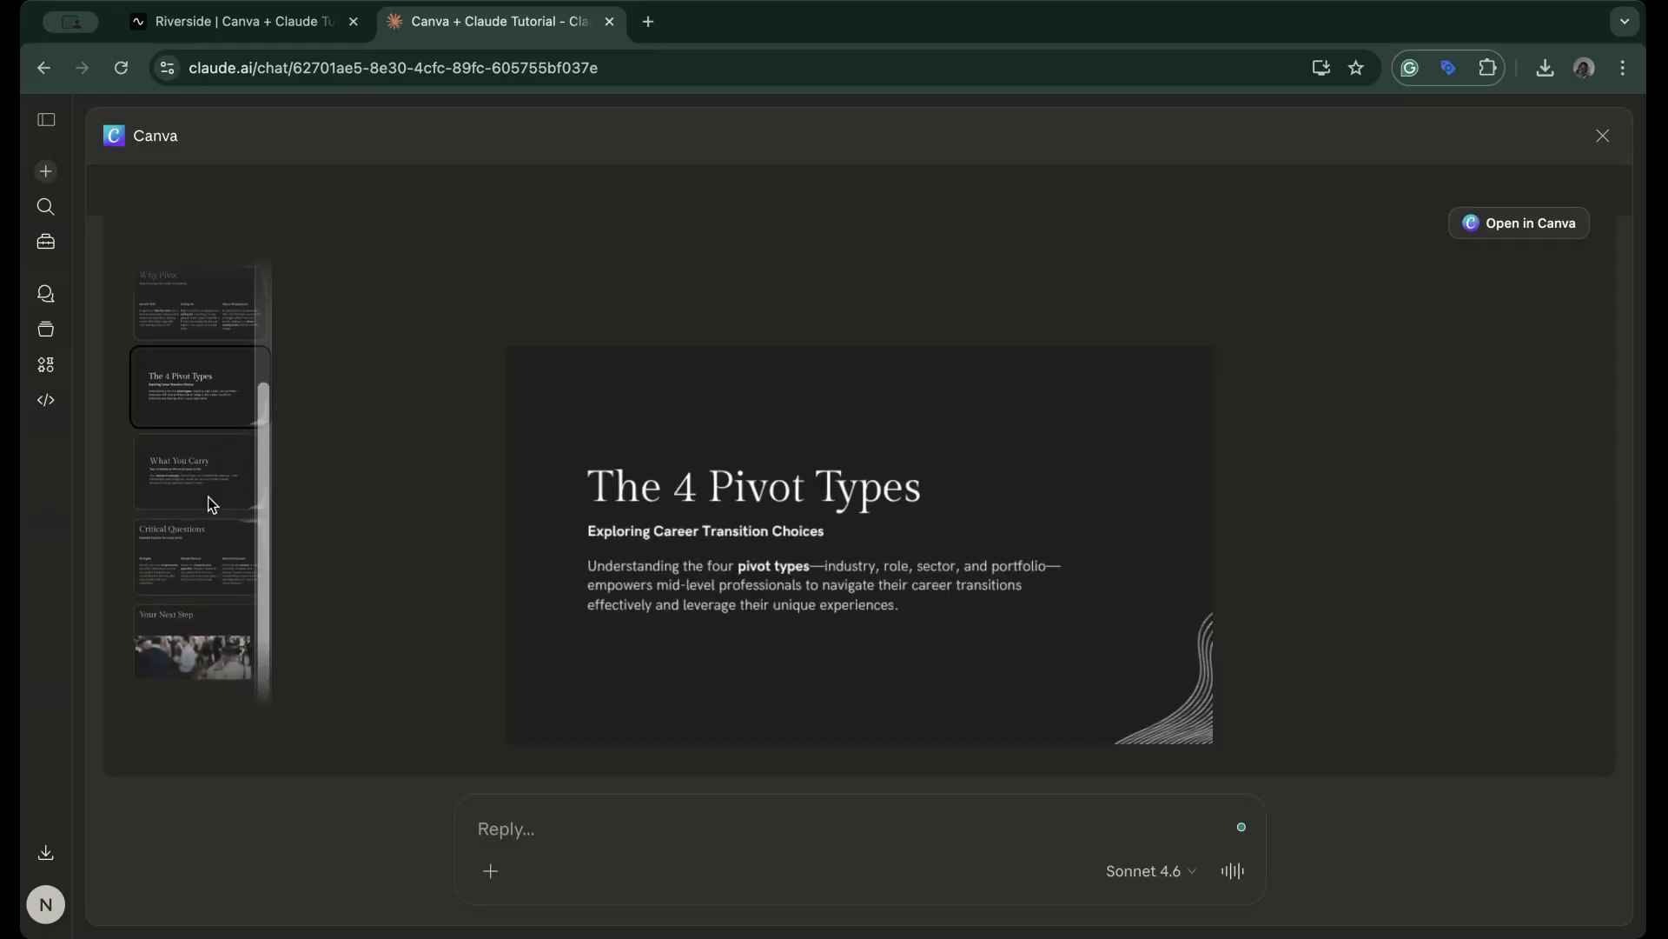
pyautogui.click(211, 560)
pyautogui.click(201, 674)
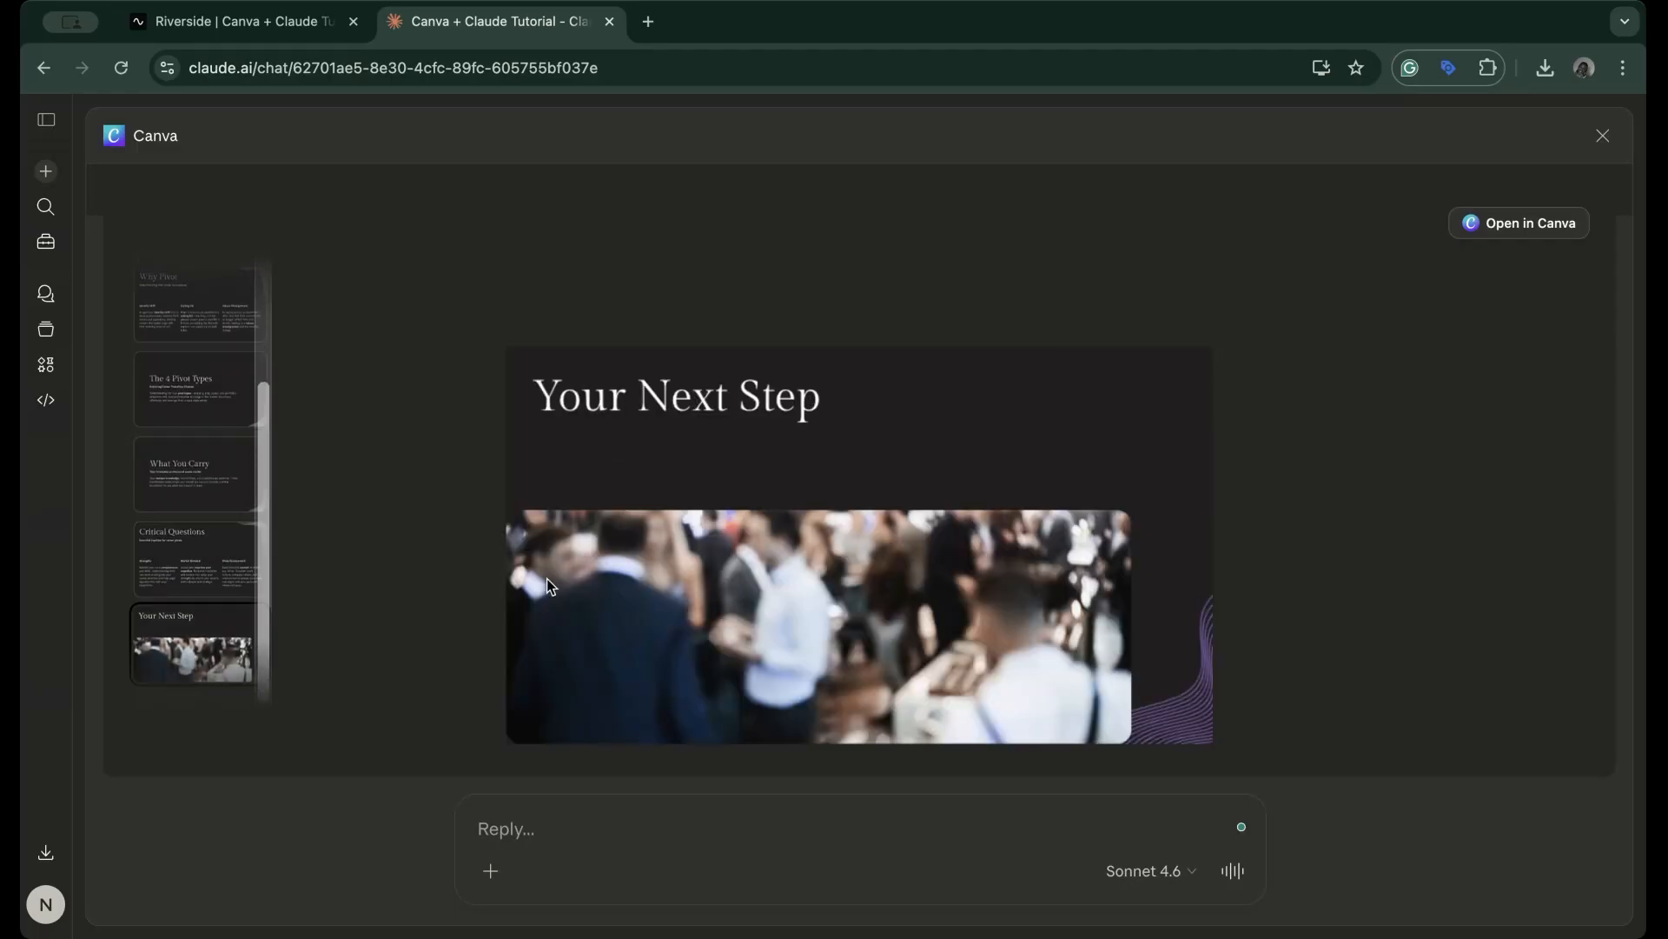
# Go back through The 4 Pivot Types and A Career Pivot slides to the candidate's cover slide
pyautogui.click(196, 473)
pyautogui.click(185, 404)
pyautogui.scroll(3, 185, 404)
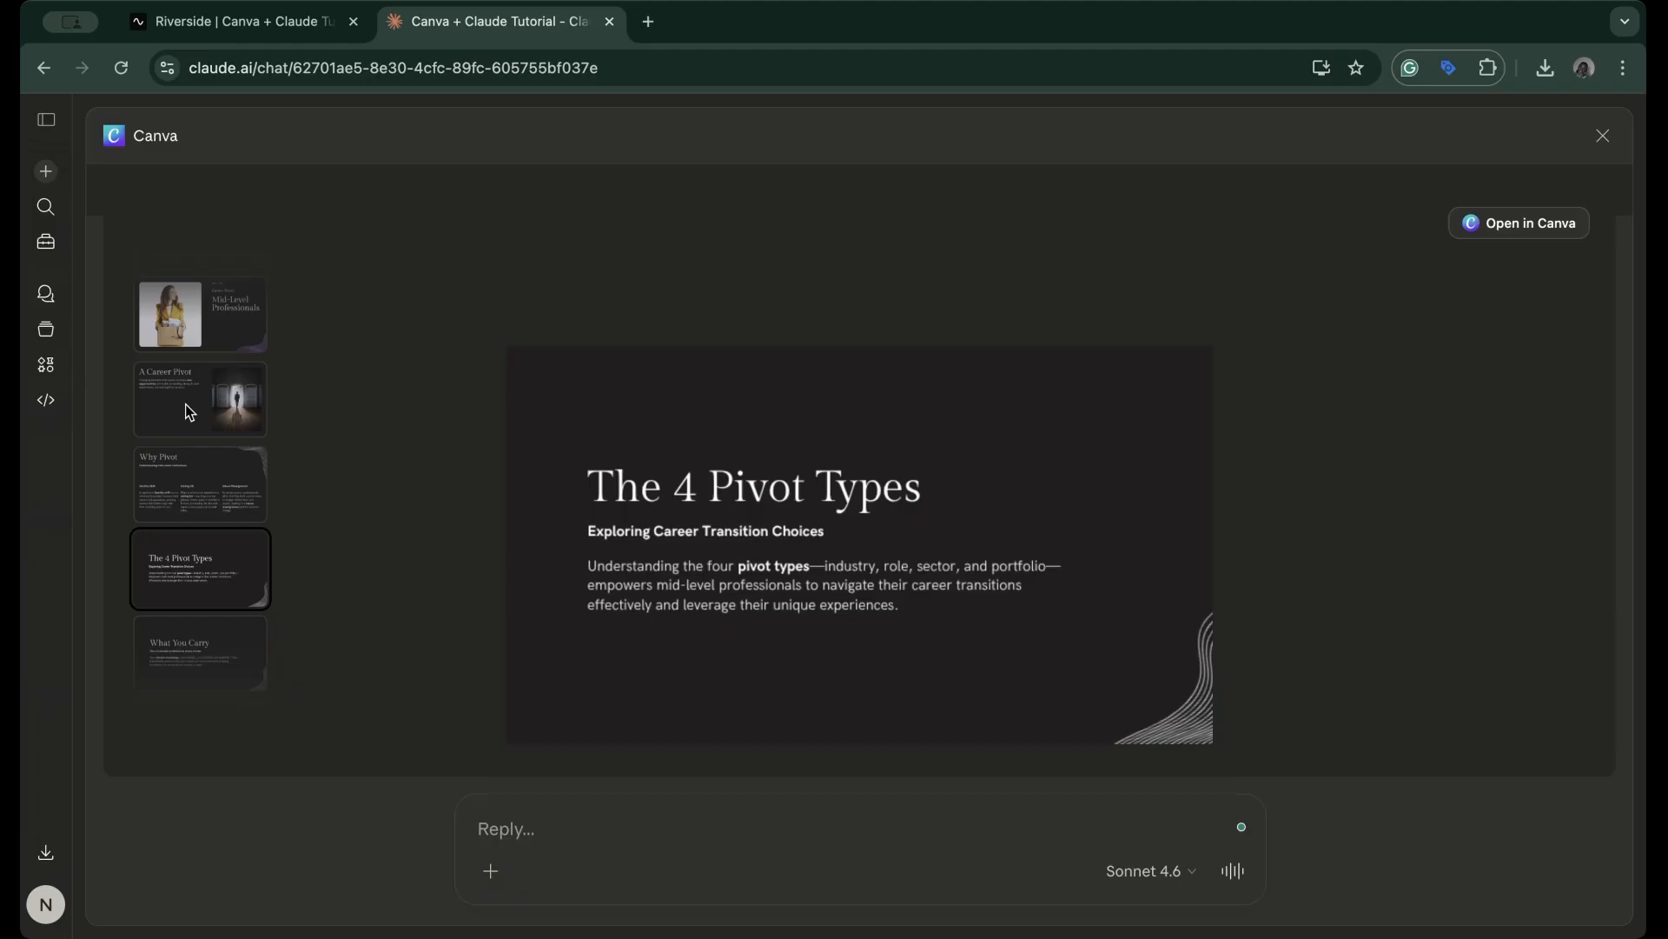
pyautogui.click(203, 423)
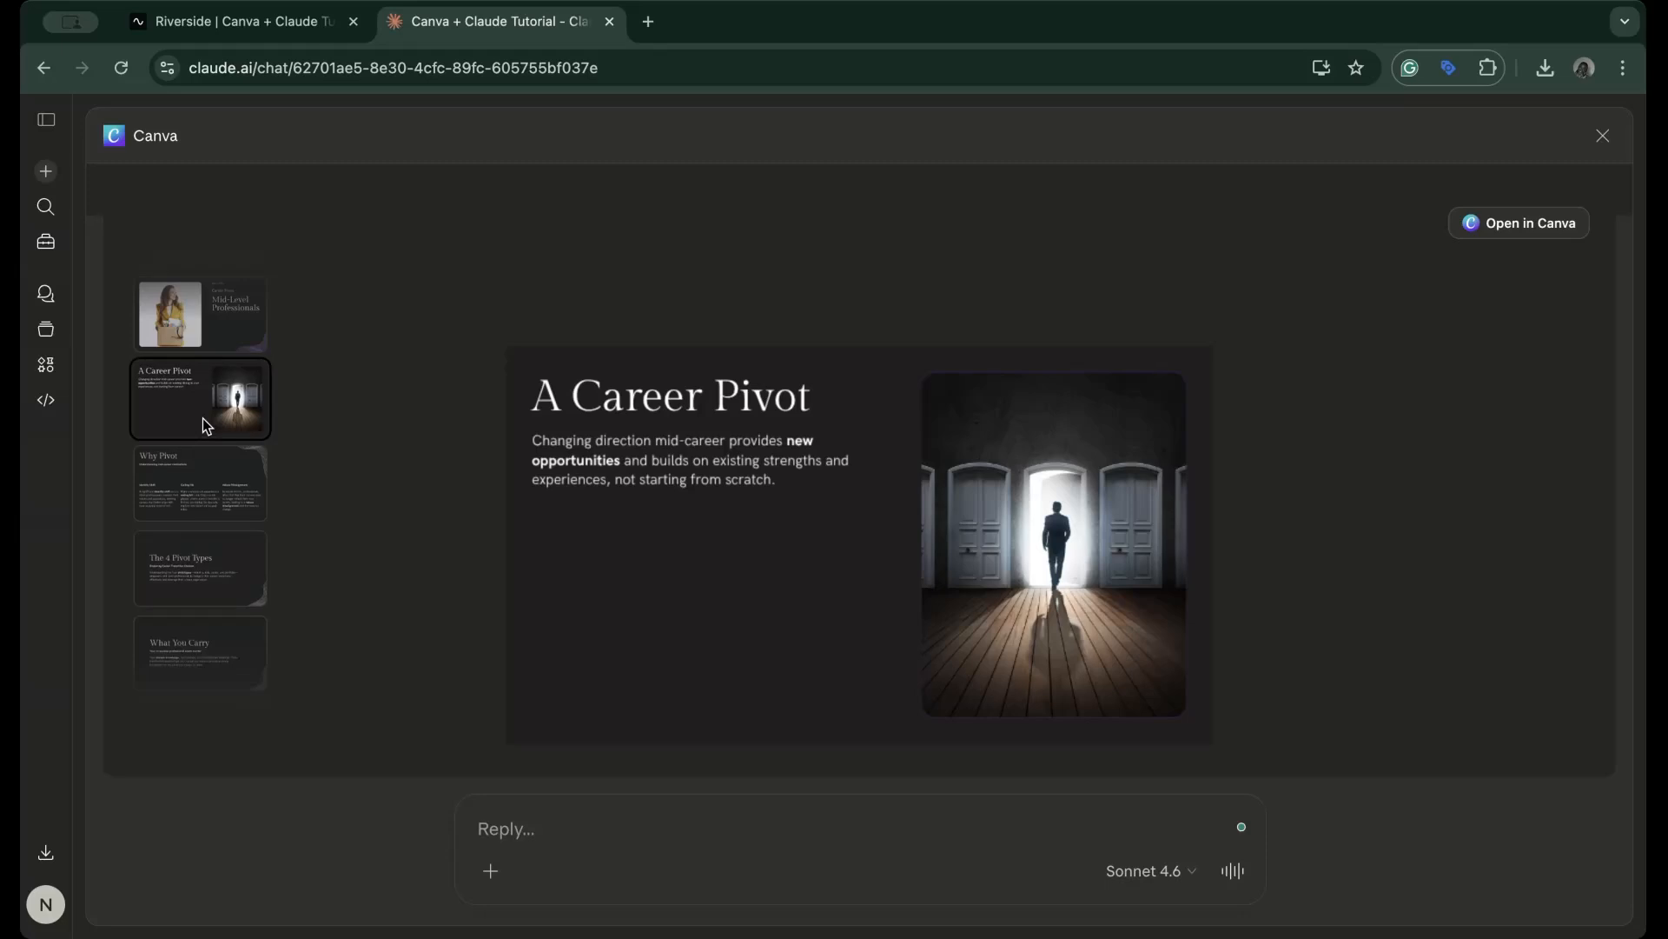
pyautogui.click(221, 314)
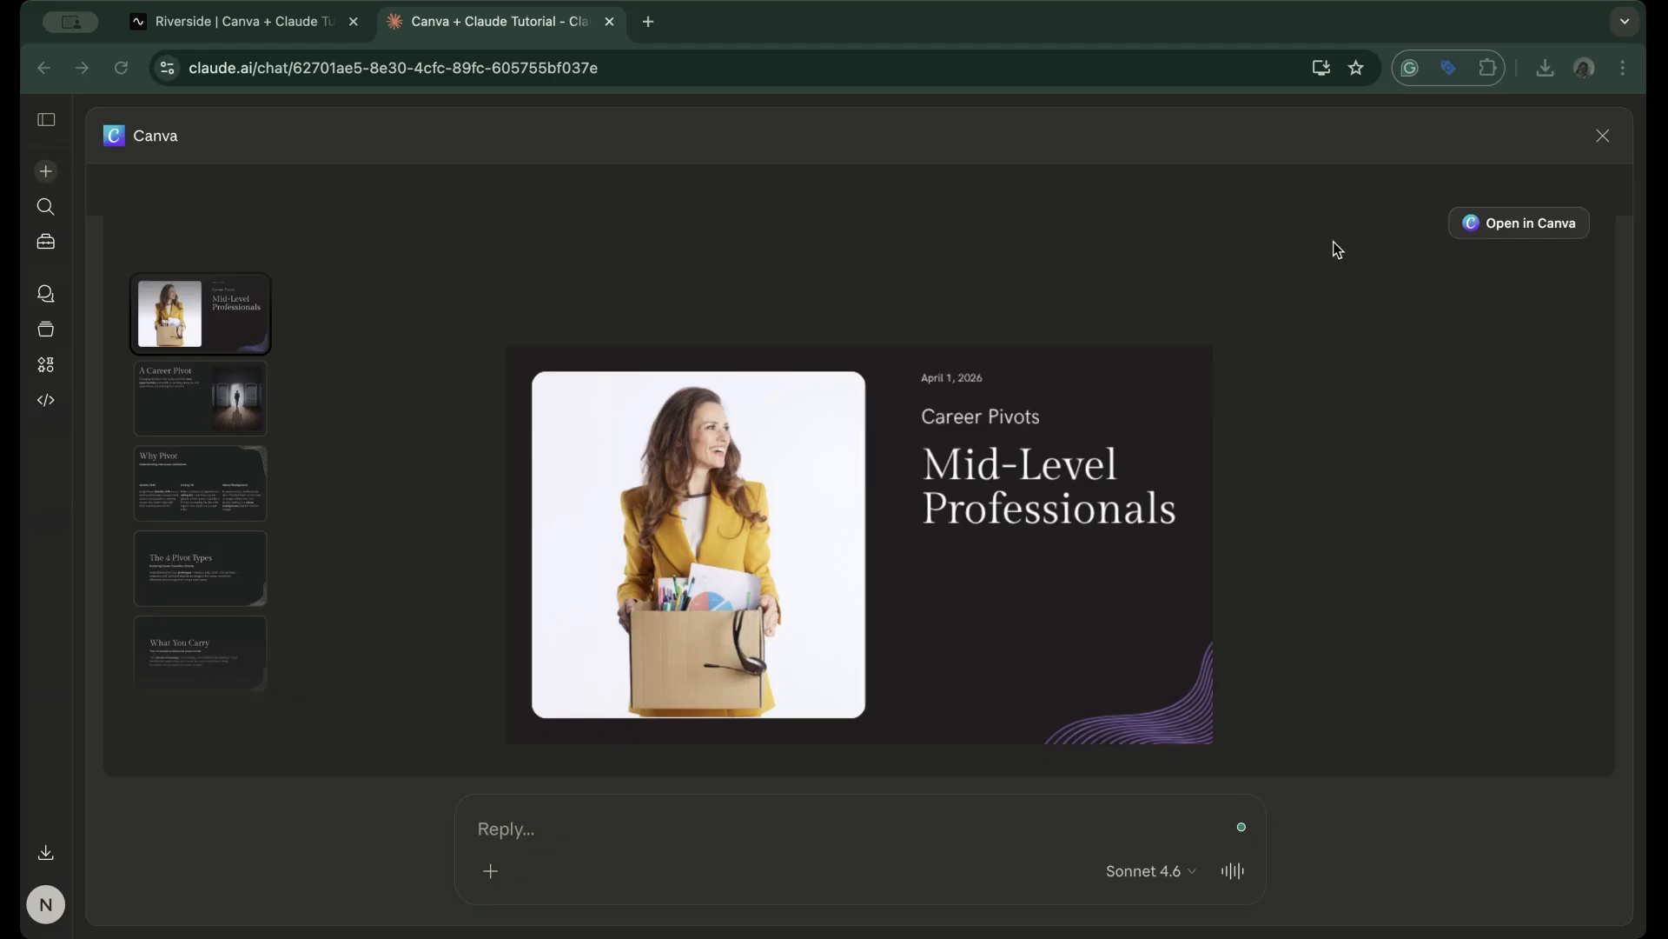
# Open the Mid-Level Professionals presentation in Canva through its external link and look over the A Career Pivot and Why Pivot slides
pyautogui.click(1530, 229)
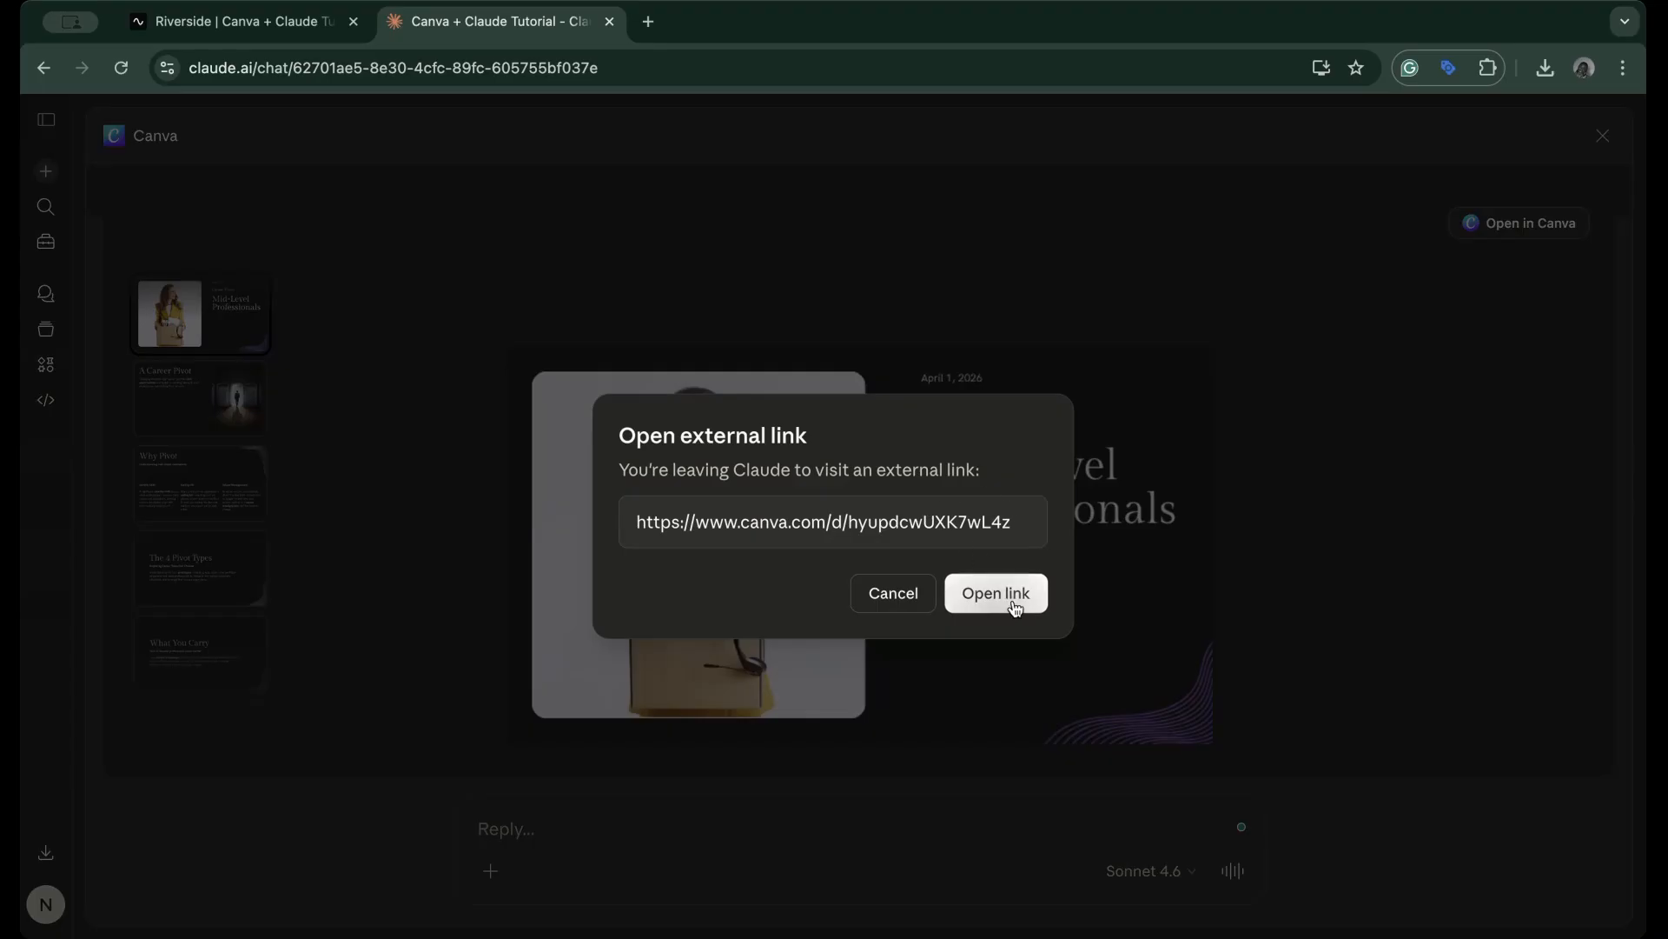
pyautogui.click(979, 593)
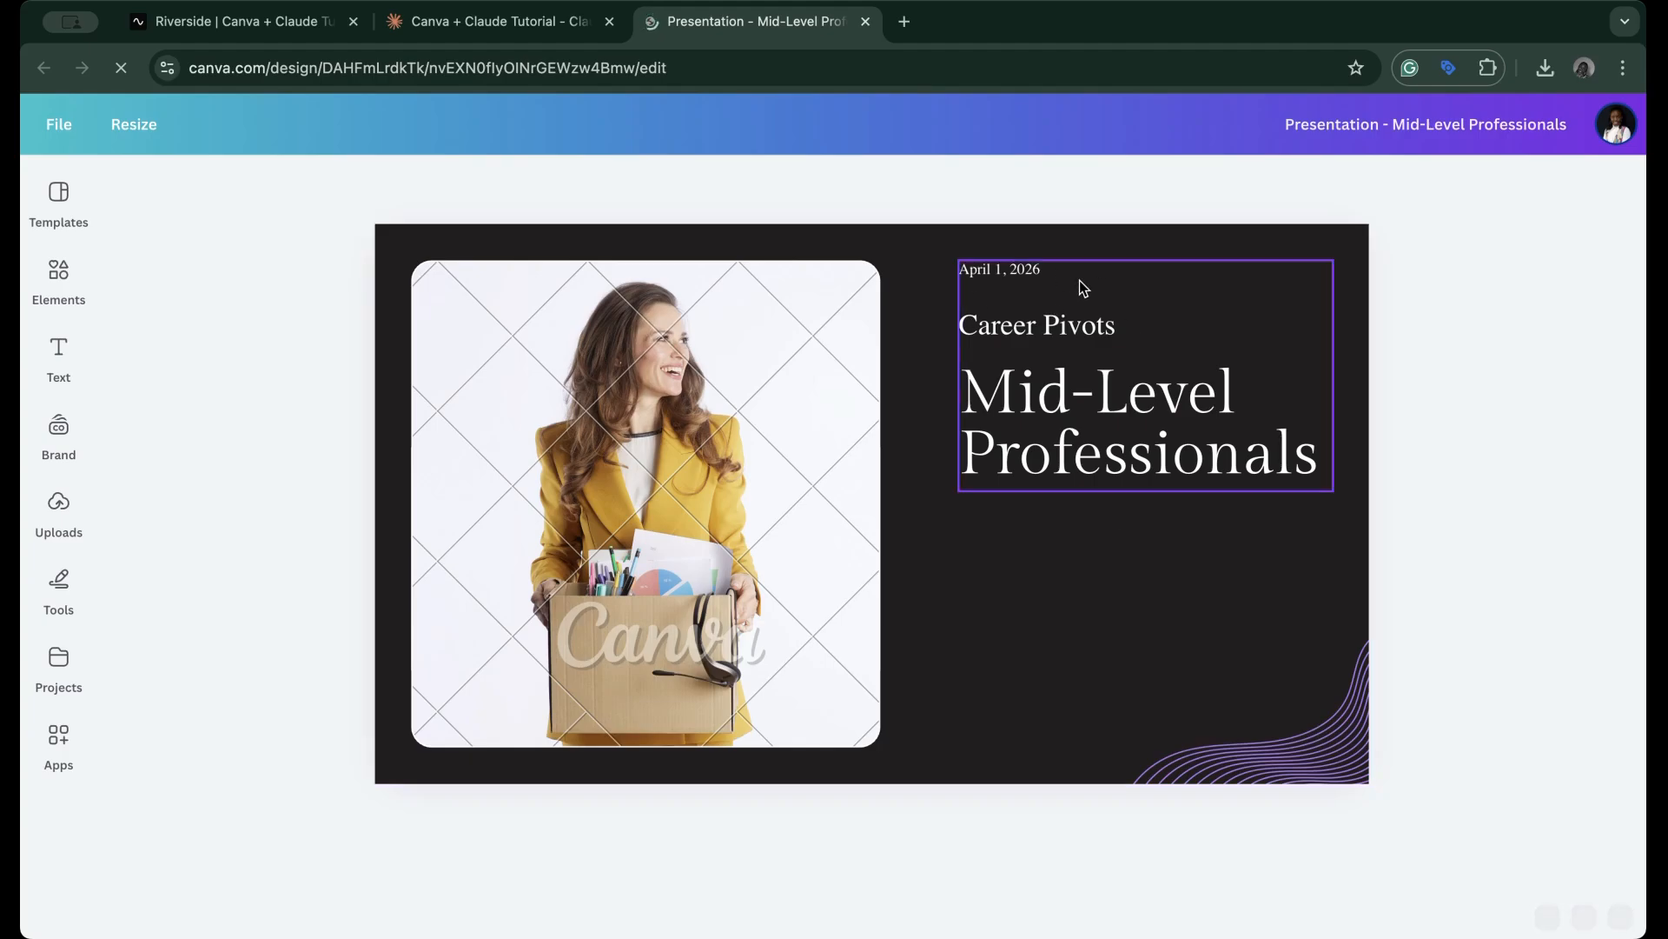
pyautogui.click(1037, 281)
pyautogui.click(738, 288)
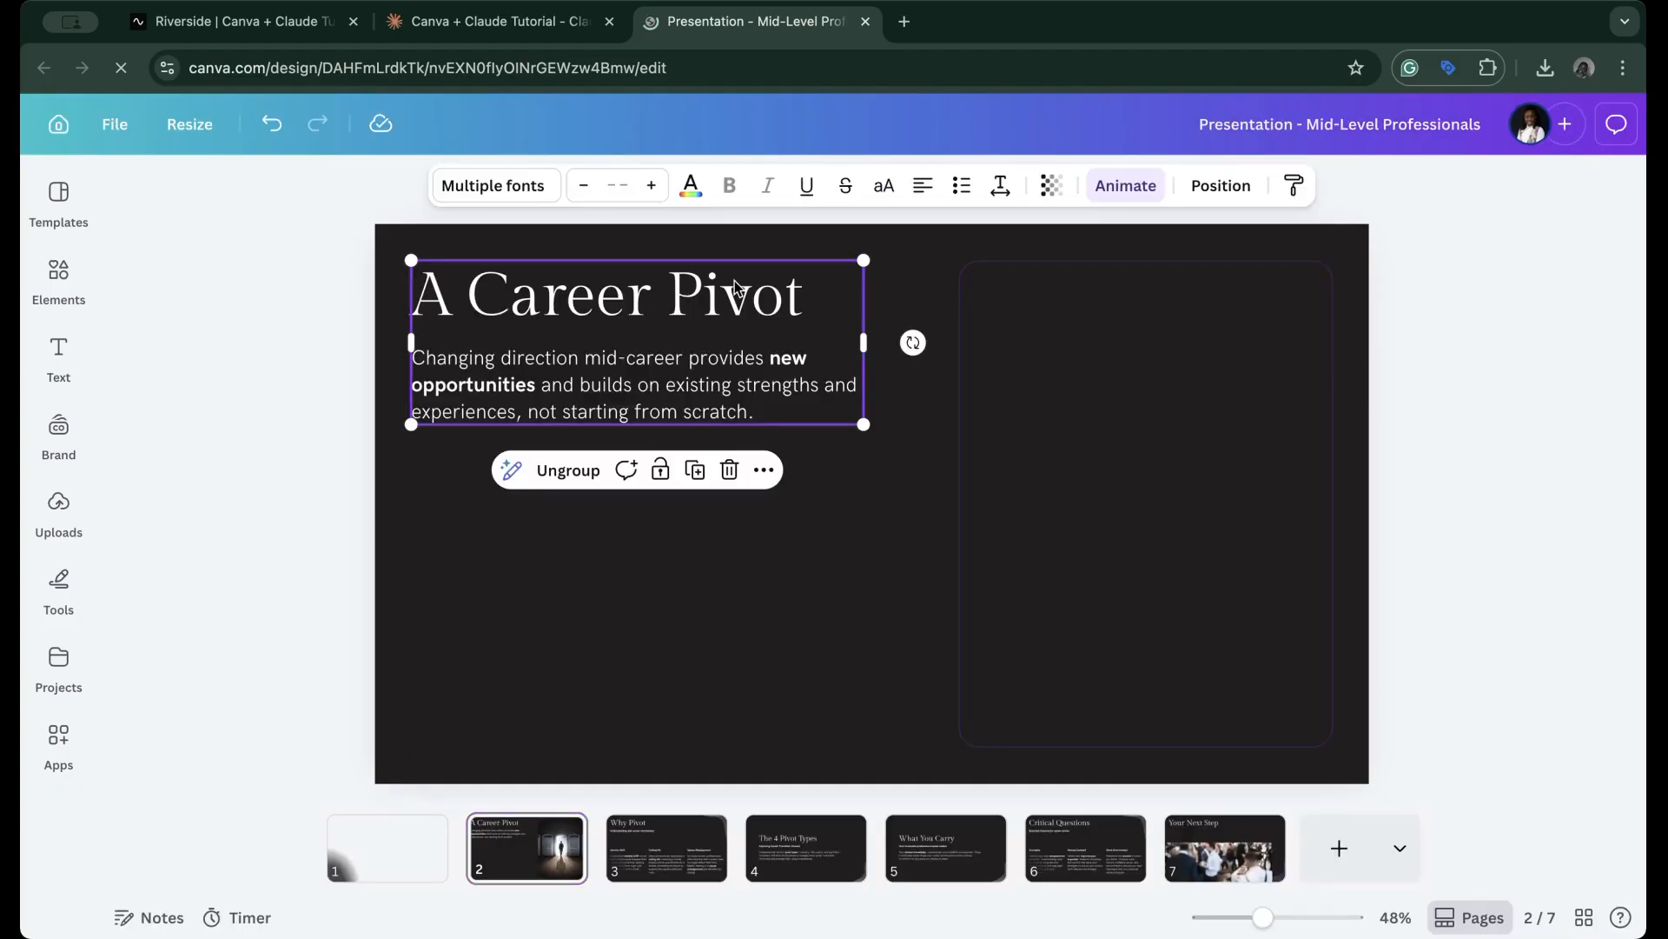
pyautogui.click(683, 862)
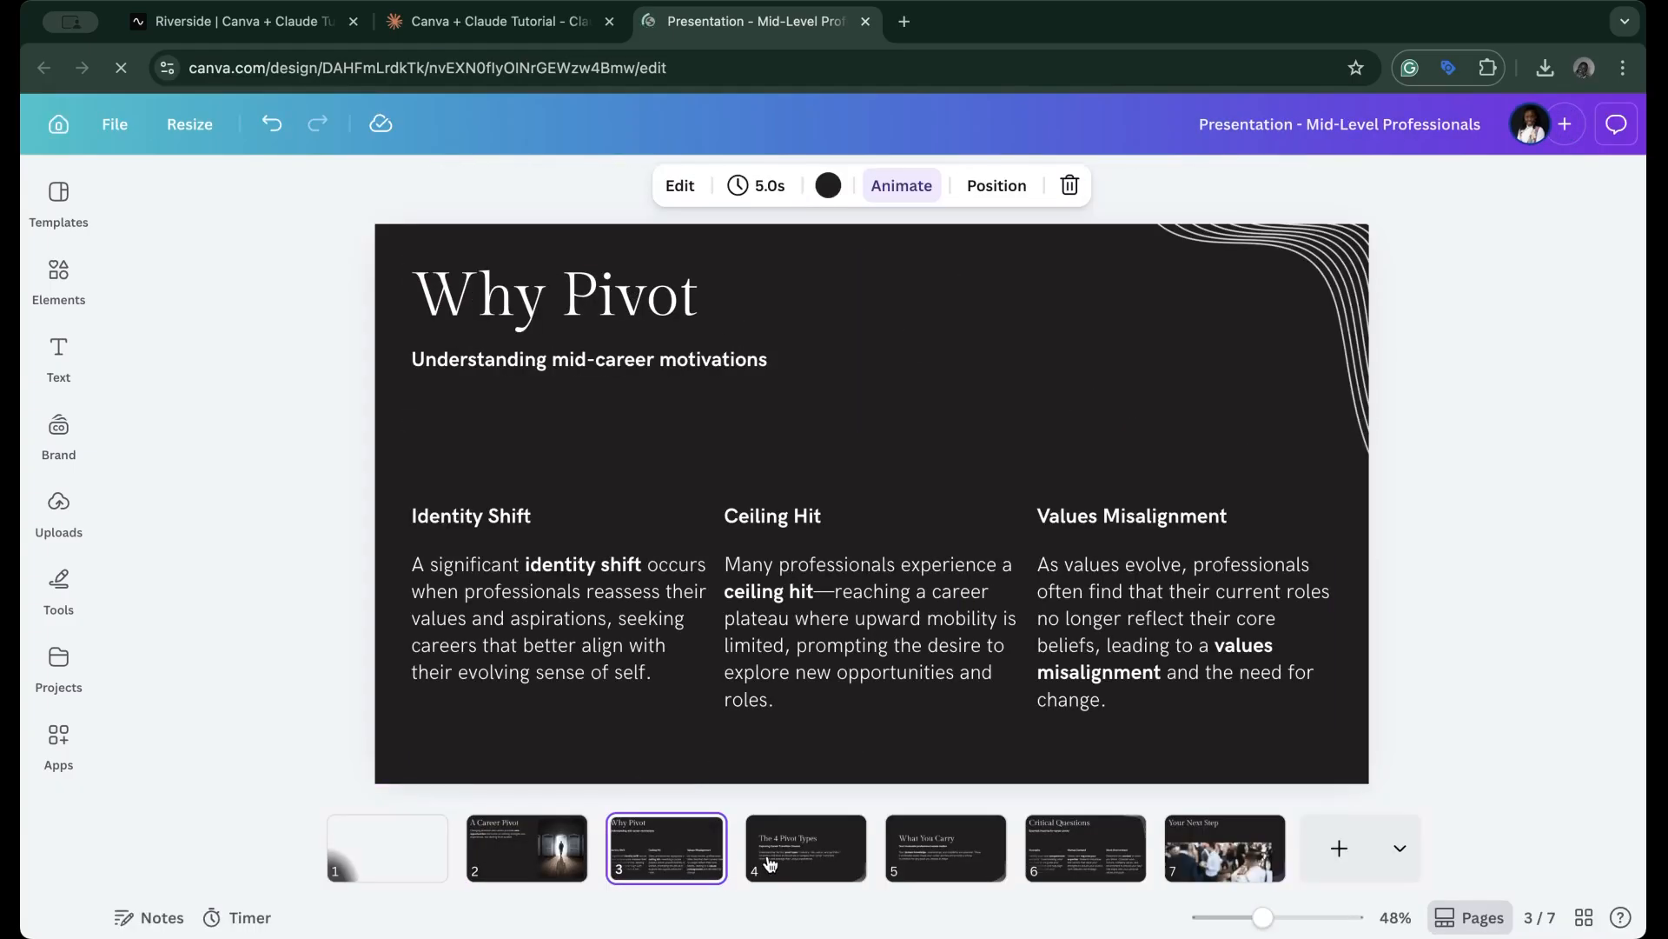
pyautogui.click(683, 856)
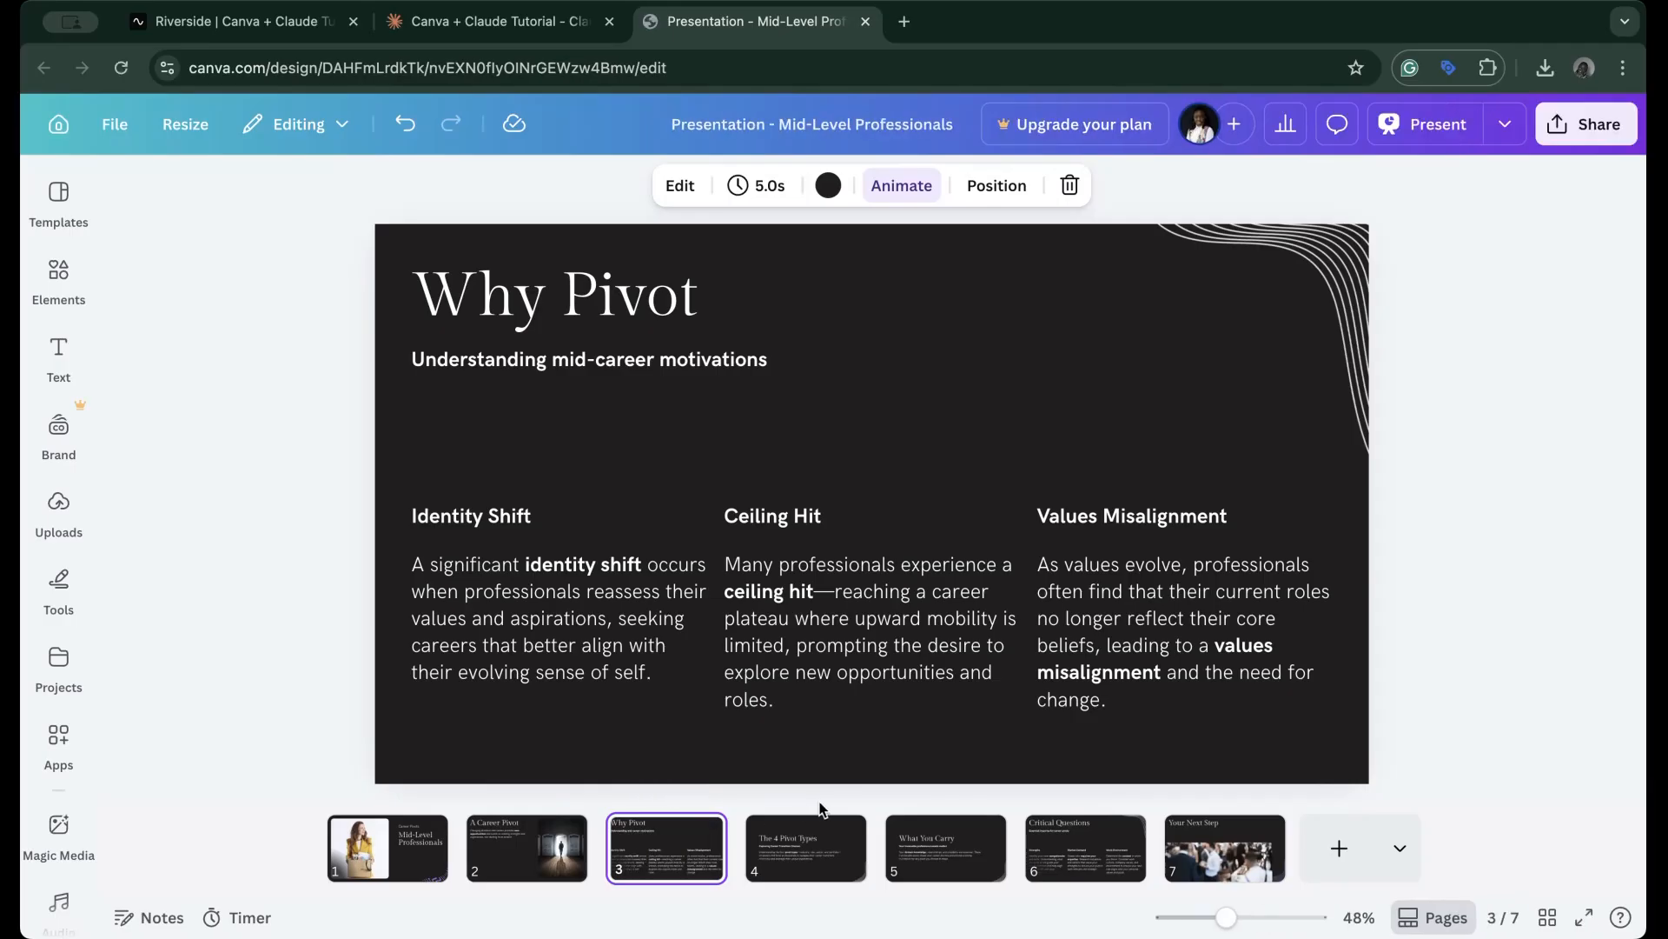
pyautogui.click(1524, 129)
pyautogui.click(1569, 129)
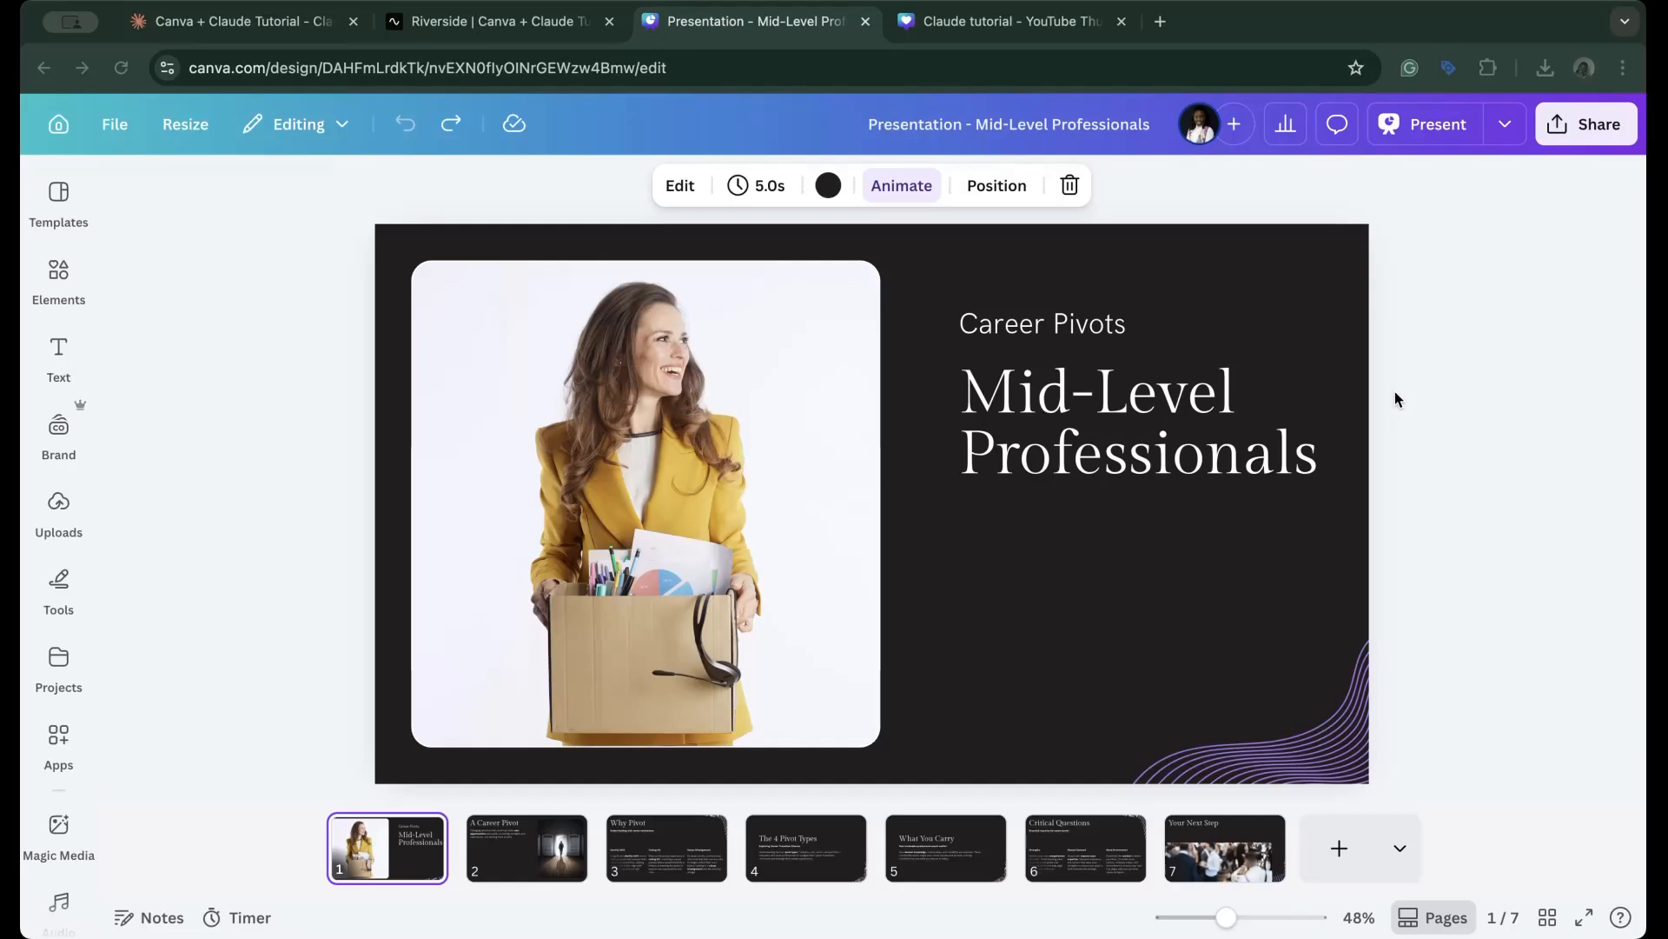
# Apply the Colour Palette from the NonLinear Careers Brand Kit to all pages of the presentation
pyautogui.click(61, 431)
pyautogui.click(257, 345)
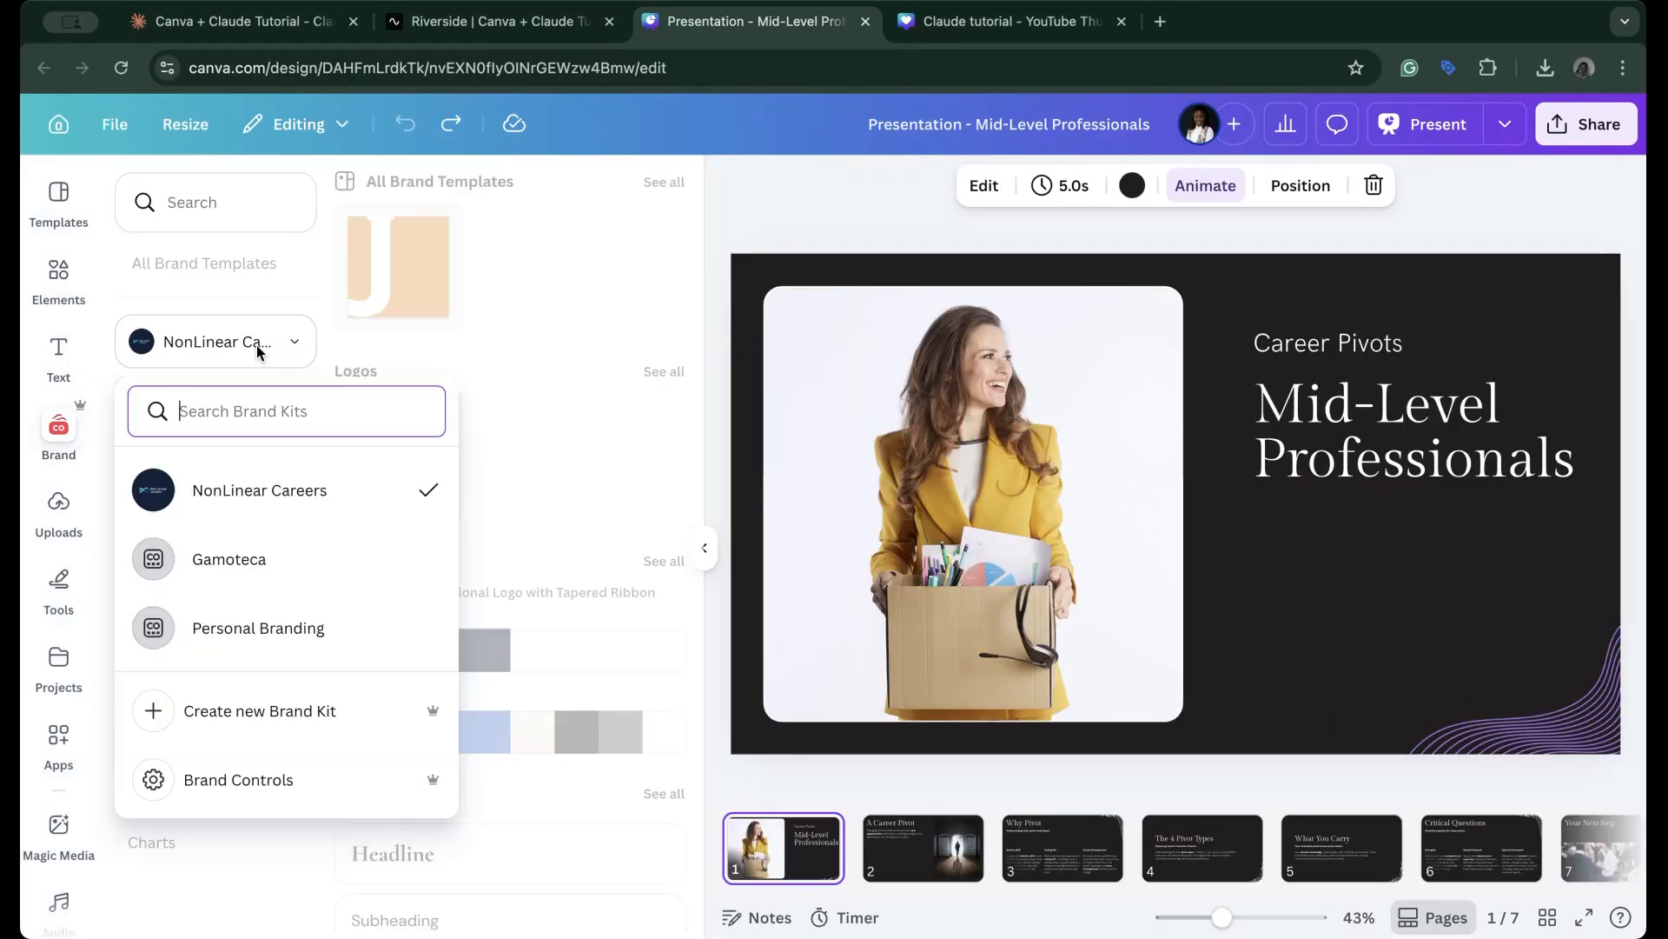
pyautogui.click(254, 492)
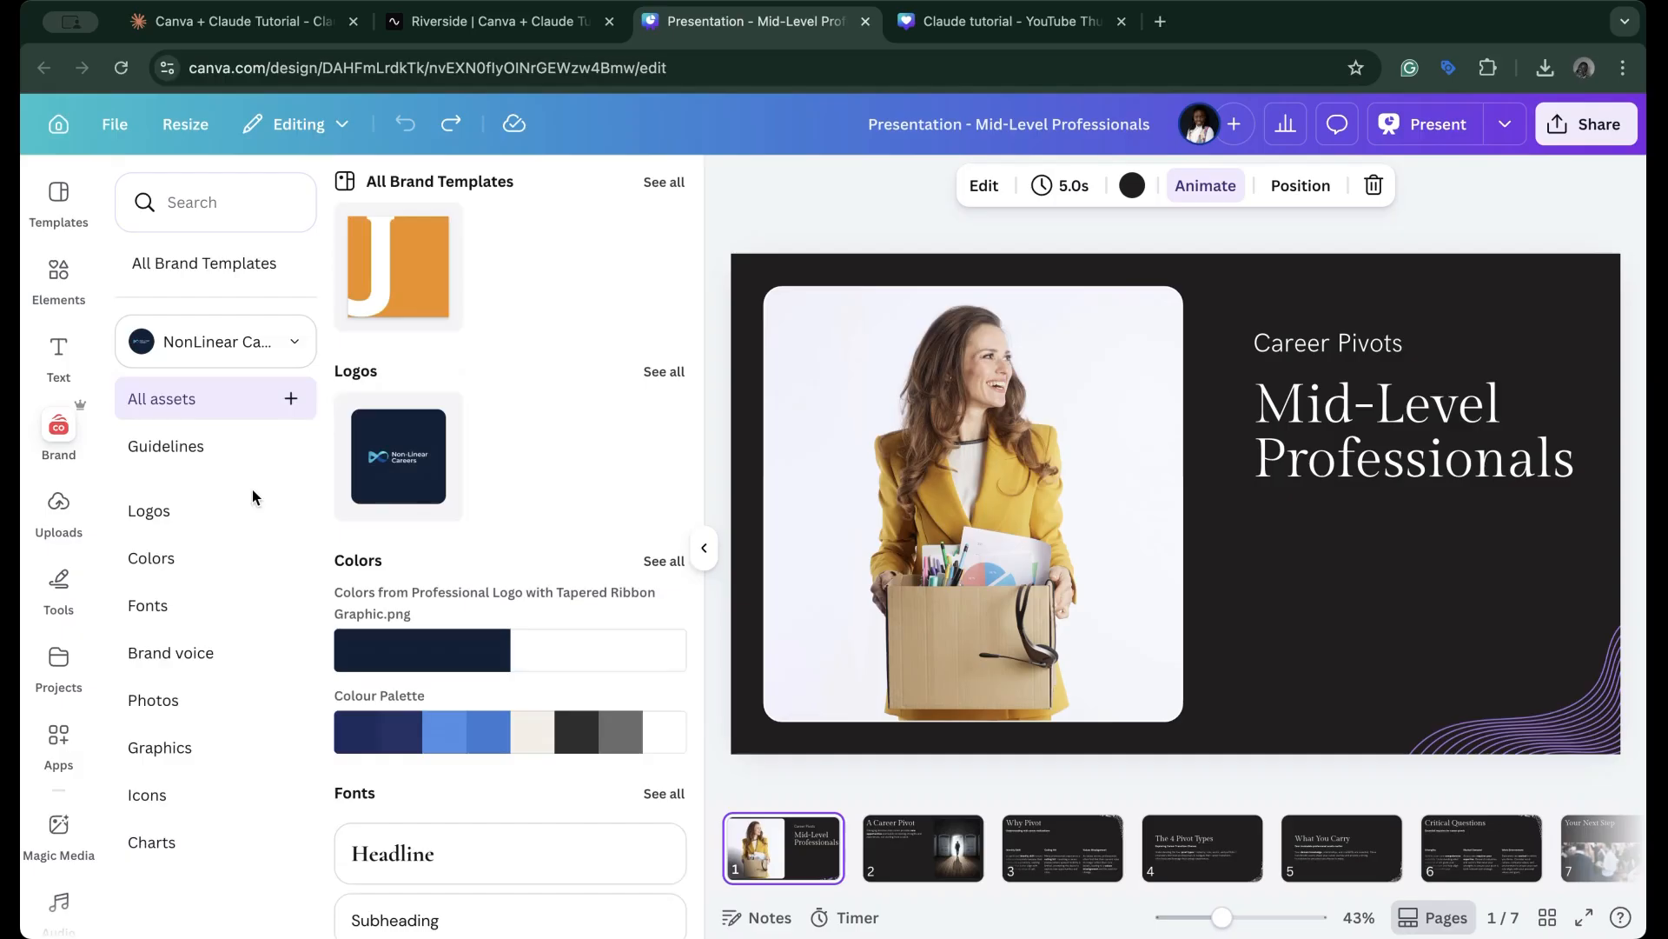
pyautogui.click(469, 745)
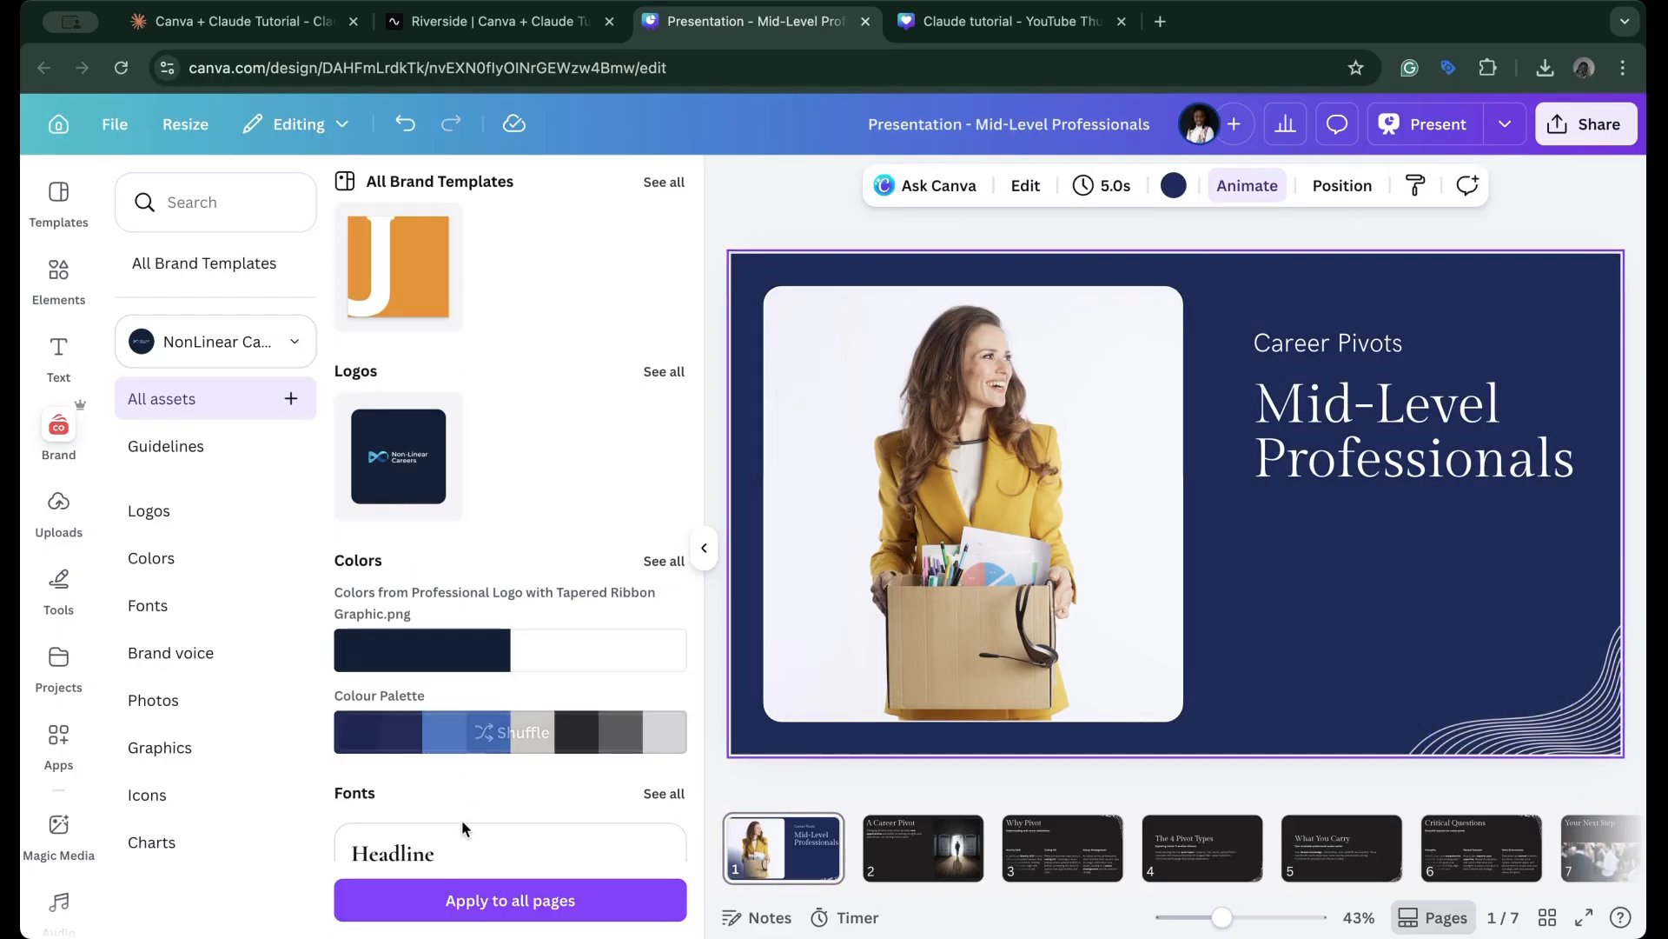
pyautogui.click(505, 904)
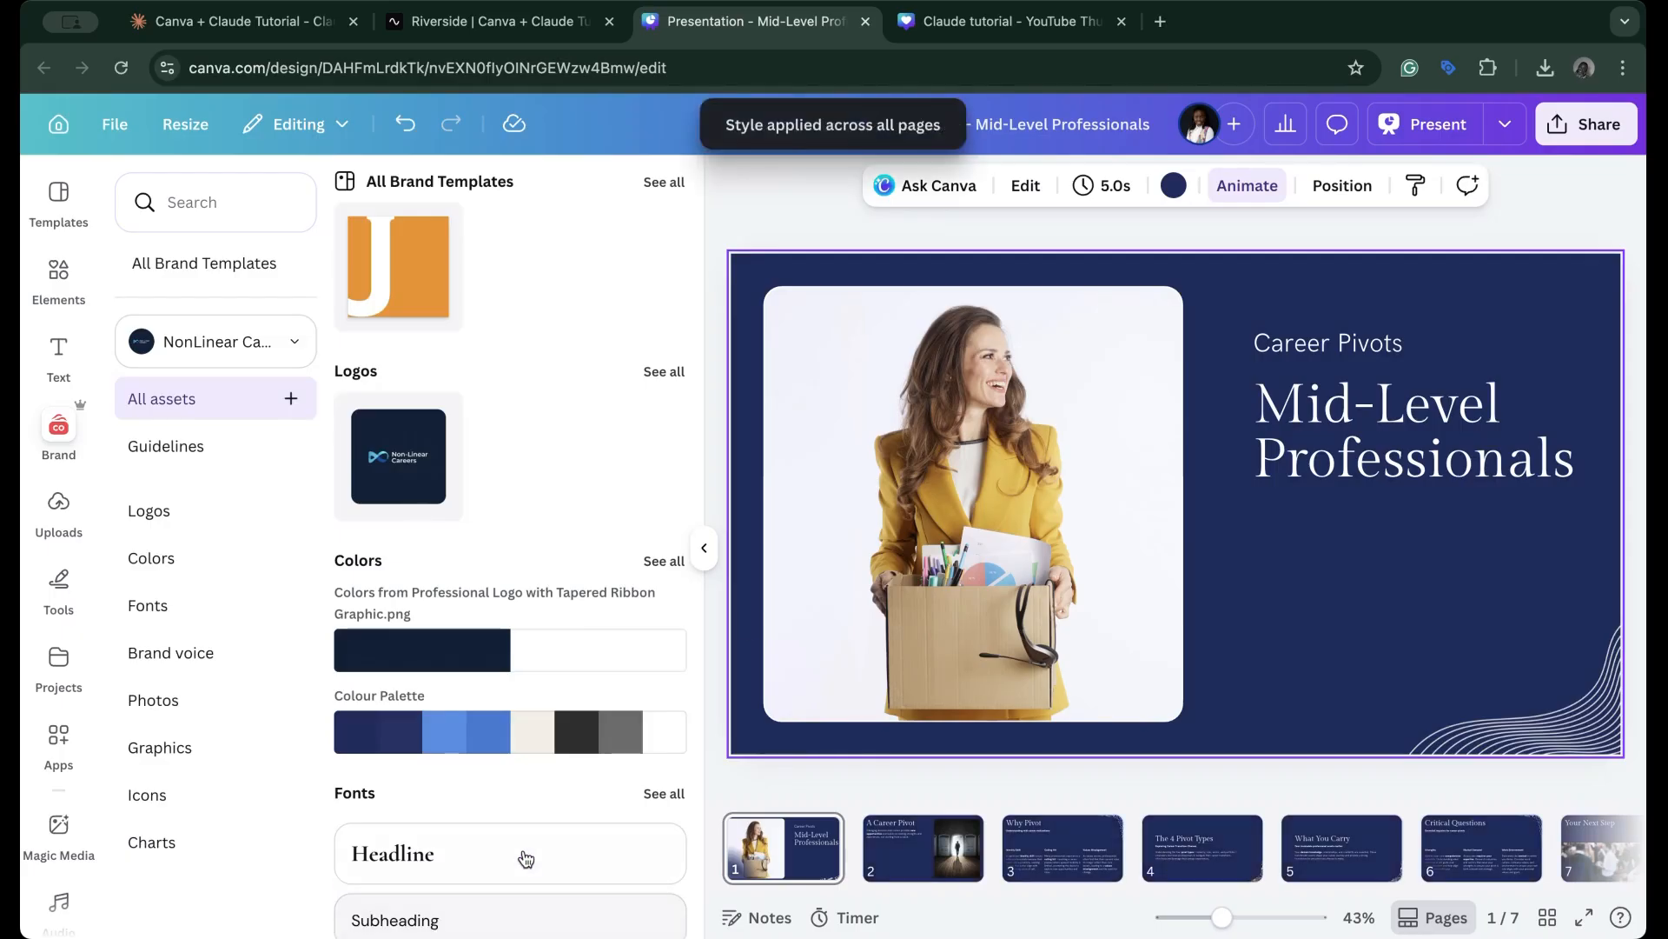
# Hide the brand assets and check the recoloured design on slides 2 to 7
pyautogui.click(704, 548)
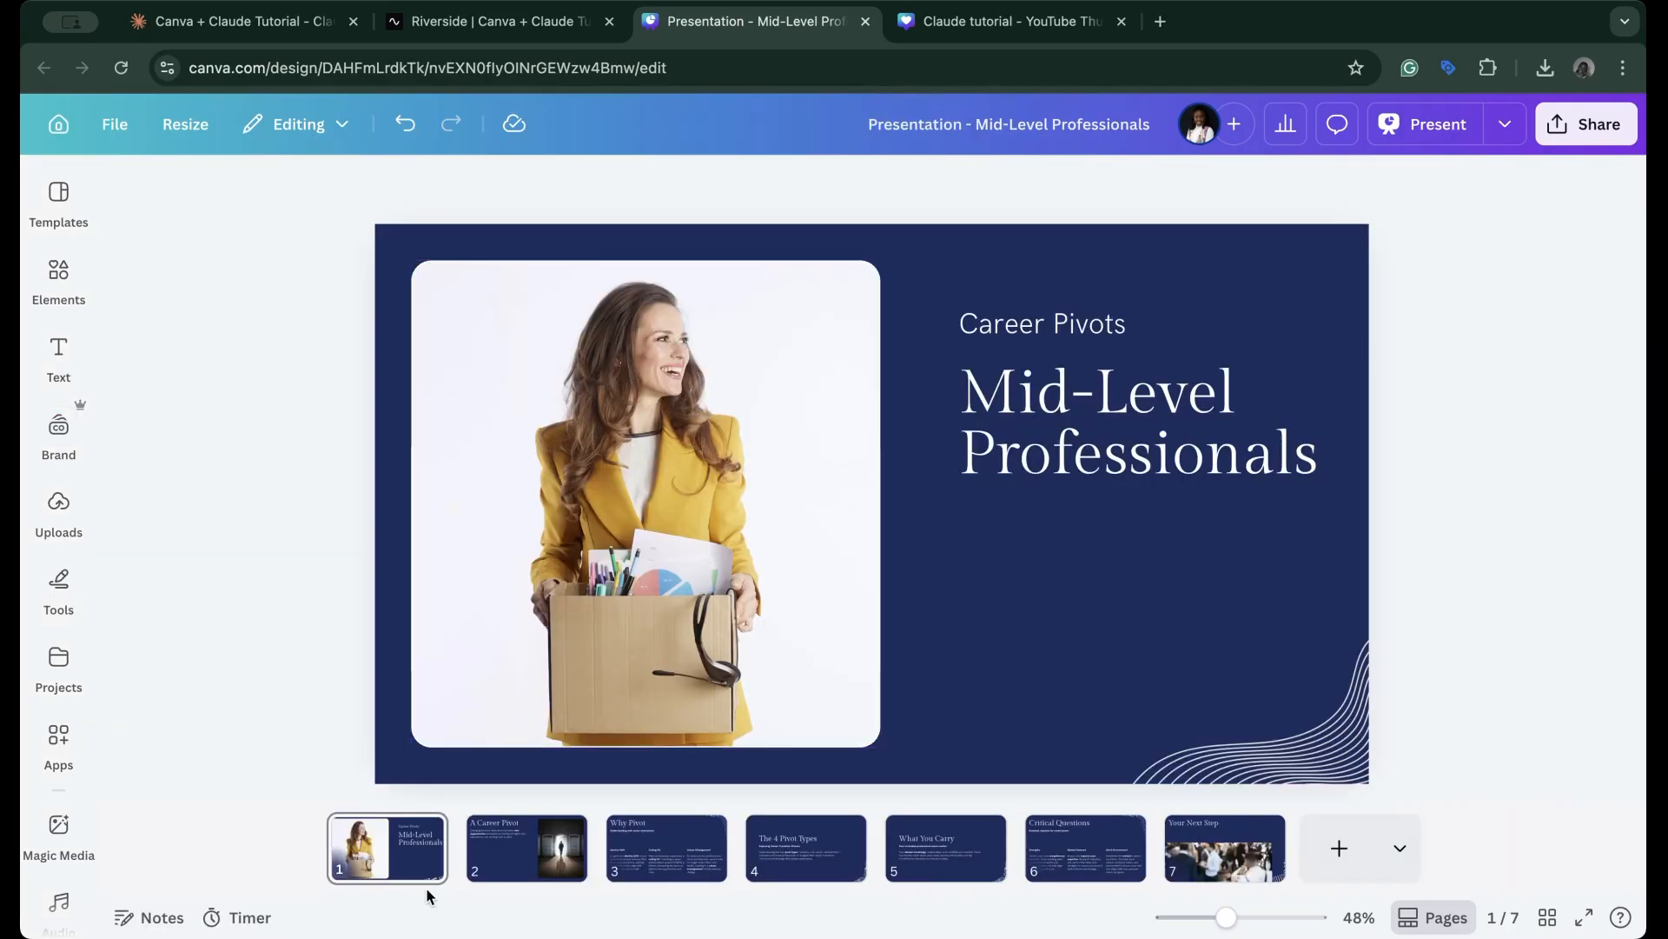
pyautogui.click(511, 863)
pyautogui.click(677, 856)
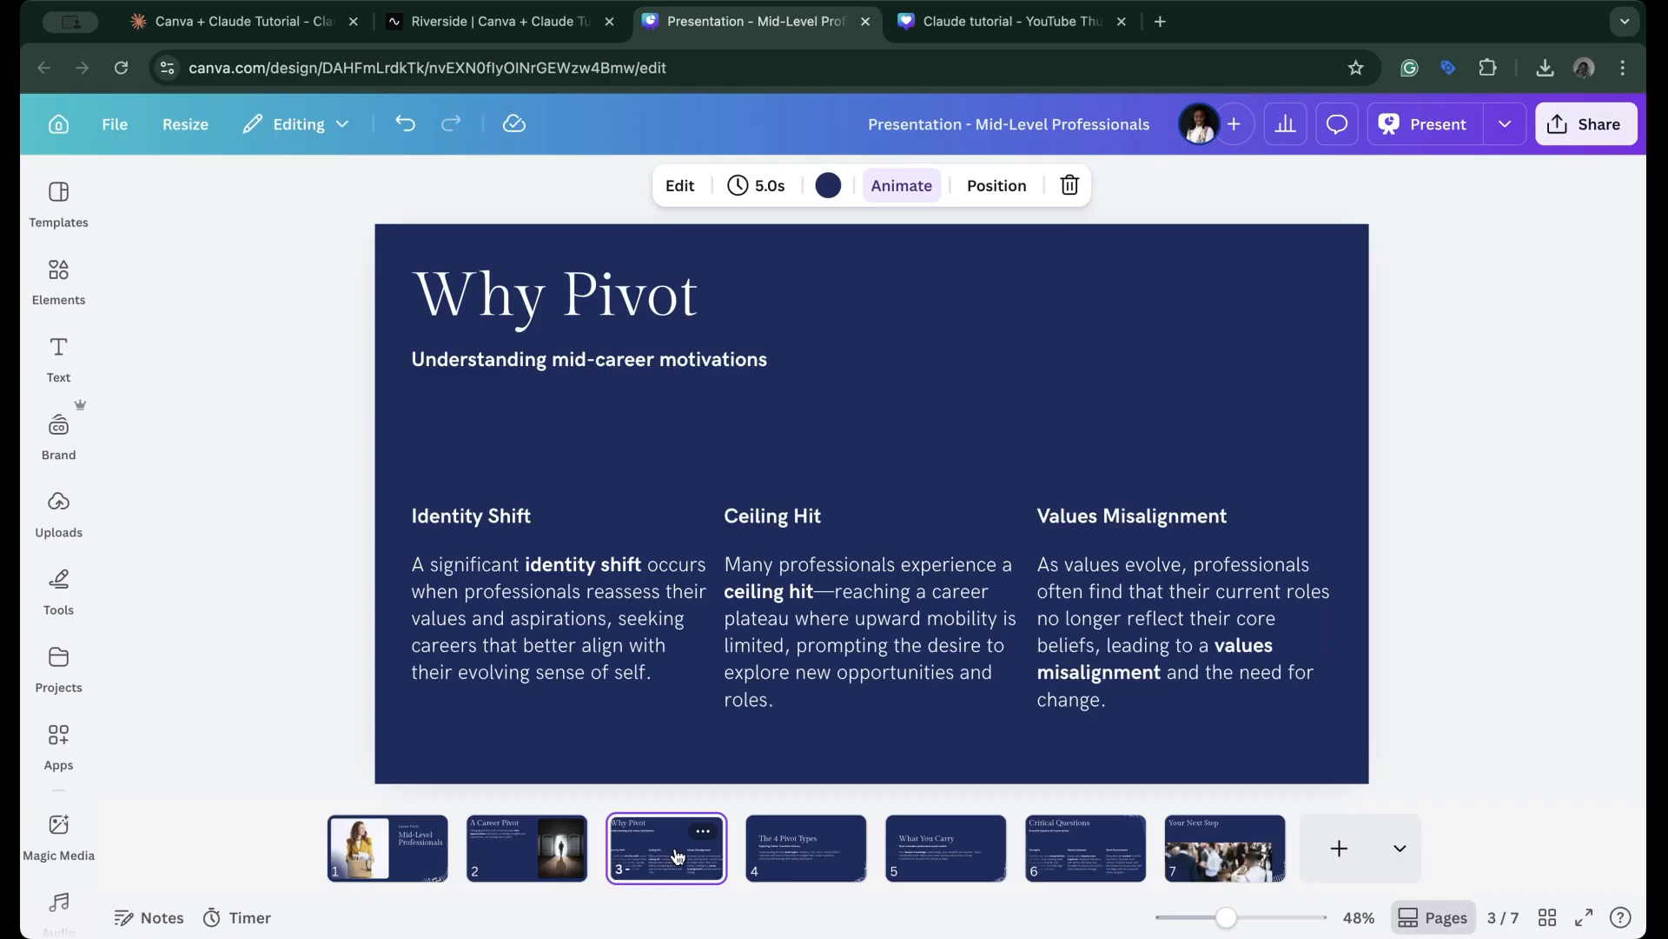
pyautogui.click(808, 857)
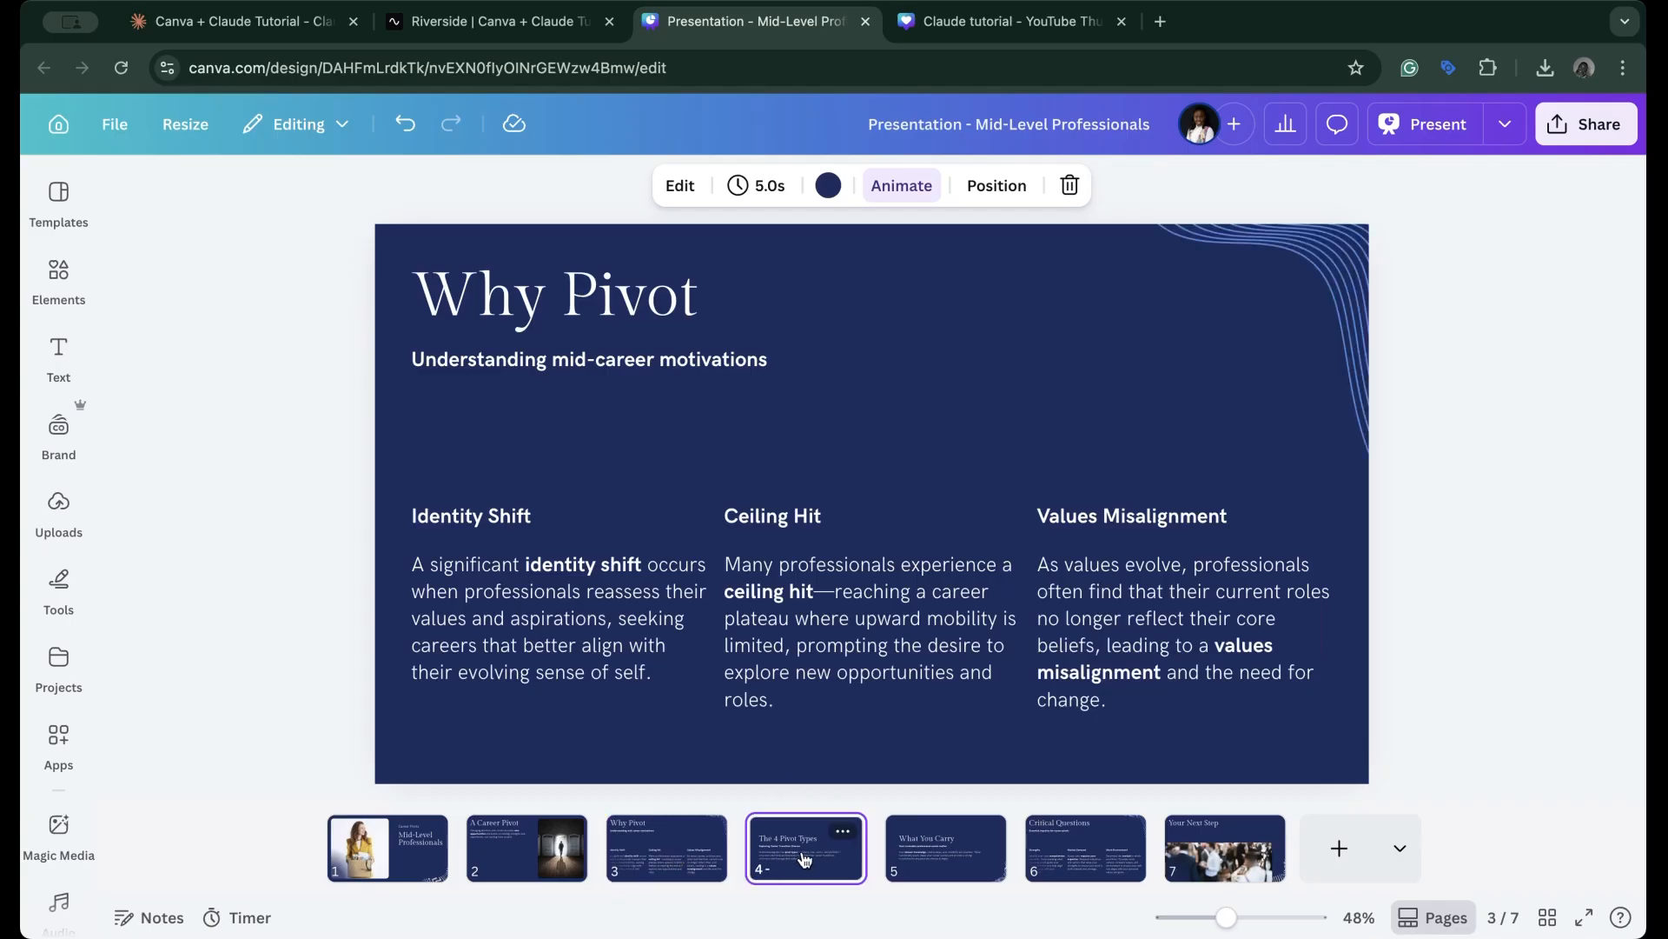
pyautogui.click(938, 860)
pyautogui.click(1082, 848)
pyautogui.click(1203, 841)
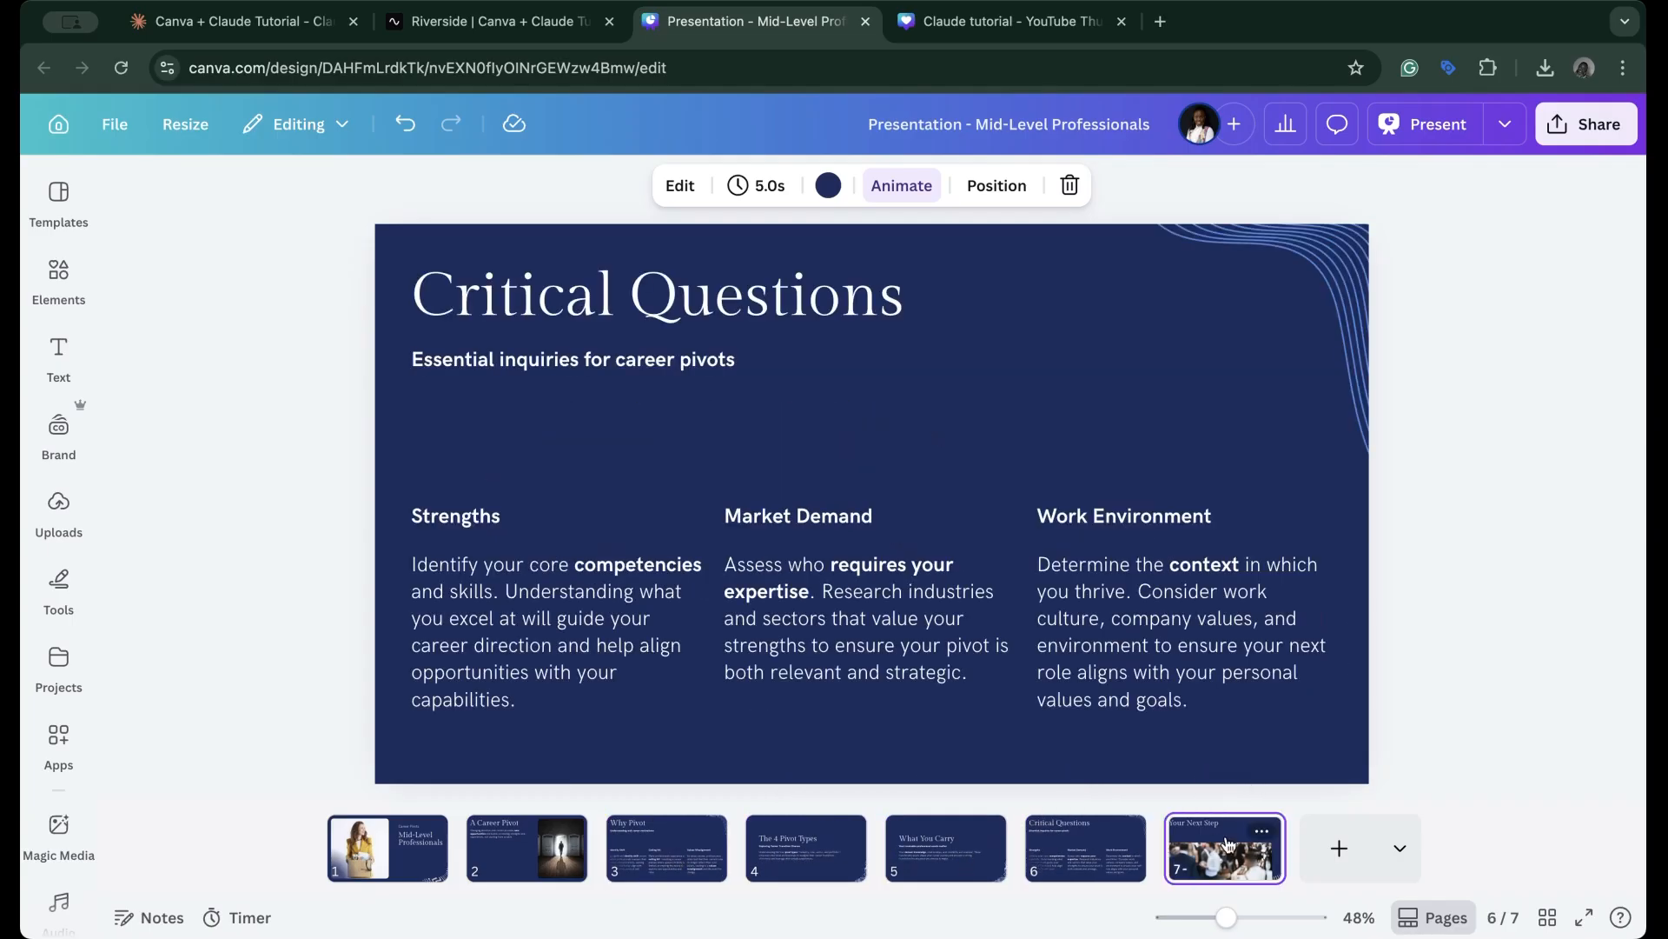
# Nudge the crowd photo on the Your Next Step slide slightly upward, and open and close its crop settings
pyautogui.click(763, 603)
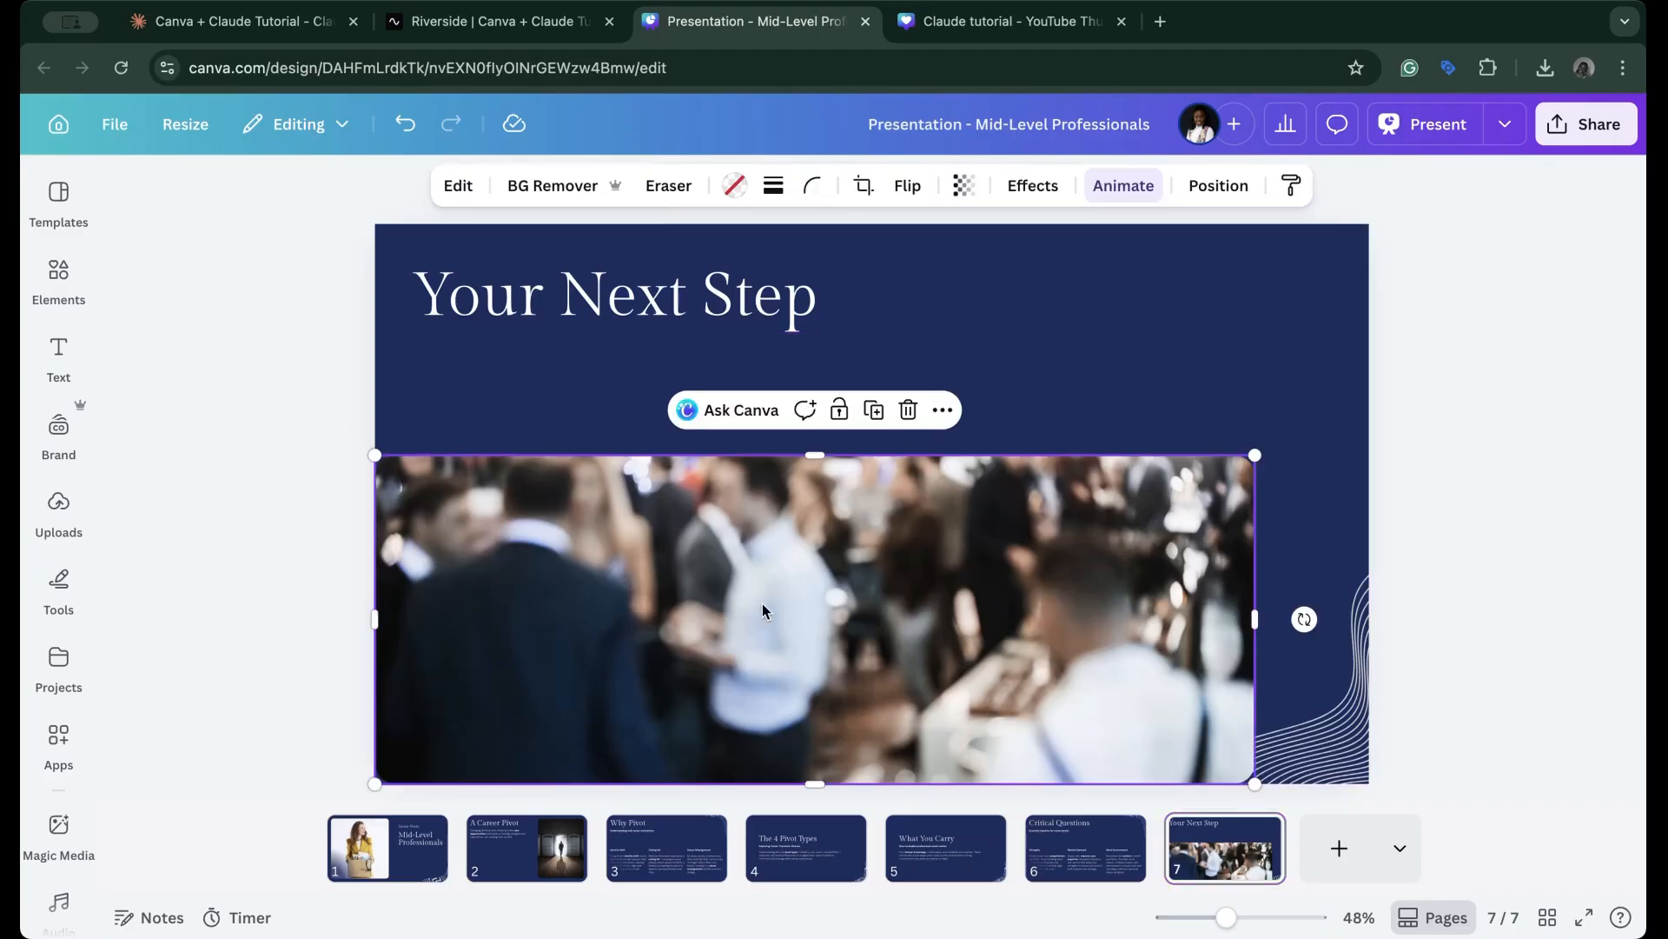
pyautogui.moveTo(836, 629)
pyautogui.mouseDown()
pyautogui.moveTo(838, 611)
pyautogui.moveTo(839, 626)
pyautogui.mouseUp()
pyautogui.doubleClick(838, 626)
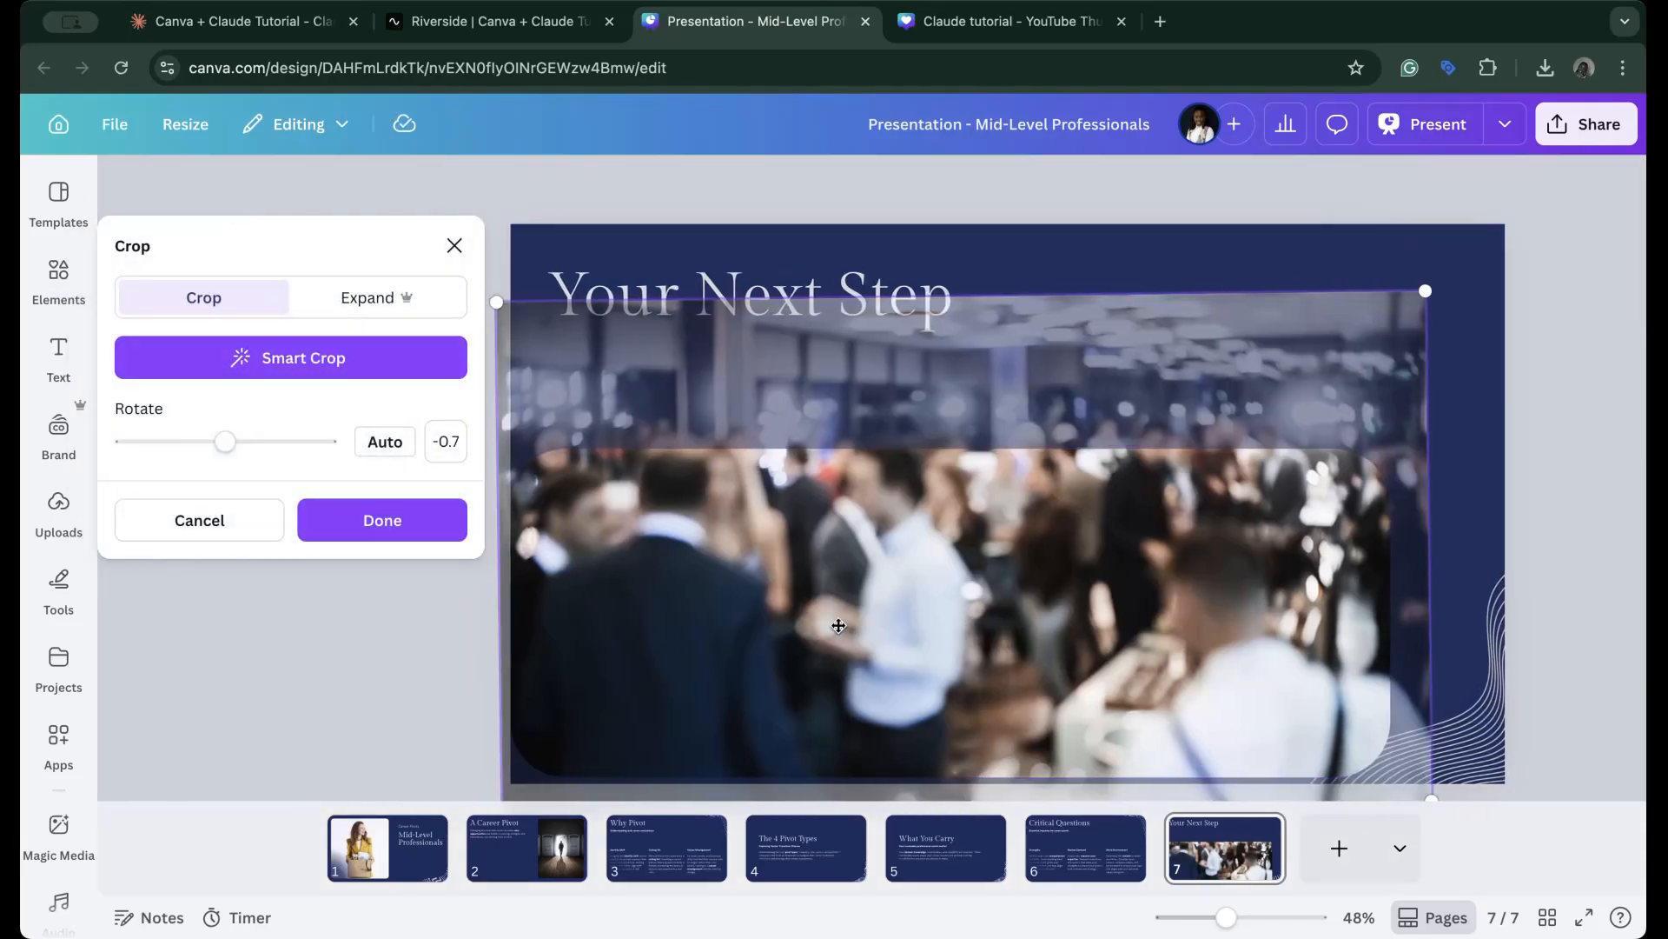
pyautogui.click(455, 245)
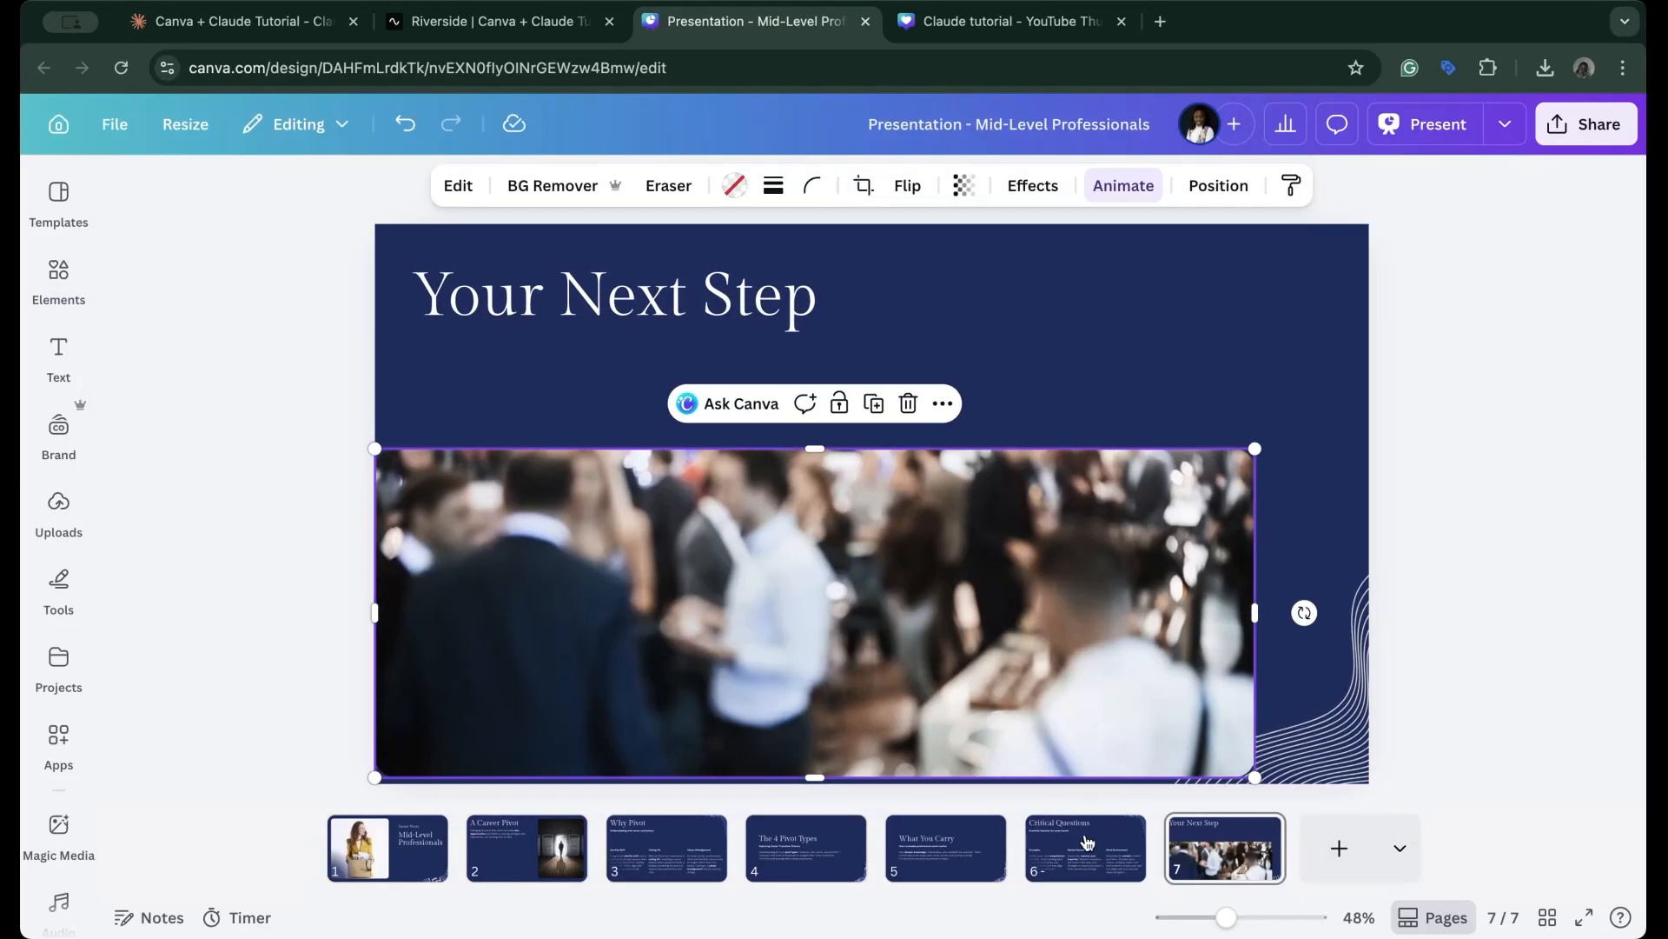
pyautogui.click(1086, 841)
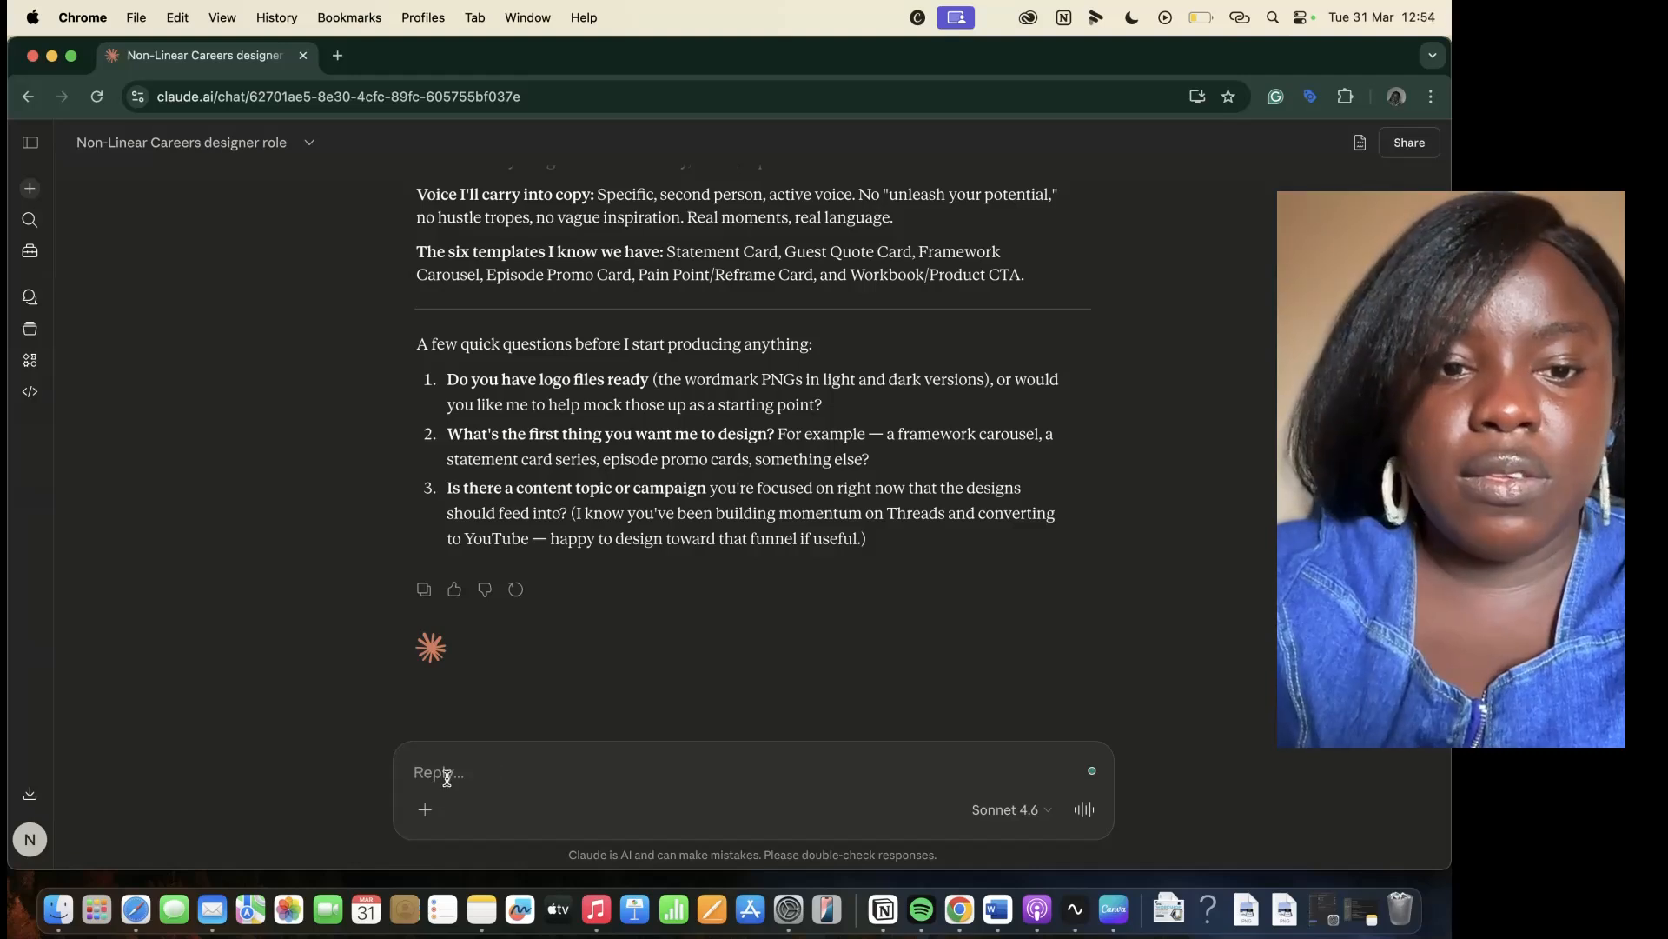
# Ask Claude to use the YouTube thumbnails file on Canva to create an eye-catching, engaging thumbnail for the video tutorial on connecting Canva with Claude
pyautogui.write('Use the youtube thumnails file on canva')
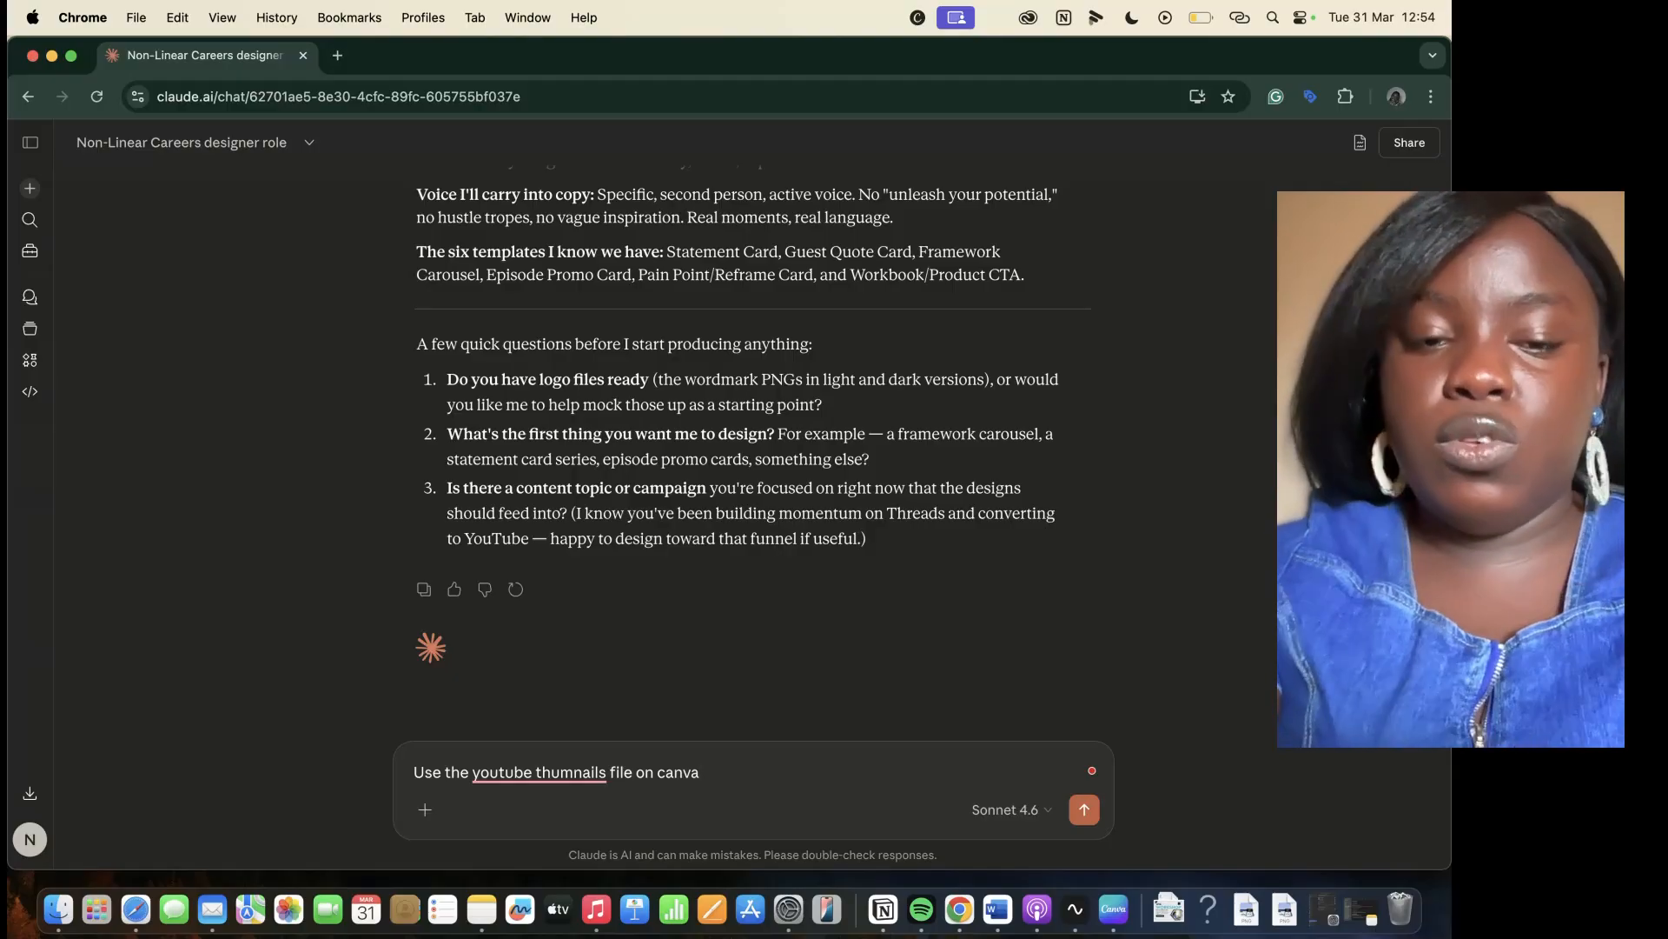
pyautogui.moveTo(539, 773)
pyautogui.click(556, 670)
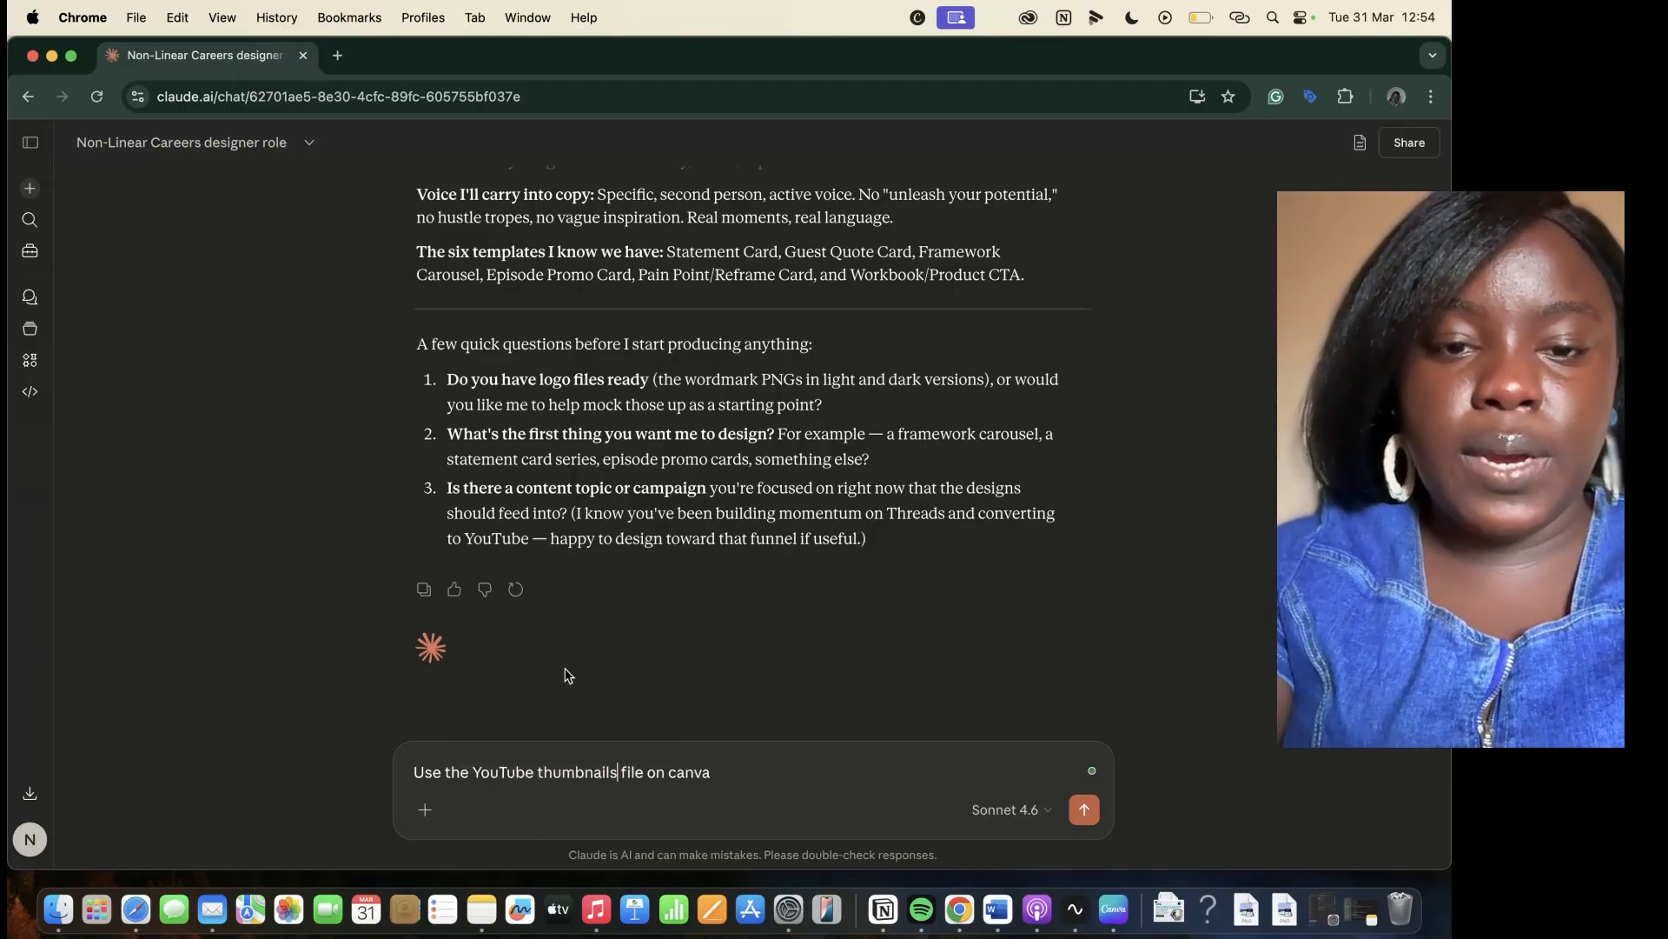
pyautogui.write('to creat')
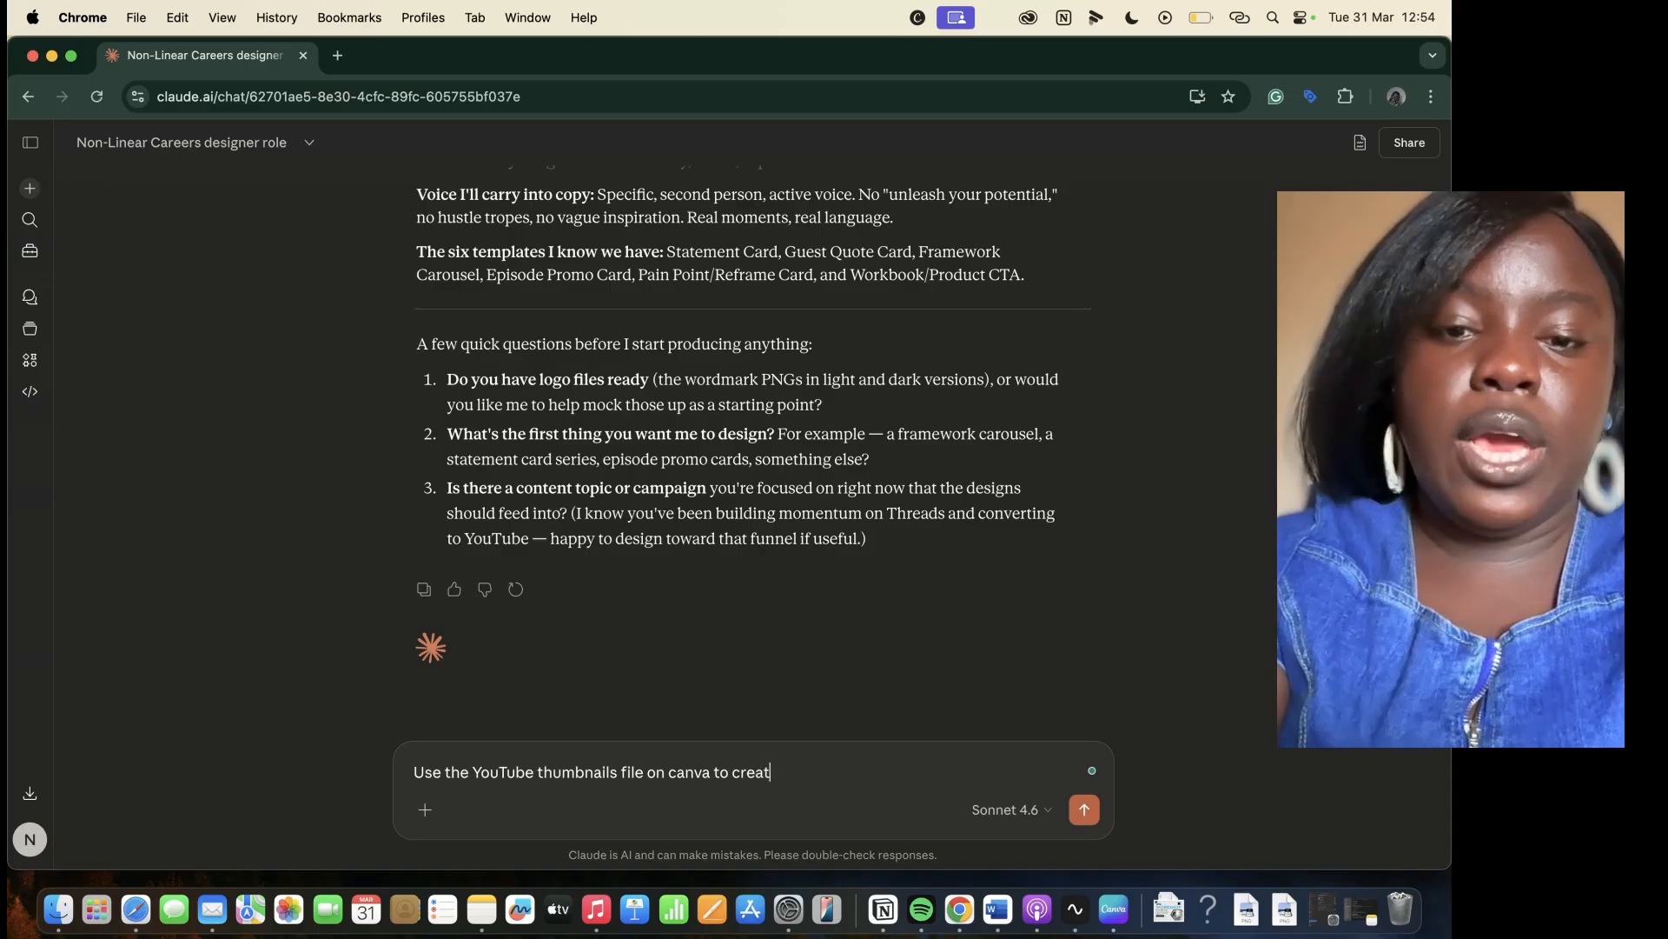
pyautogui.write('e a thumbnail for my video on')
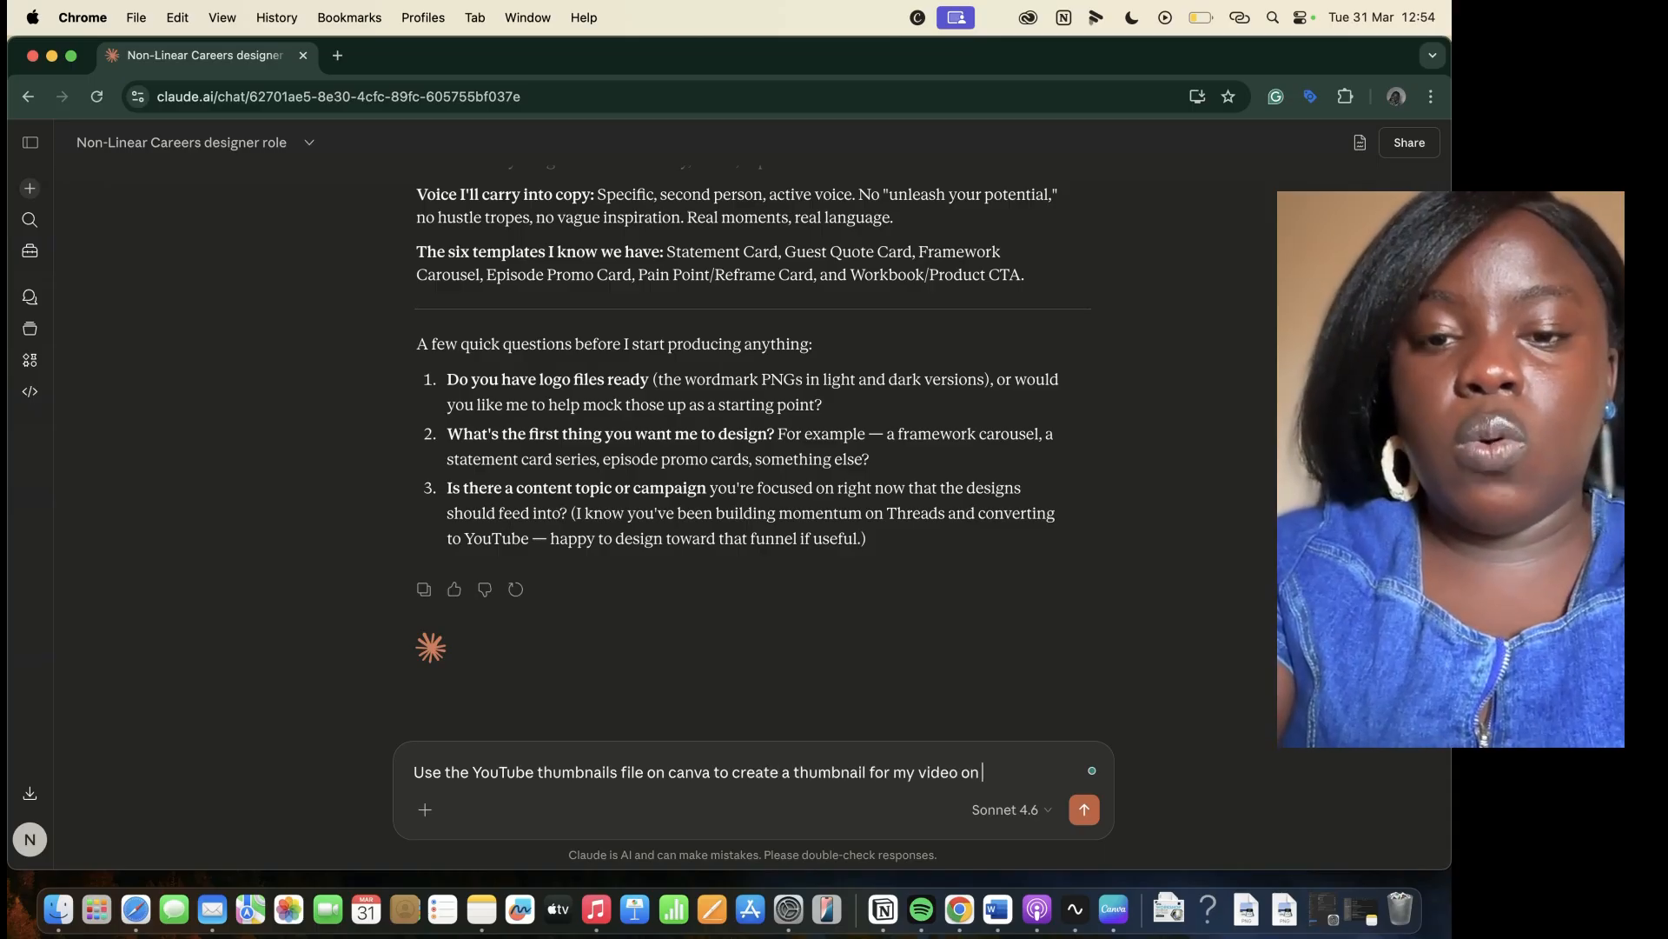
pyautogui.press('BackSpace')
pyautogui.press('BackSpace')
pyautogui.write('tut')
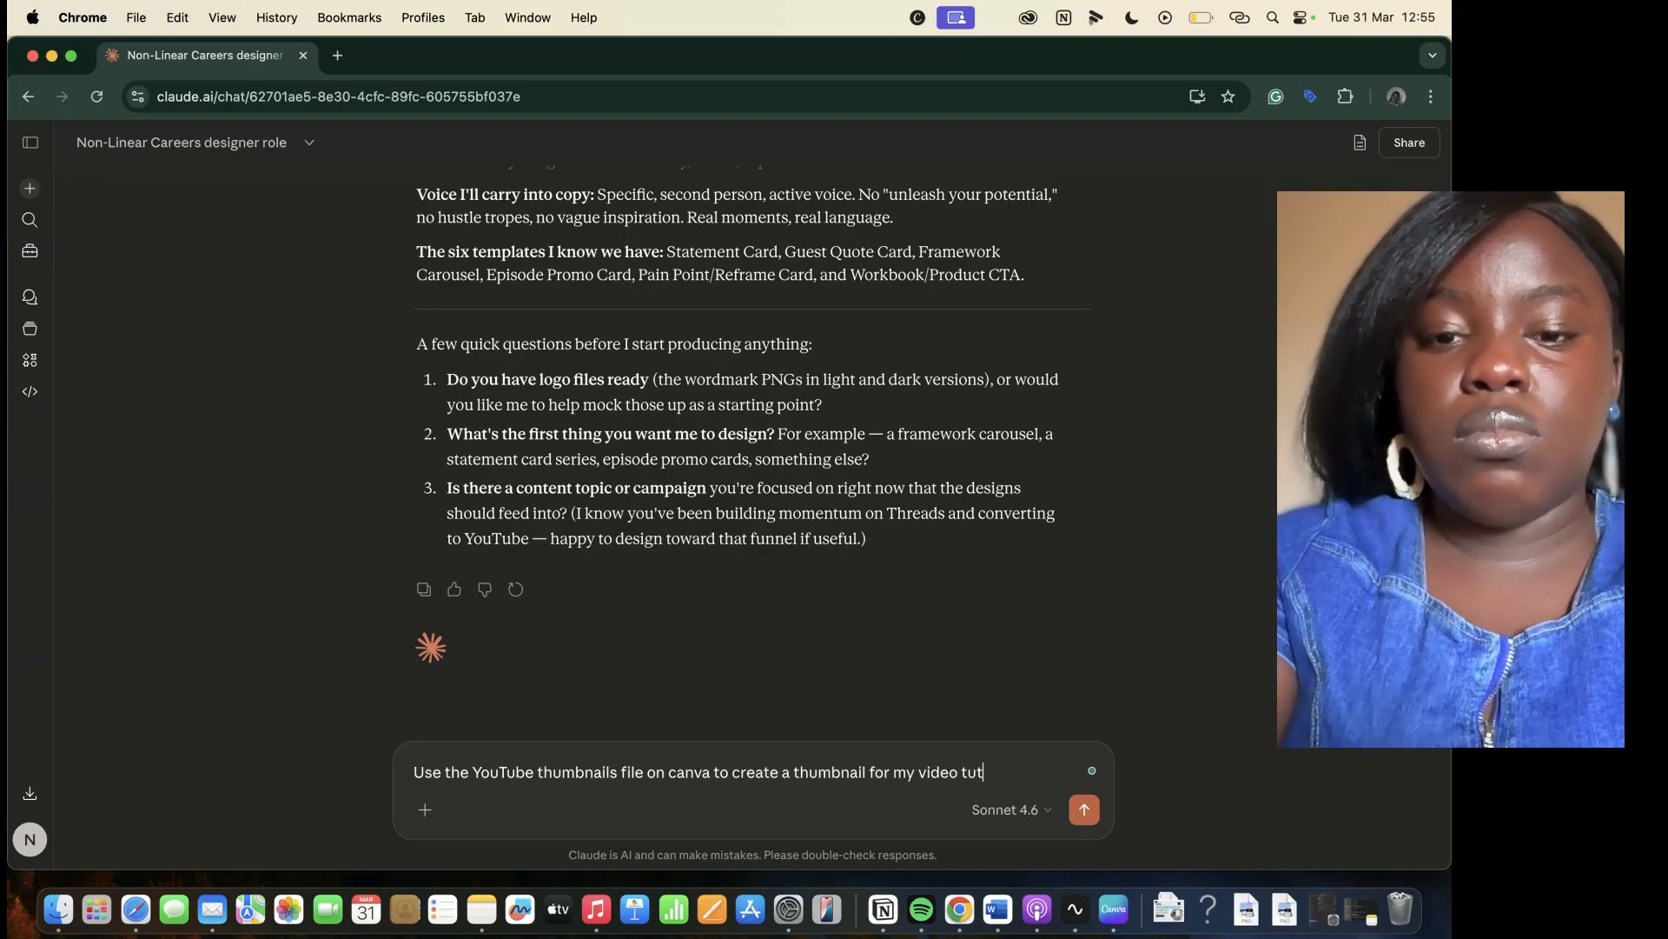
pyautogui.write('orial on connecting Canva with Claude. I want it to by eye catching and engaging for my audience.')
pyautogui.press('Return')
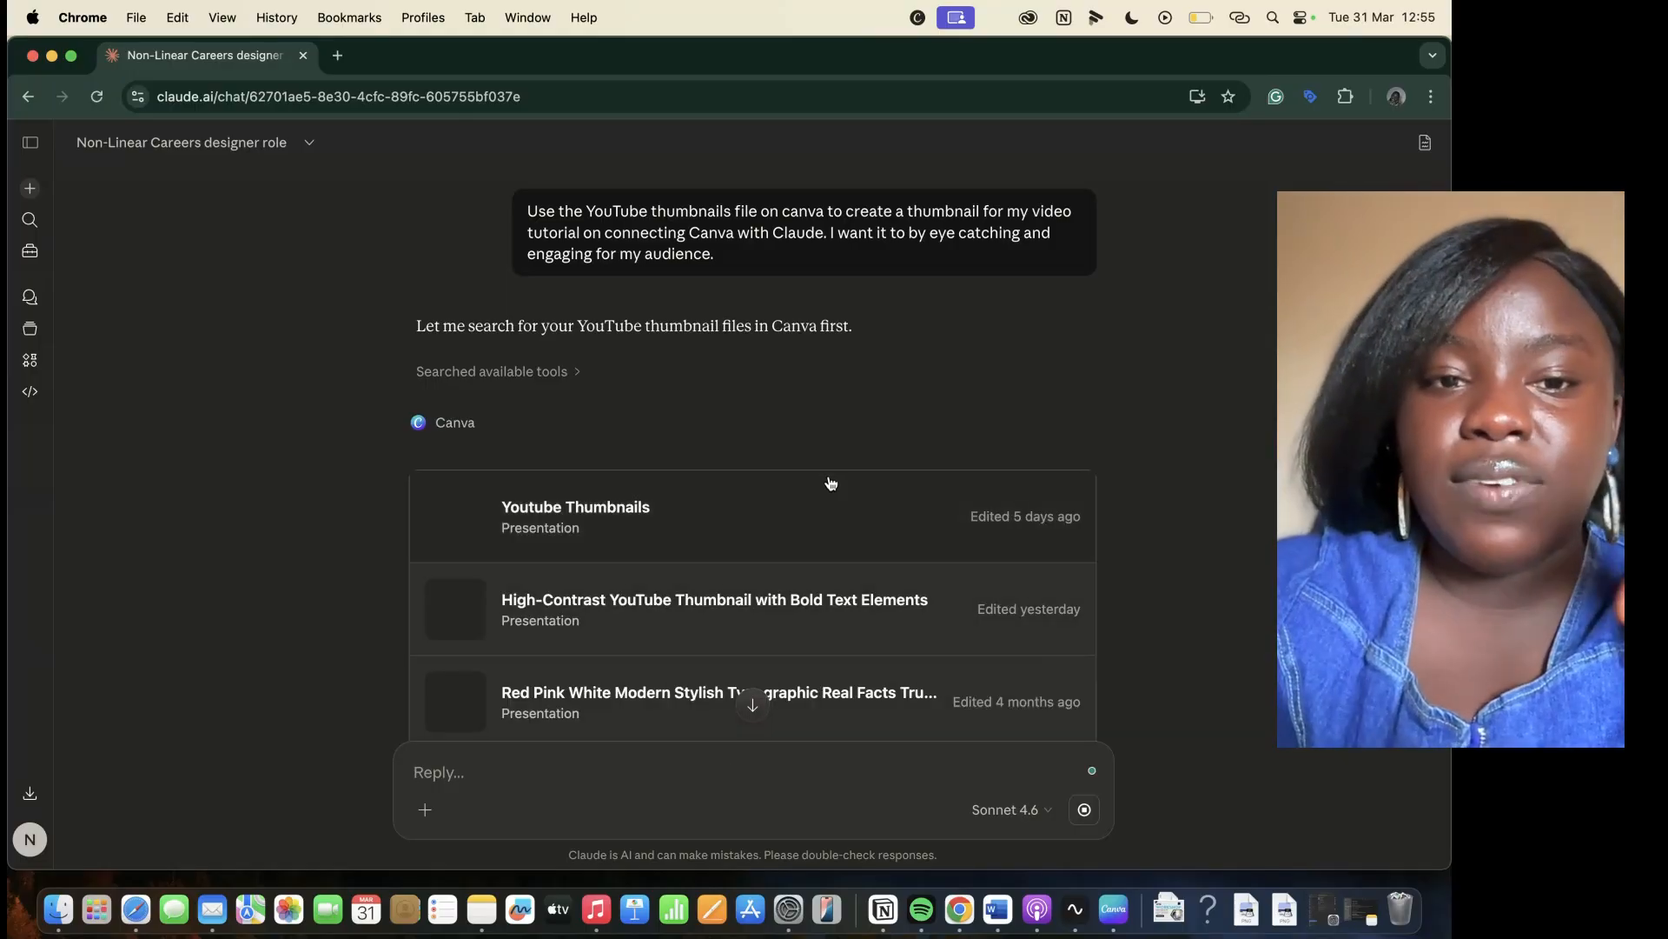
# Look over the Canva files Claude found, open the Youtube Thumbnails presentation preview and collapse the response covering it
pyautogui.scroll(-2, 831, 472)
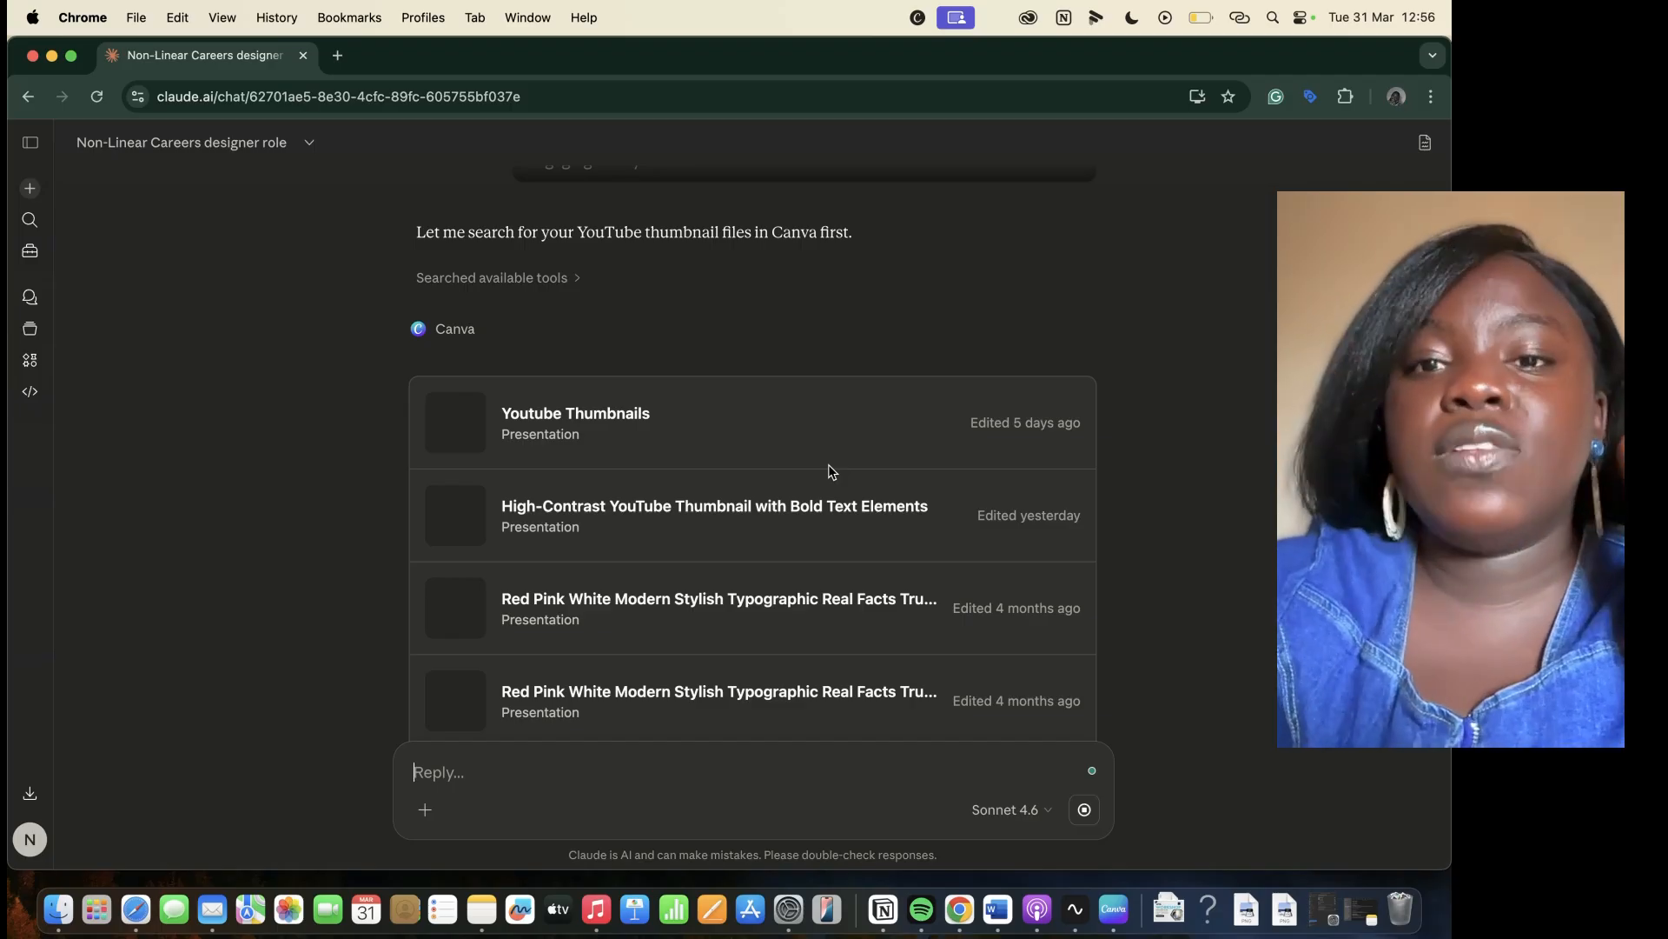
pyautogui.scroll(5, 829, 468)
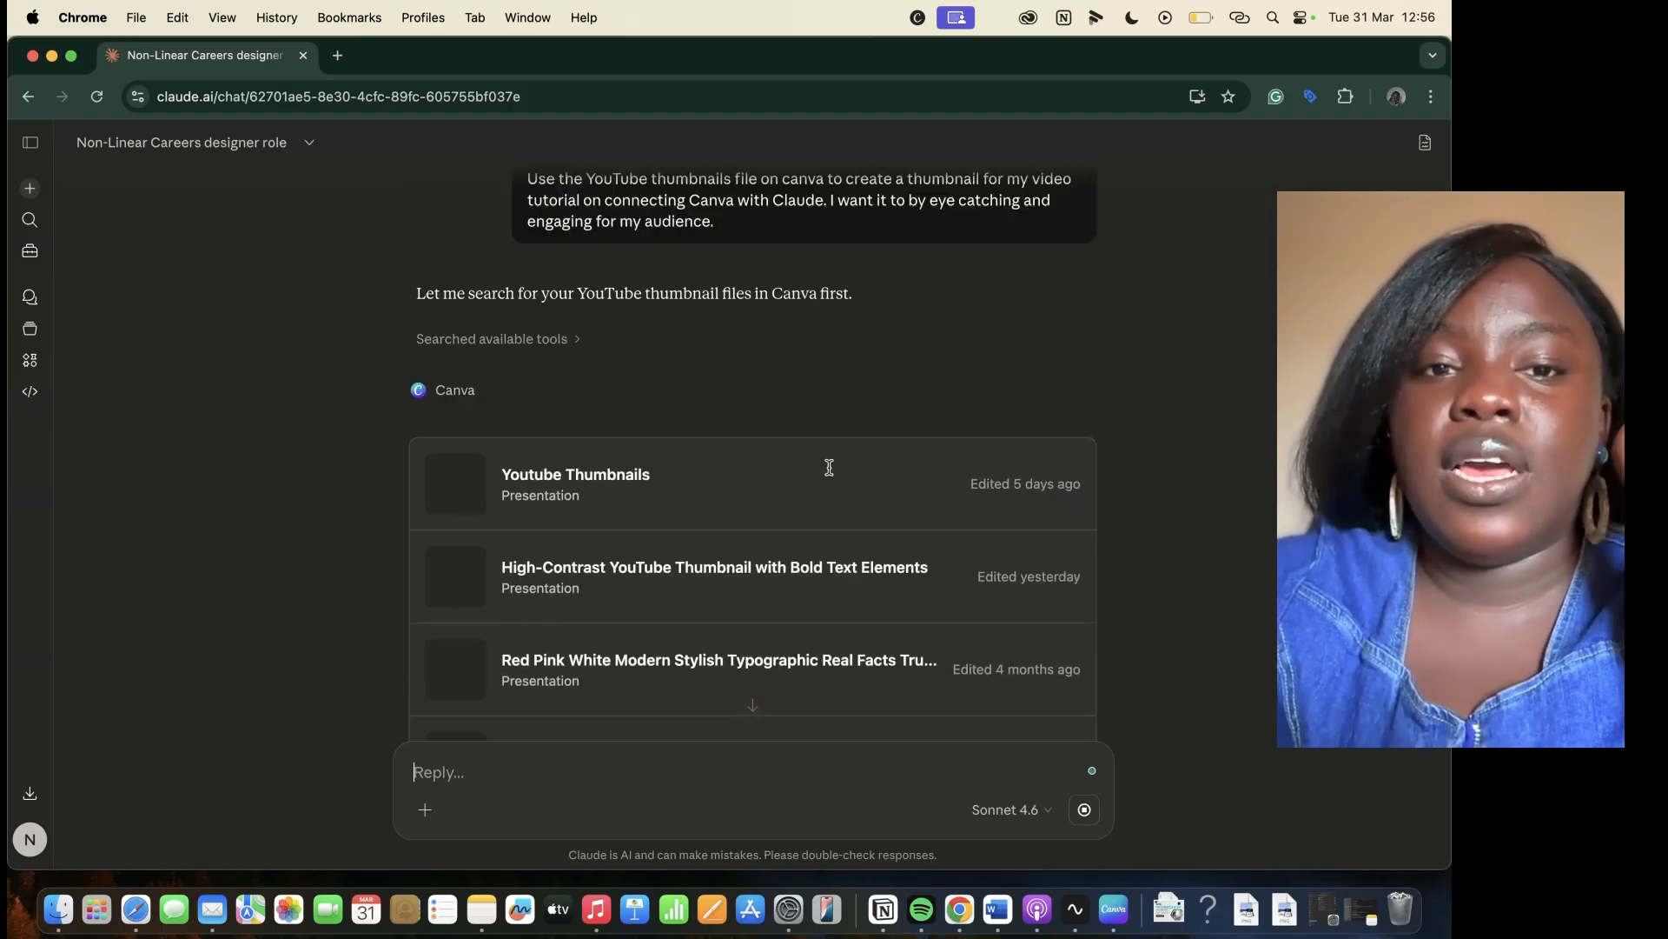
pyautogui.click(622, 507)
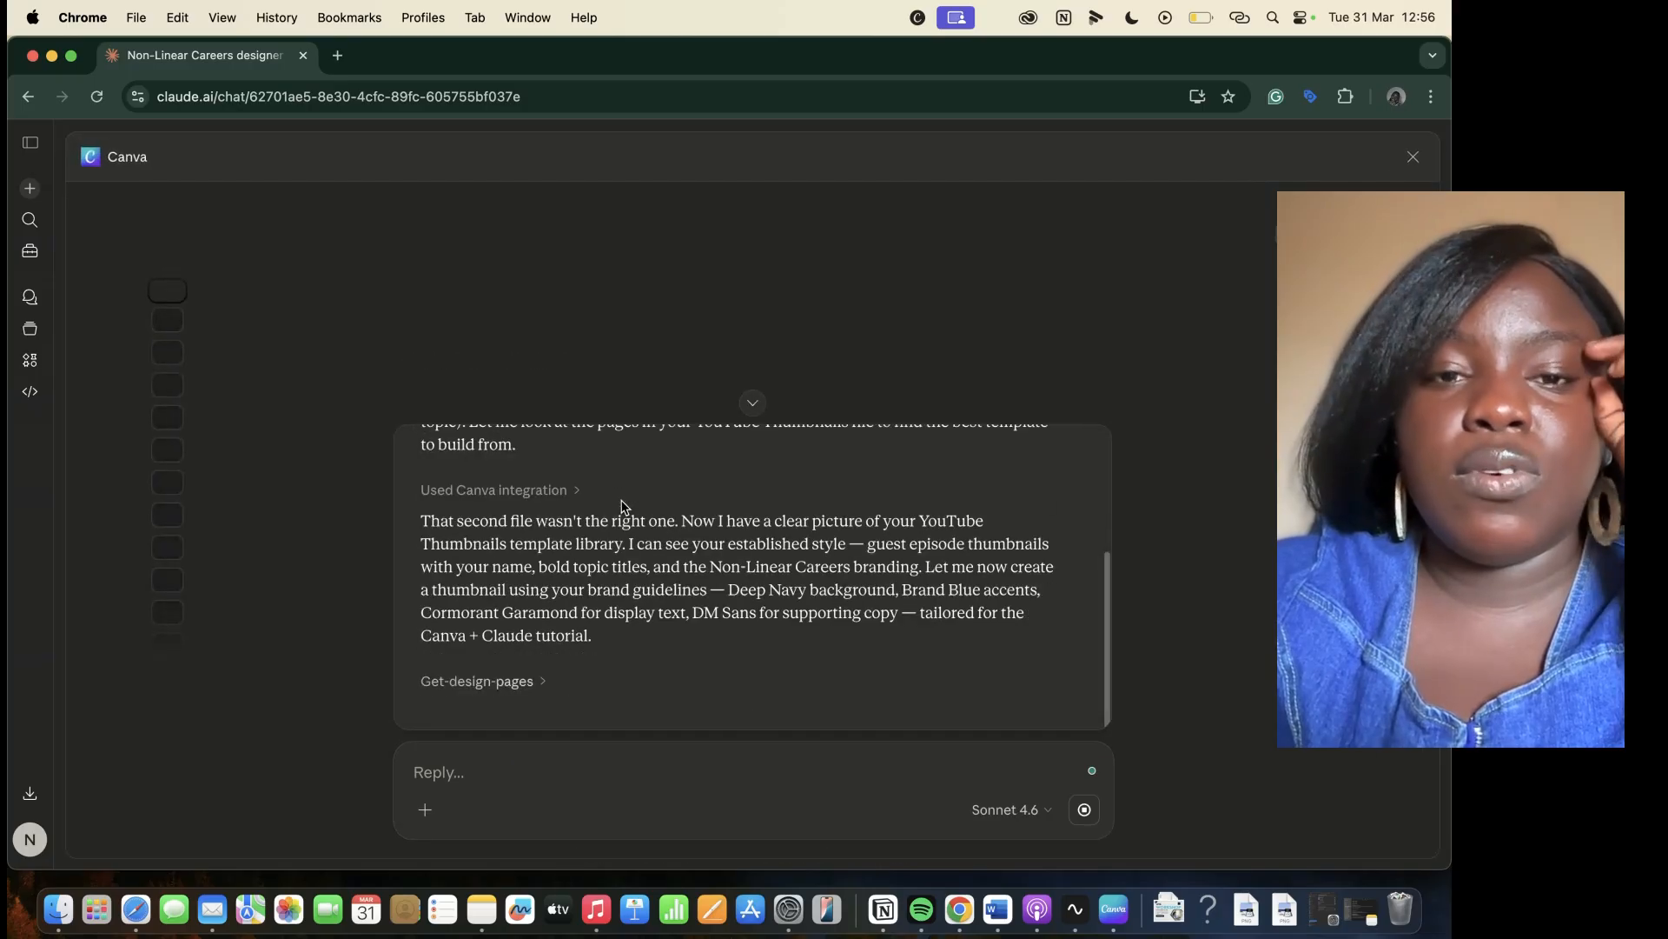
pyautogui.click(752, 402)
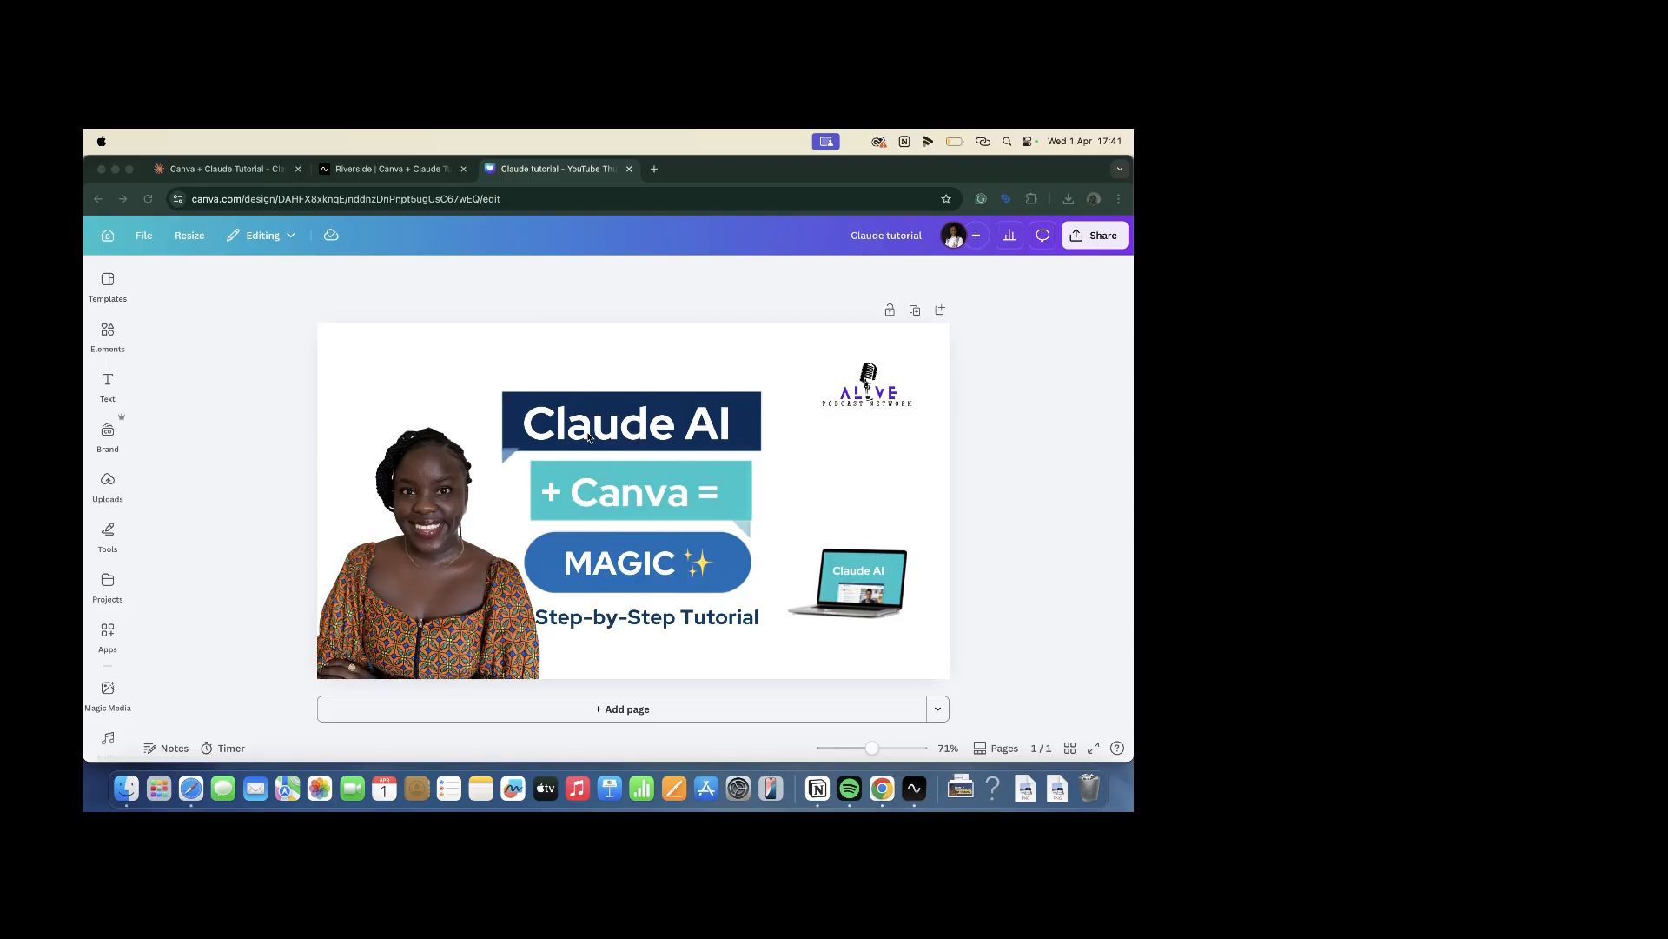
# In the Claude tutorial thumbnail in Canva, move the podcast logo slightly left and nudge the Claude AI heading right within its navy banner
pyautogui.click(443, 547)
pyautogui.click(455, 493)
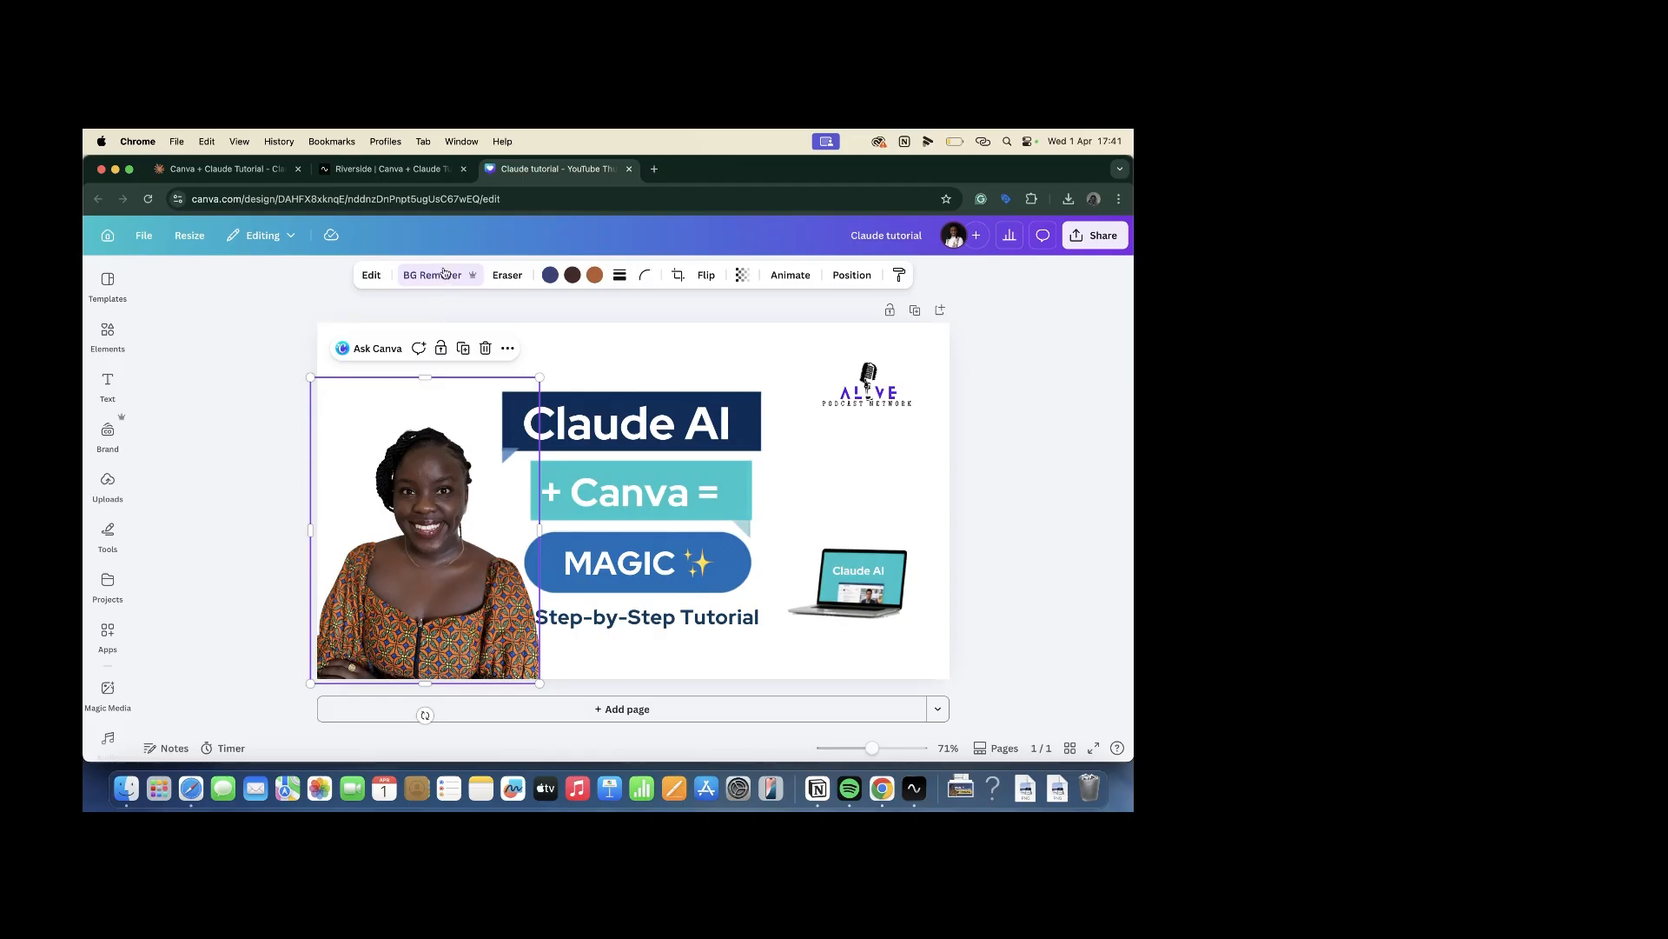
pyautogui.moveTo(869, 393); pyautogui.dragTo(847, 391)
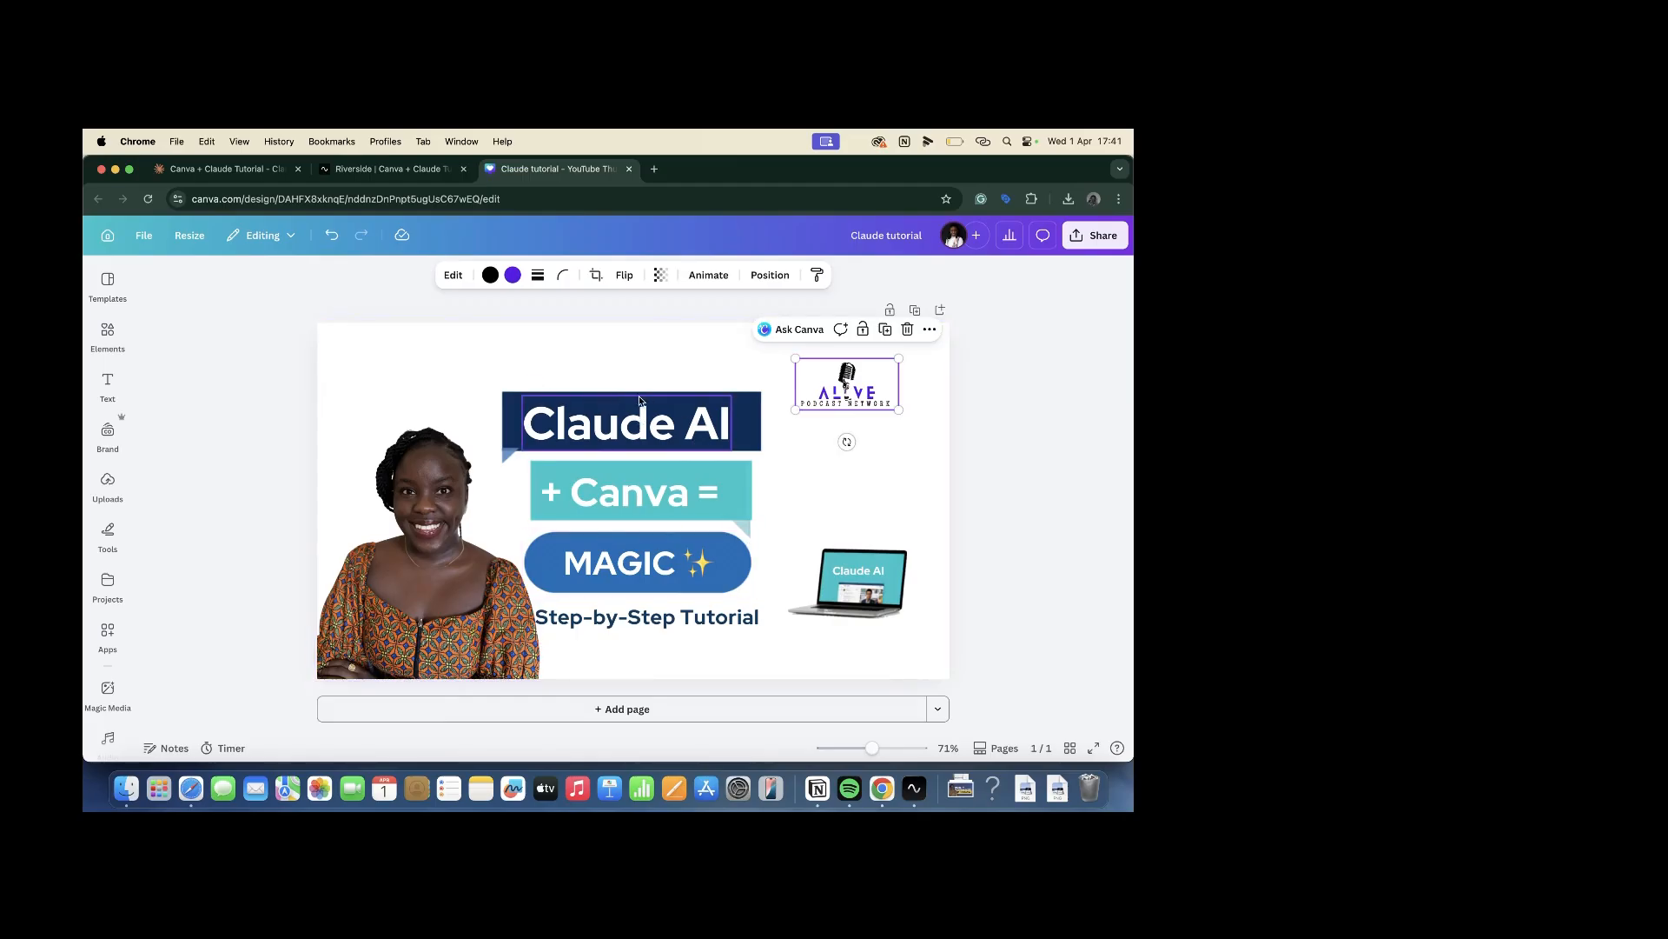
pyautogui.moveTo(640, 423)
pyautogui.mouseDown()
pyautogui.moveTo(678, 419)
pyautogui.moveTo(645, 421)
pyautogui.mouseUp()
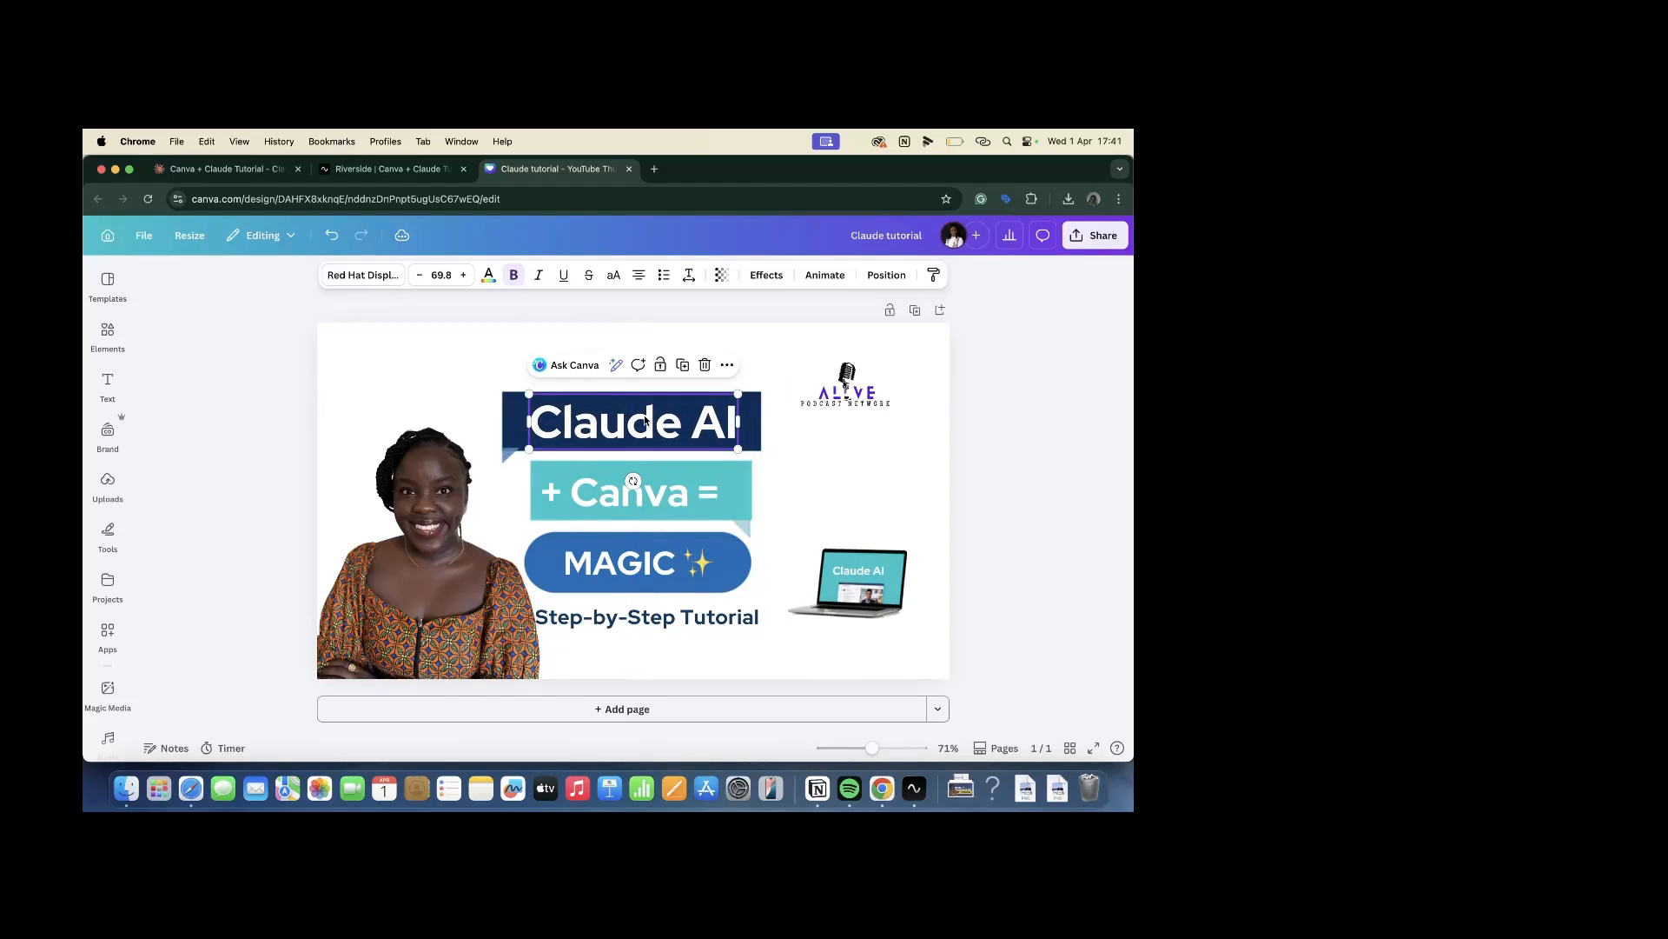
pyautogui.click(470, 342)
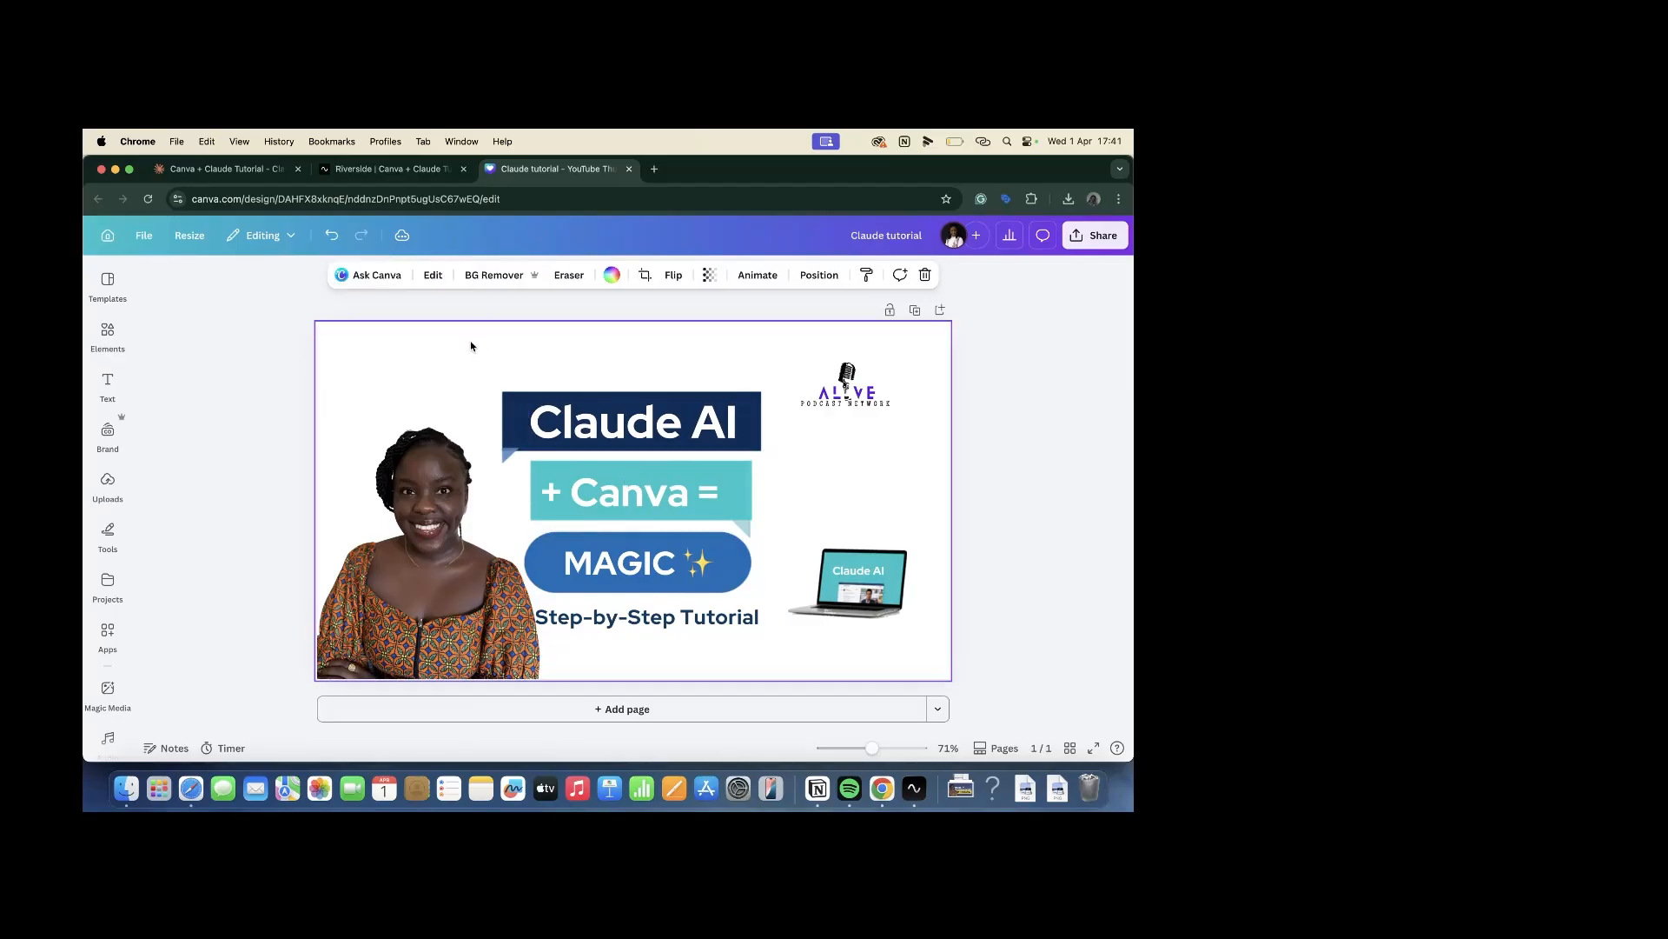
# Apply the Colour Palette from the NonLinear Careers Brand Kit to the thumbnail, shuffle its colours a few times and hide the brand assets
pyautogui.click(109, 433)
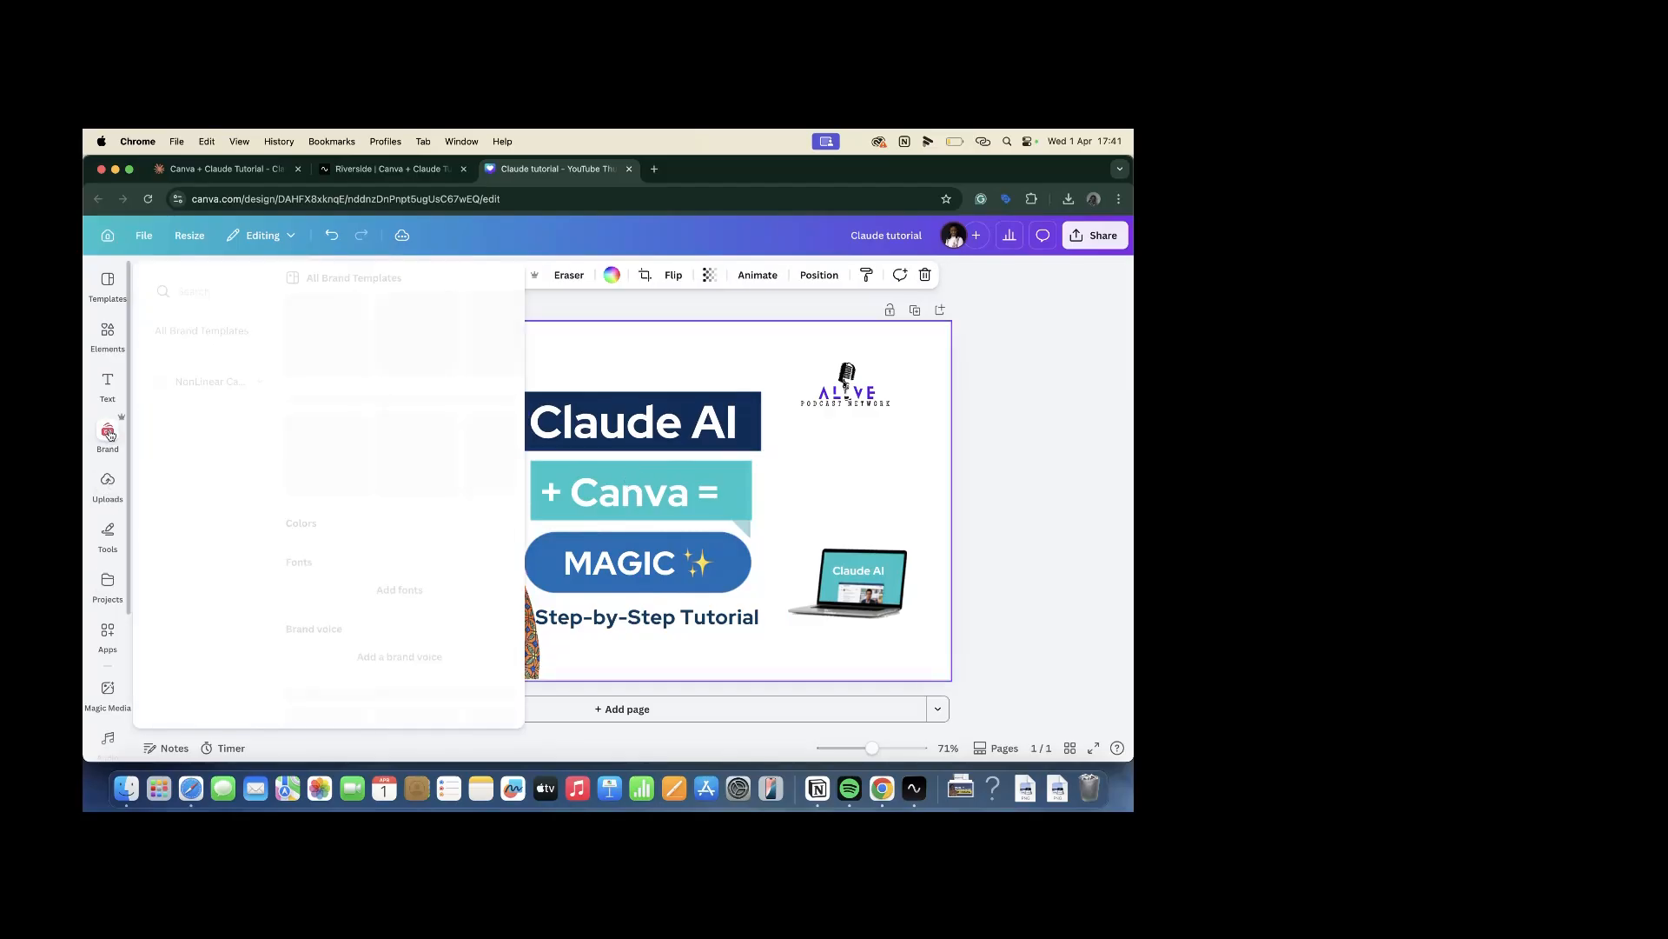
pyautogui.click(257, 374)
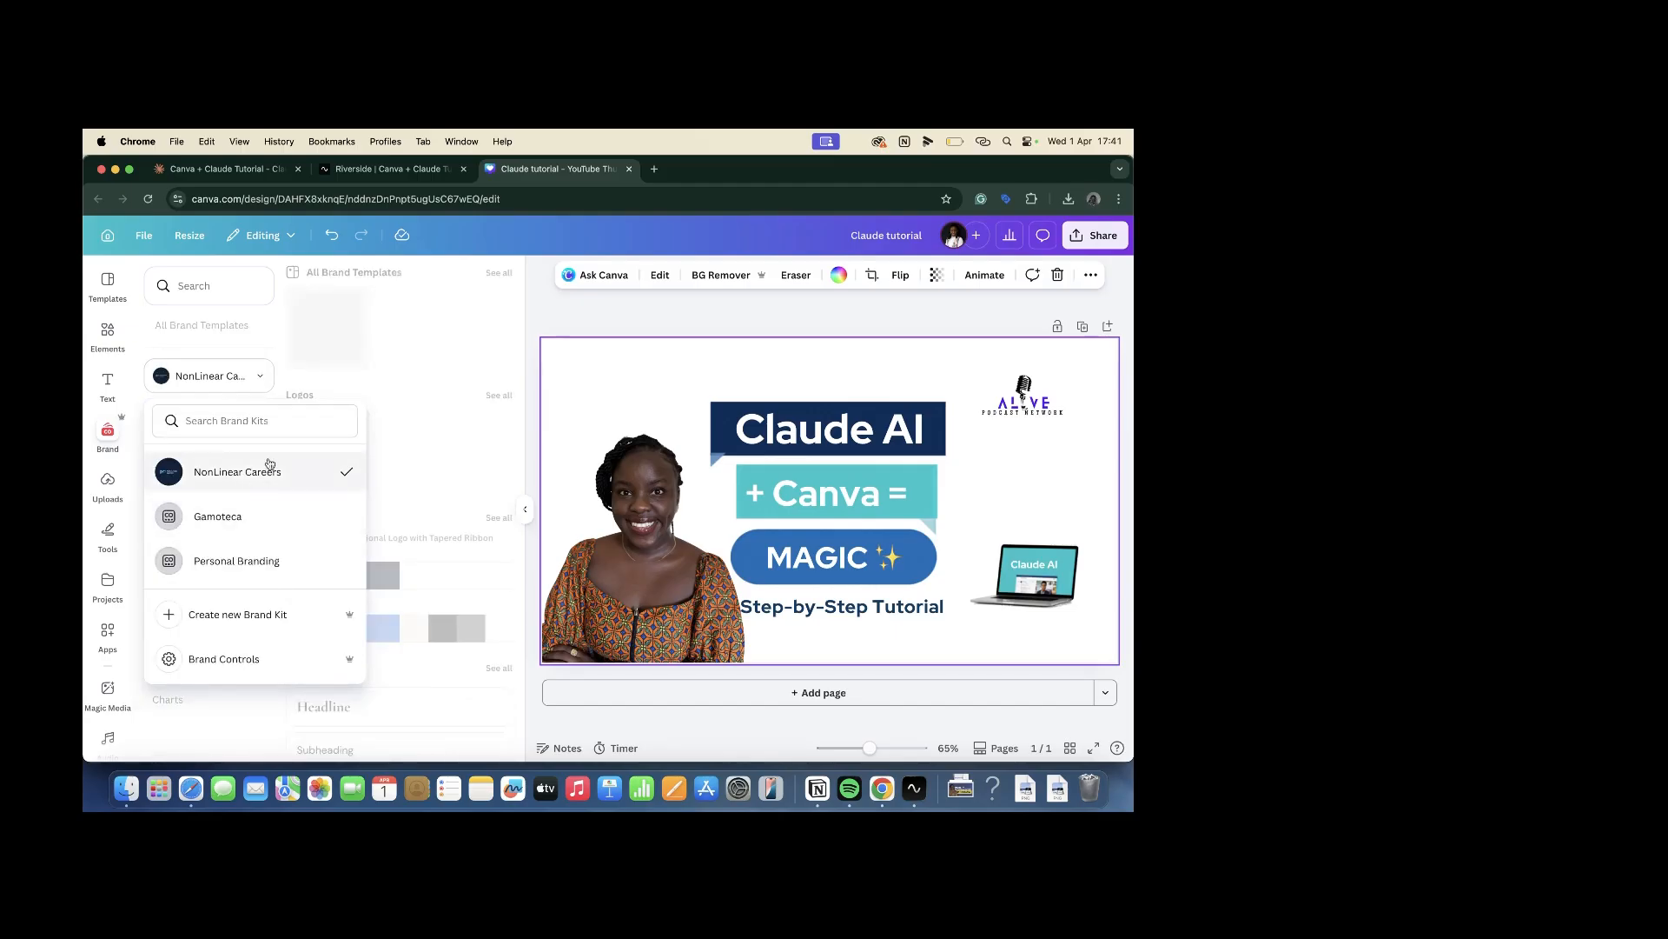
pyautogui.click(268, 466)
pyautogui.moveTo(417, 633)
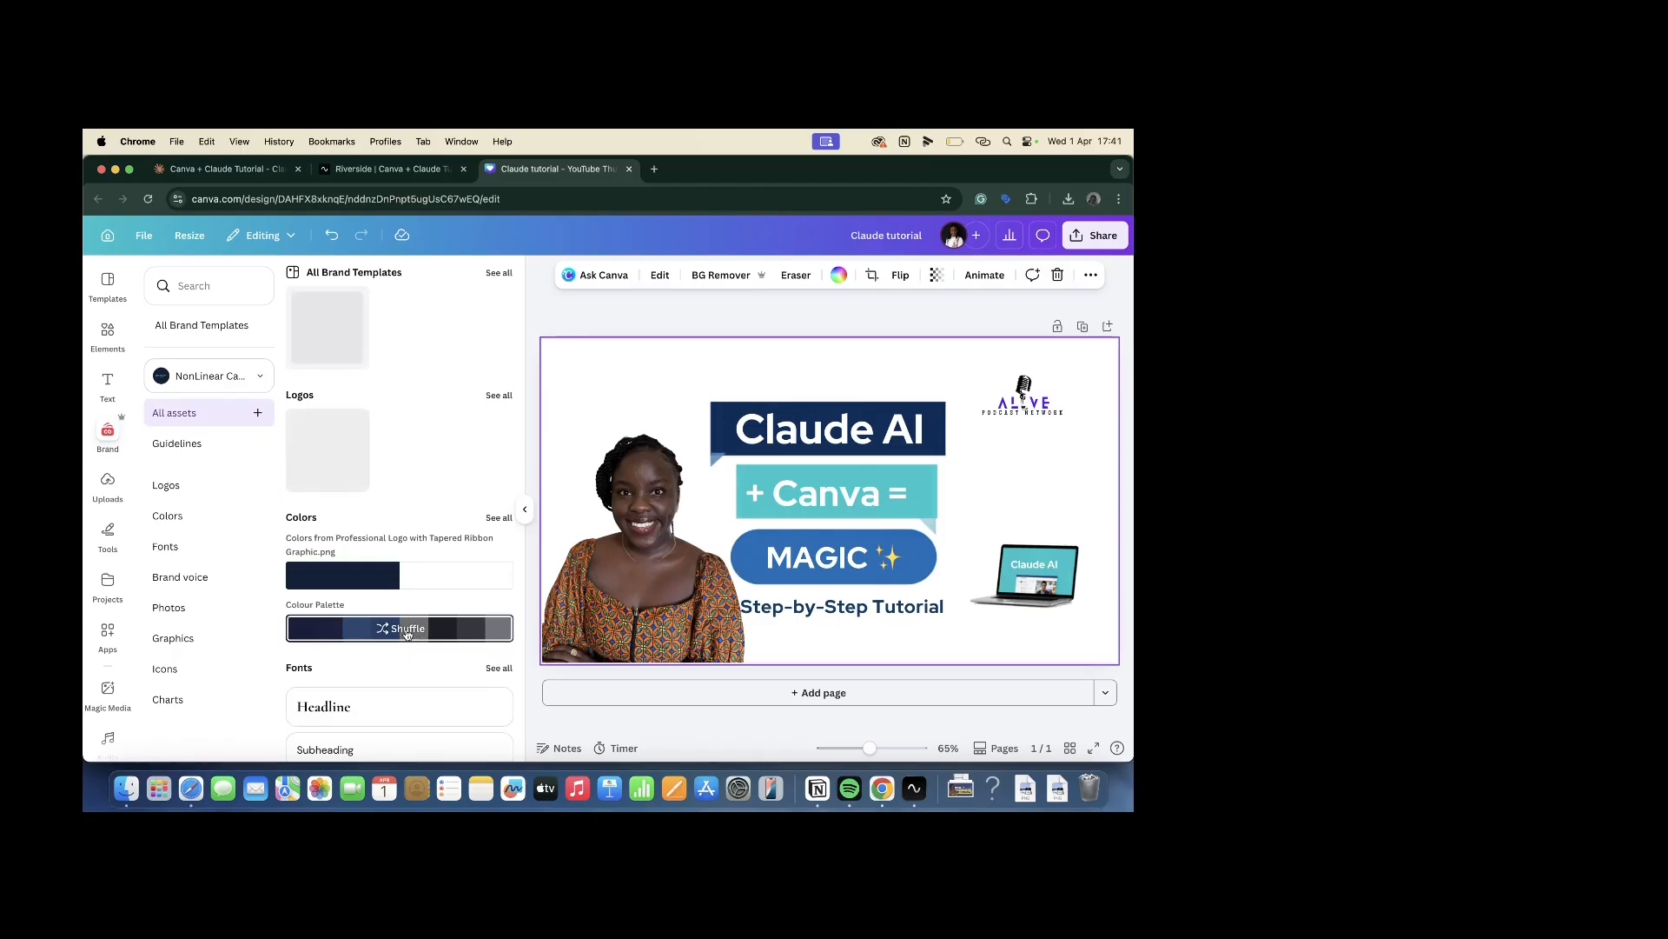
pyautogui.click(362, 629)
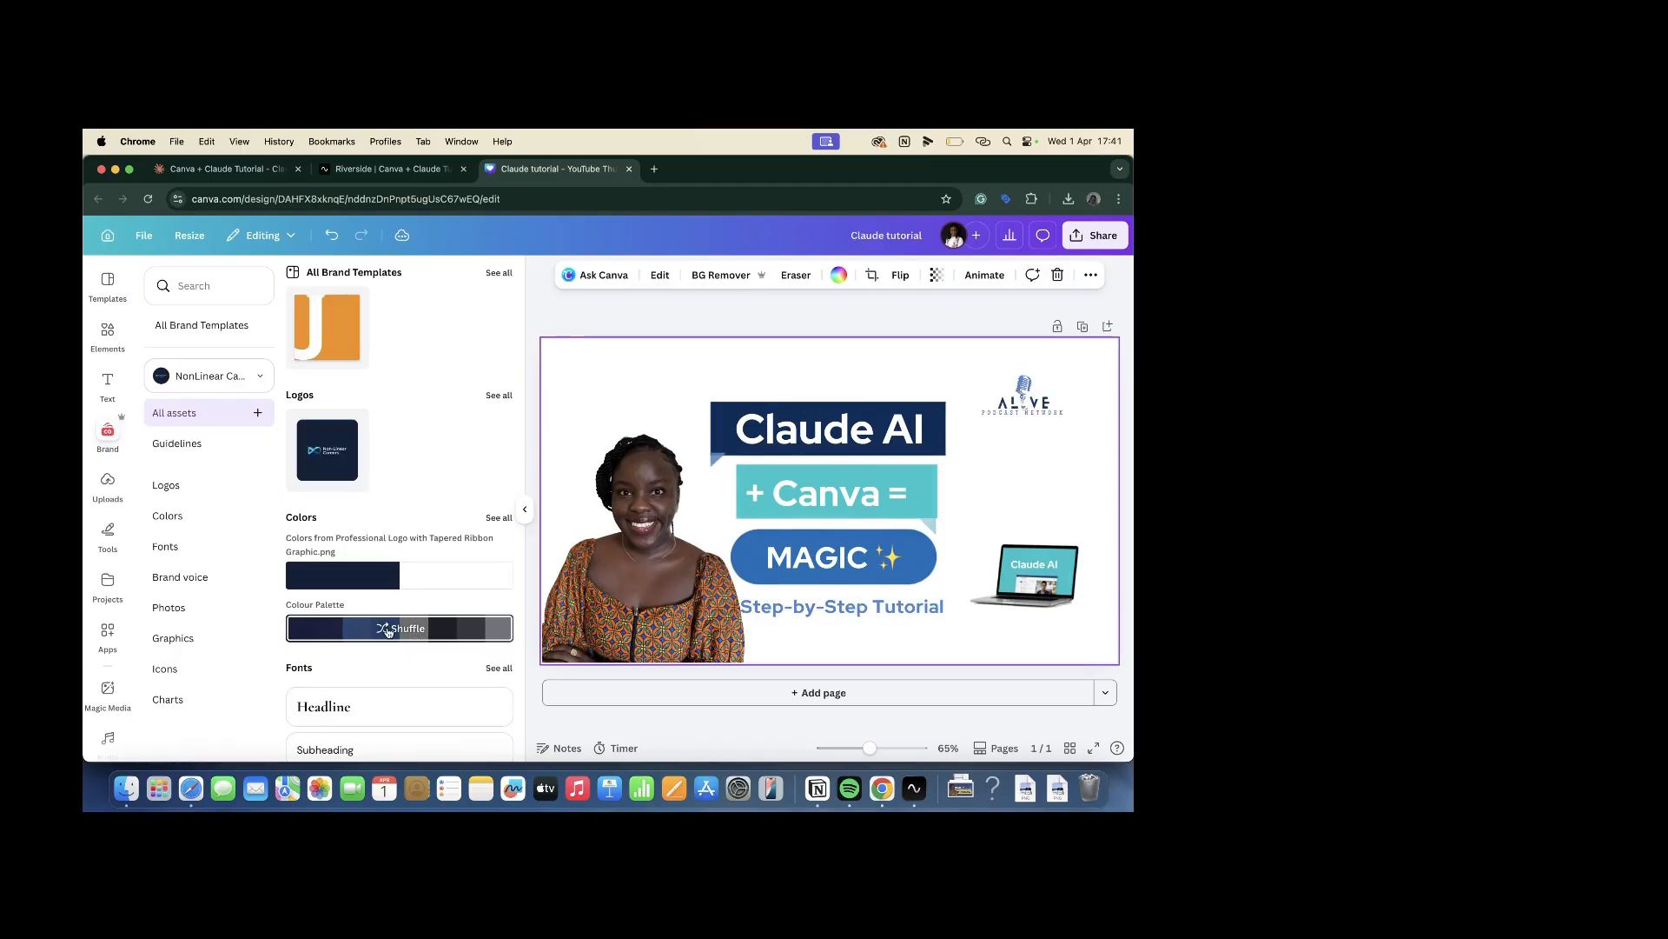
pyautogui.click(387, 631)
pyautogui.click(403, 633)
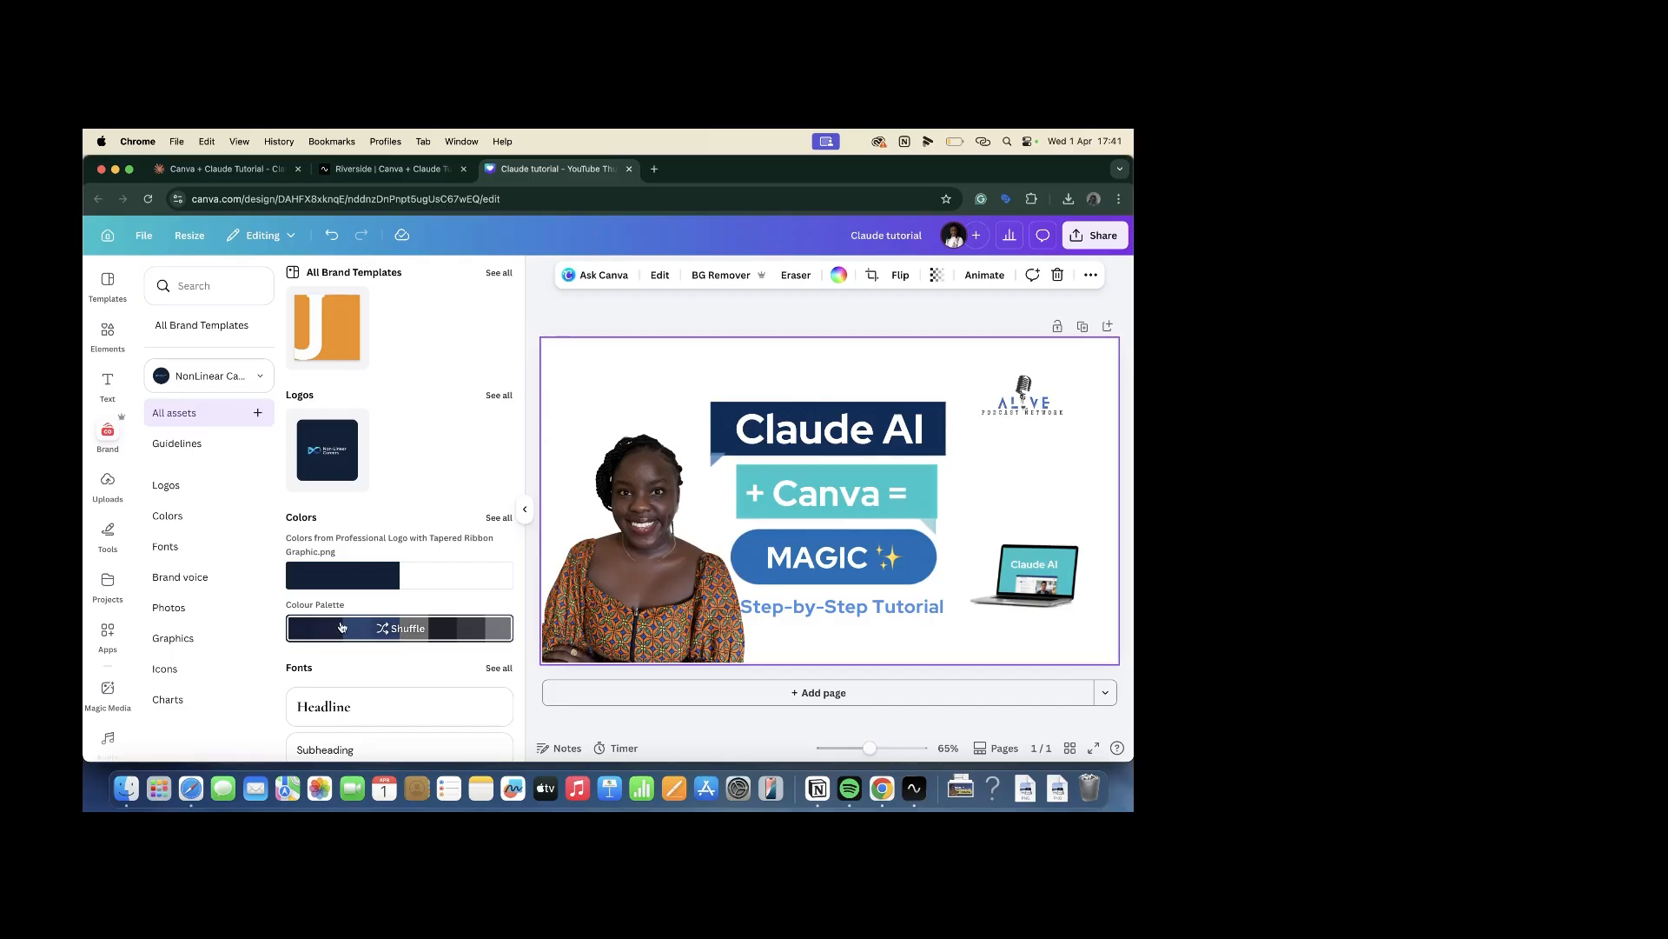
pyautogui.click(531, 512)
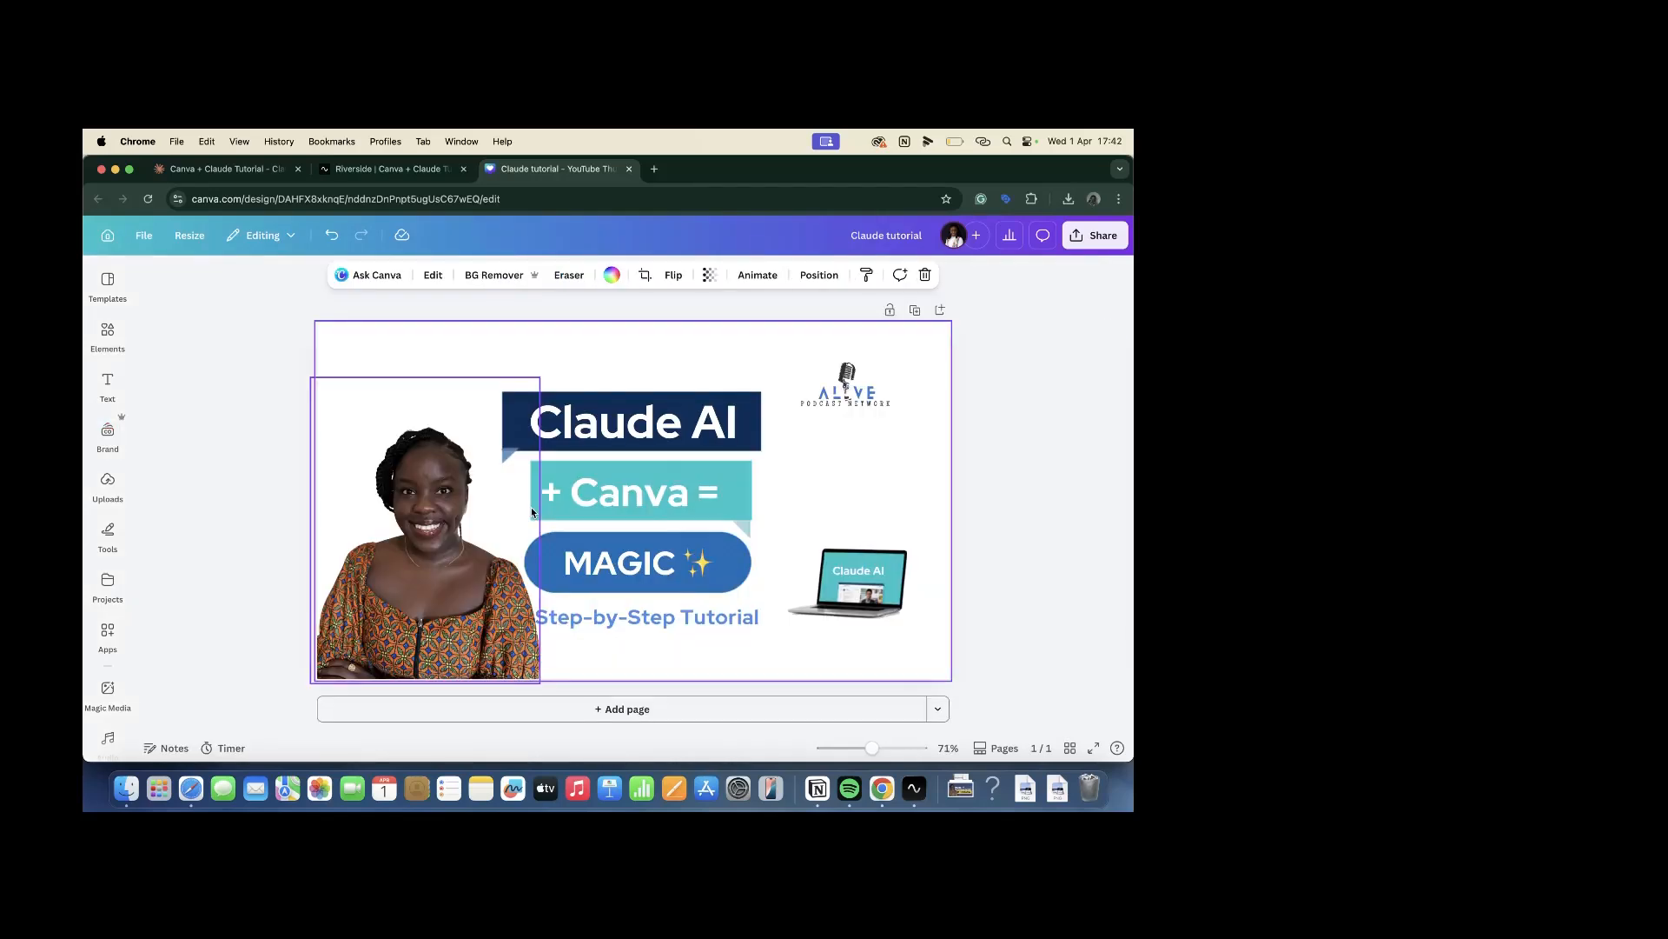